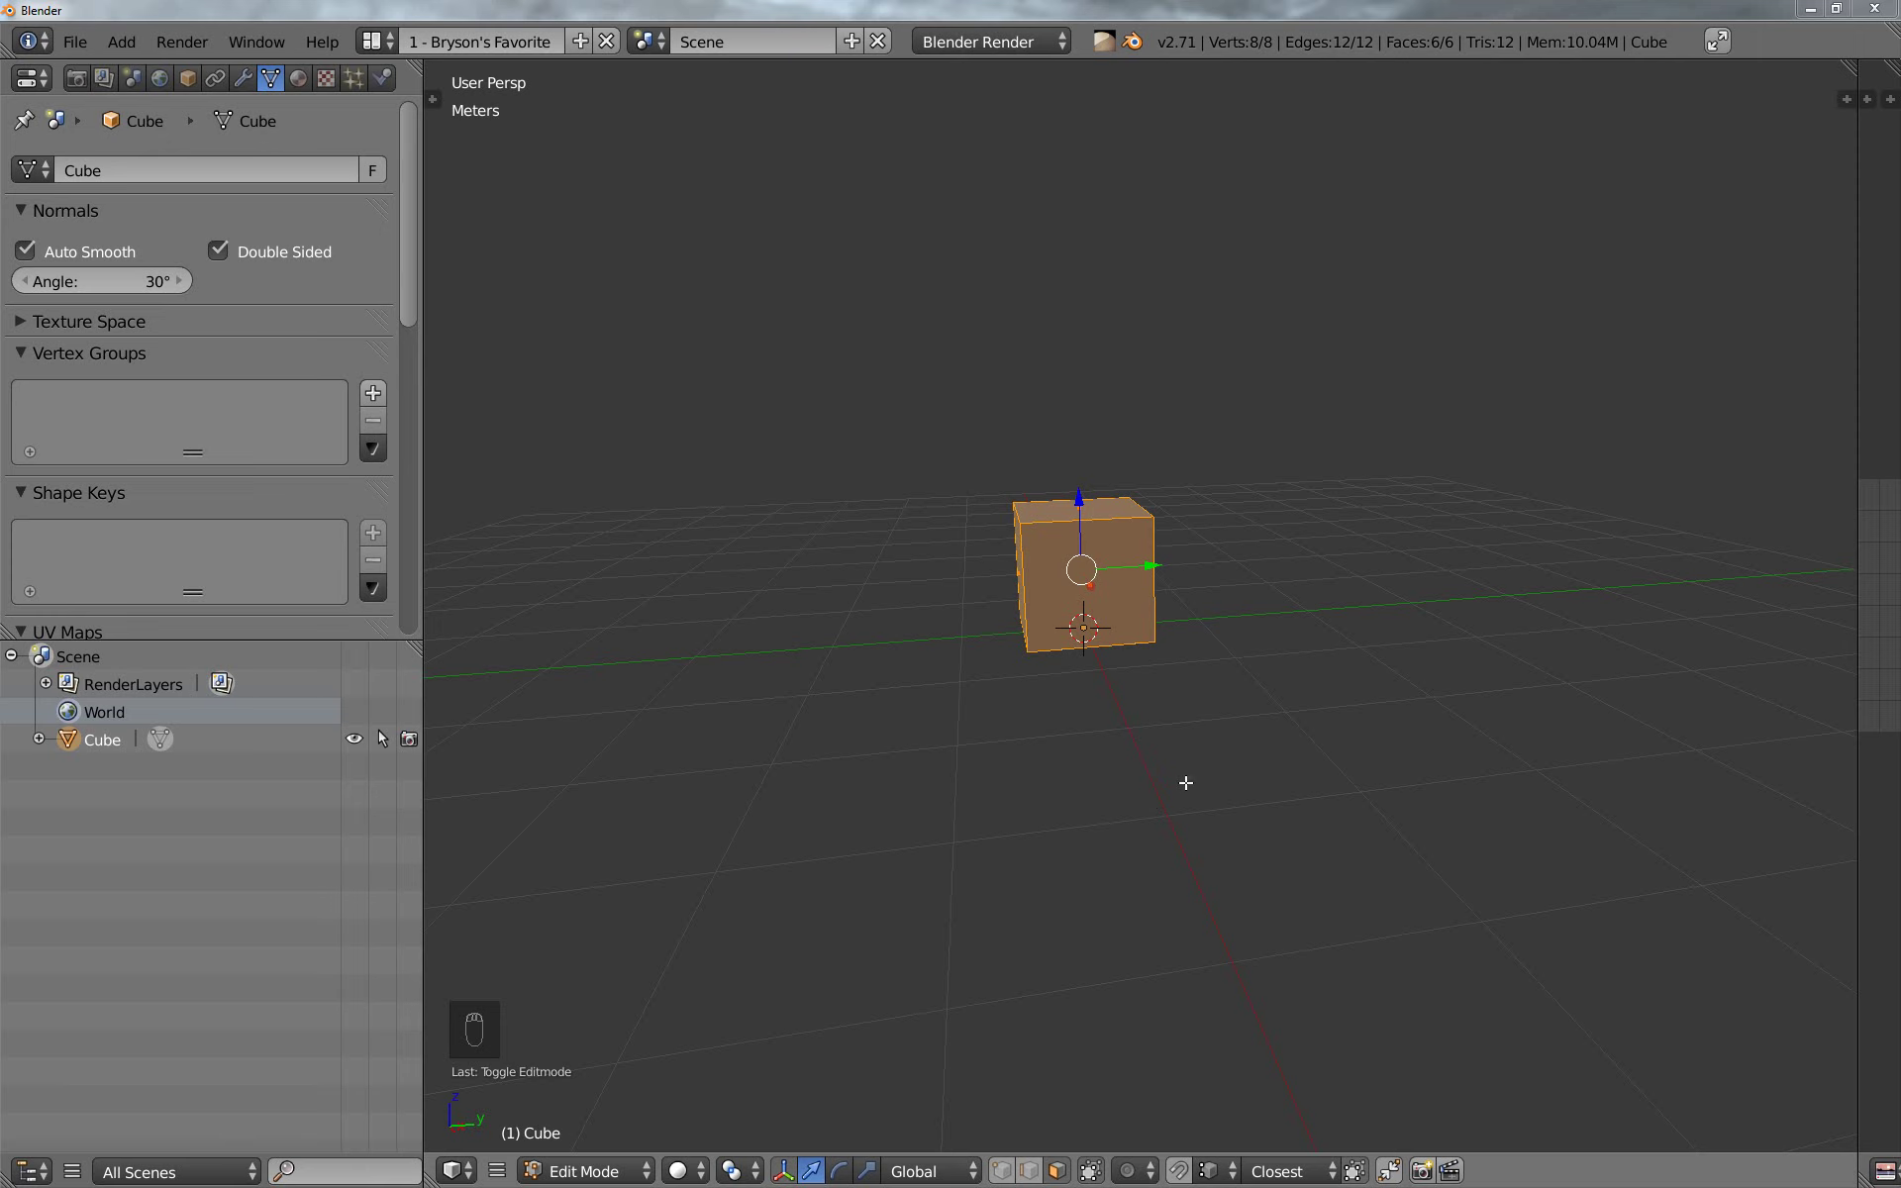
Orbit the view around the default Cube
mouse_move(1216, 729)
middle_mouse_down()
mouse_move(1171, 759)
mouse_move(1180, 734)
middle_mouse_up()
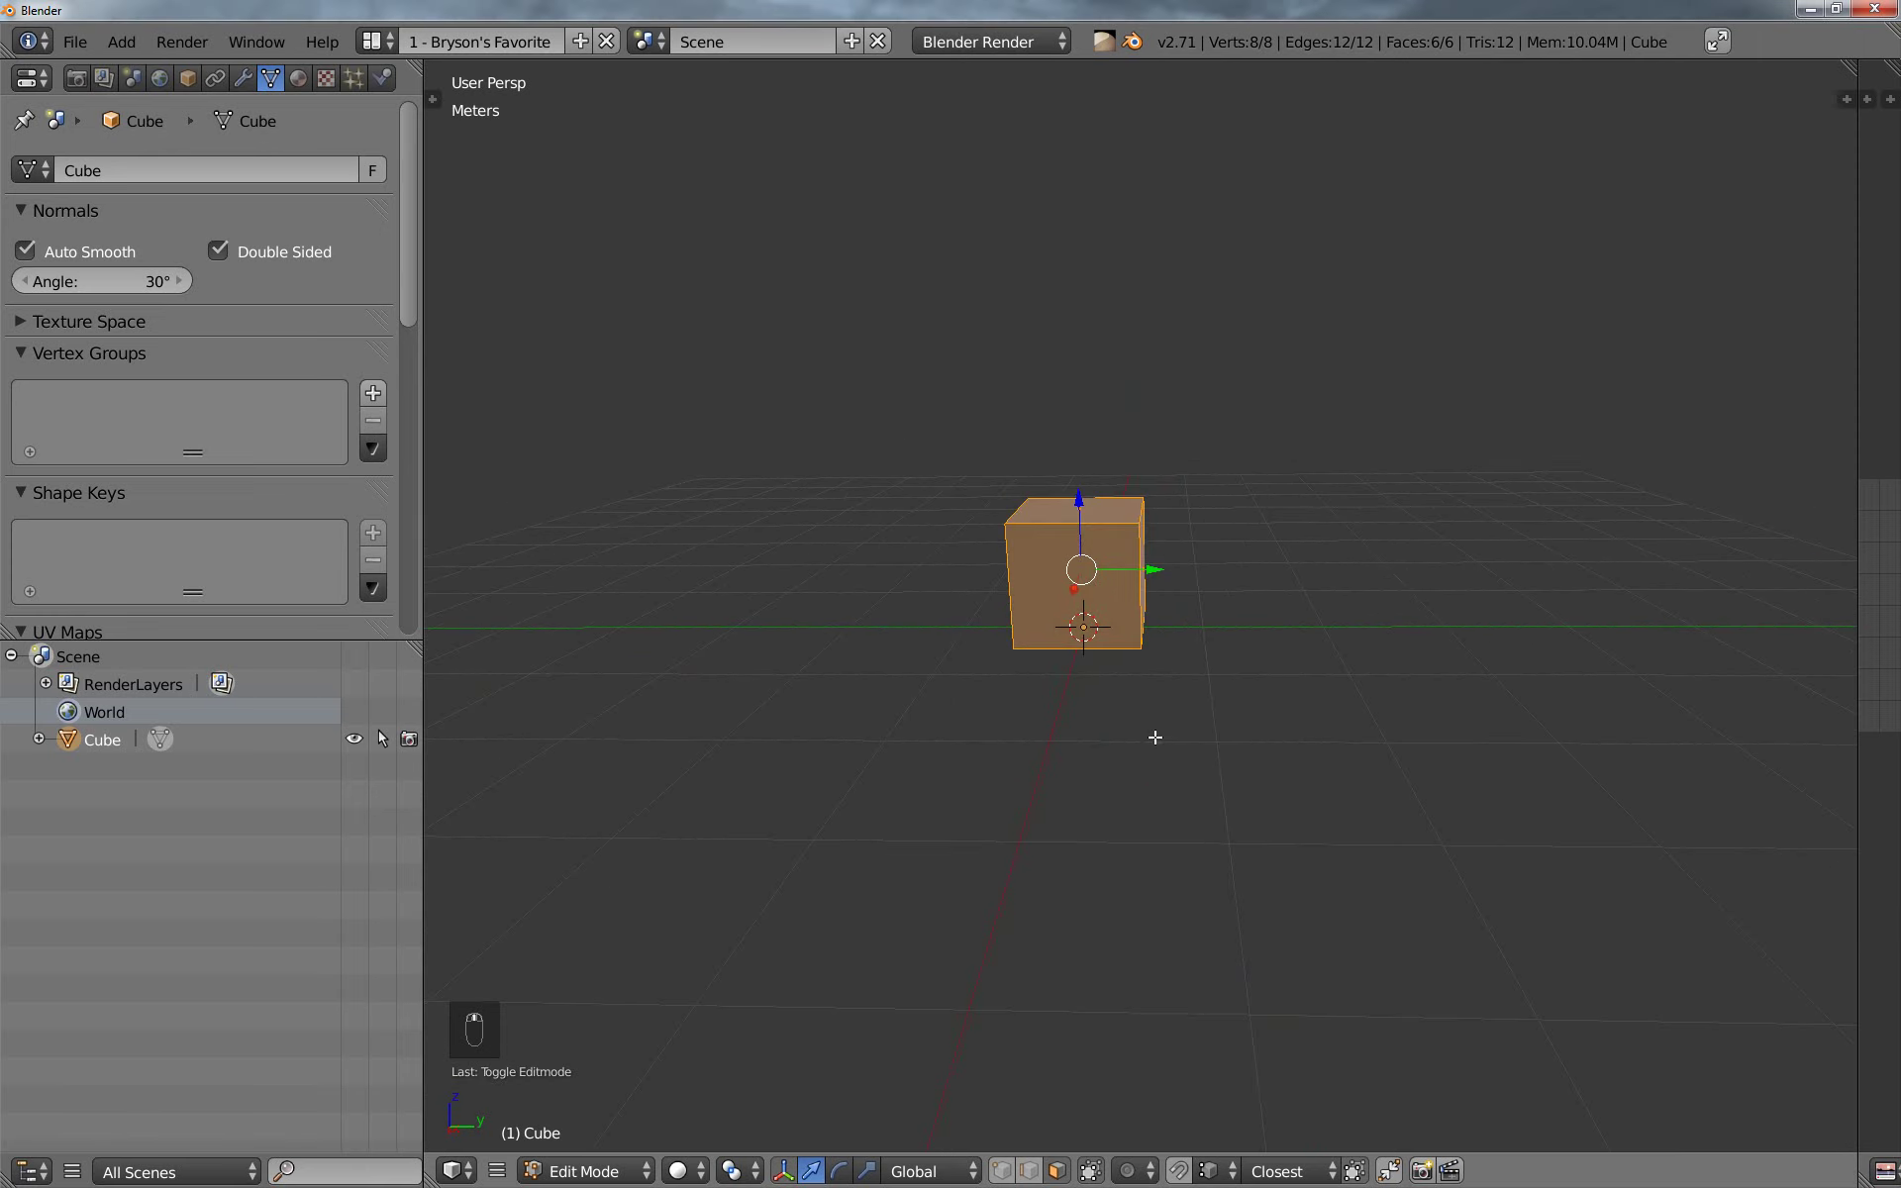
Delete the default Cube from the Outliner and add a mesh Cylinder
right_click(103, 738)
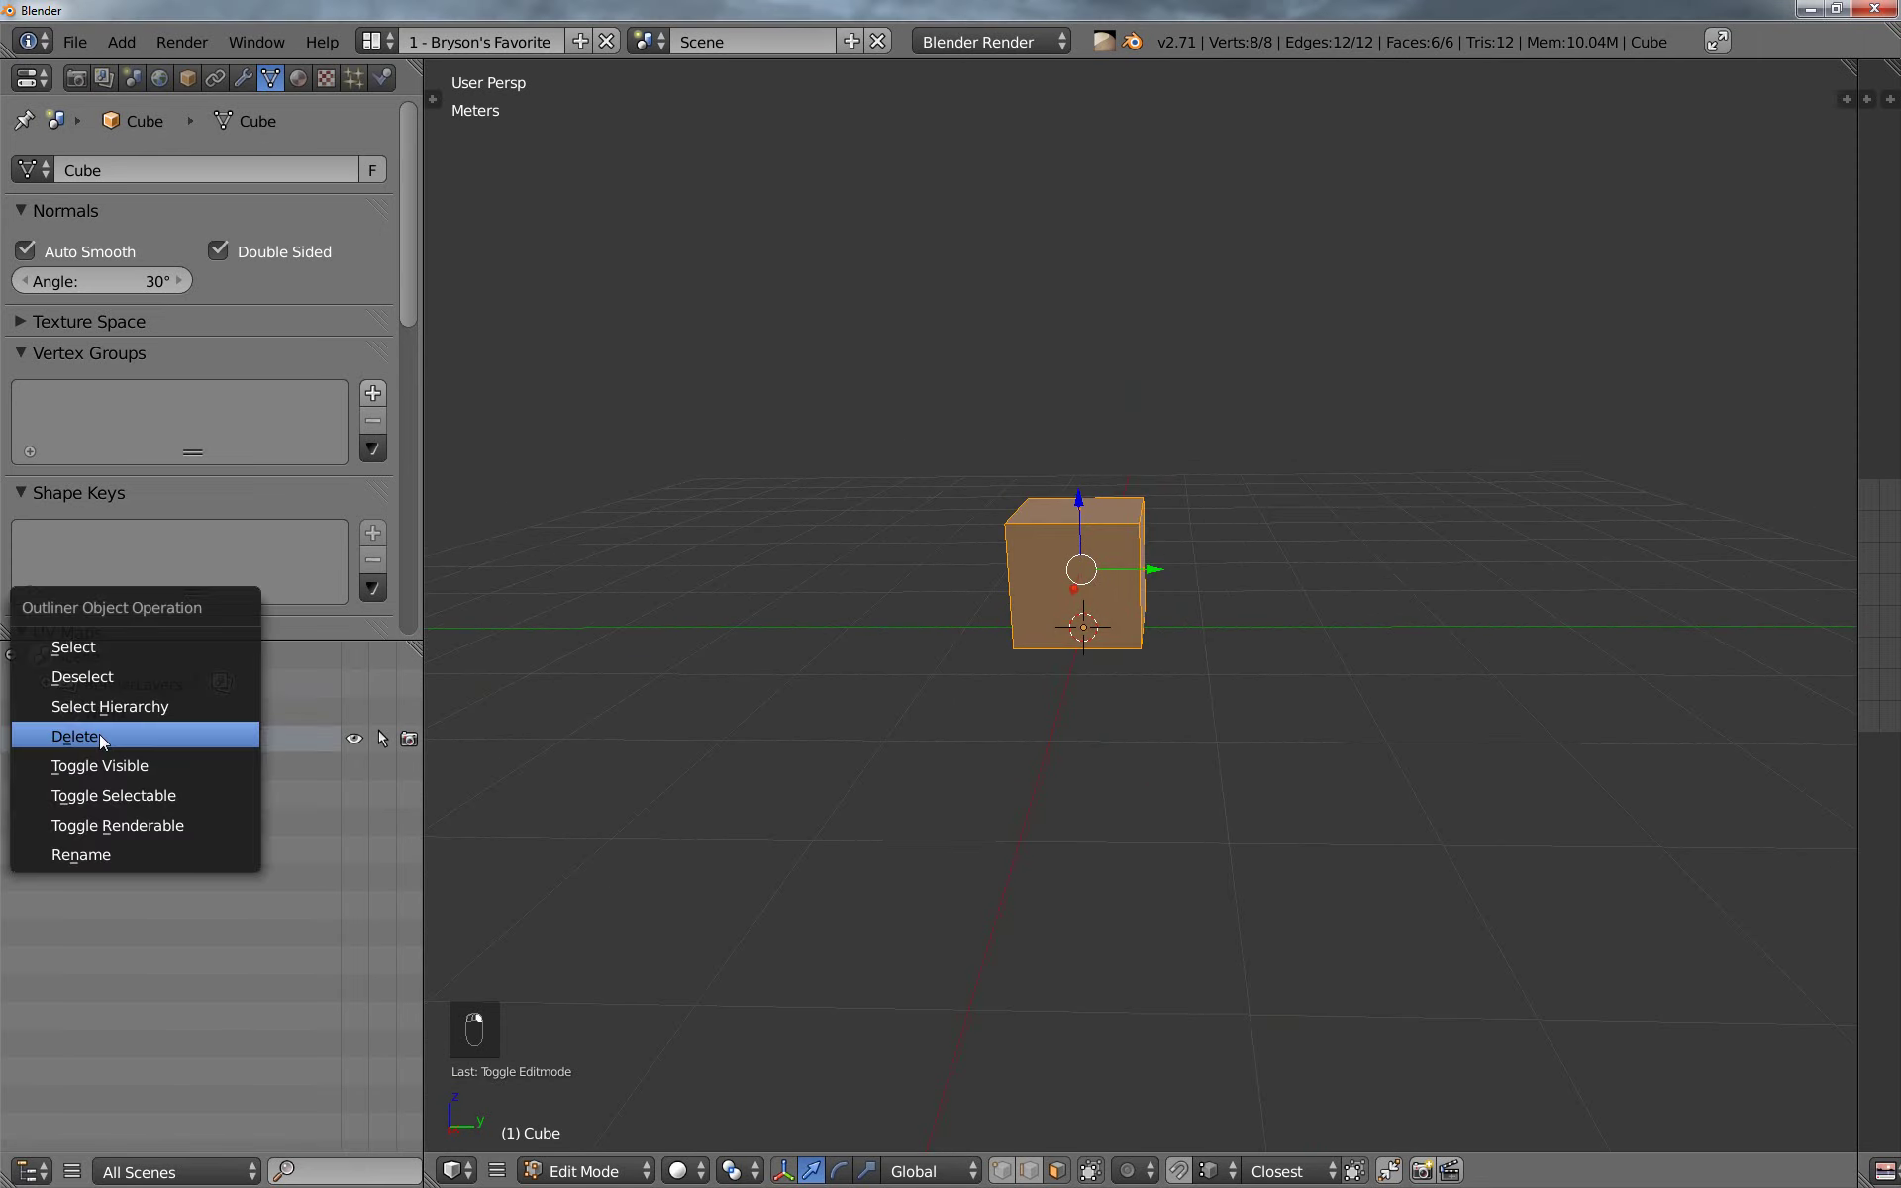
left_click(99, 735)
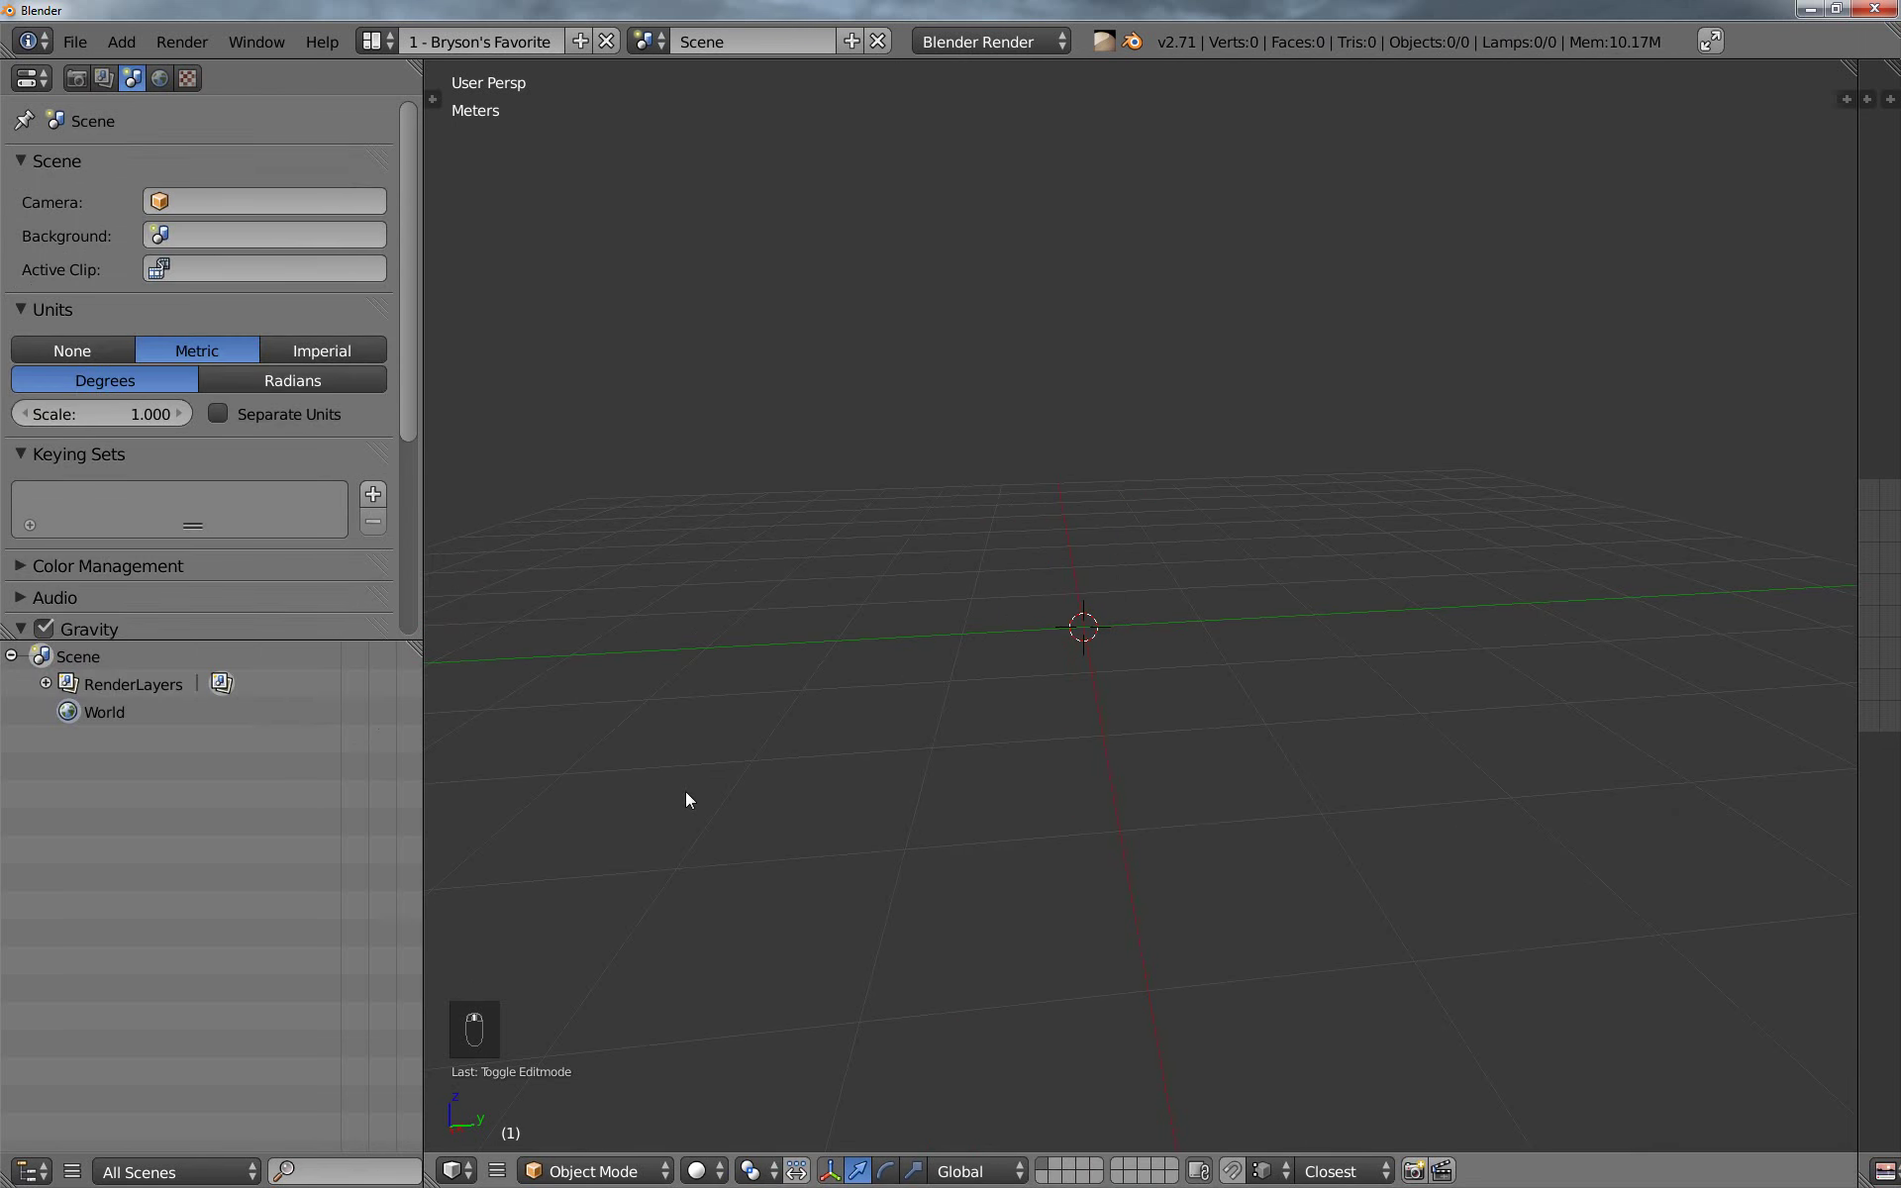
key("shift+a")
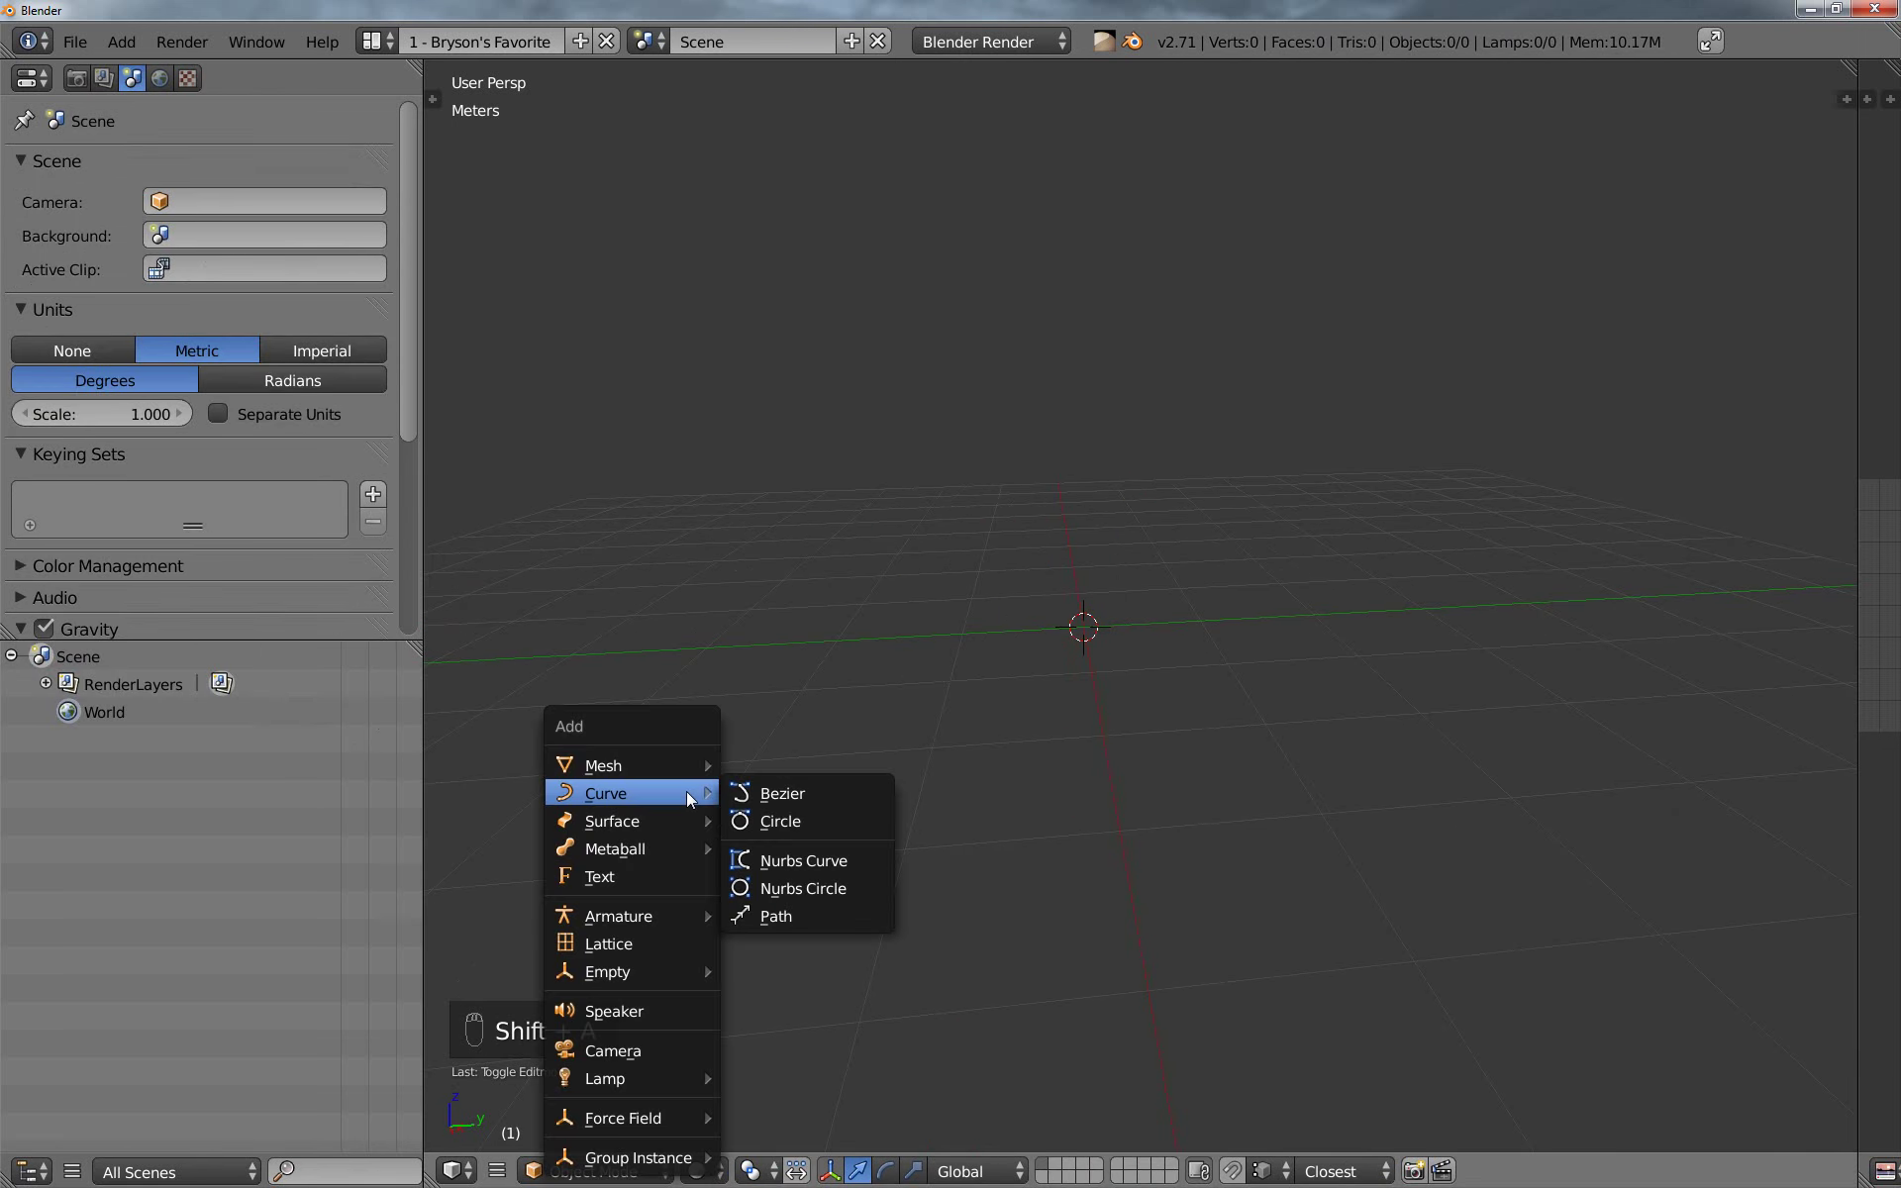
mouse_move(700, 767)
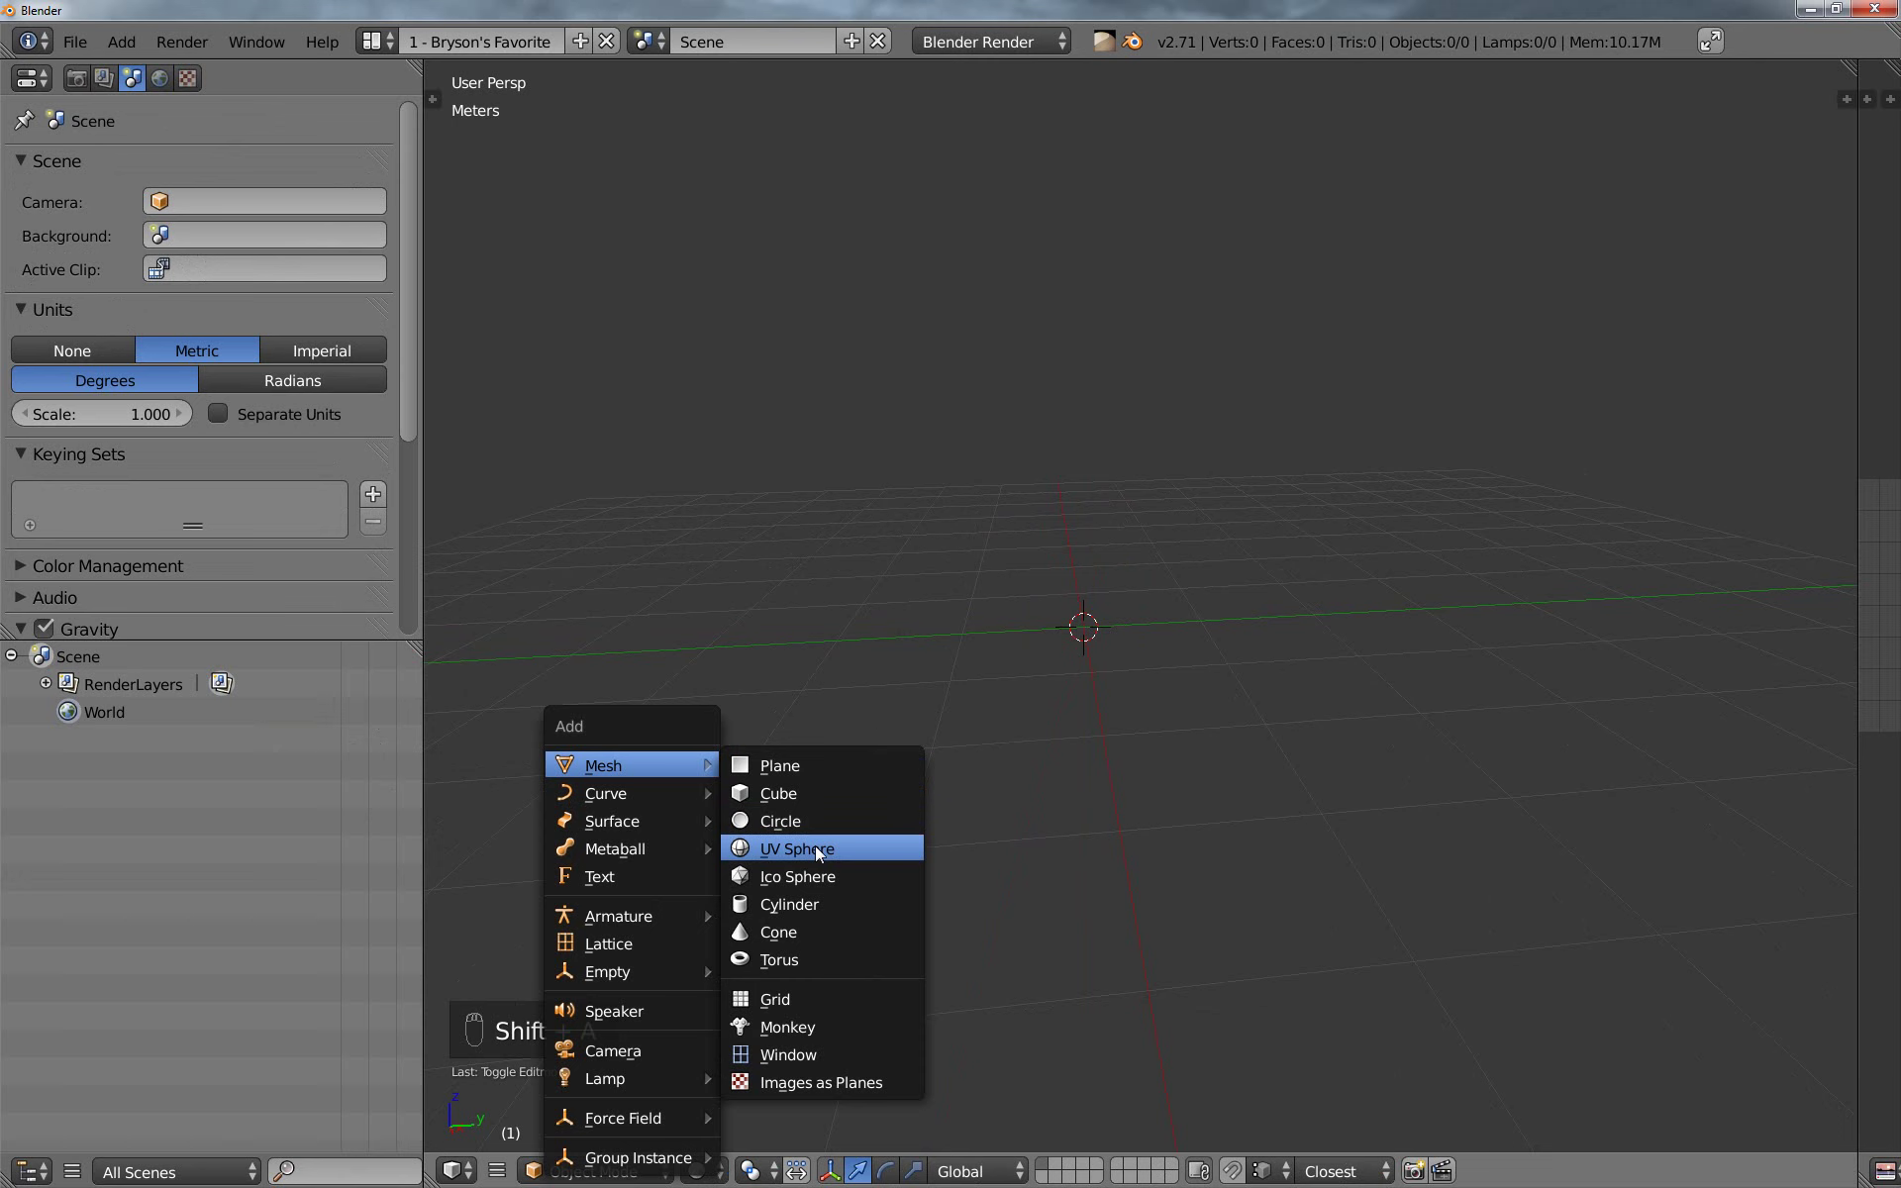
left_click(807, 904)
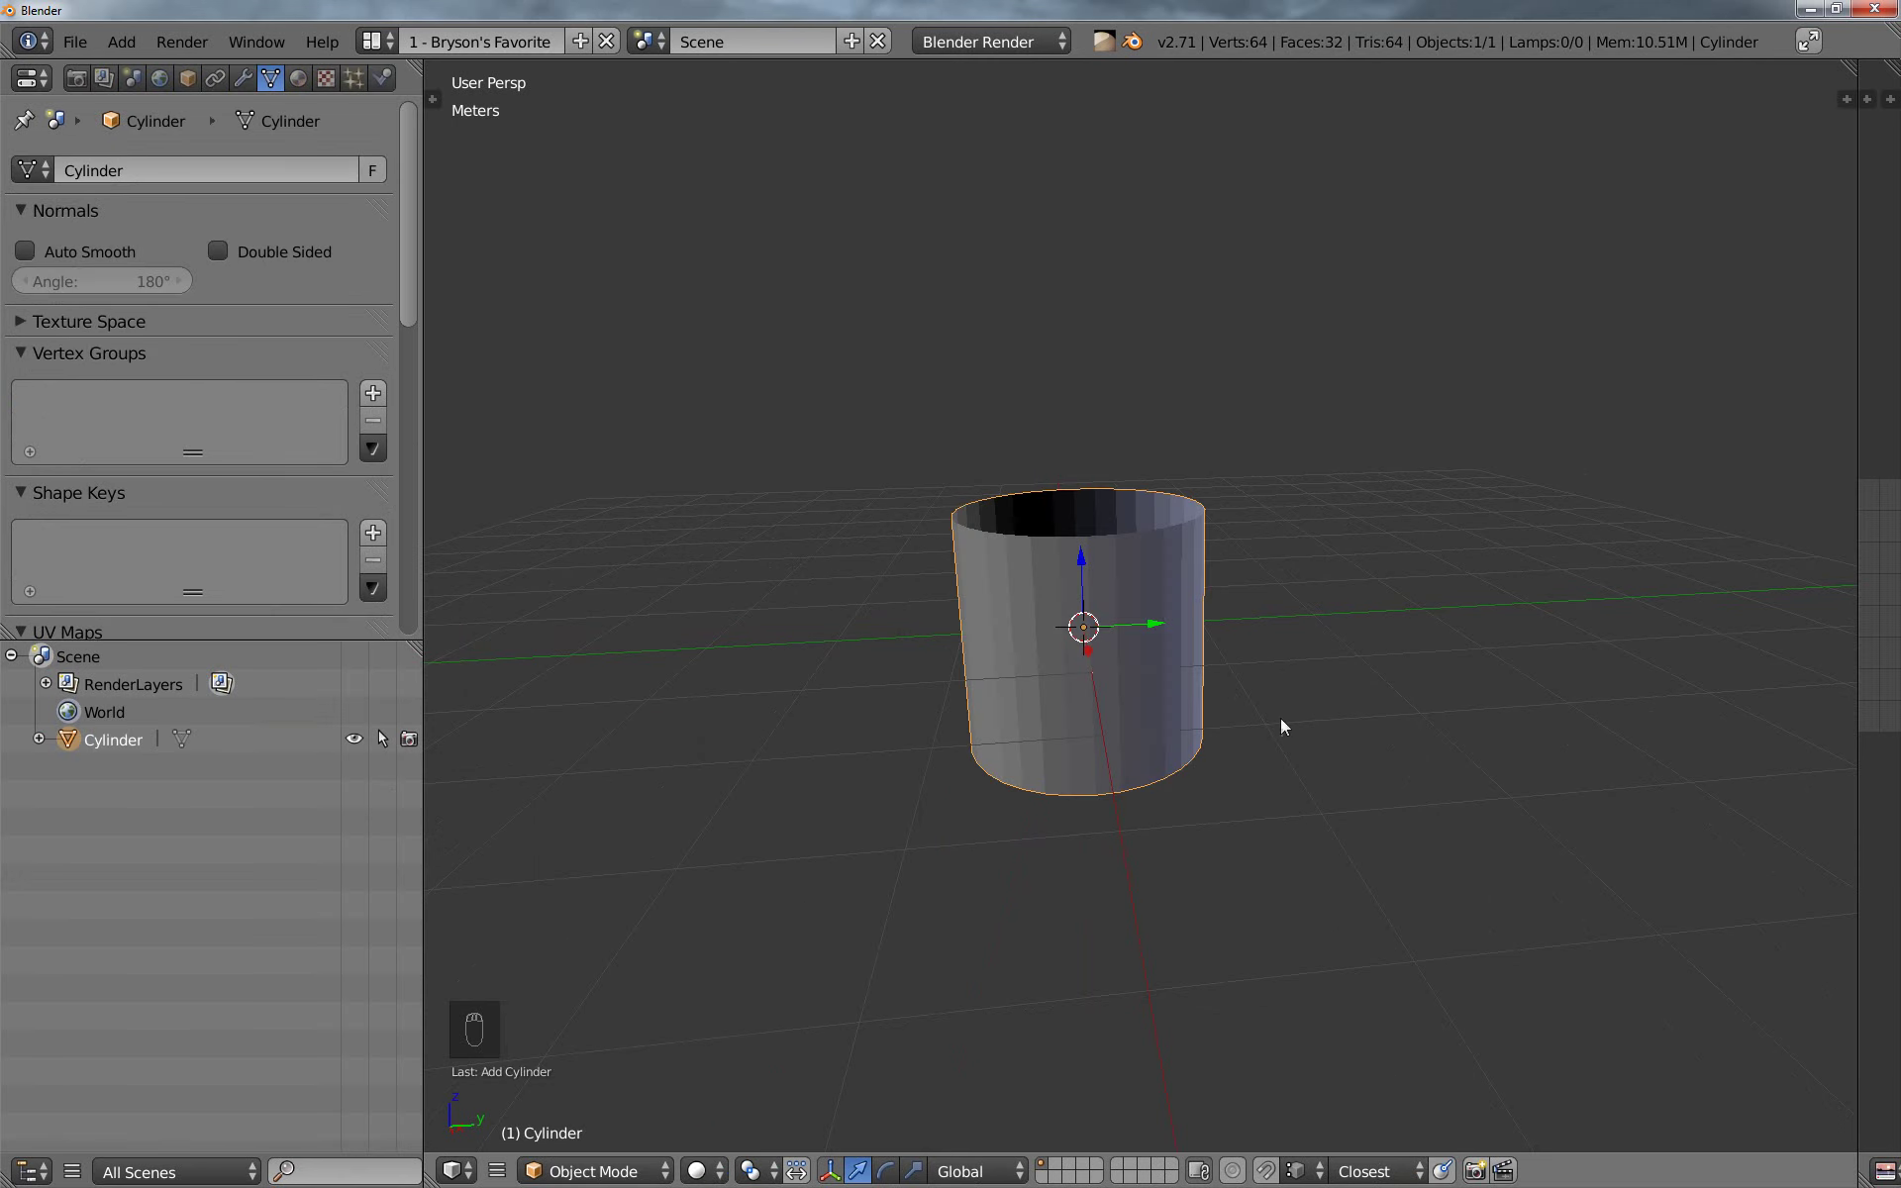
Rotate the cylinder 90° about X onto its side
mouse_move(1281, 727)
middle_mouse_down()
mouse_move(1264, 811)
mouse_move(1269, 749)
middle_mouse_up()
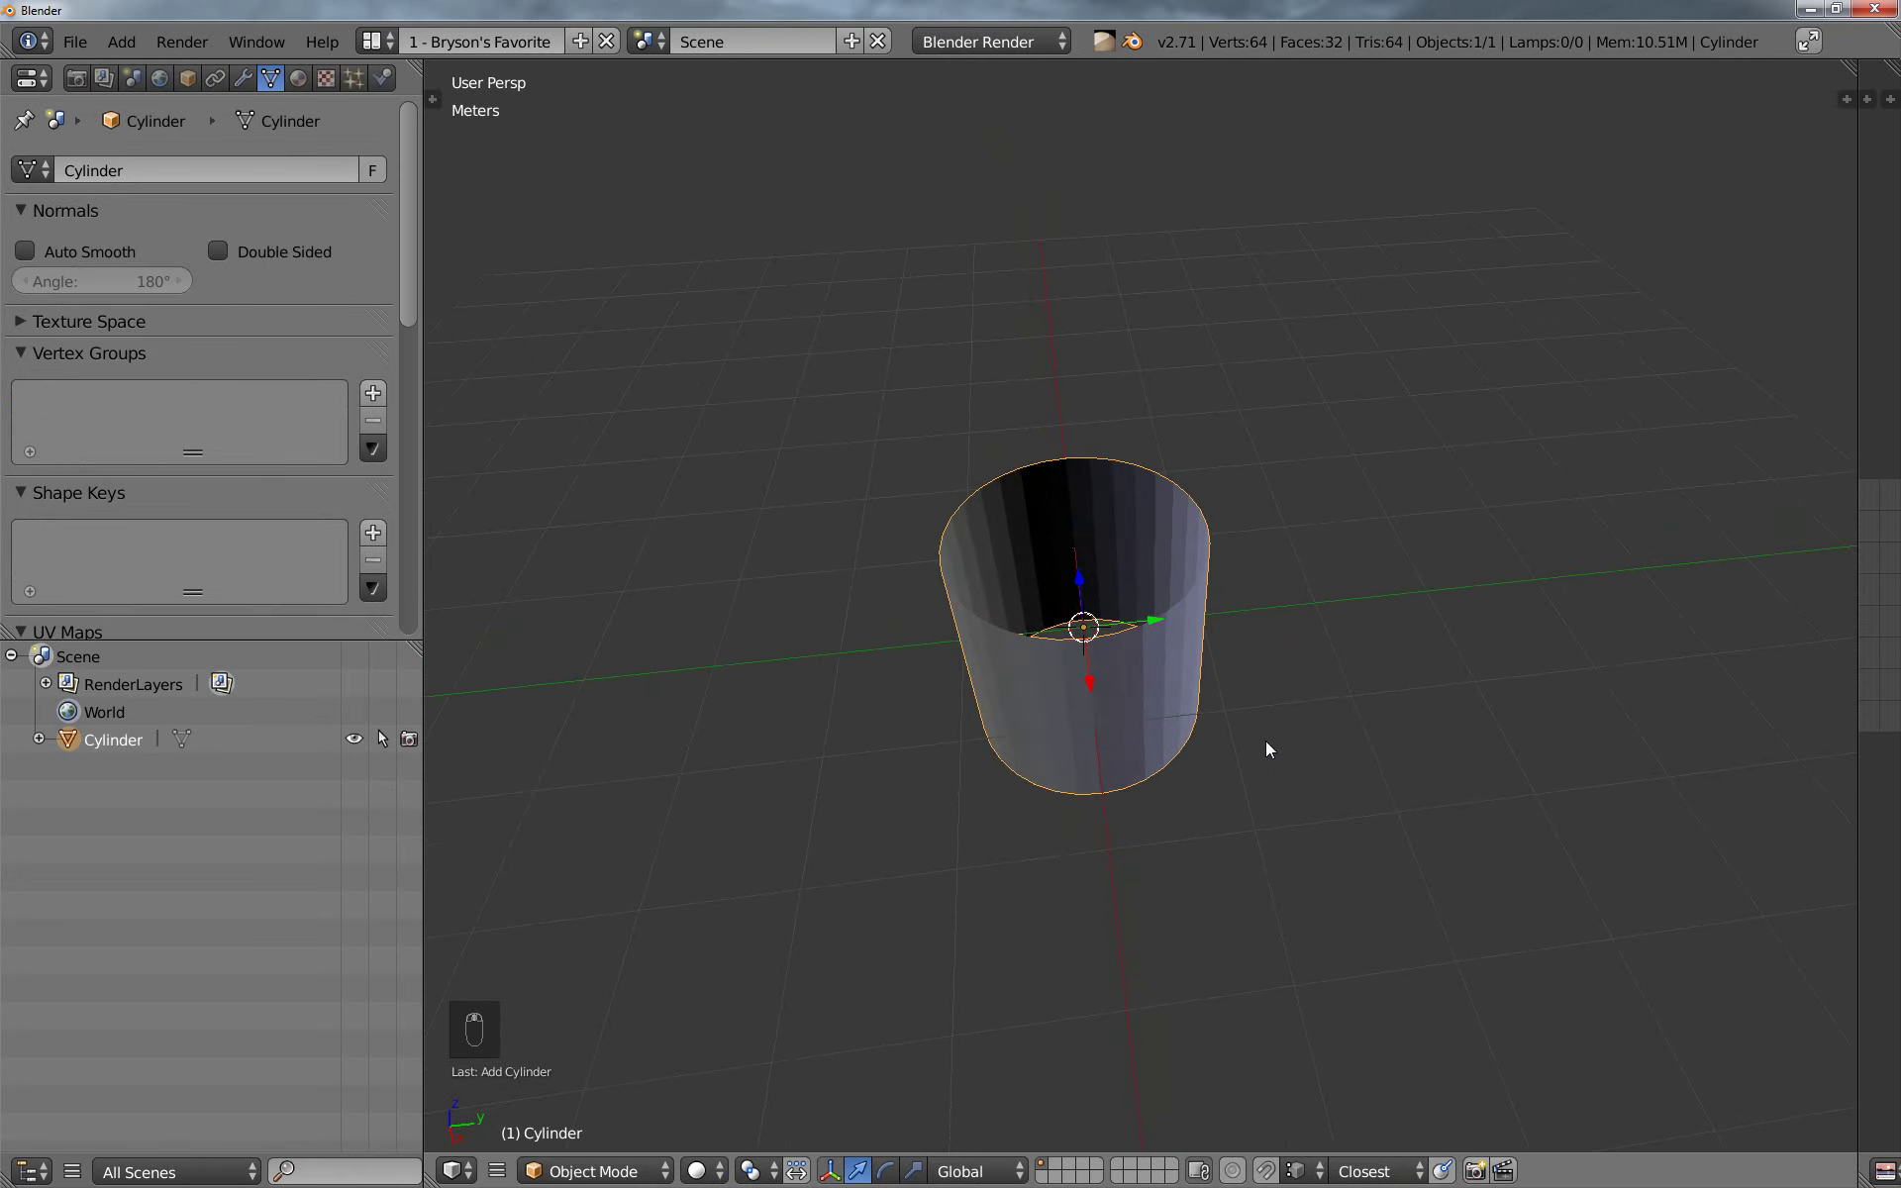
type("r")
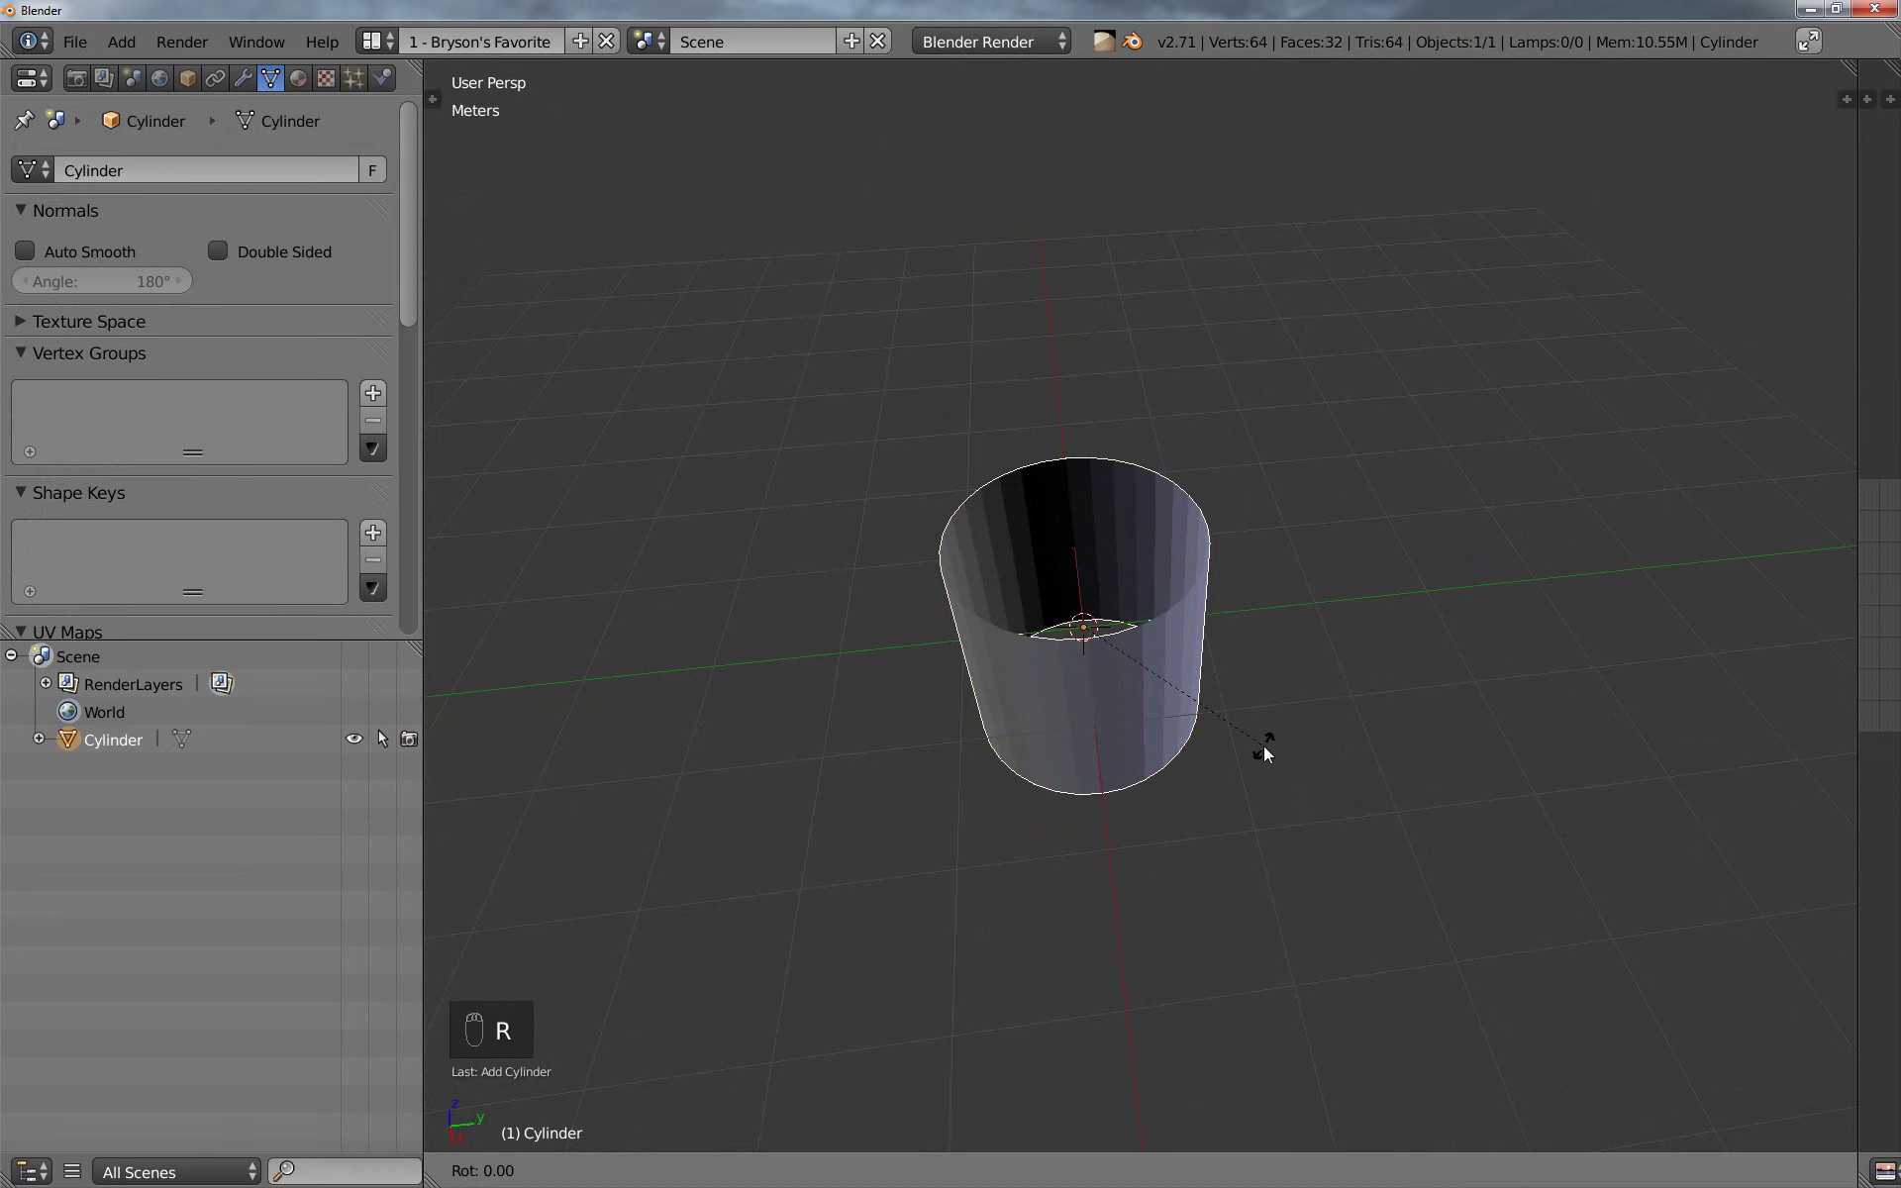
type("x90")
key("Return")
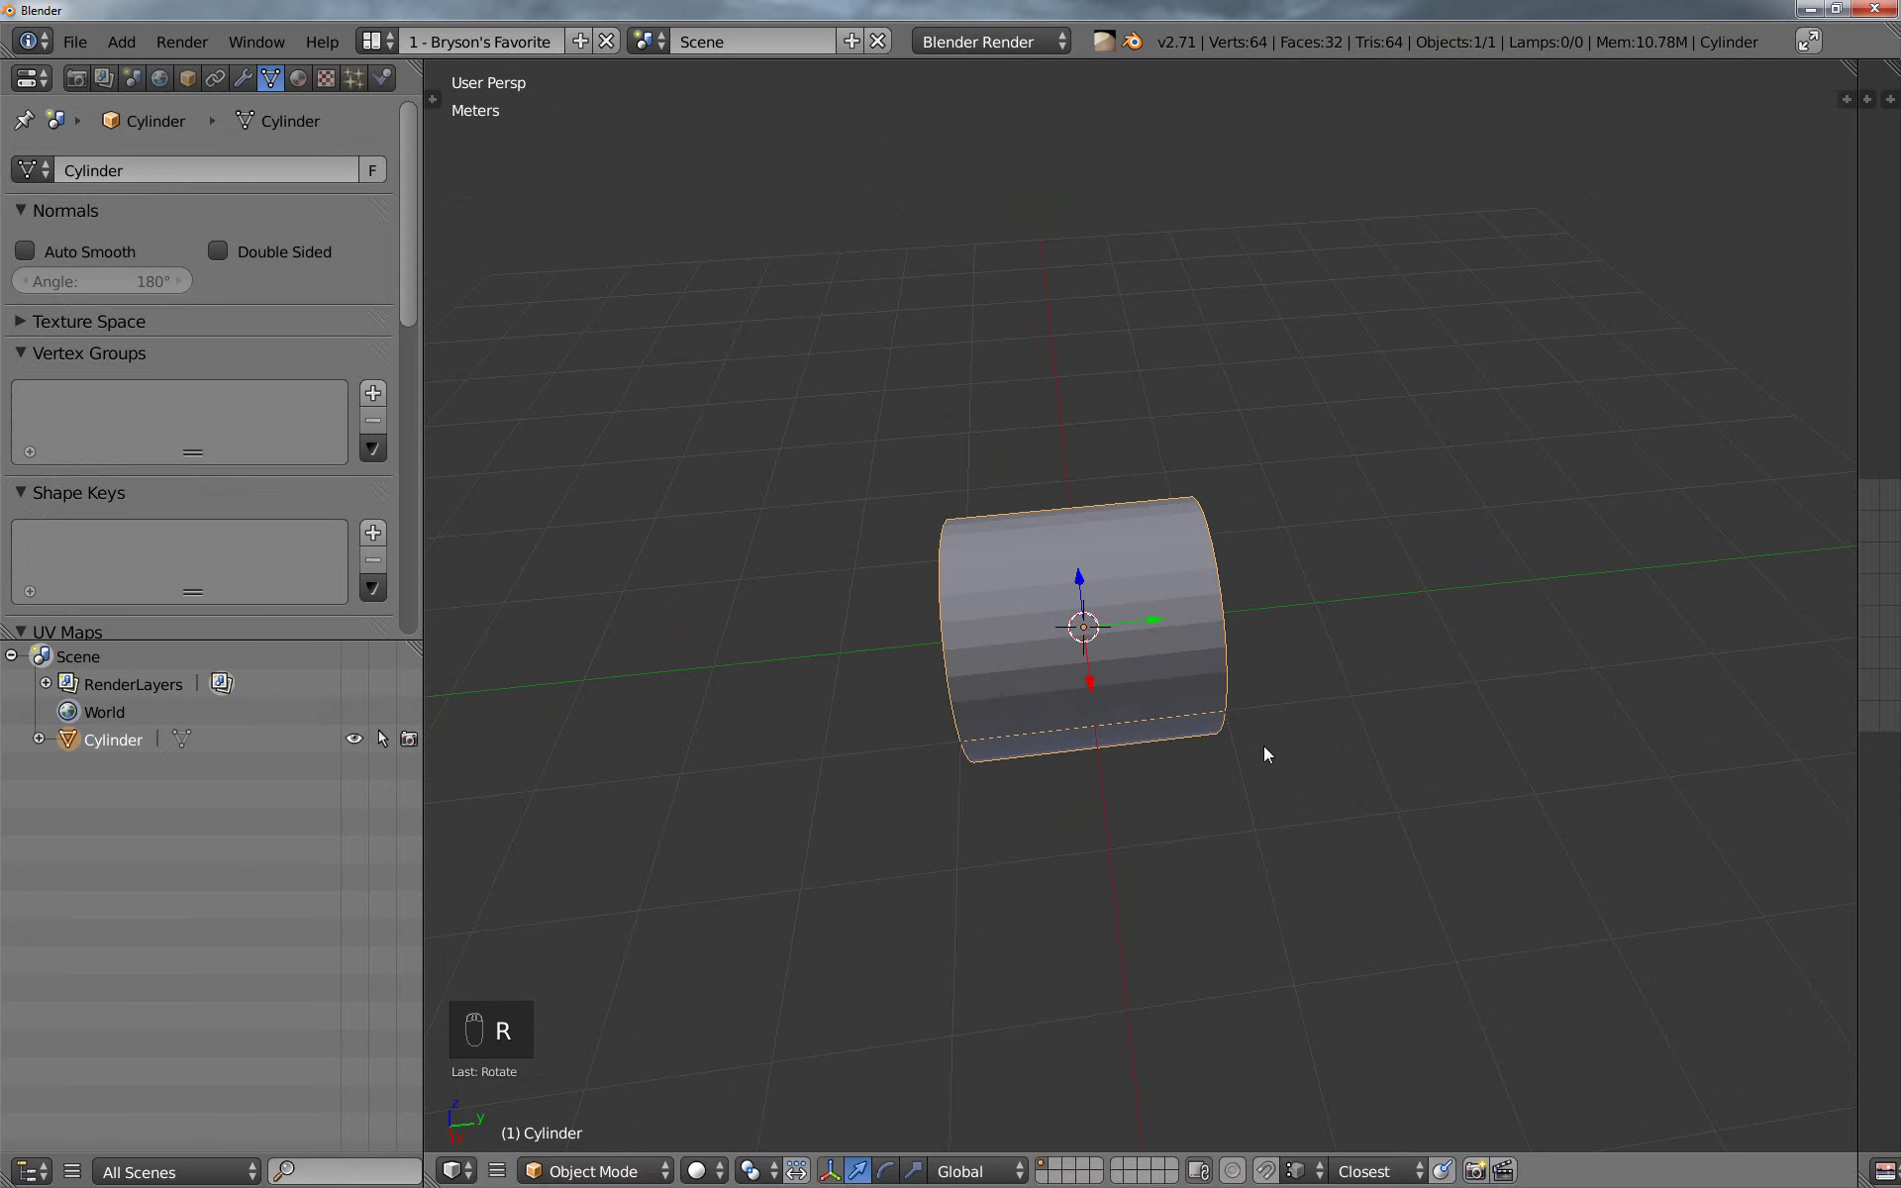
key("KP_1")
middle_click_drag(1014, 834, 1138, 650)
key("KP_3")
scroll(1172, 731, "down", 3)
Scale the cylinder along Y into a long tube
key("s")
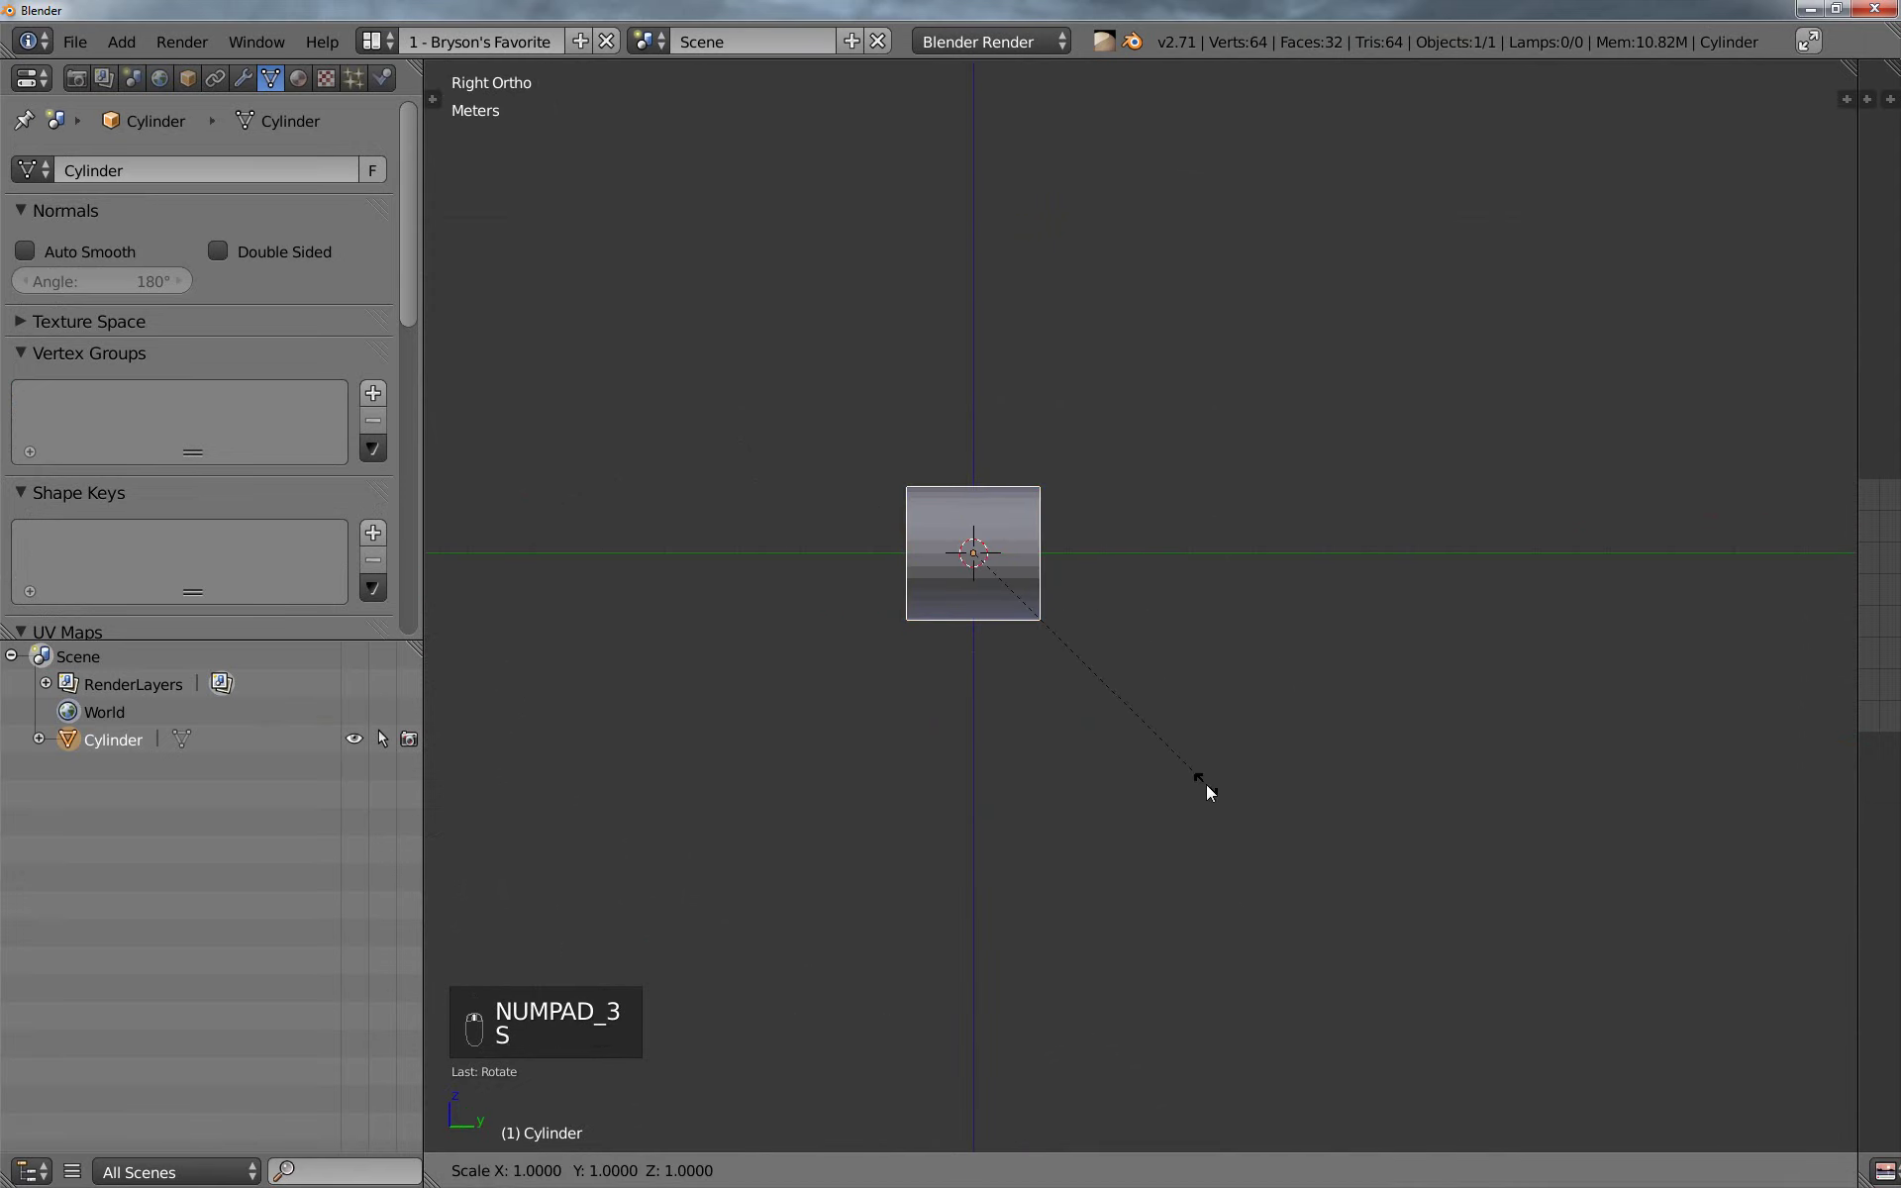
key("y")
left_click(1723, 1045)
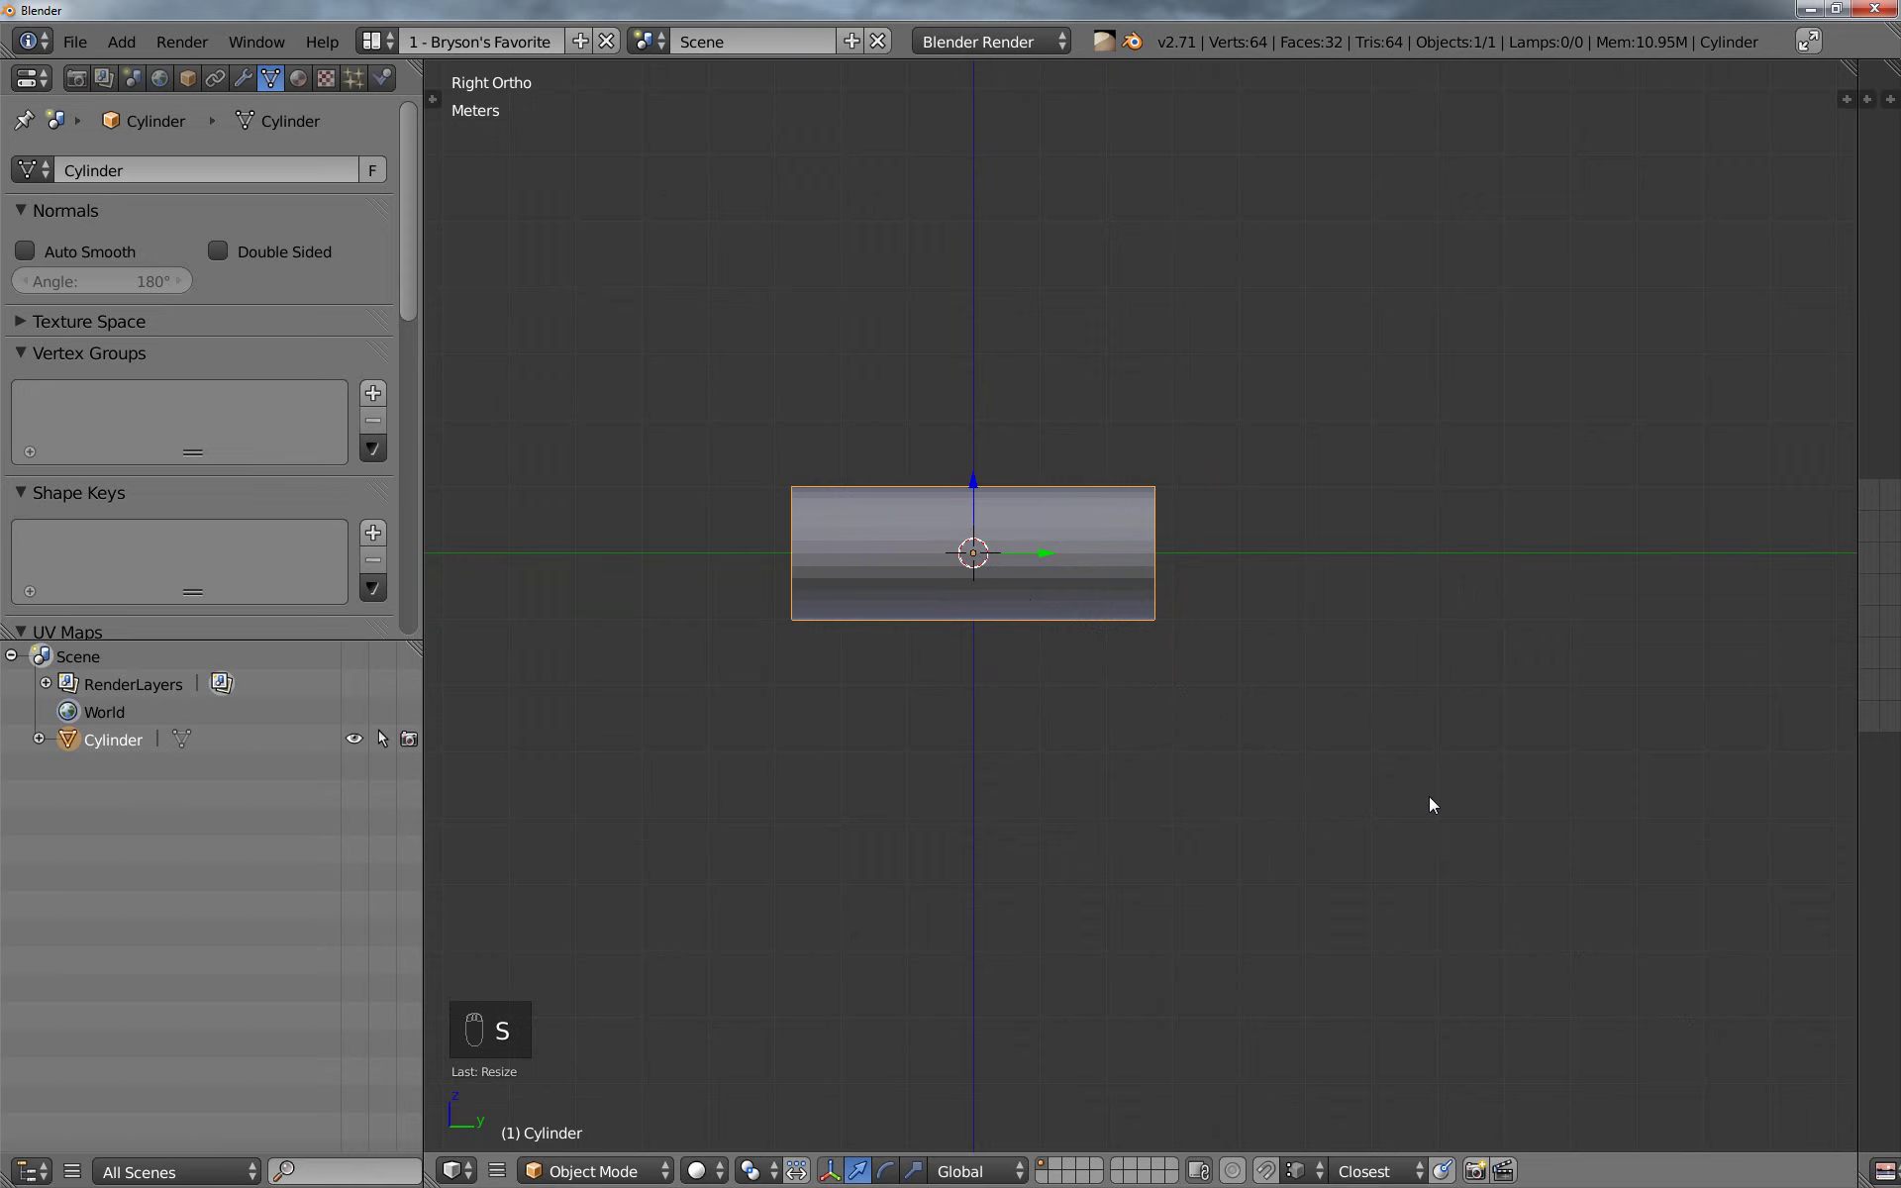
middle_click_drag(1429, 796, 1202, 793)
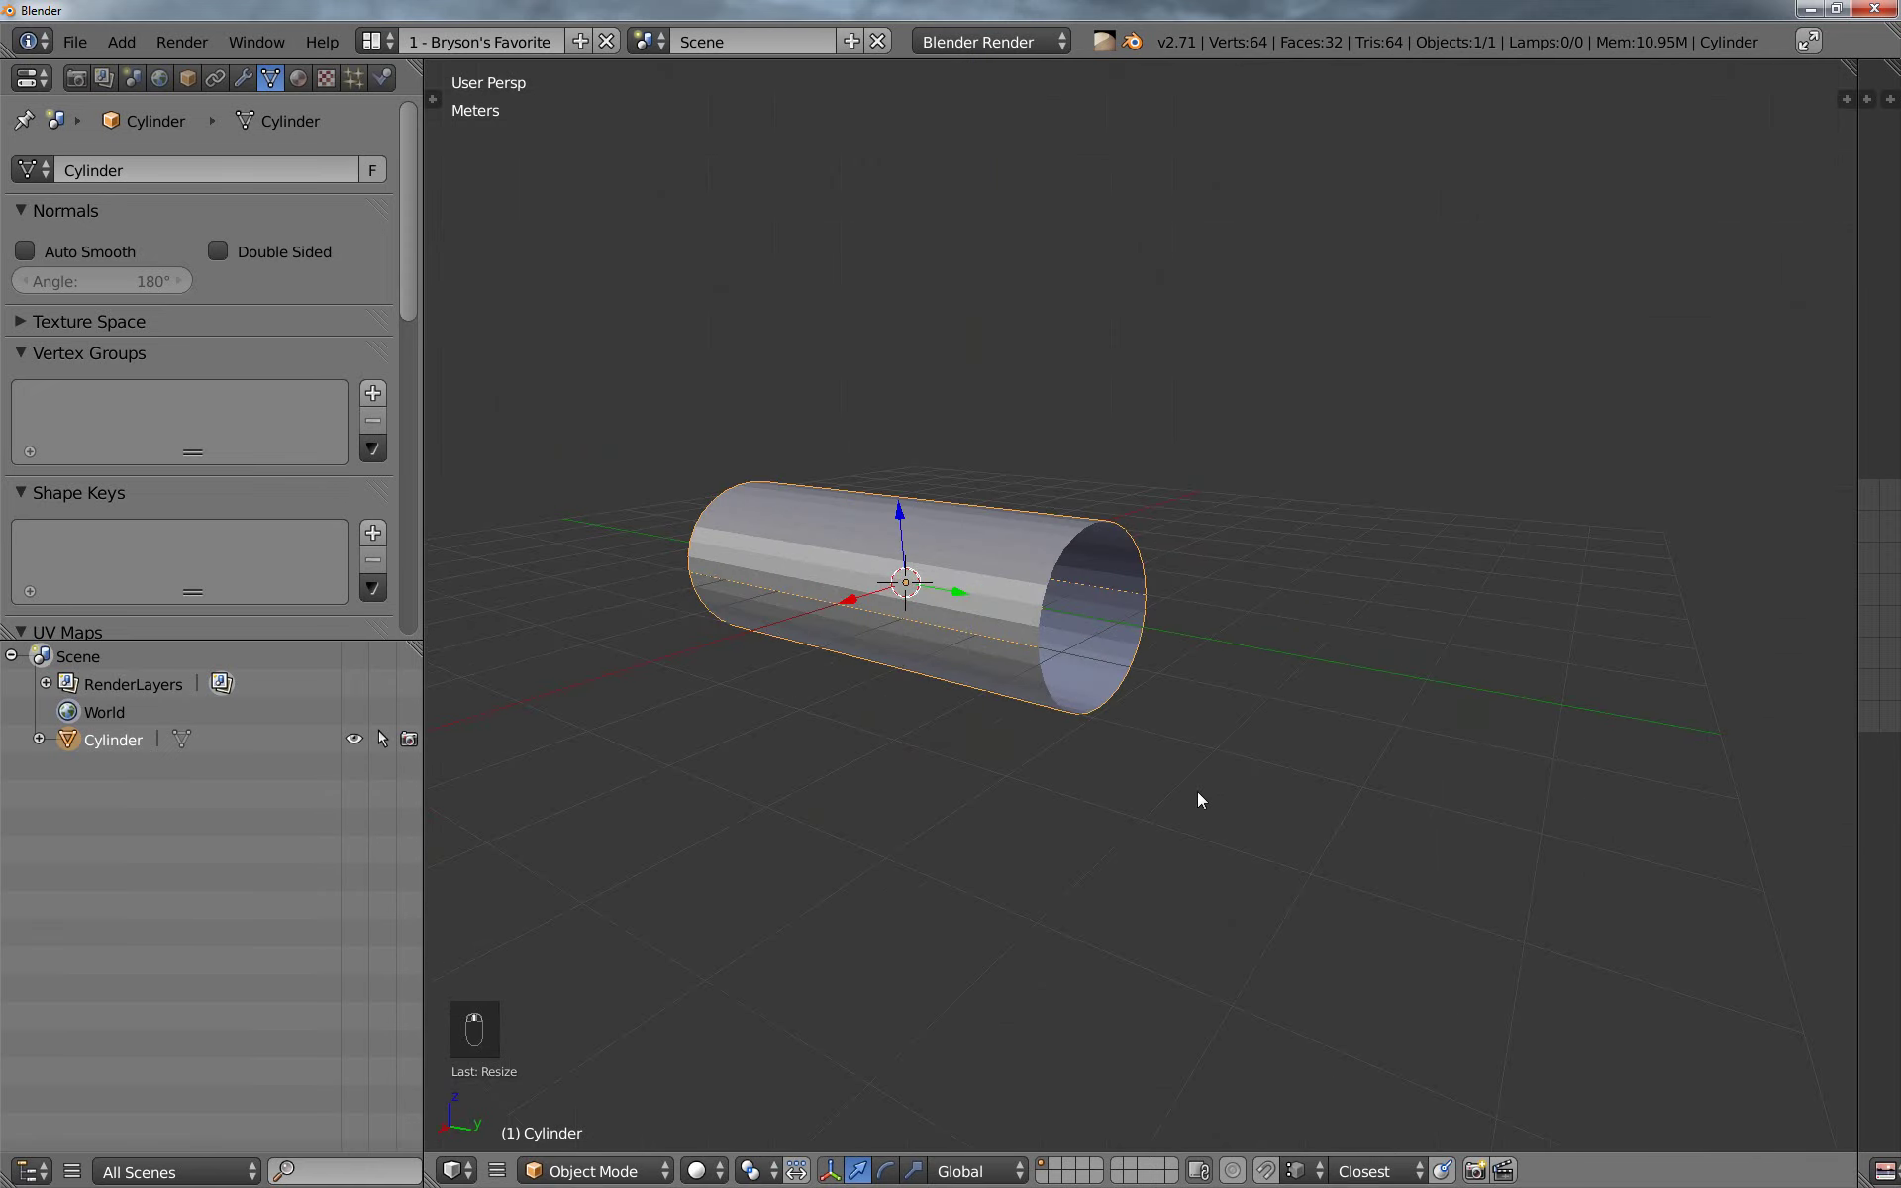
In edge select mode, select the rim edge loop at the cylinder's open end
key("Tab")
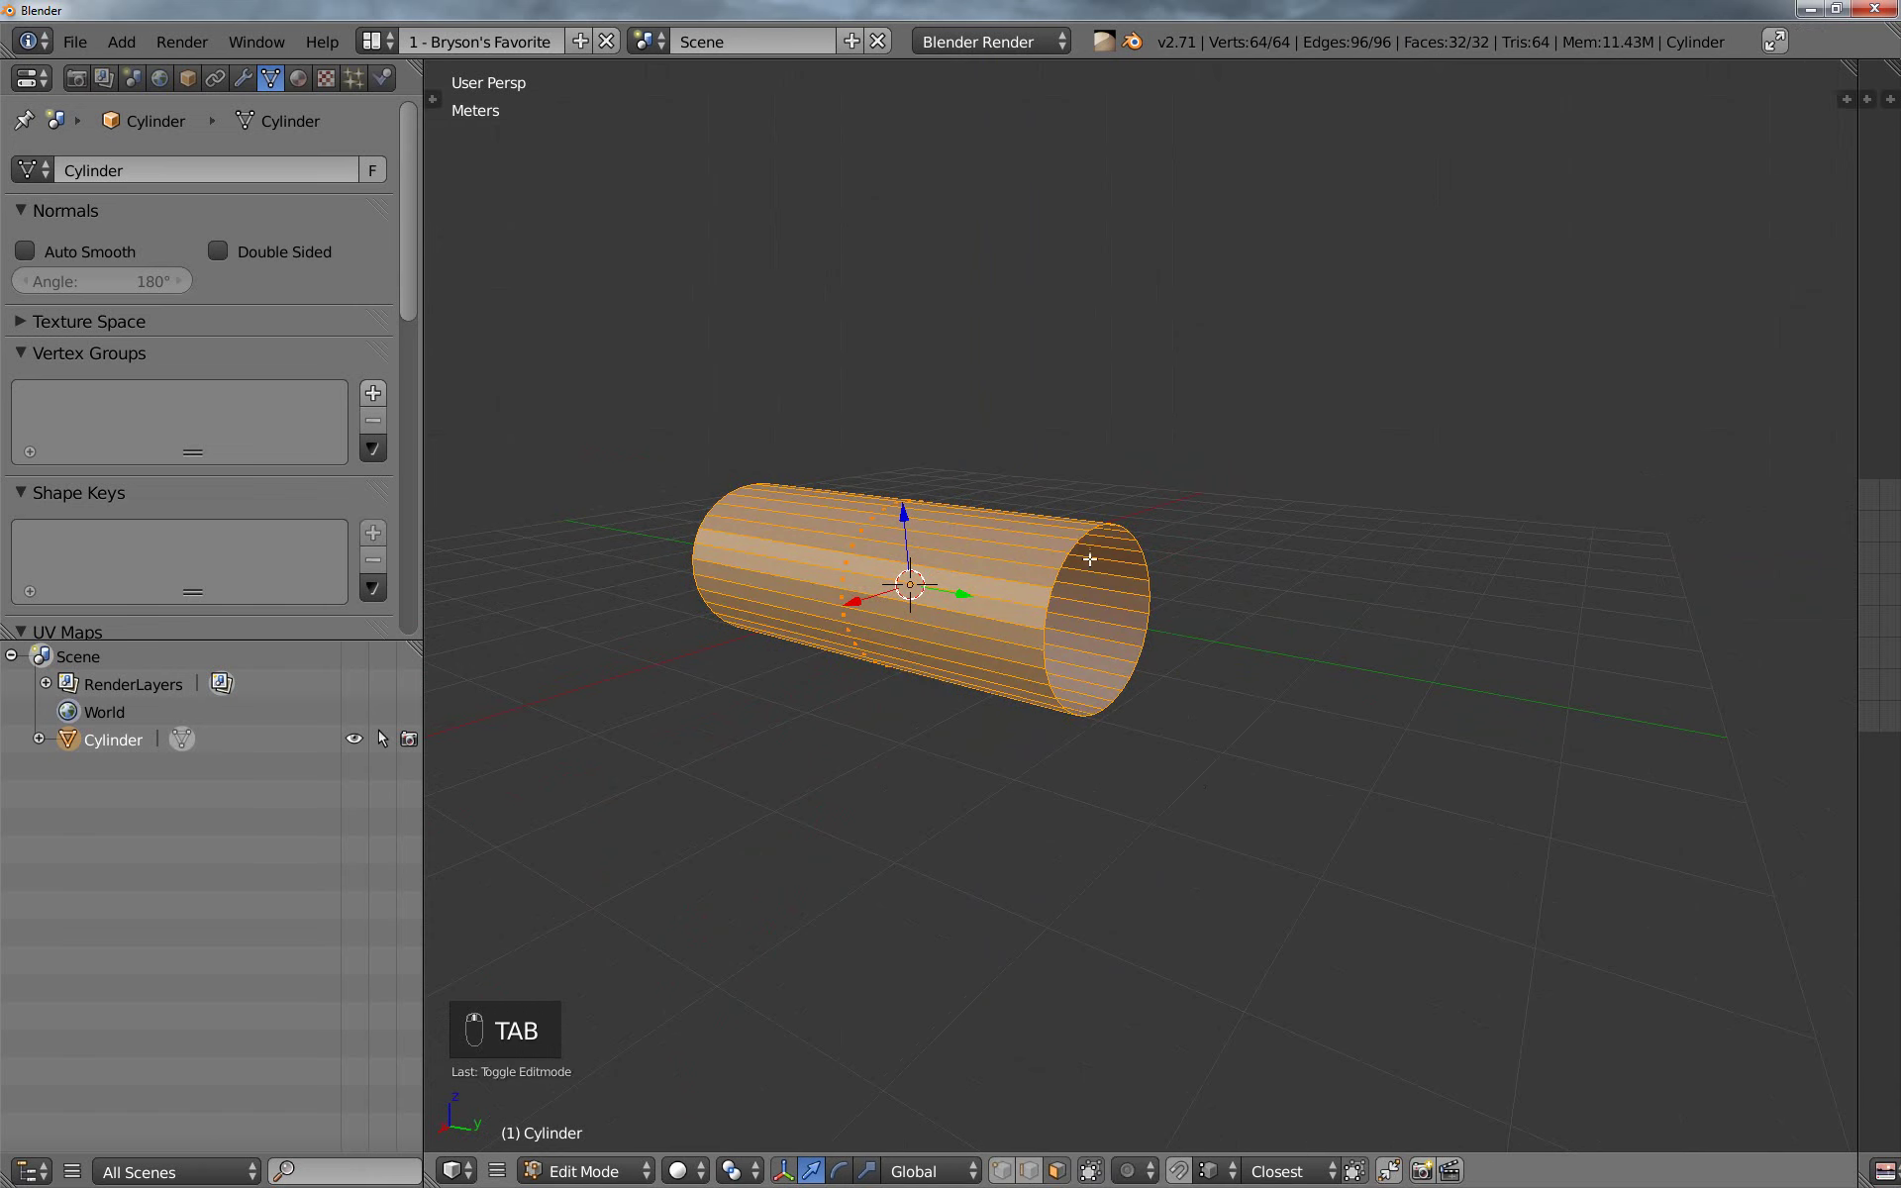
key("ctrl+Tab")
left_click(1037, 559)
right_click(1089, 592, "alt")
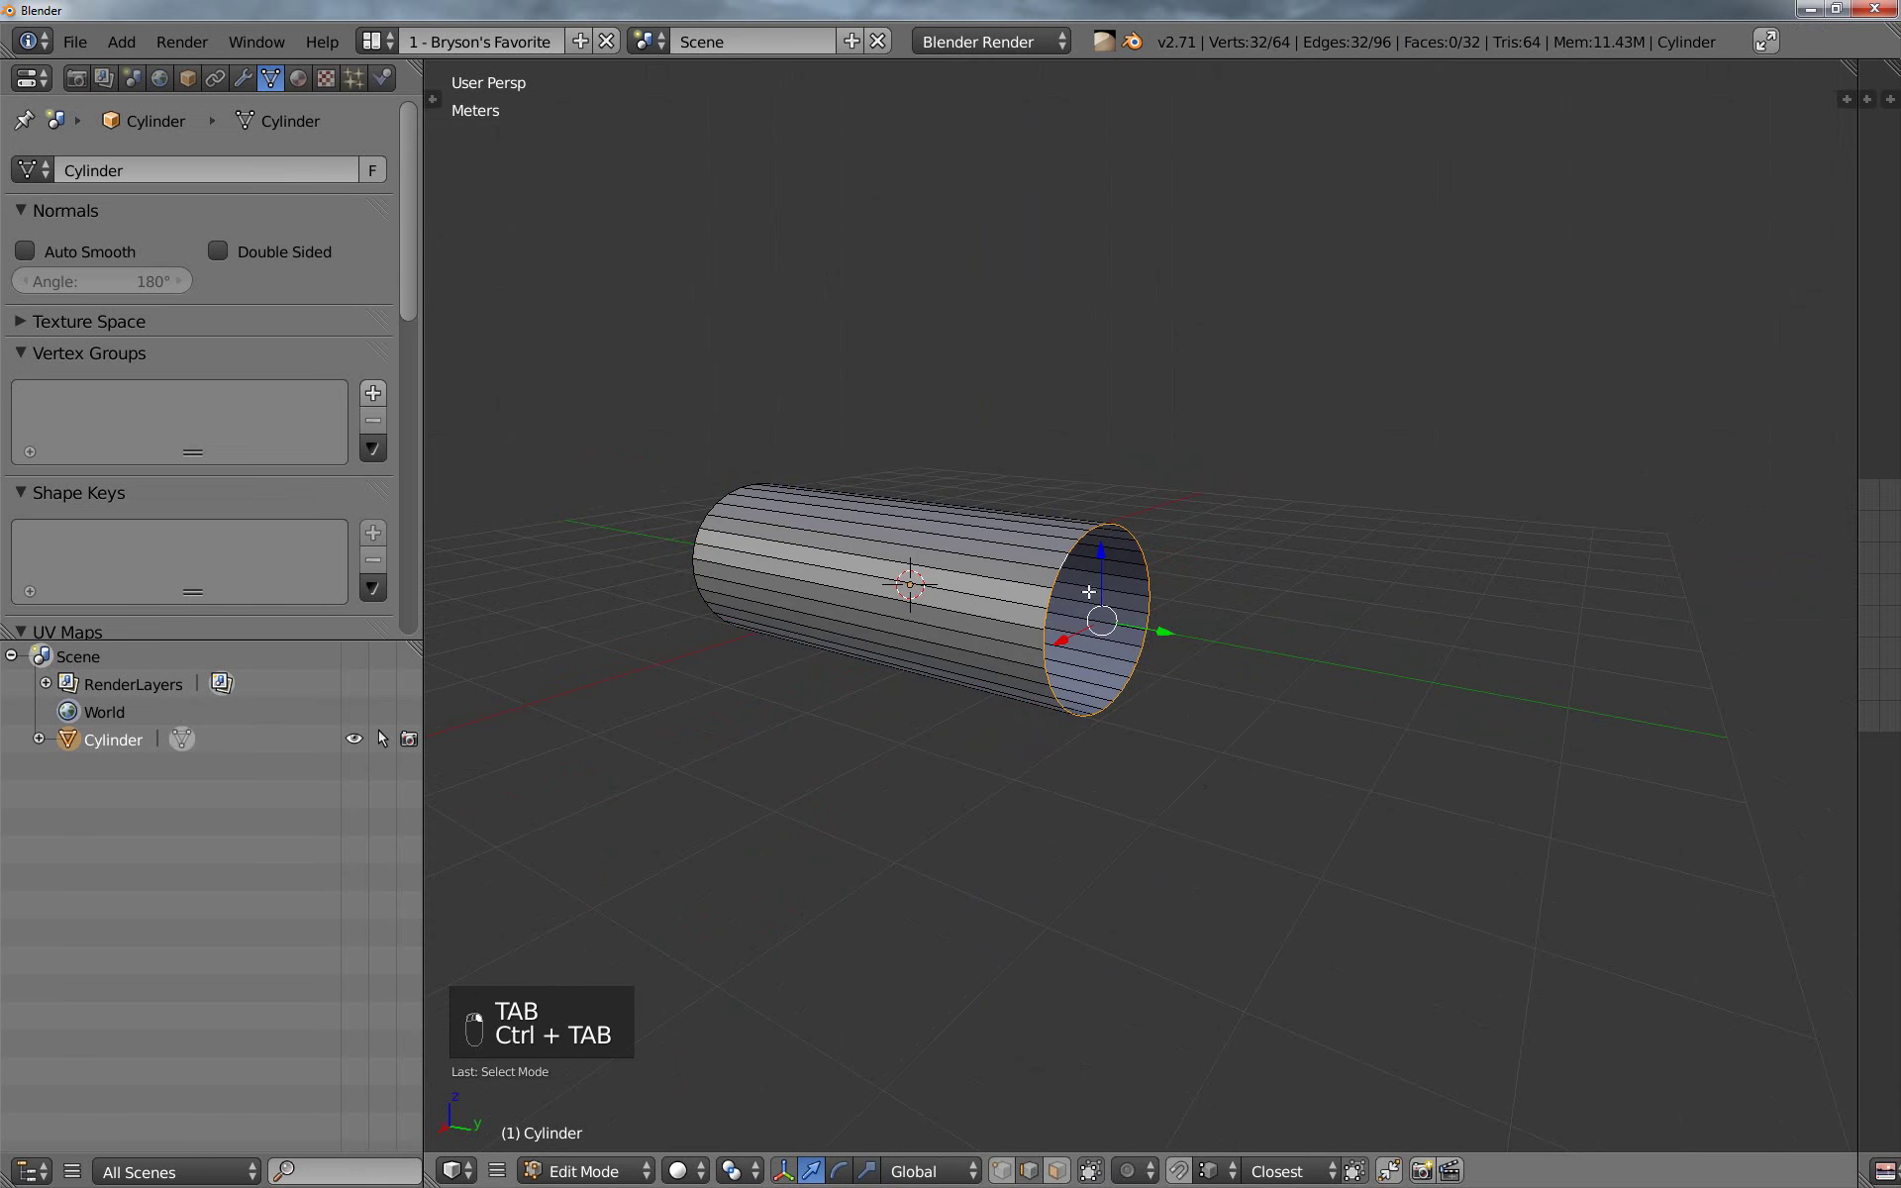
middle_click_drag(1090, 591, 1113, 695)
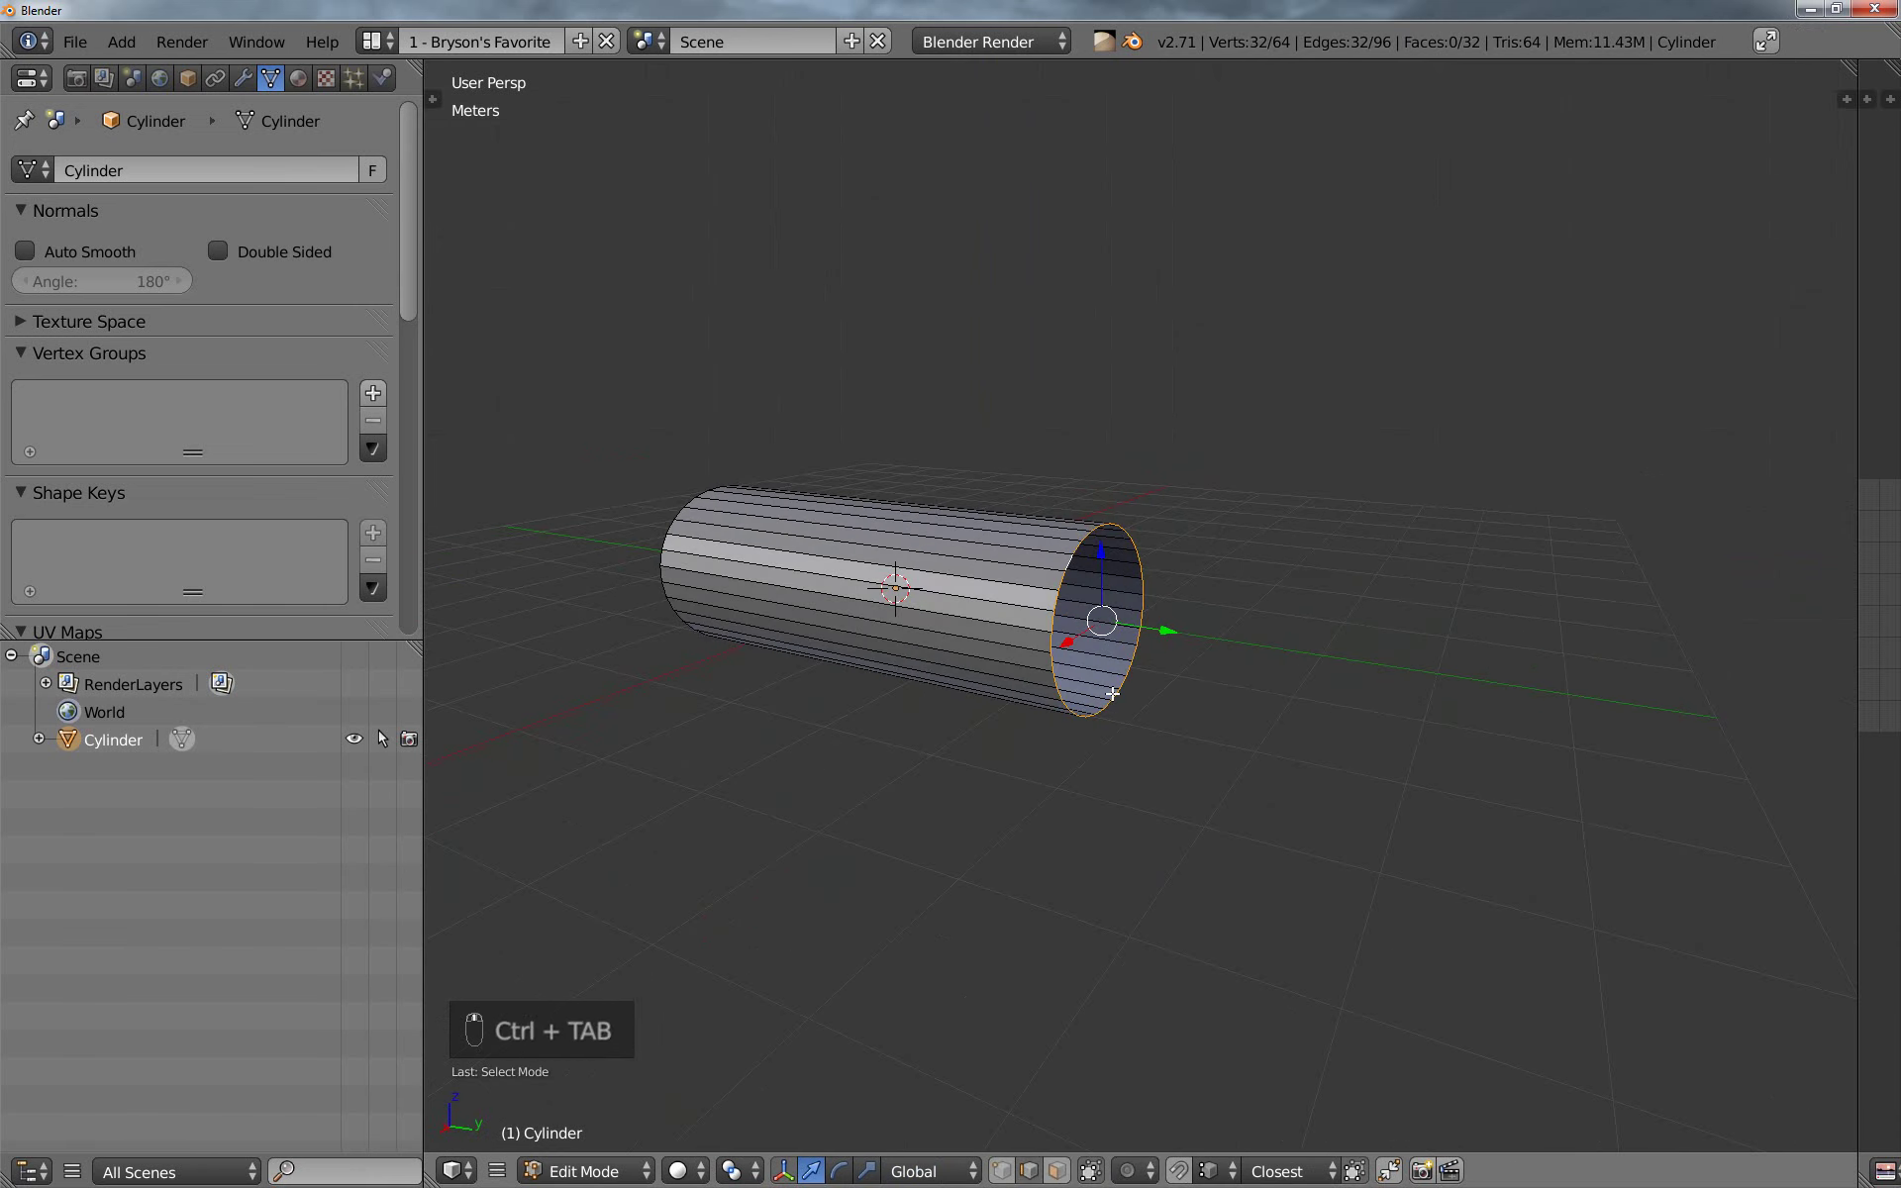
Snap the 3D cursor to the selected rim and return to Object Mode
key("shift+s")
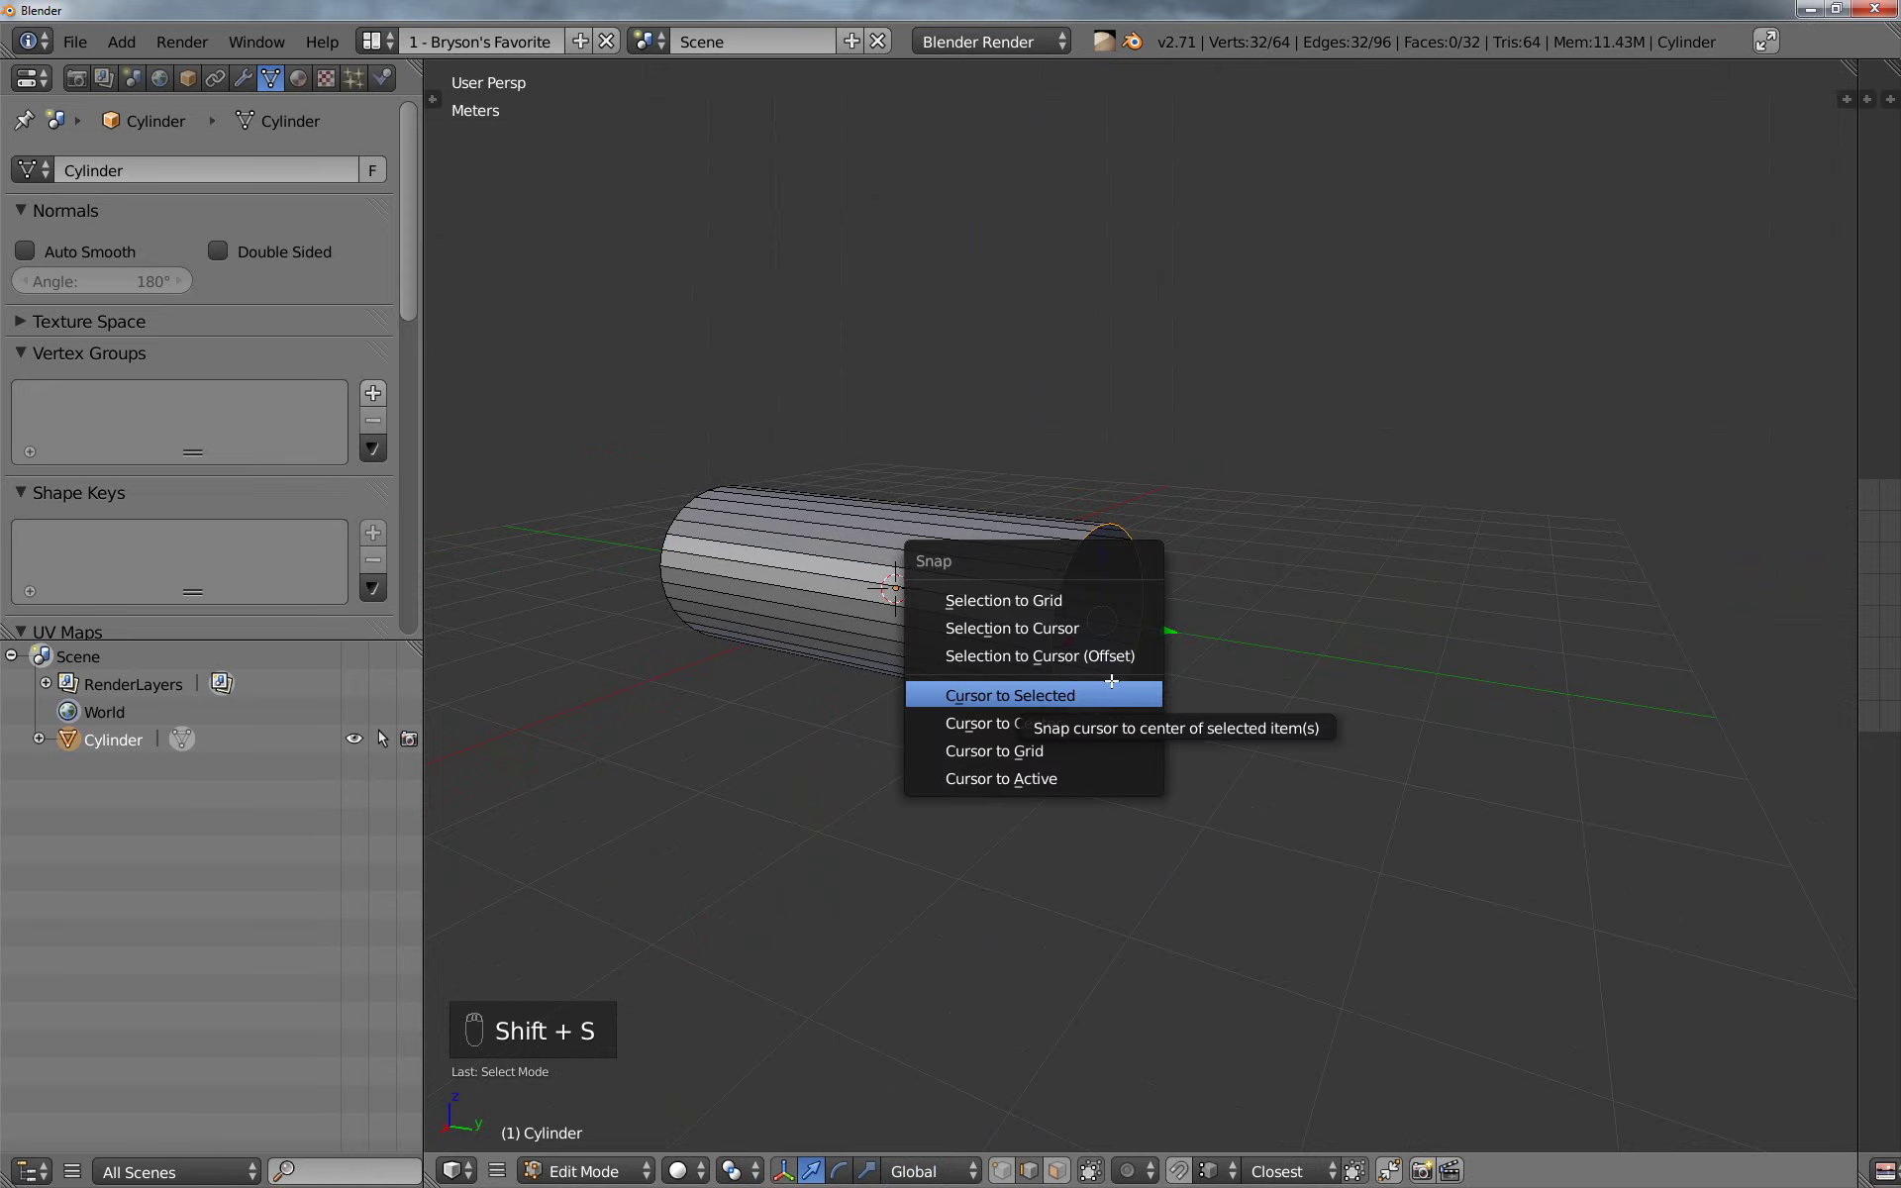
left_click(1111, 681)
middle_click_drag(1126, 624, 1171, 647)
key("KP_7")
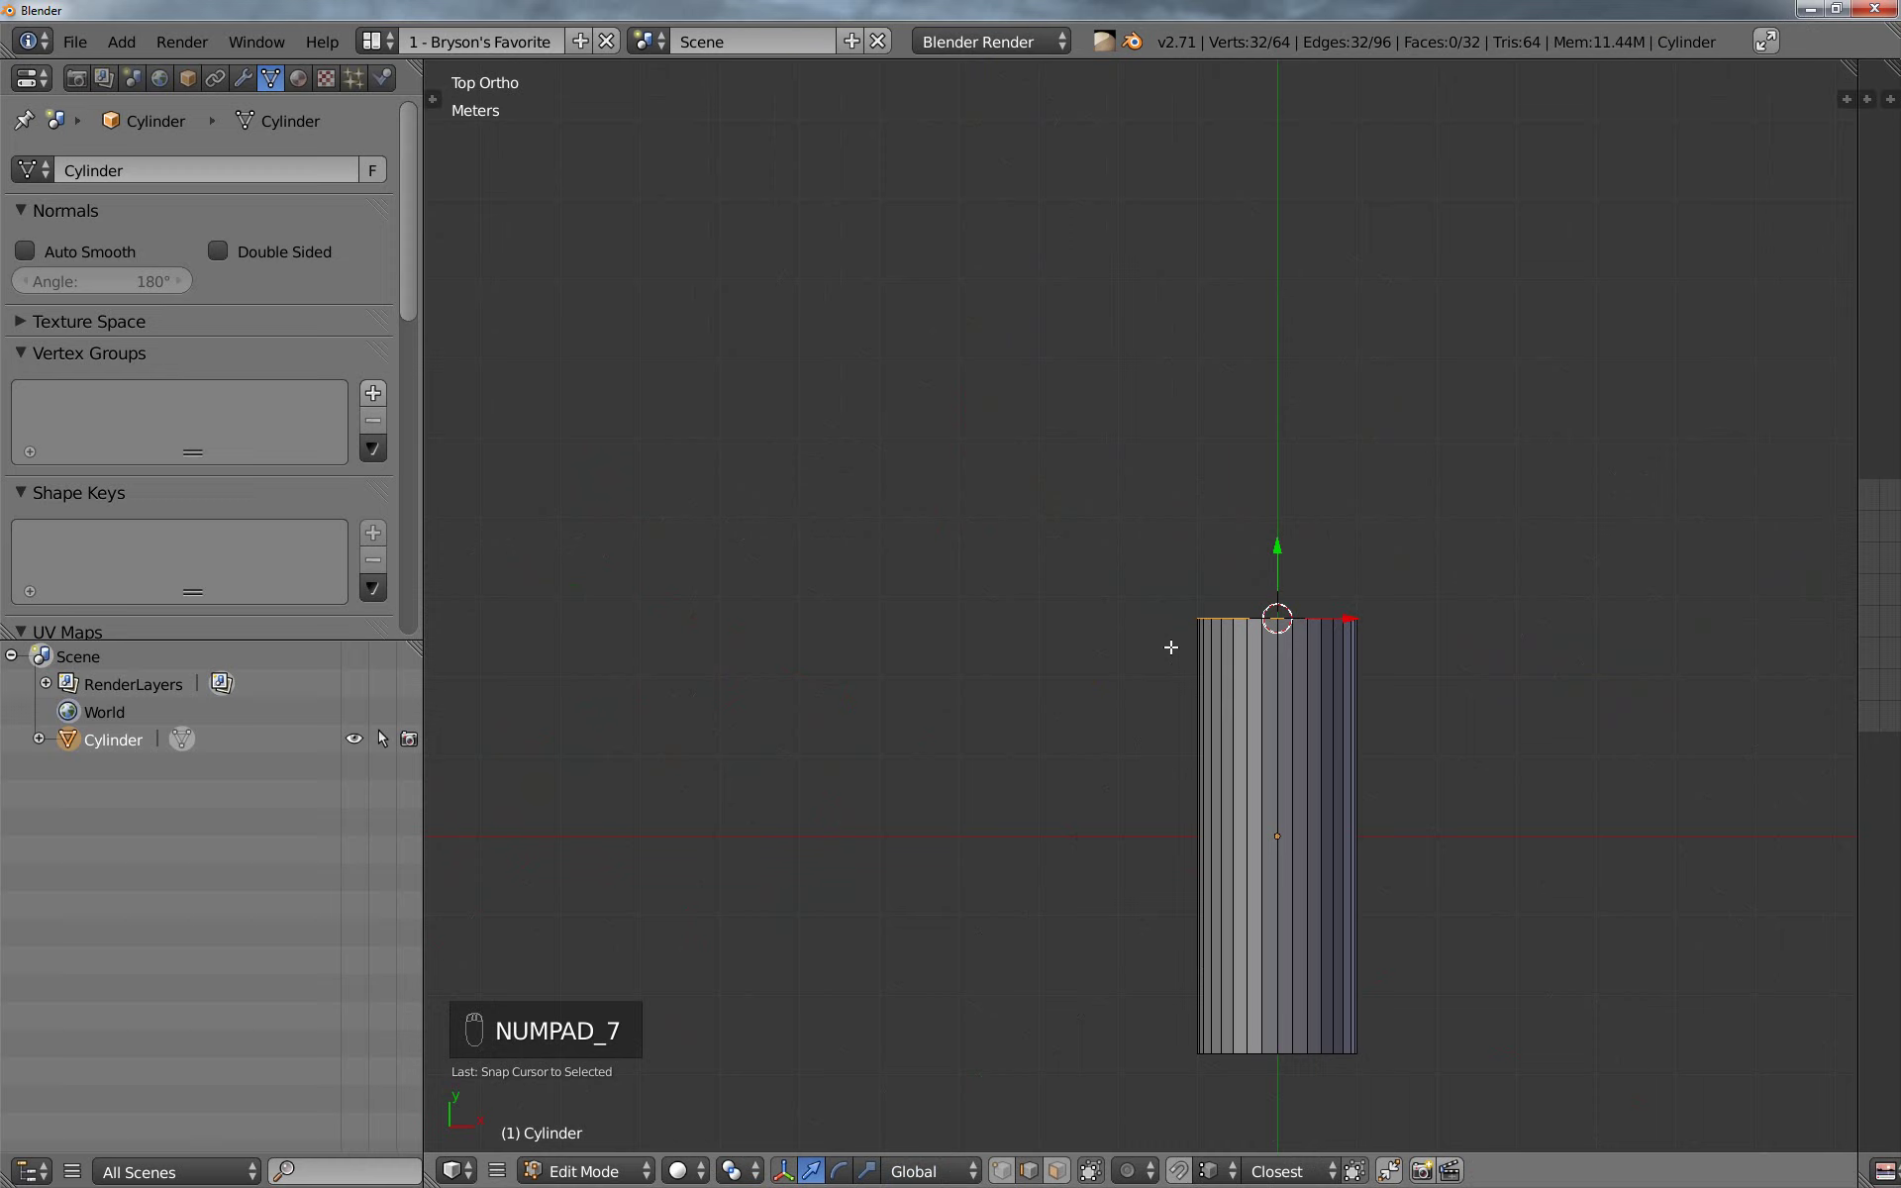
scroll(1302, 614, "right", 2, "ctrl")
key("shift+a")
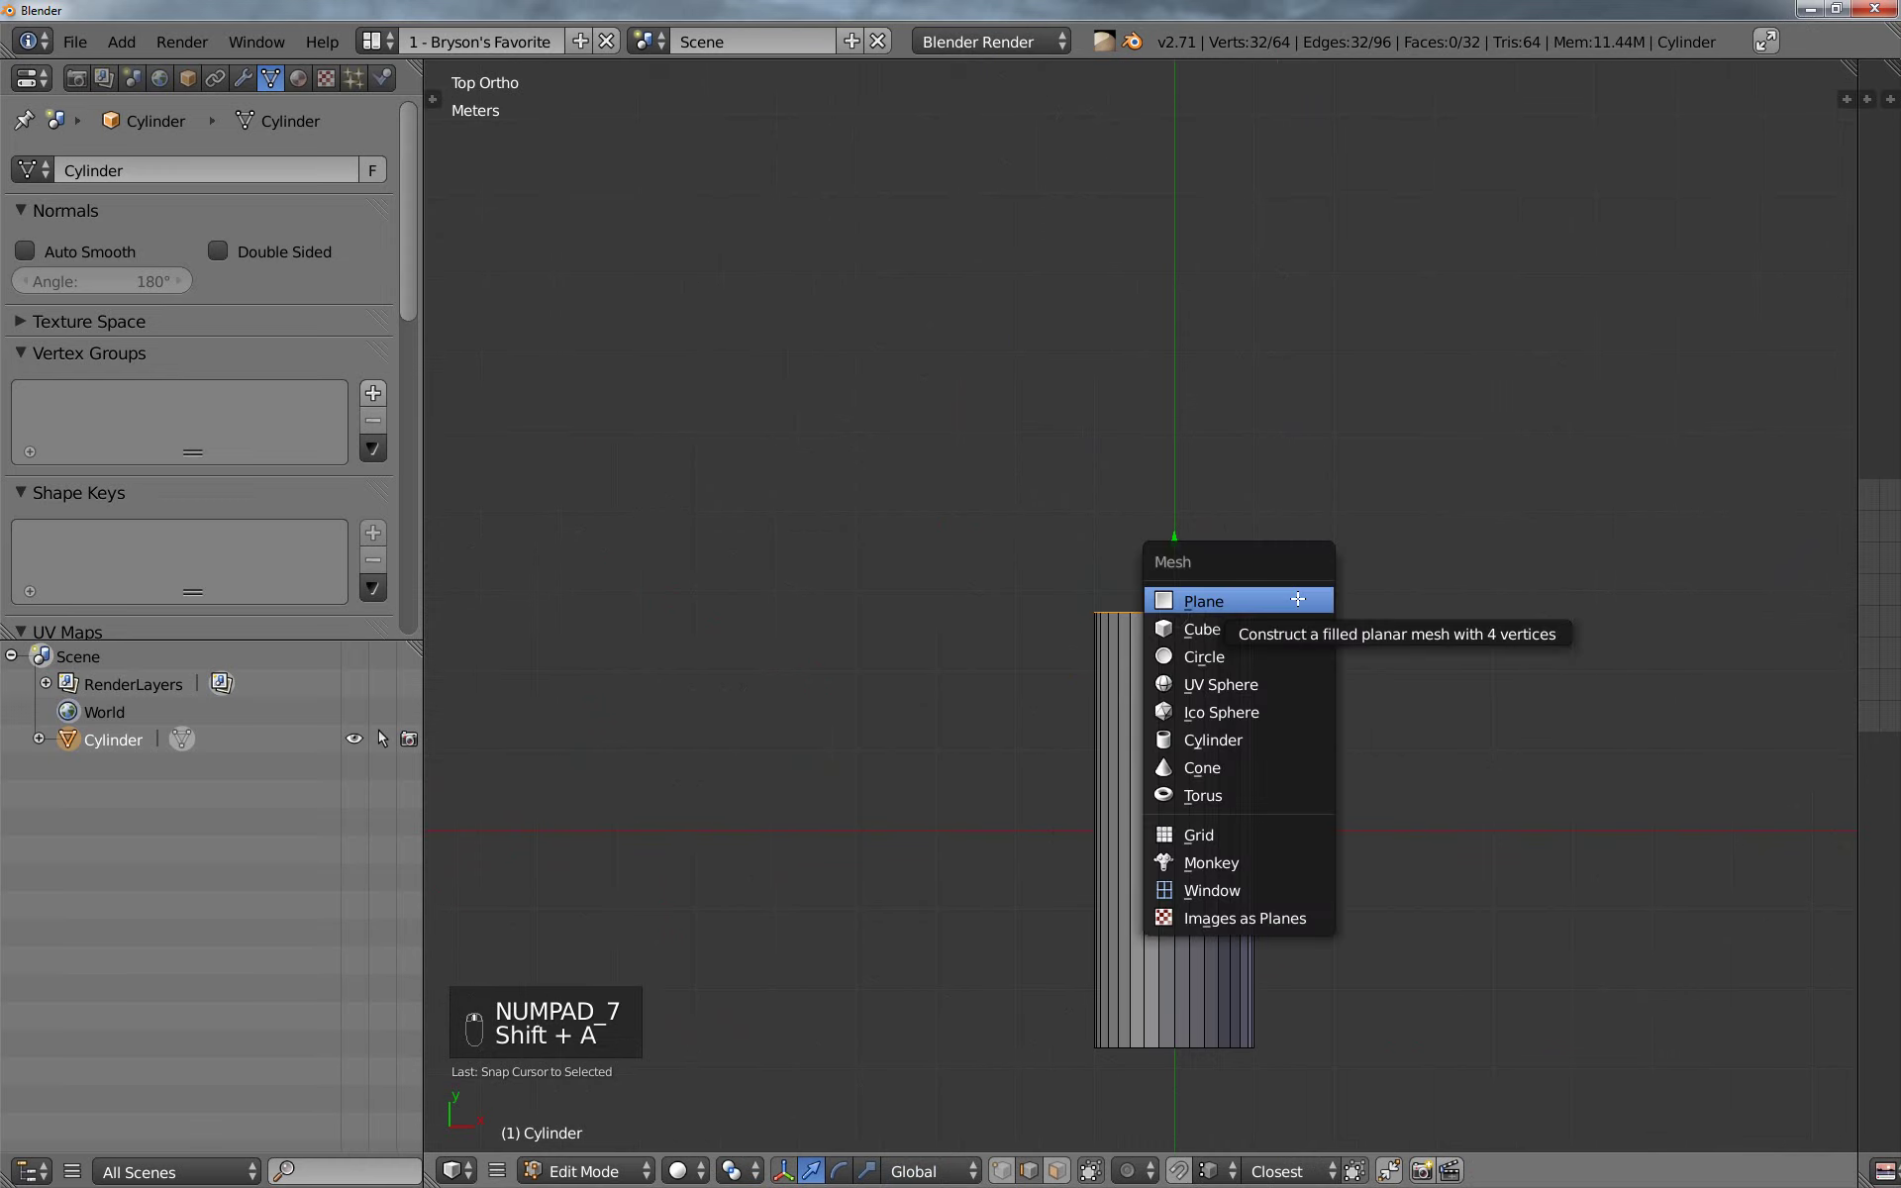
key("Tab")
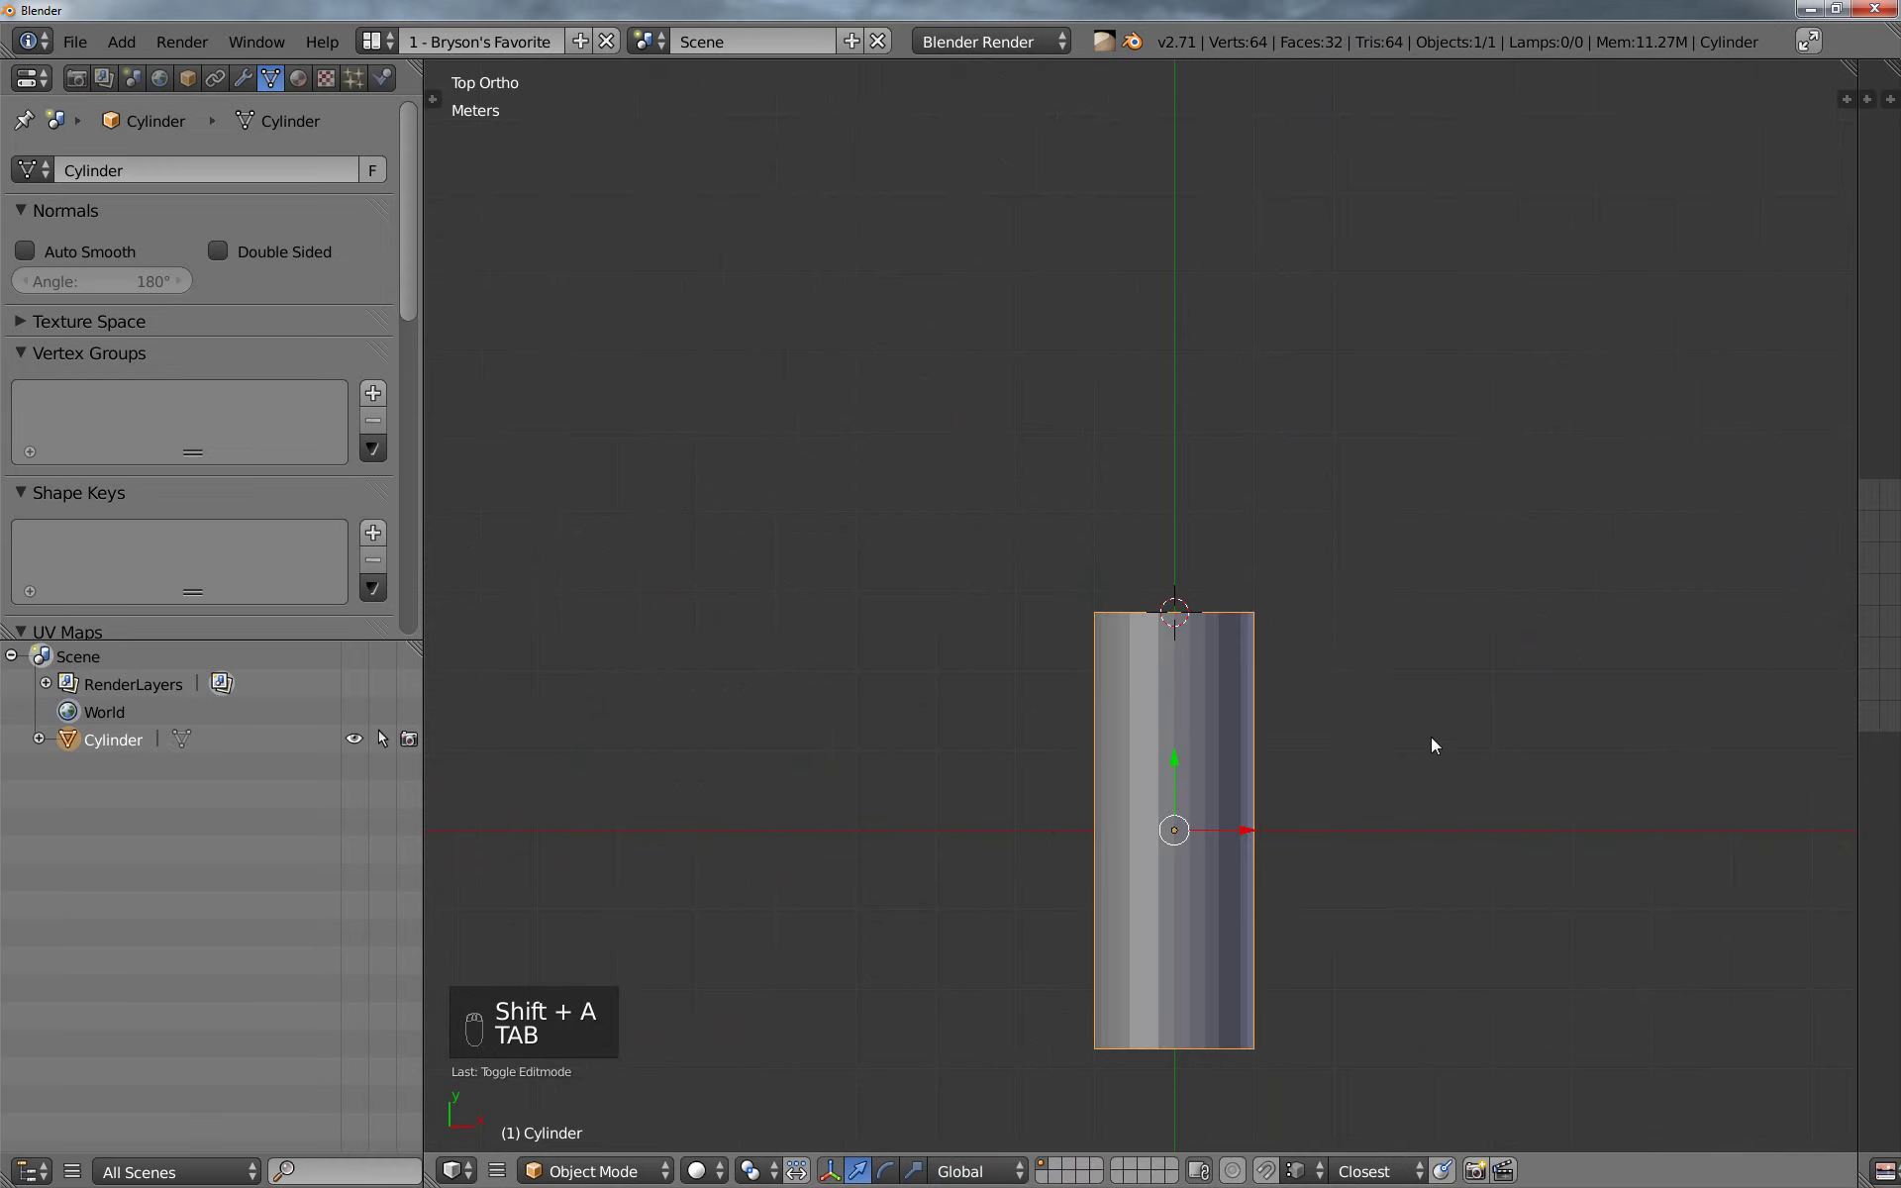
Add a Bezier curve at the 3D cursor and rotate it 90°
key("shift+a")
mouse_move(1417, 767)
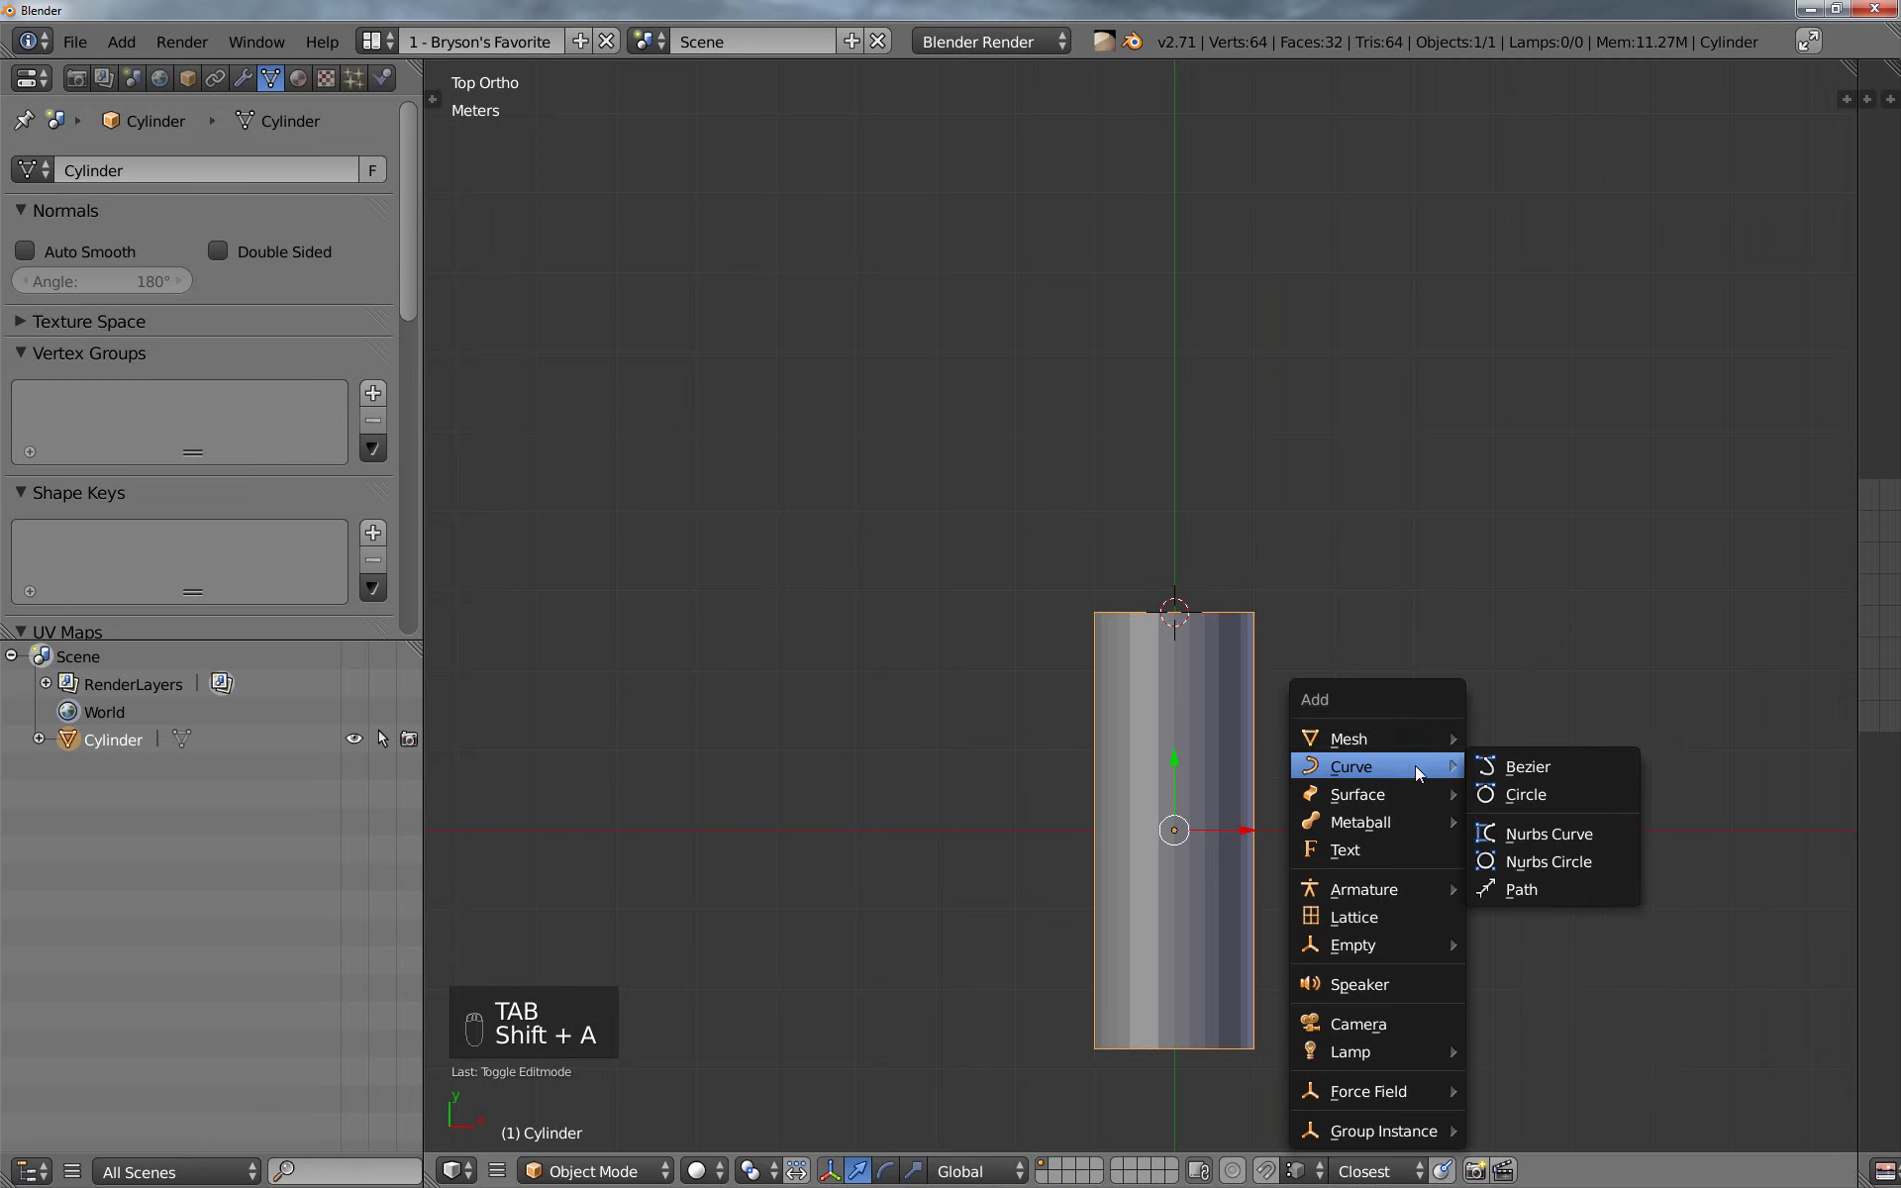
left_click(1547, 759)
middle_click_drag(1335, 758, 1184, 632, "shift")
type("r")
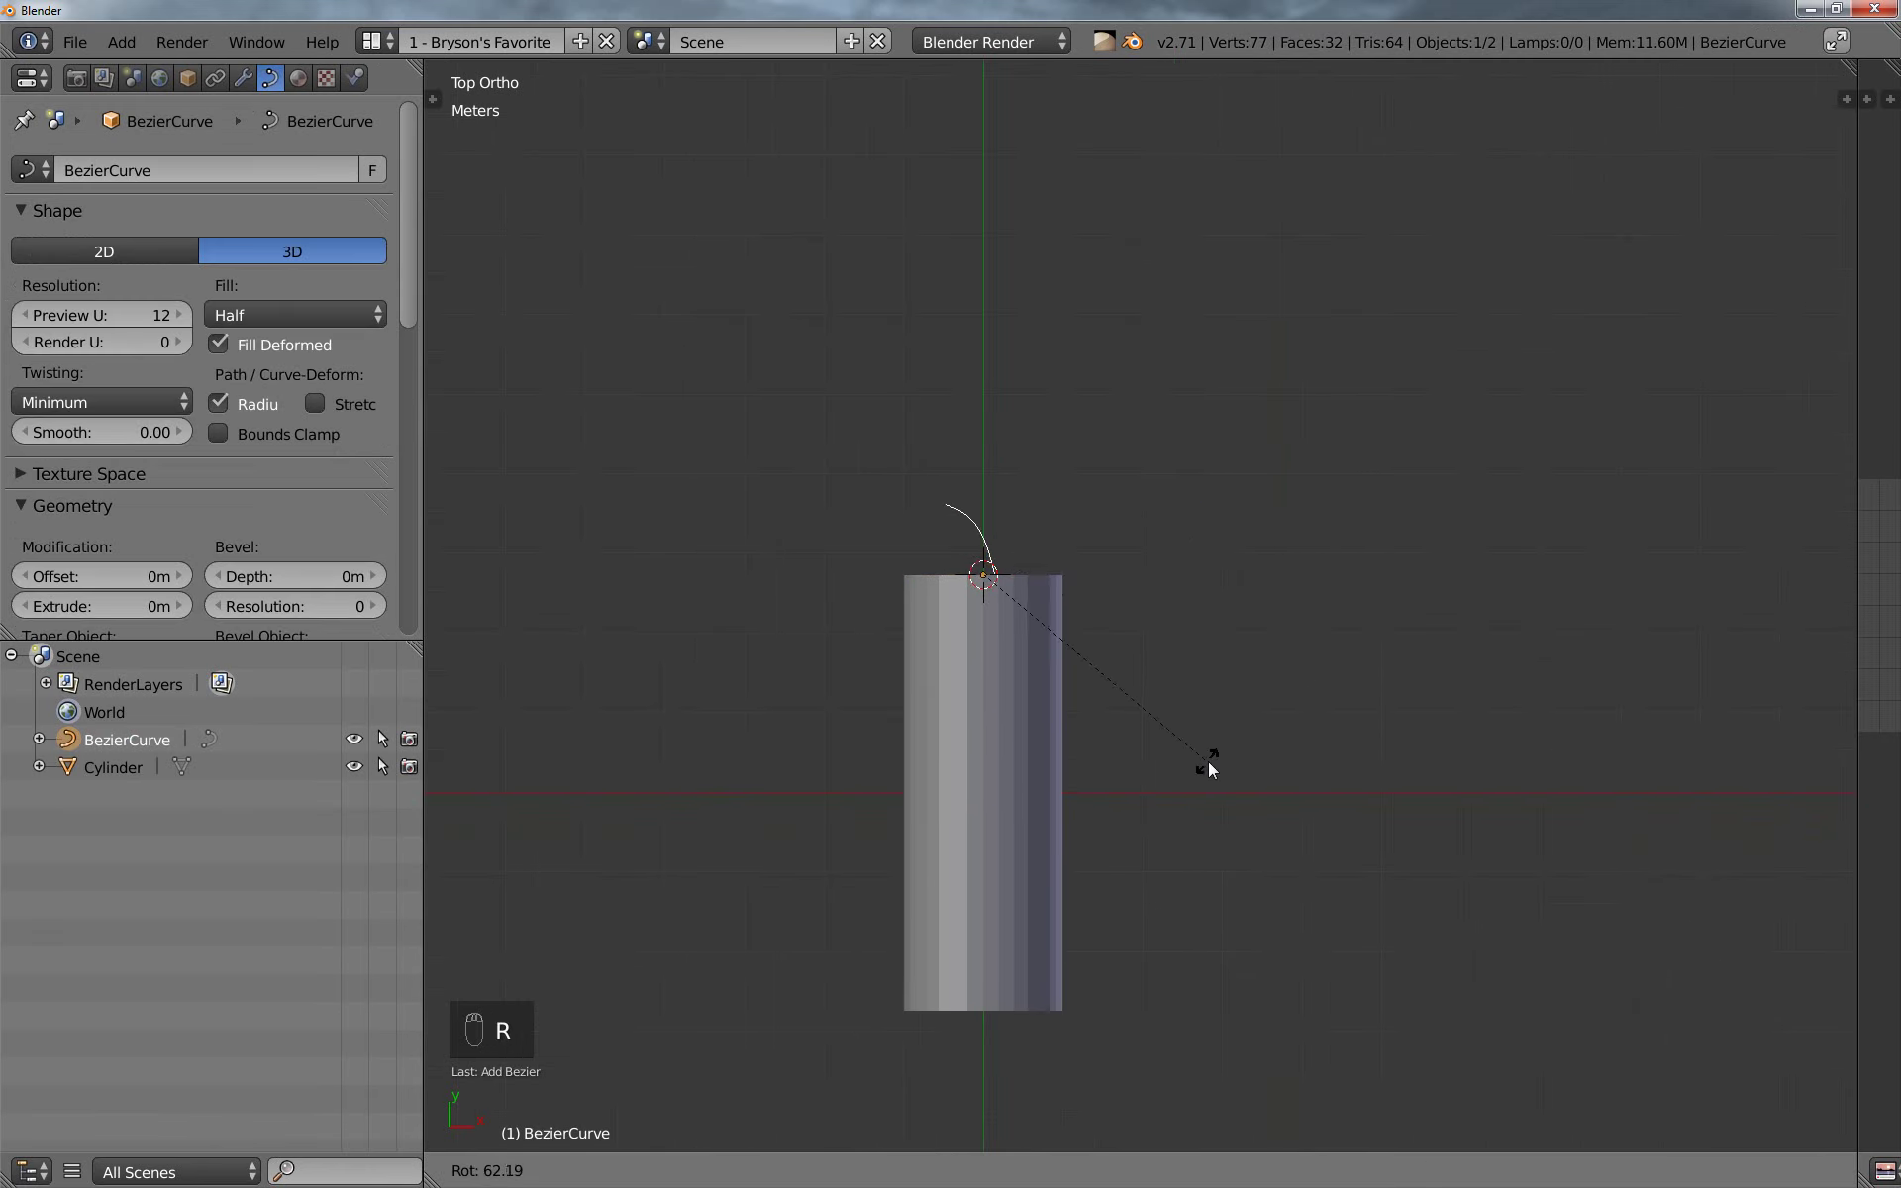
type("90")
key("Return")
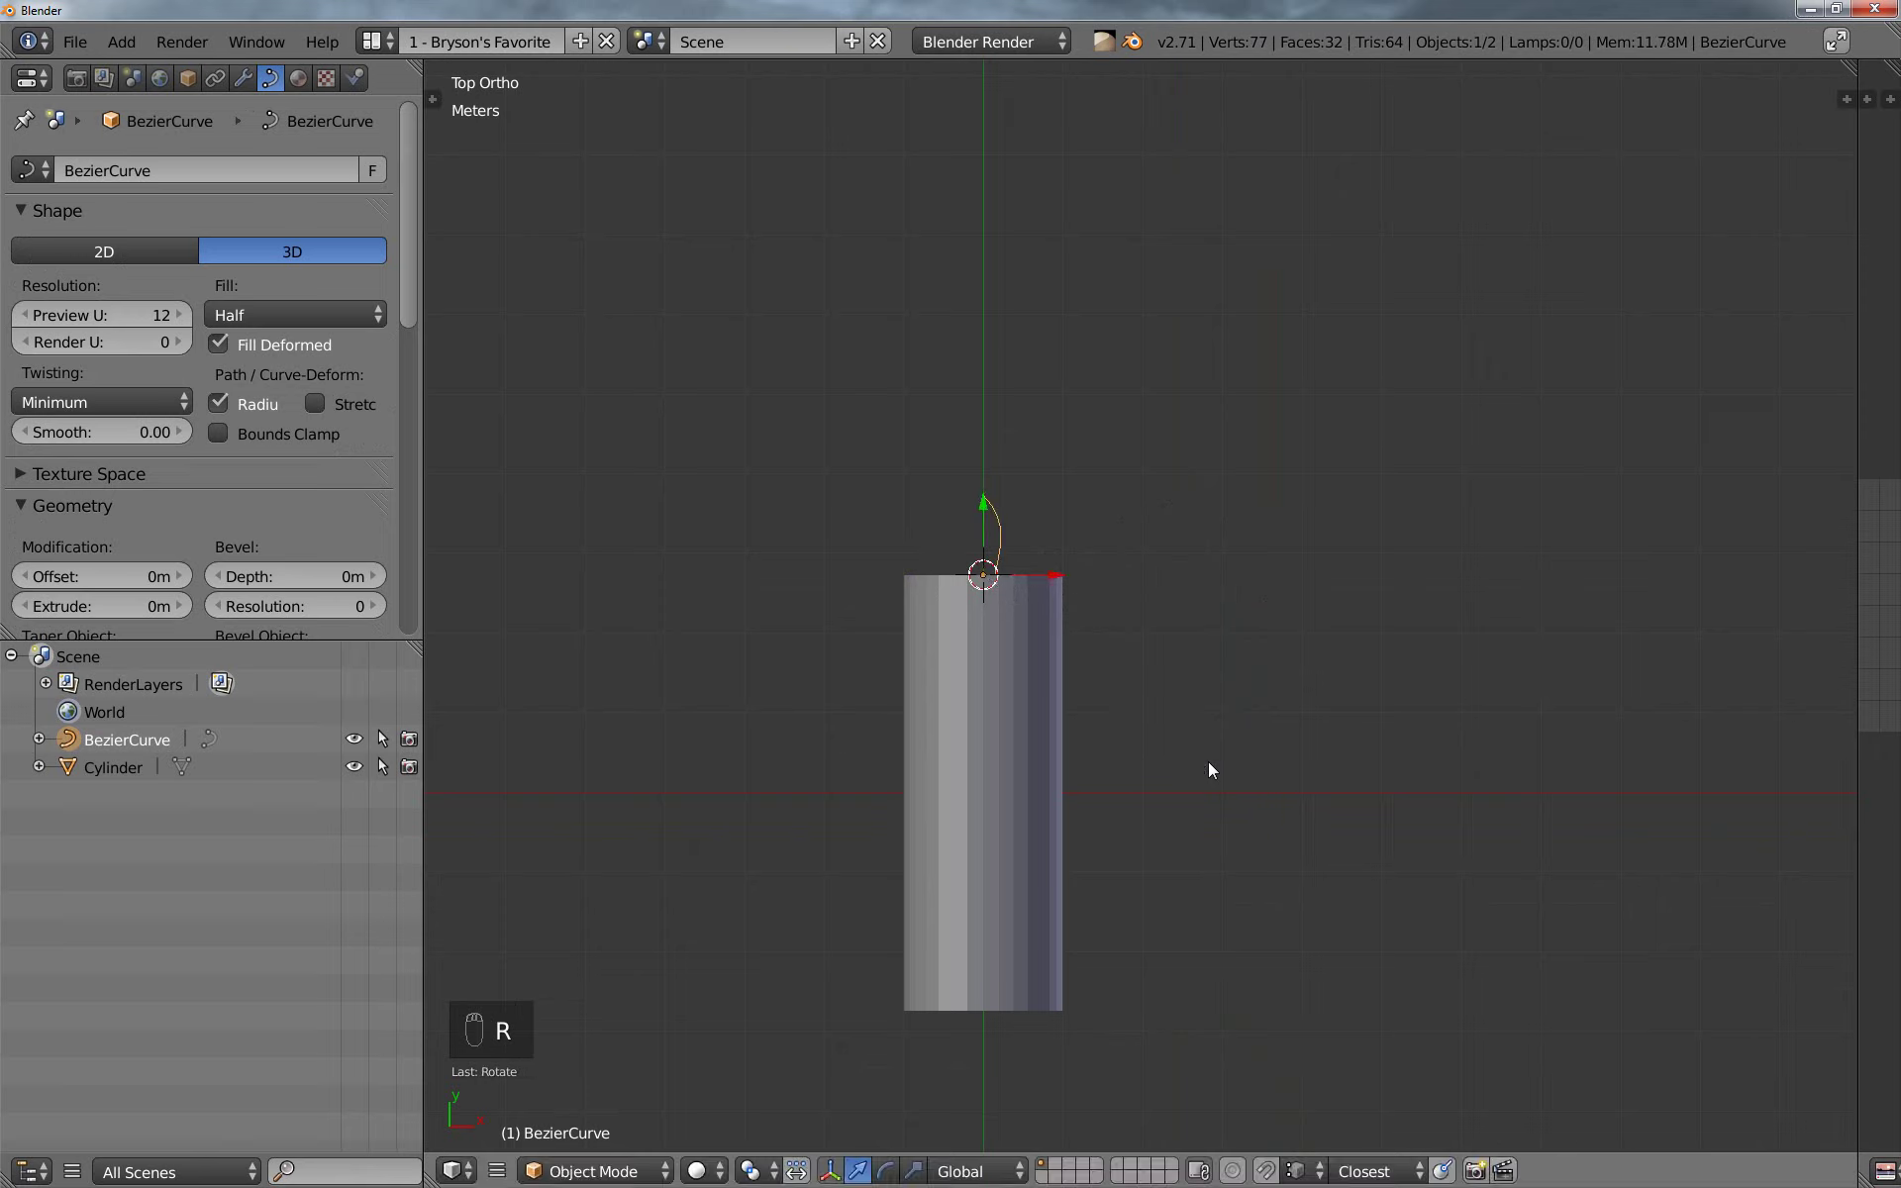
In Edit Mode, scale the curve to 0 on X to flatten its handles into a line
key("Tab")
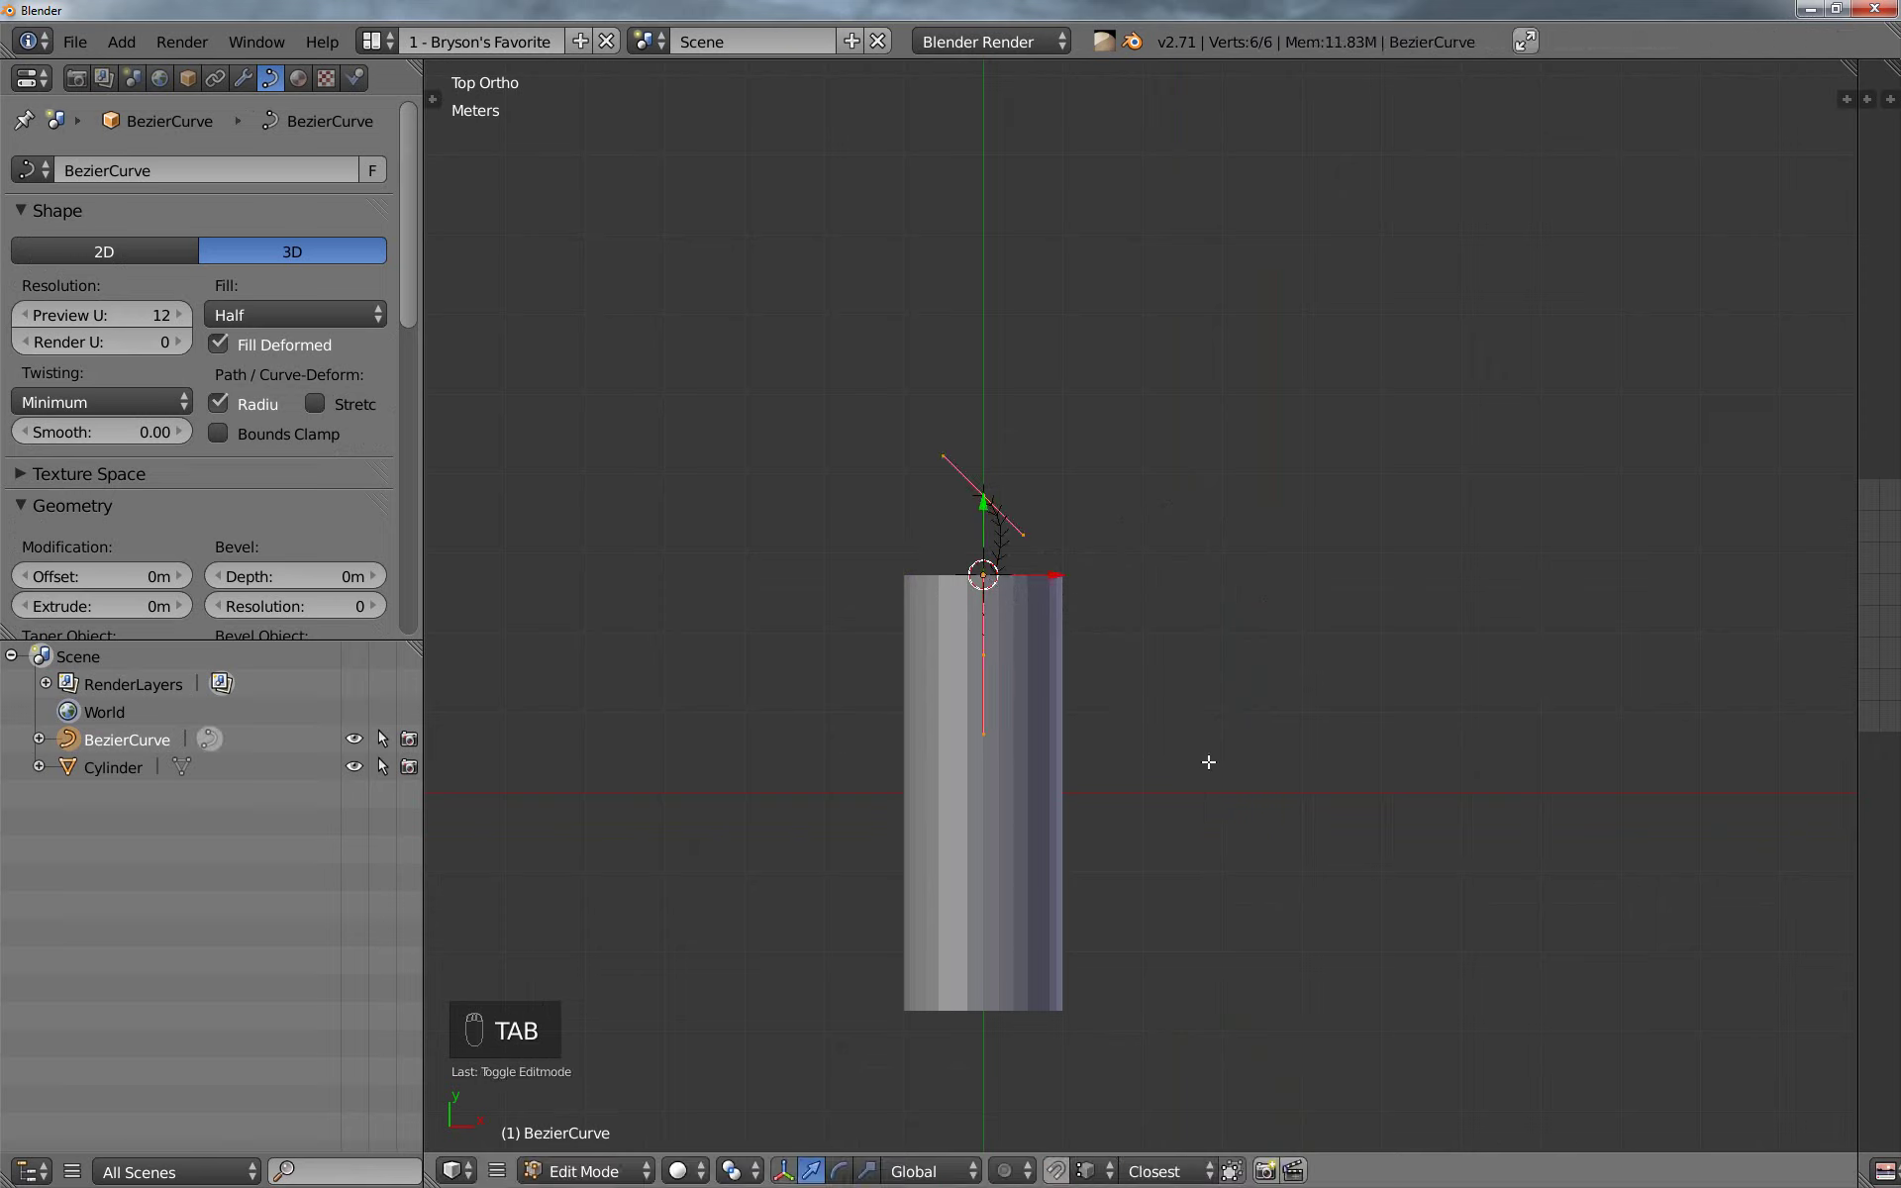
type("sx0")
key("Return")
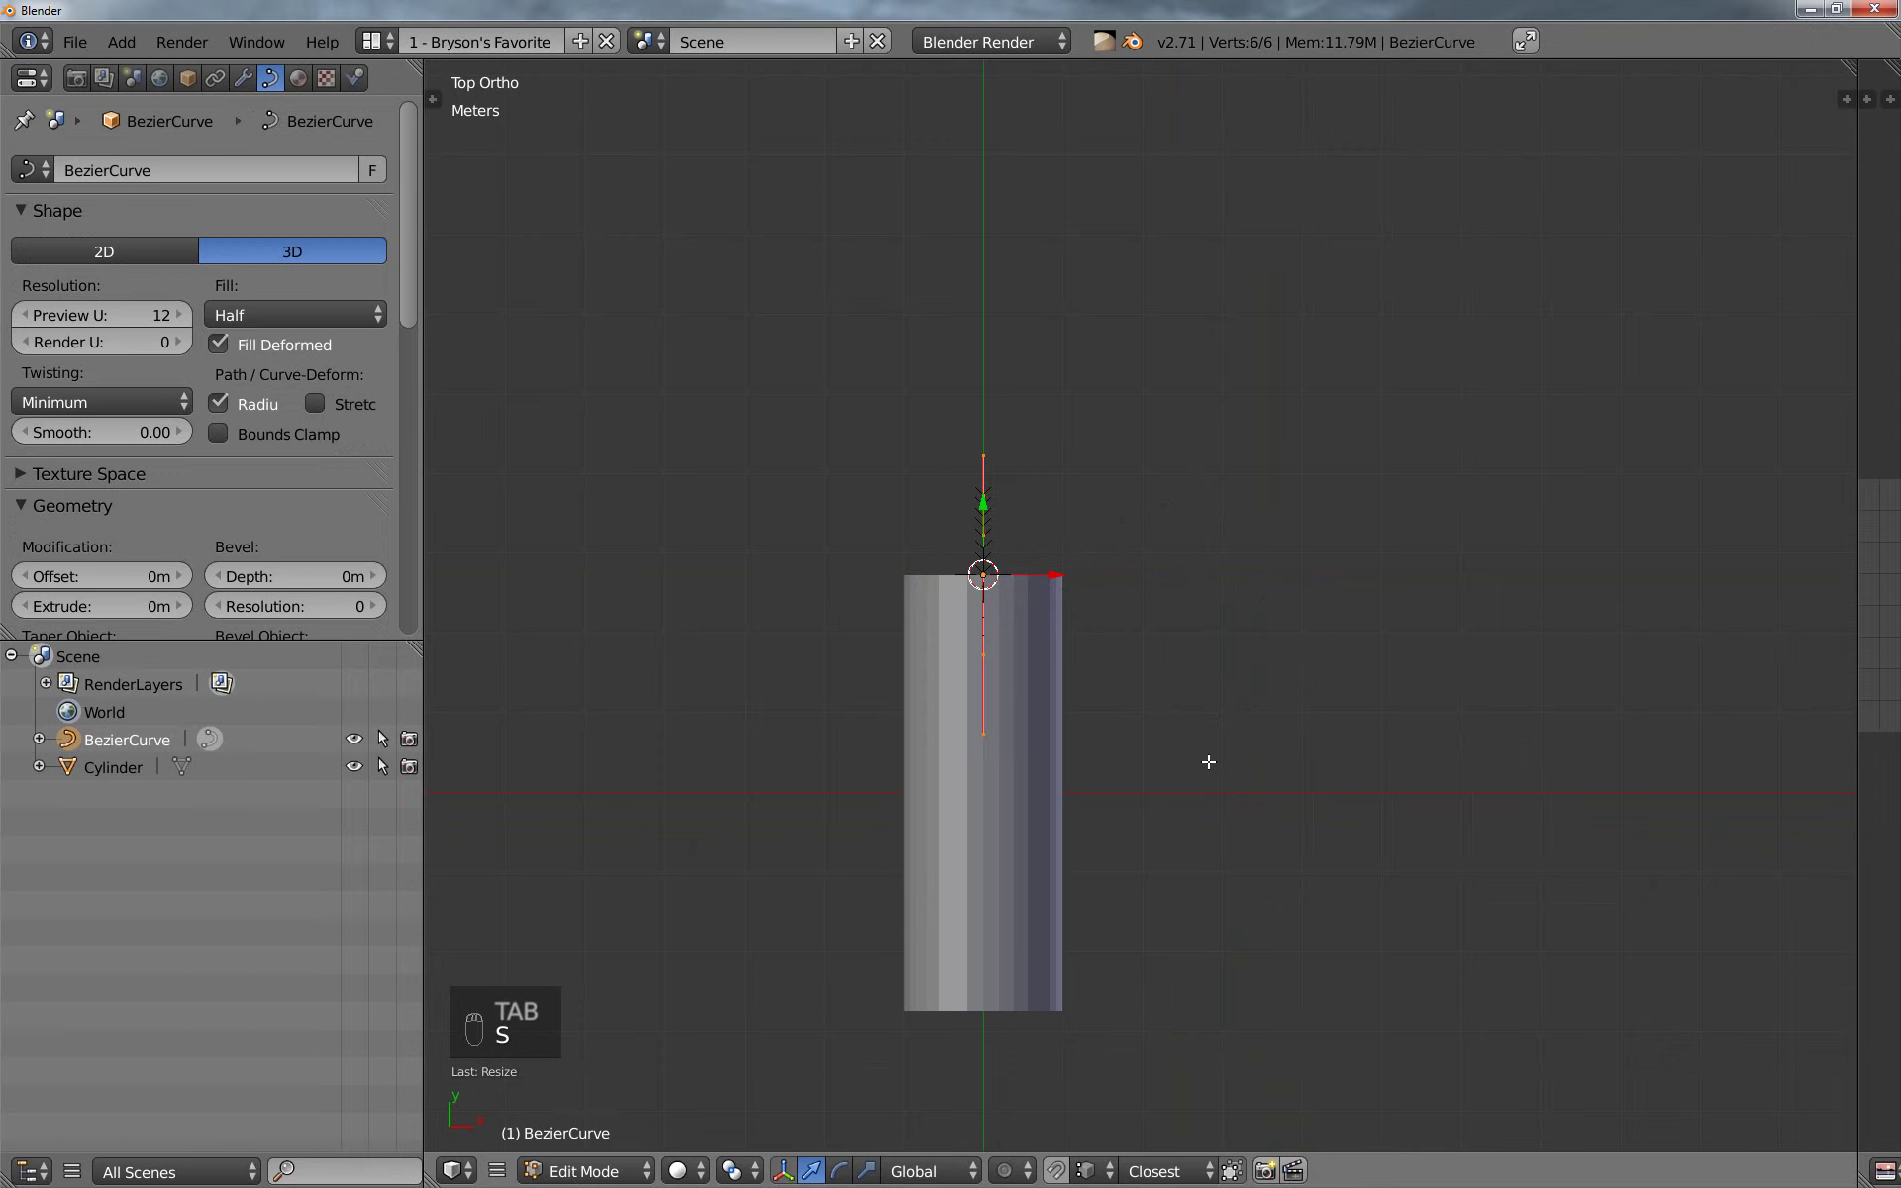
Snap the curve's first control point to the 3D cursor at the cylinder's end
key("KP_3")
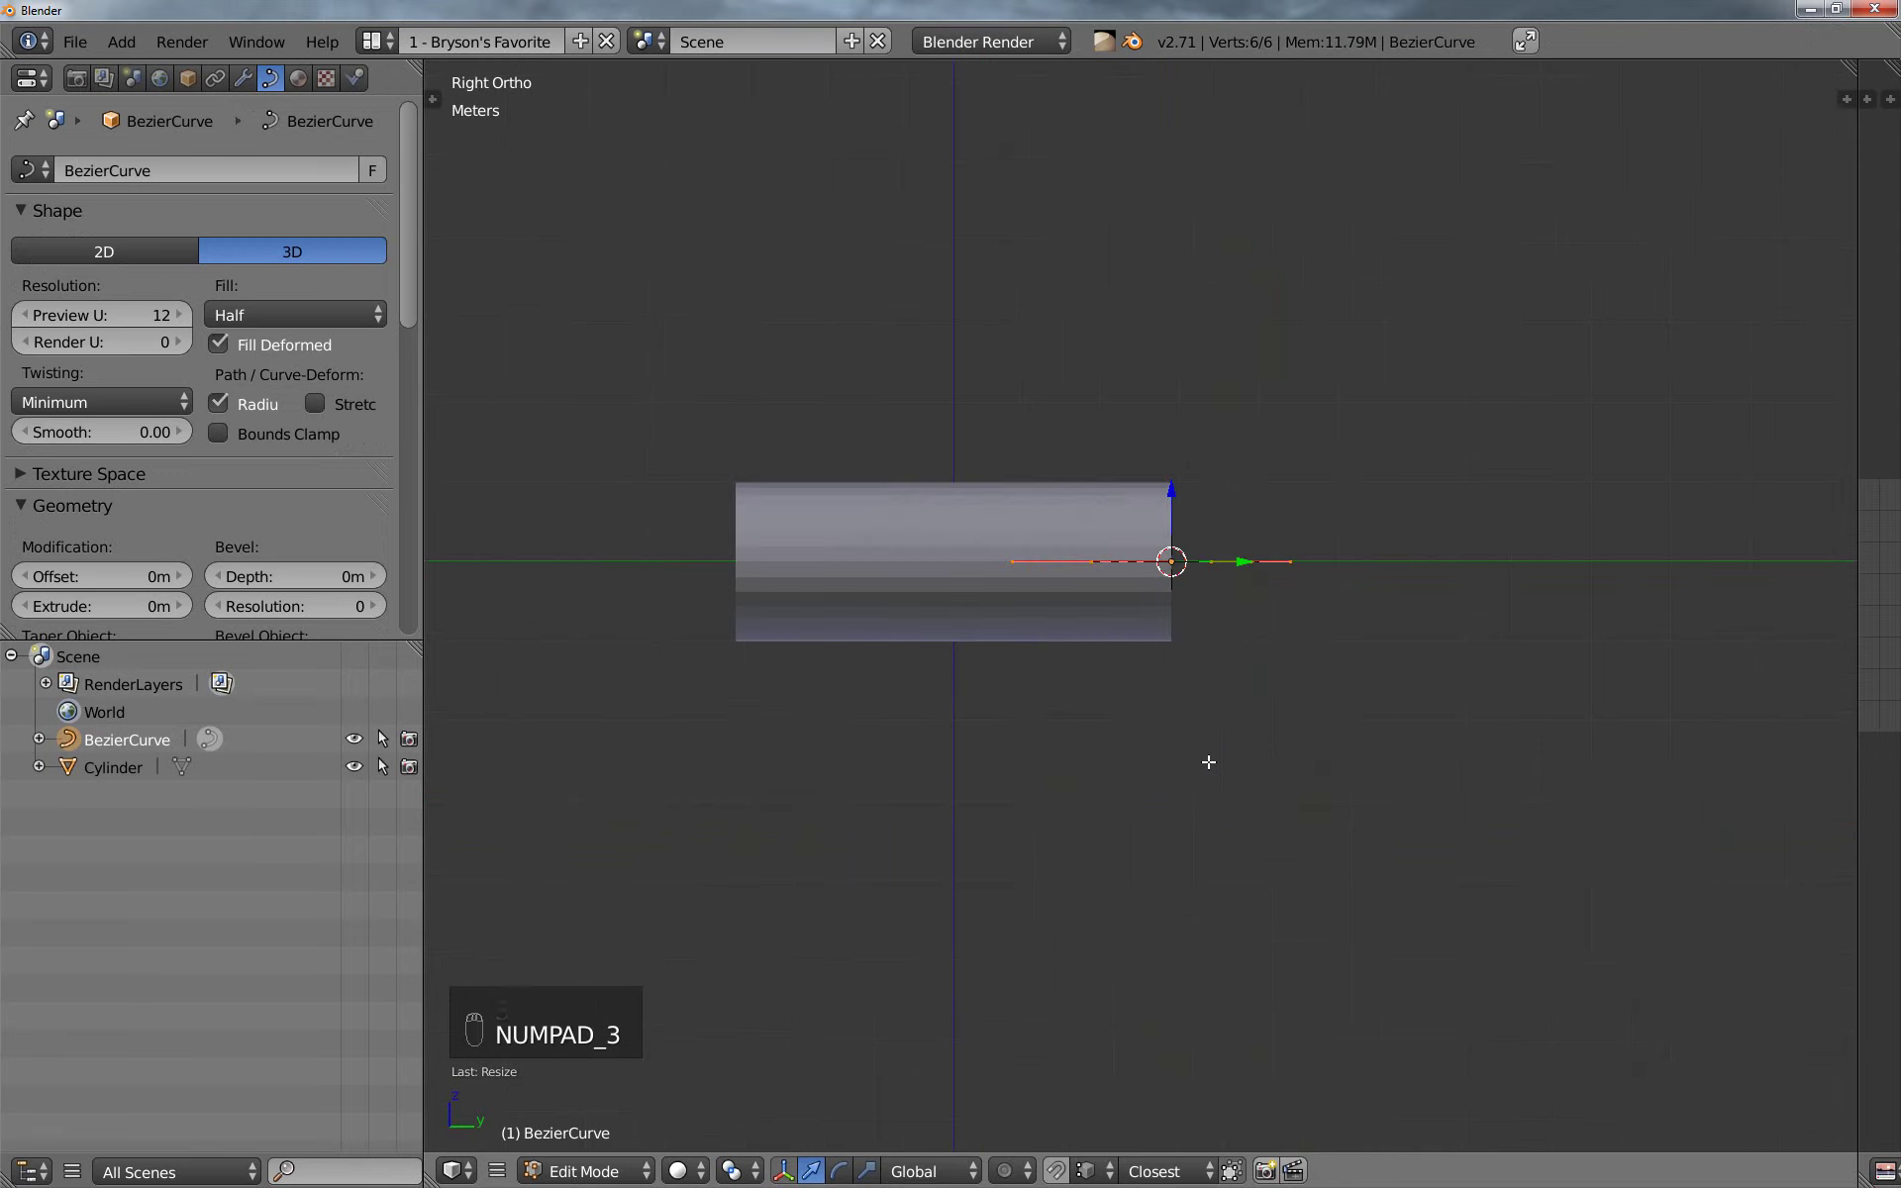
scroll(1266, 703, "up", 4)
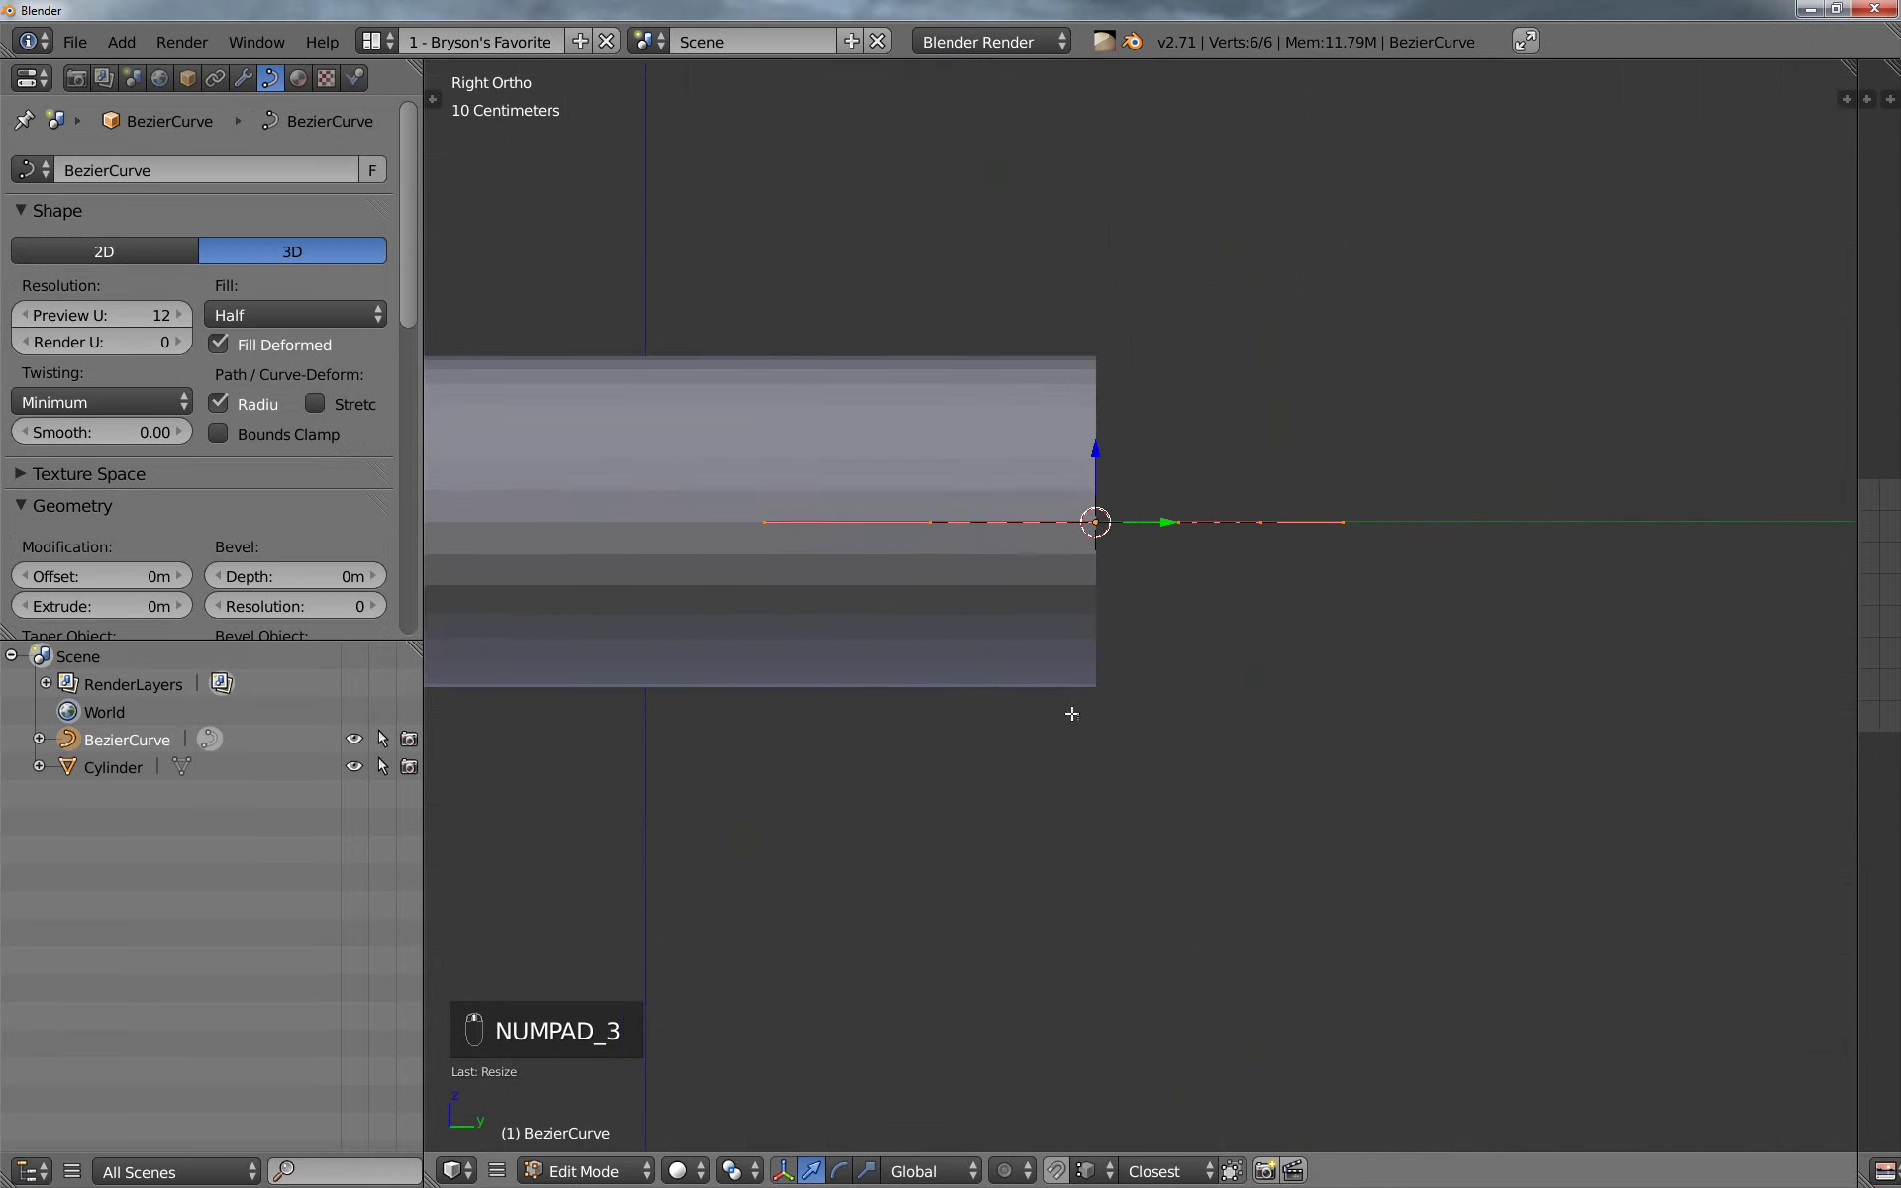
right_click(945, 537)
middle_click_drag(1116, 811, 1070, 895, "shift")
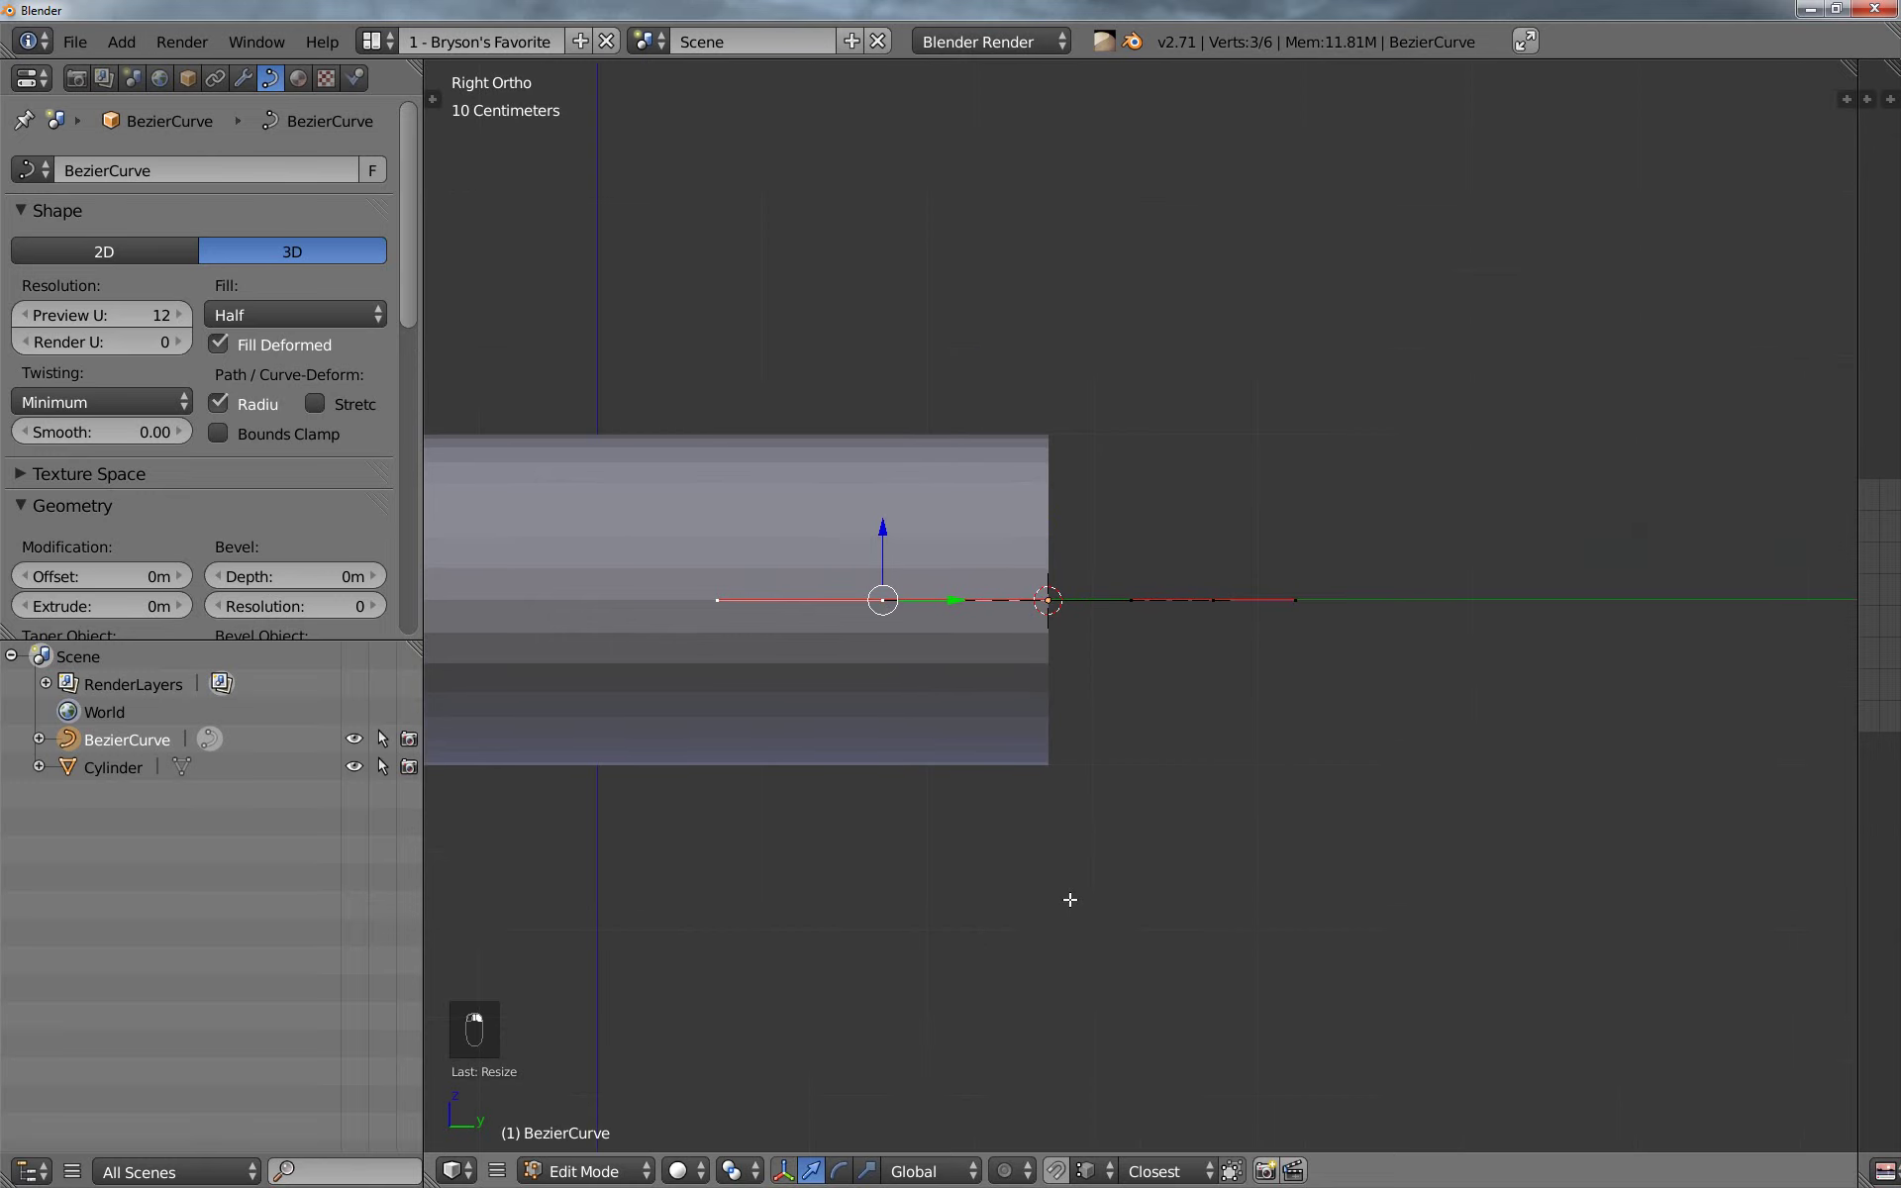
key("shift+s")
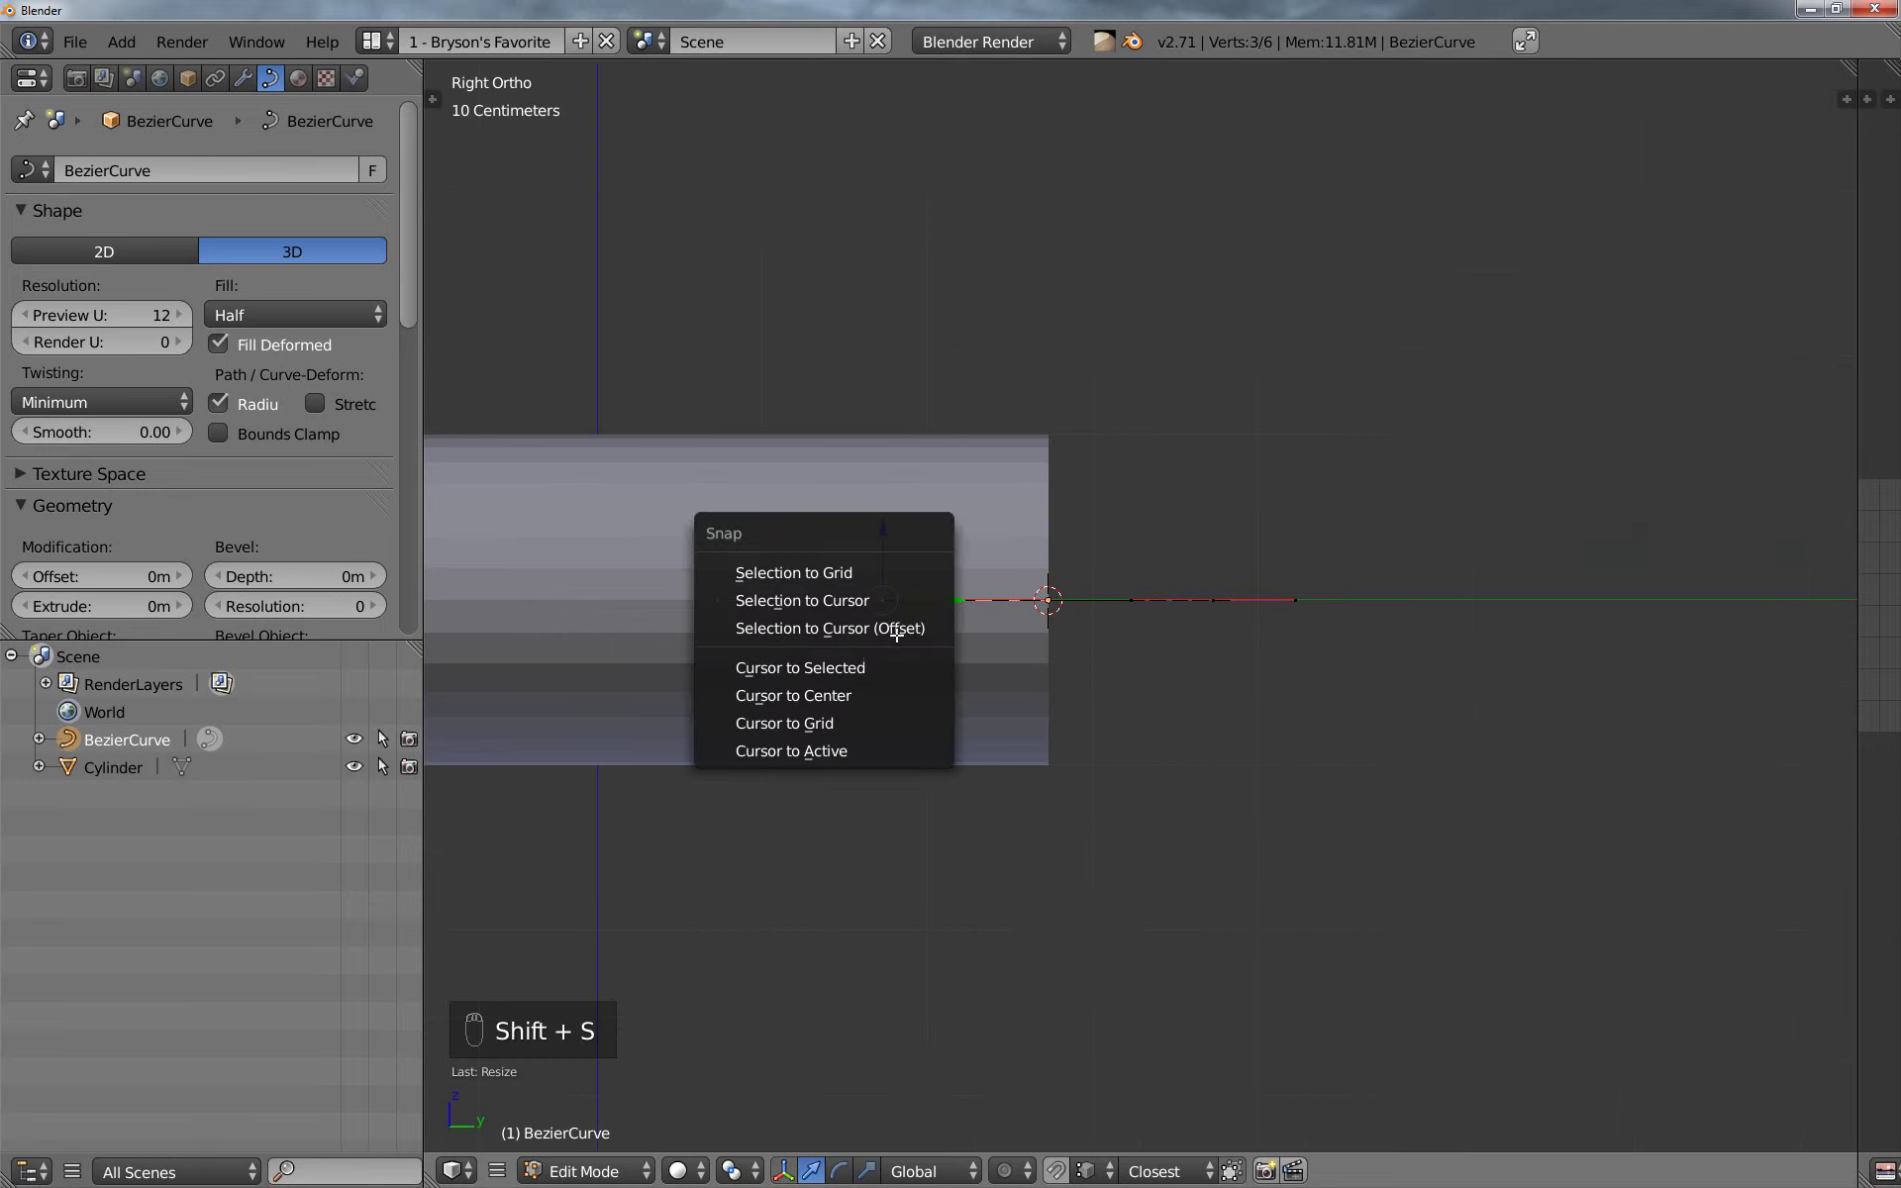
left_click(885, 604)
scroll(1058, 722, "down", 1, "ctrl")
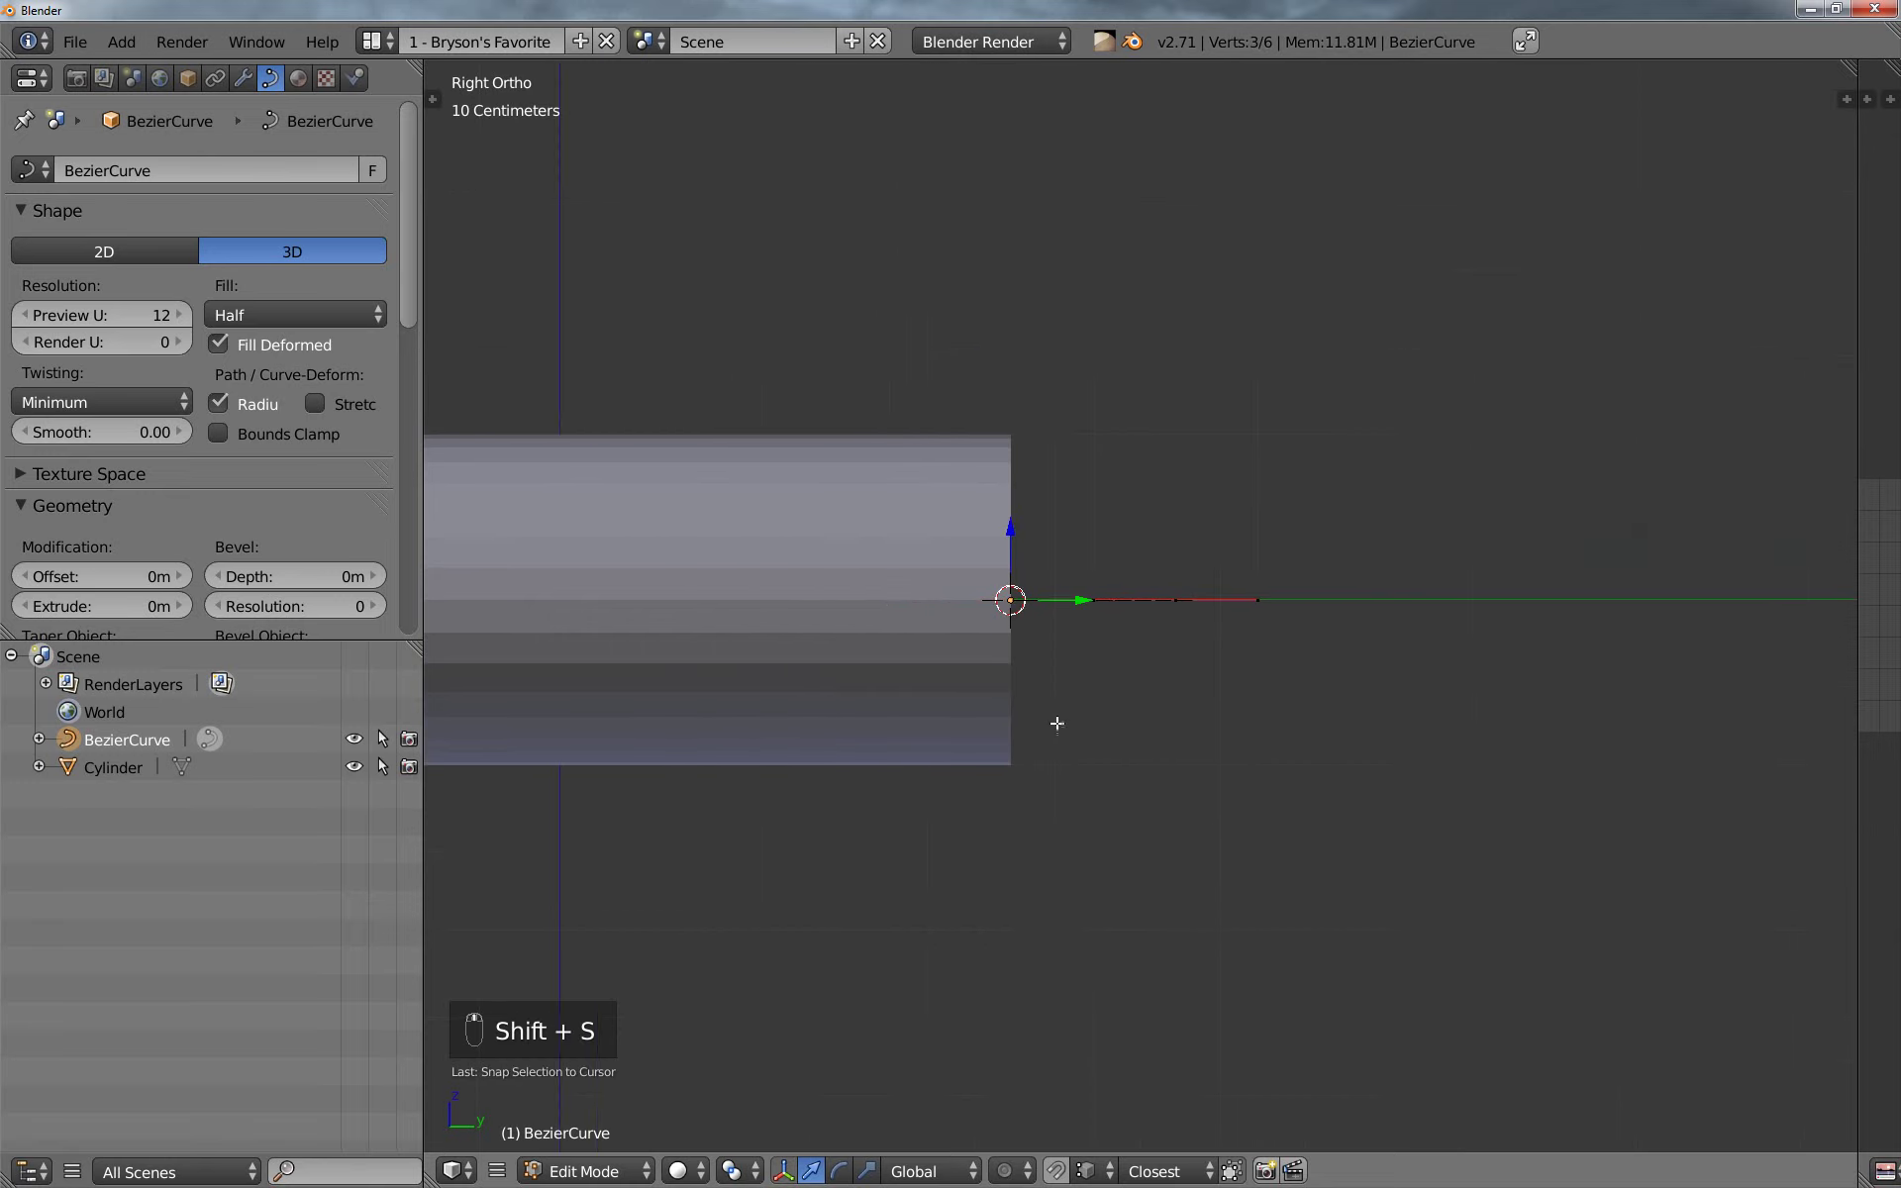
Move the second control point down along Z and right along Y, turning its handle 90°
right_click(1175, 600)
middle_click_drag(1326, 833, 1044, 649, "shift")
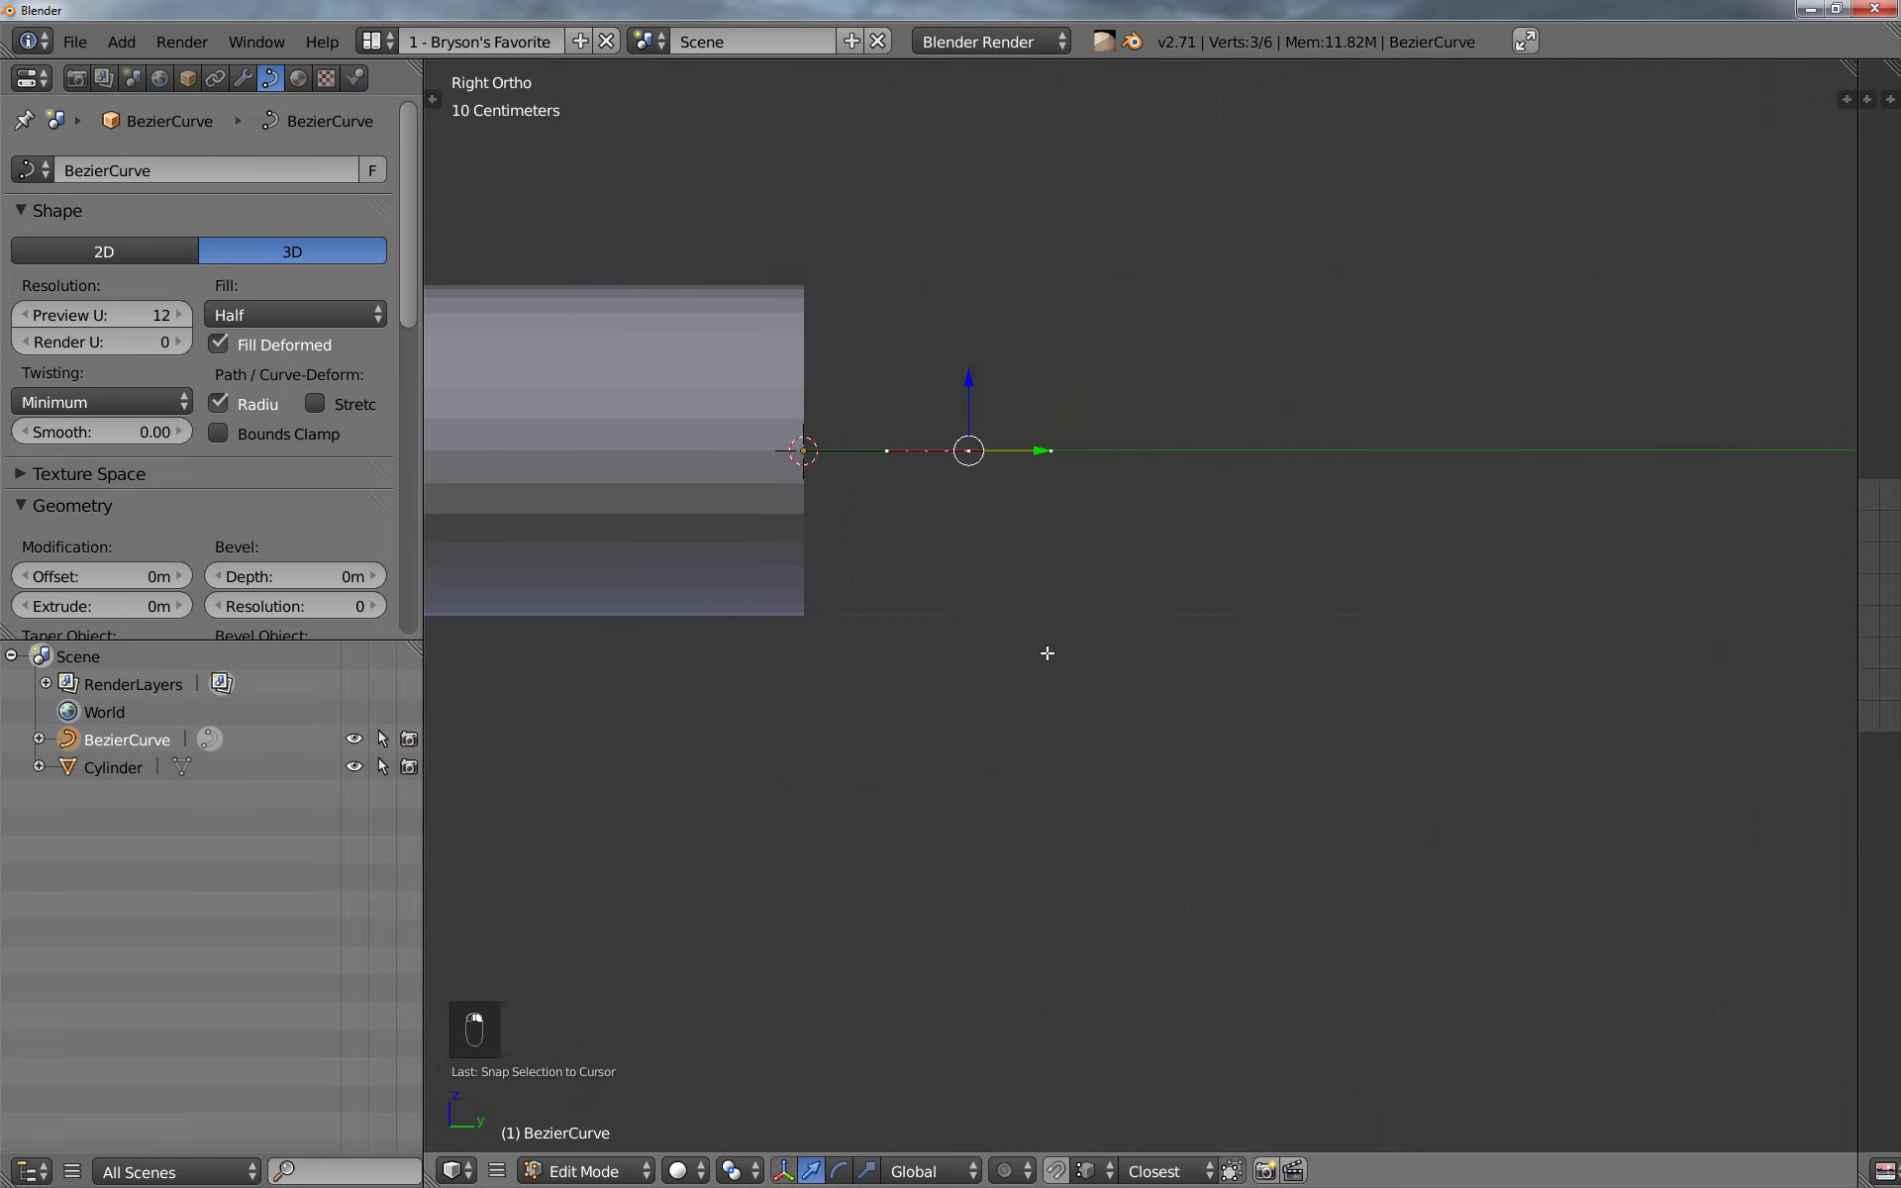
key("g")
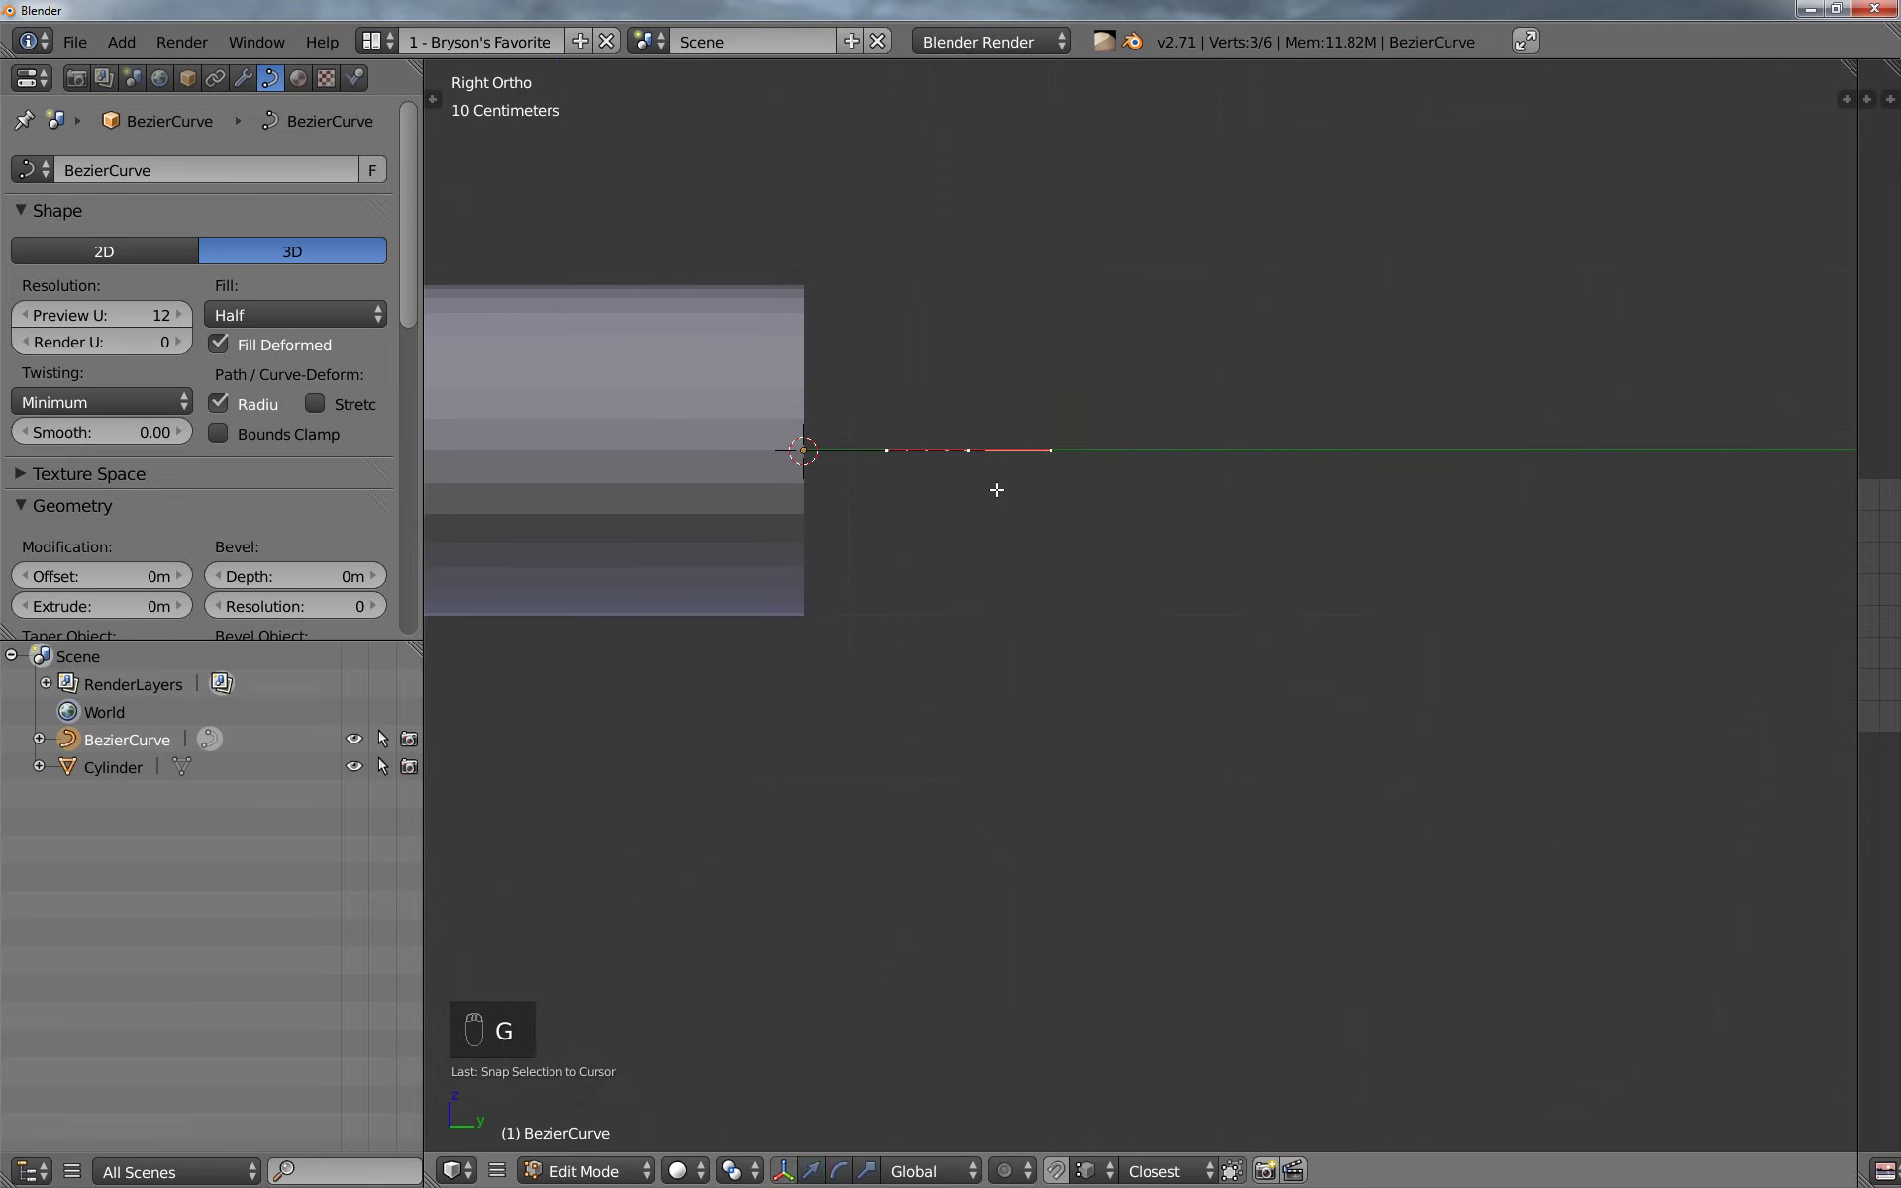
middle_click(997, 496)
left_click(1018, 888)
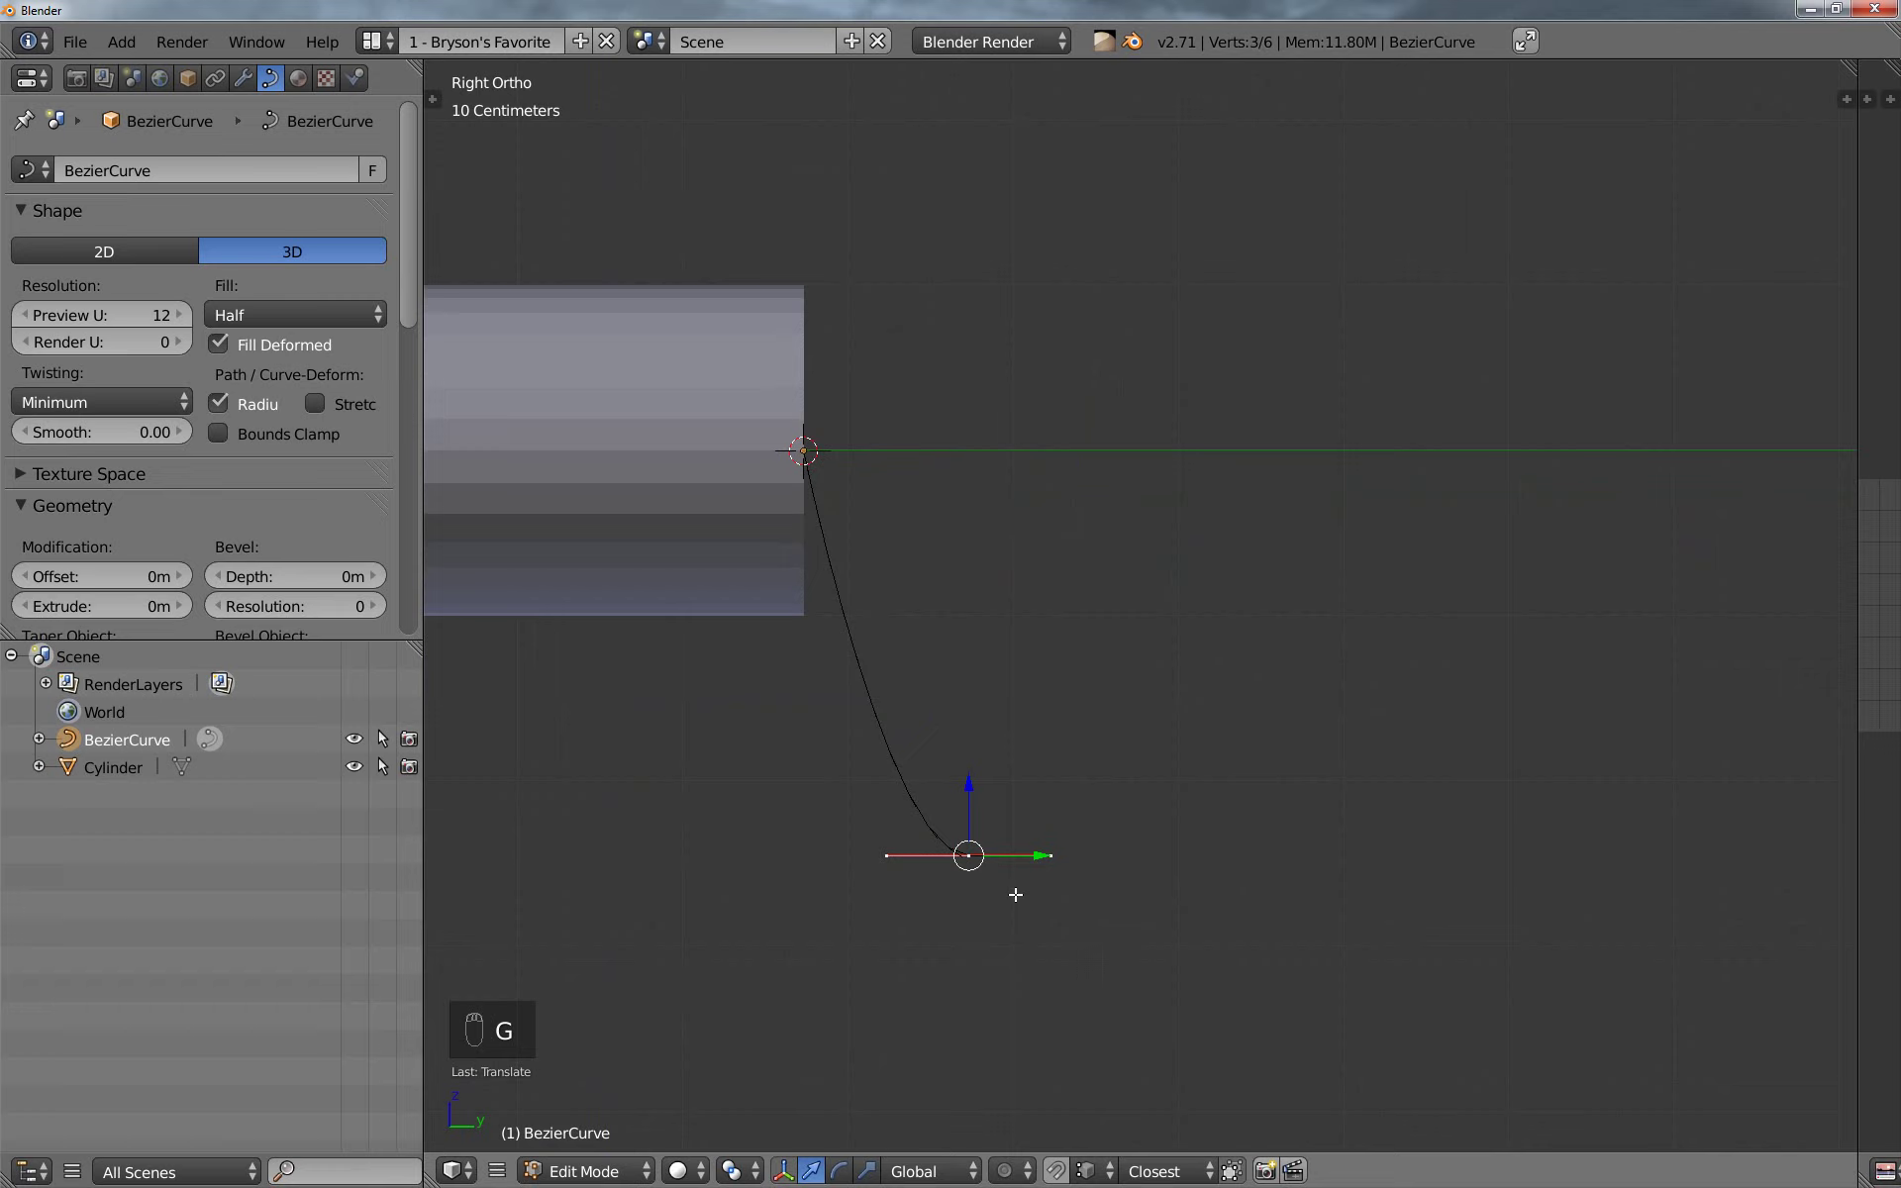
key("g")
middle_click(1089, 894)
left_click(1525, 931)
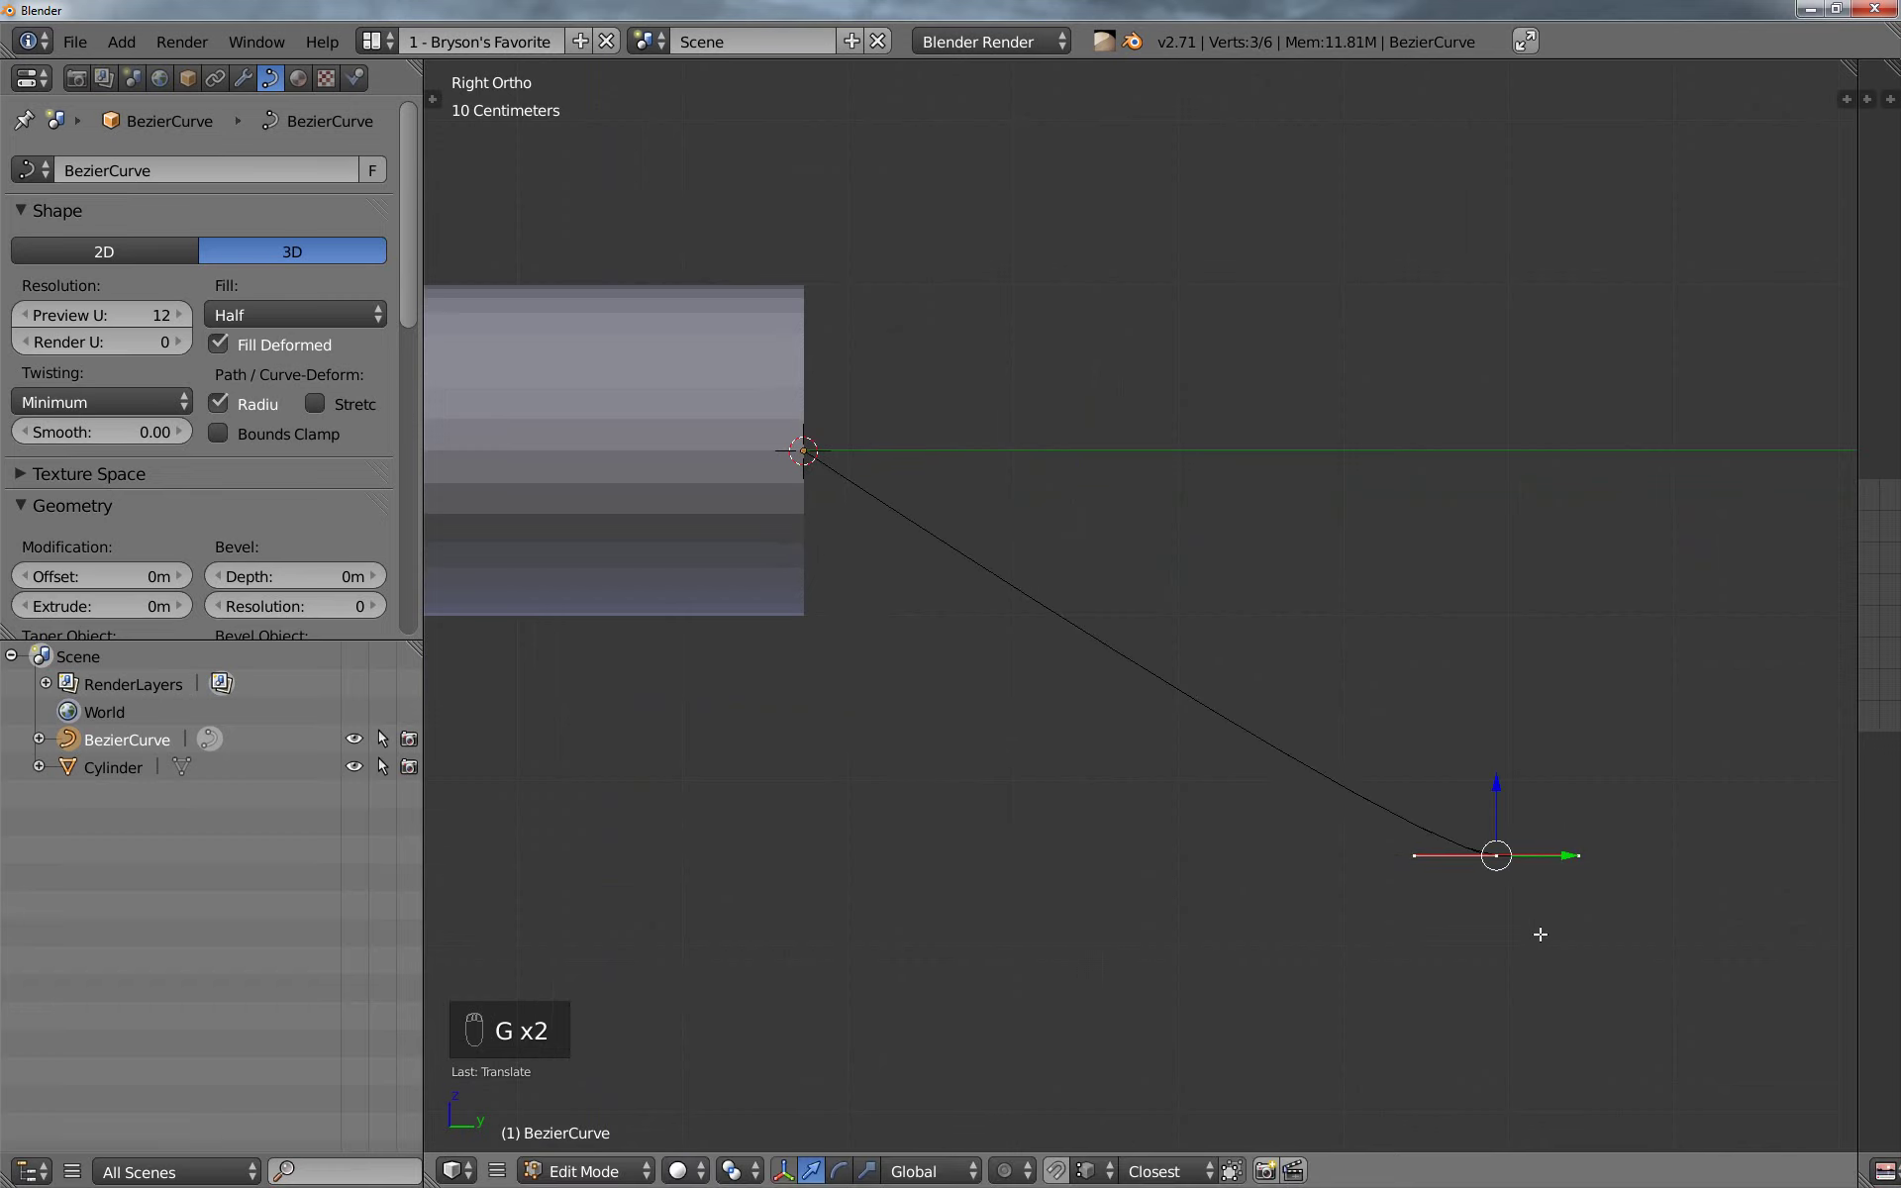
type("r")
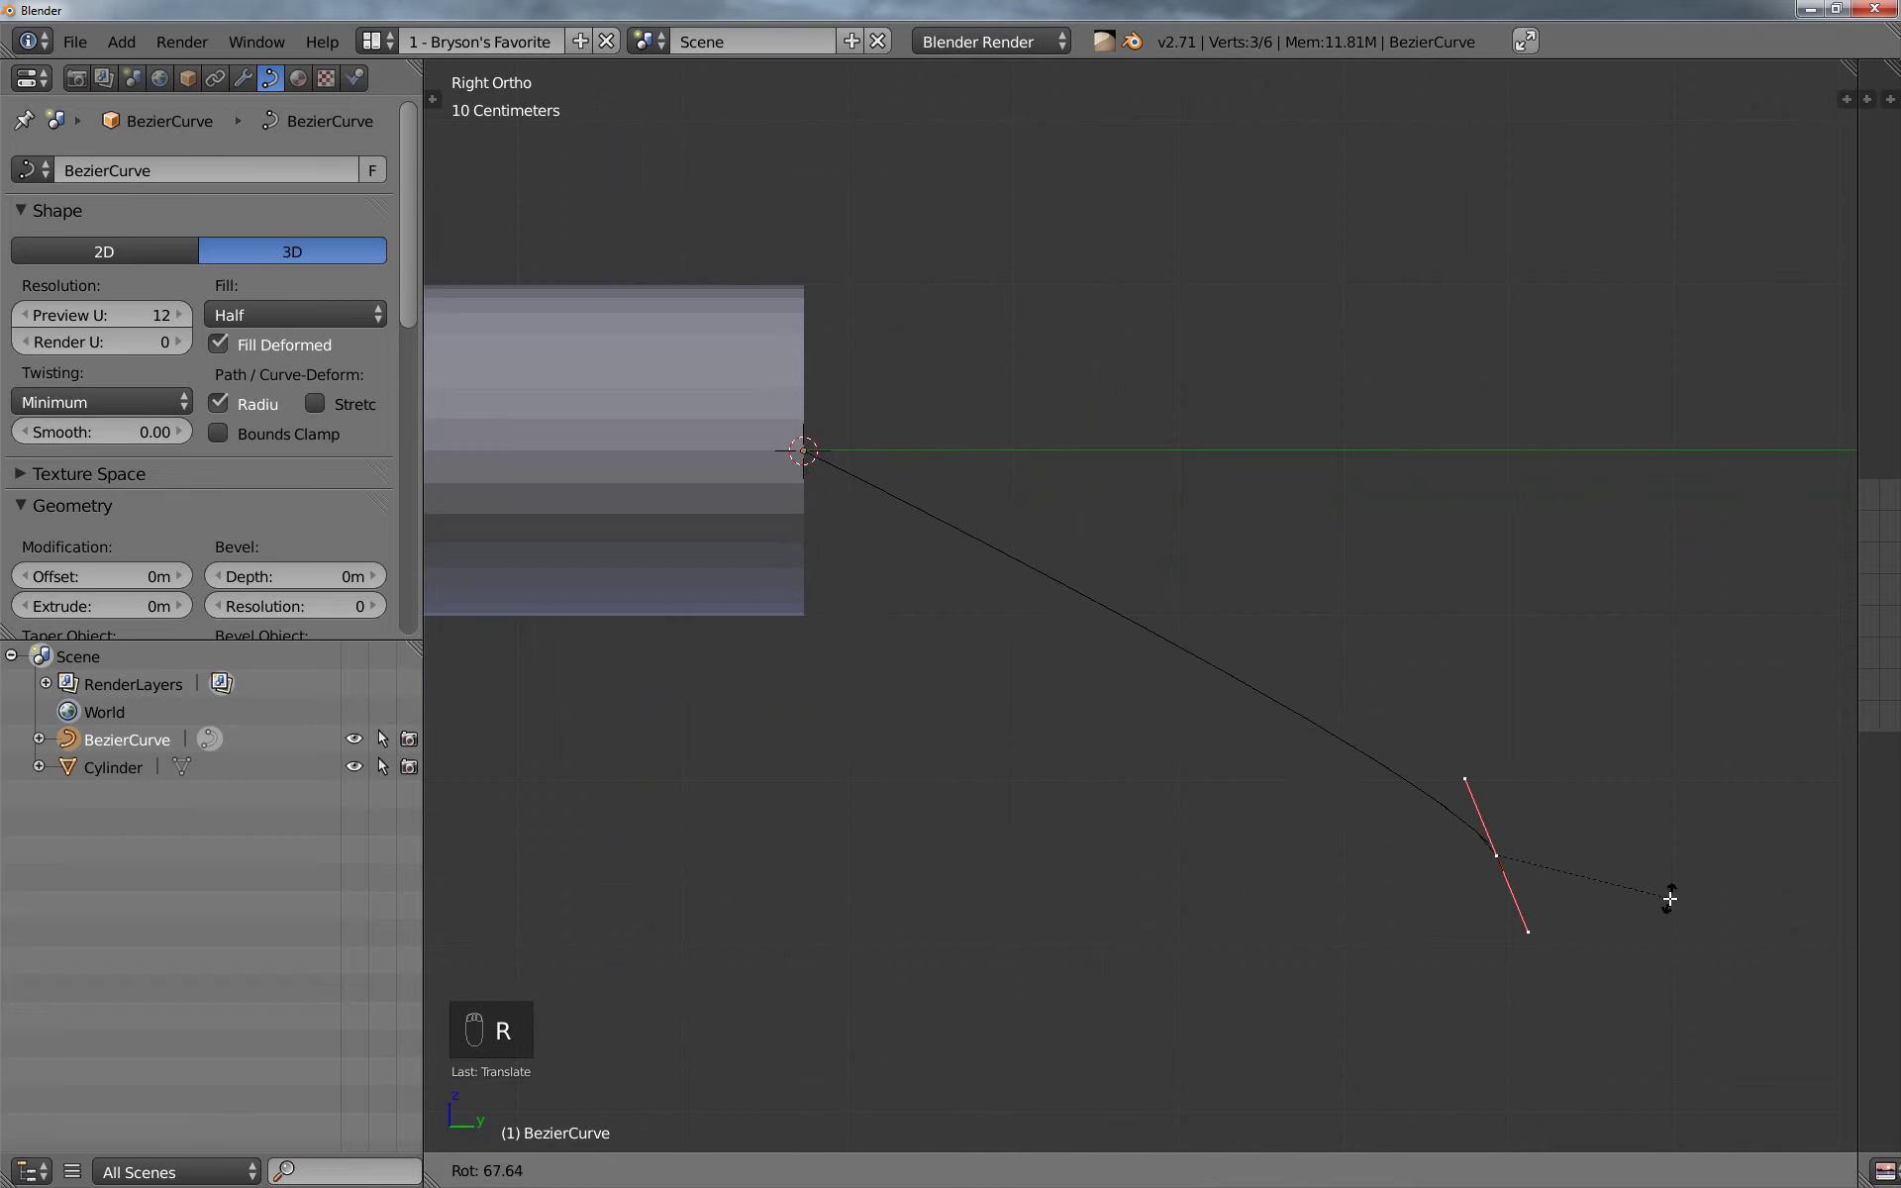
type("90")
key("Return")
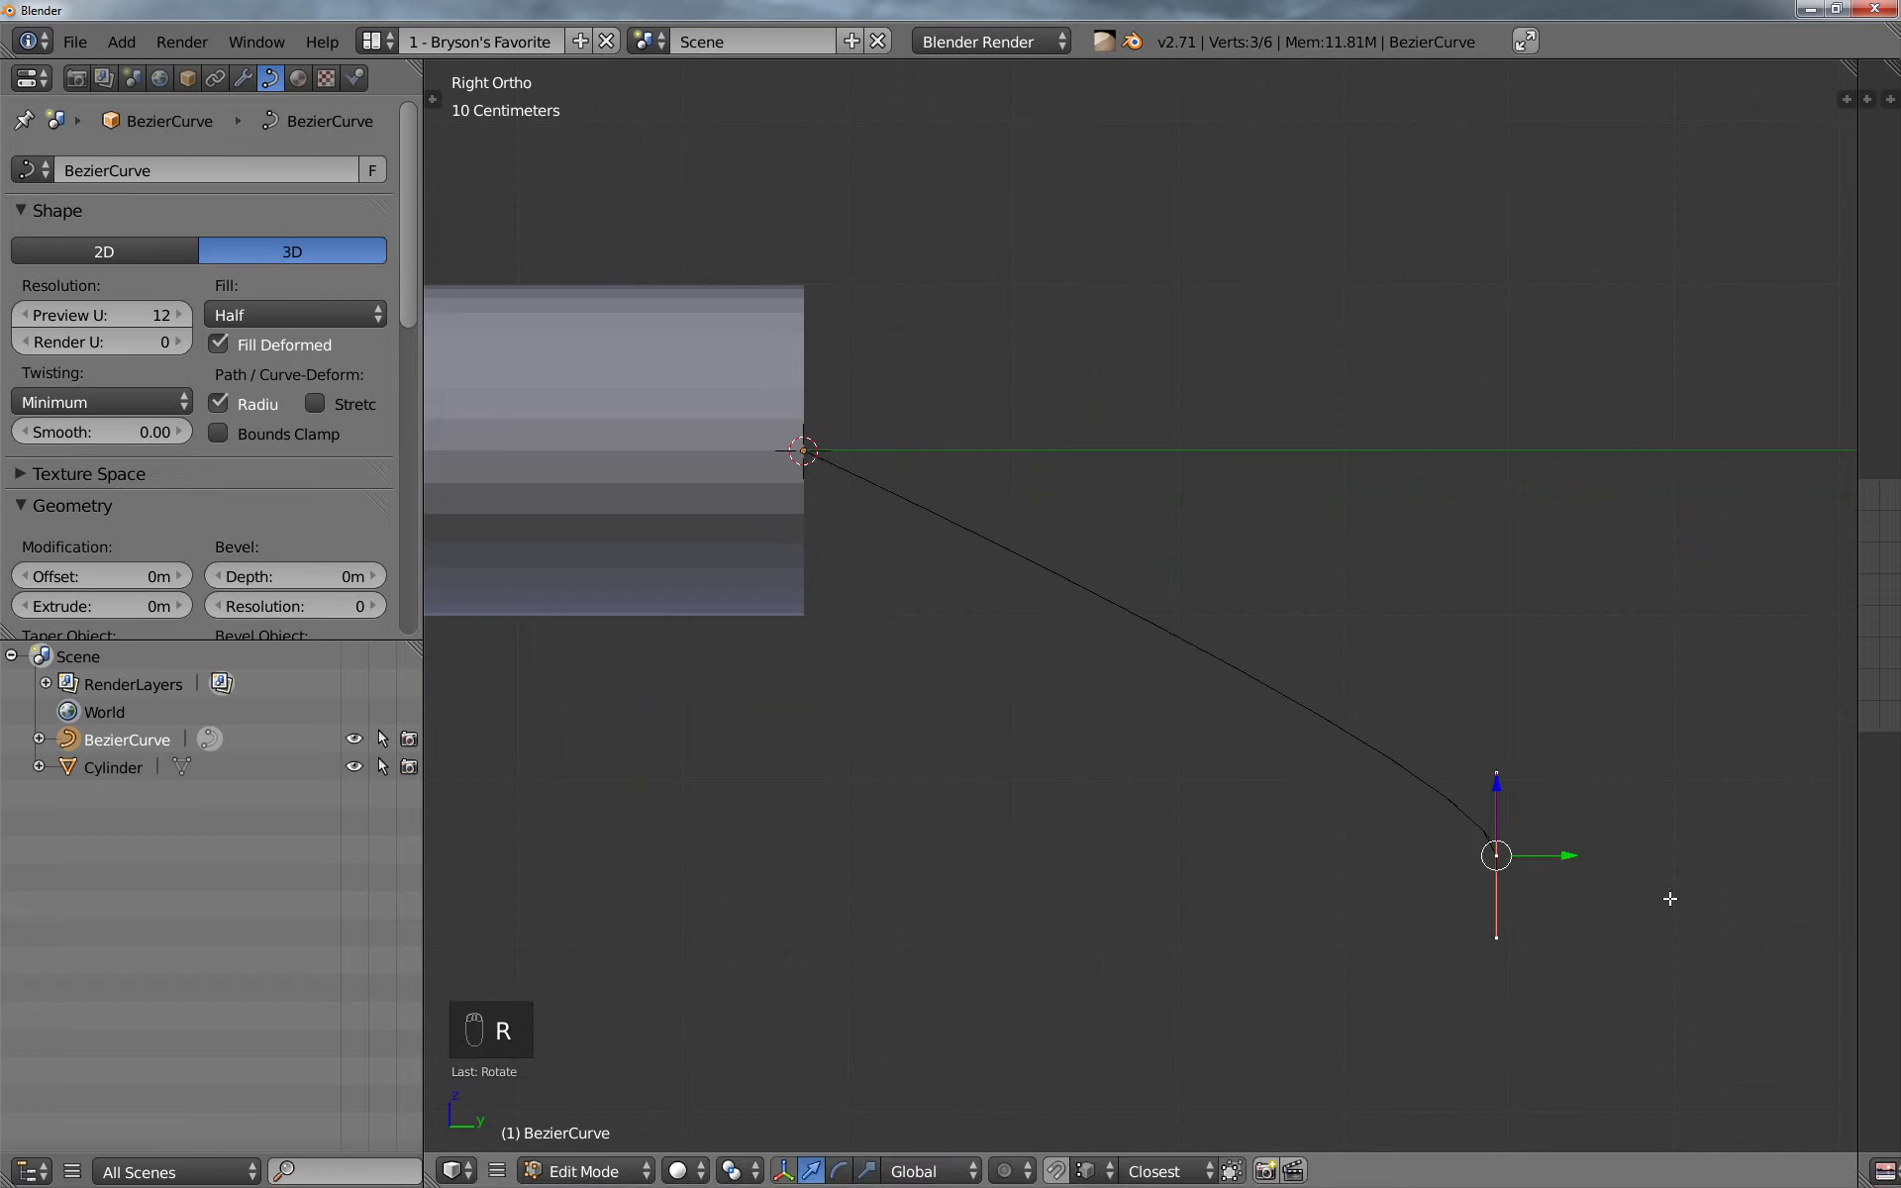
Lengthen the handle by moving its top point along Z
right_click(1494, 771)
key("g")
key("z")
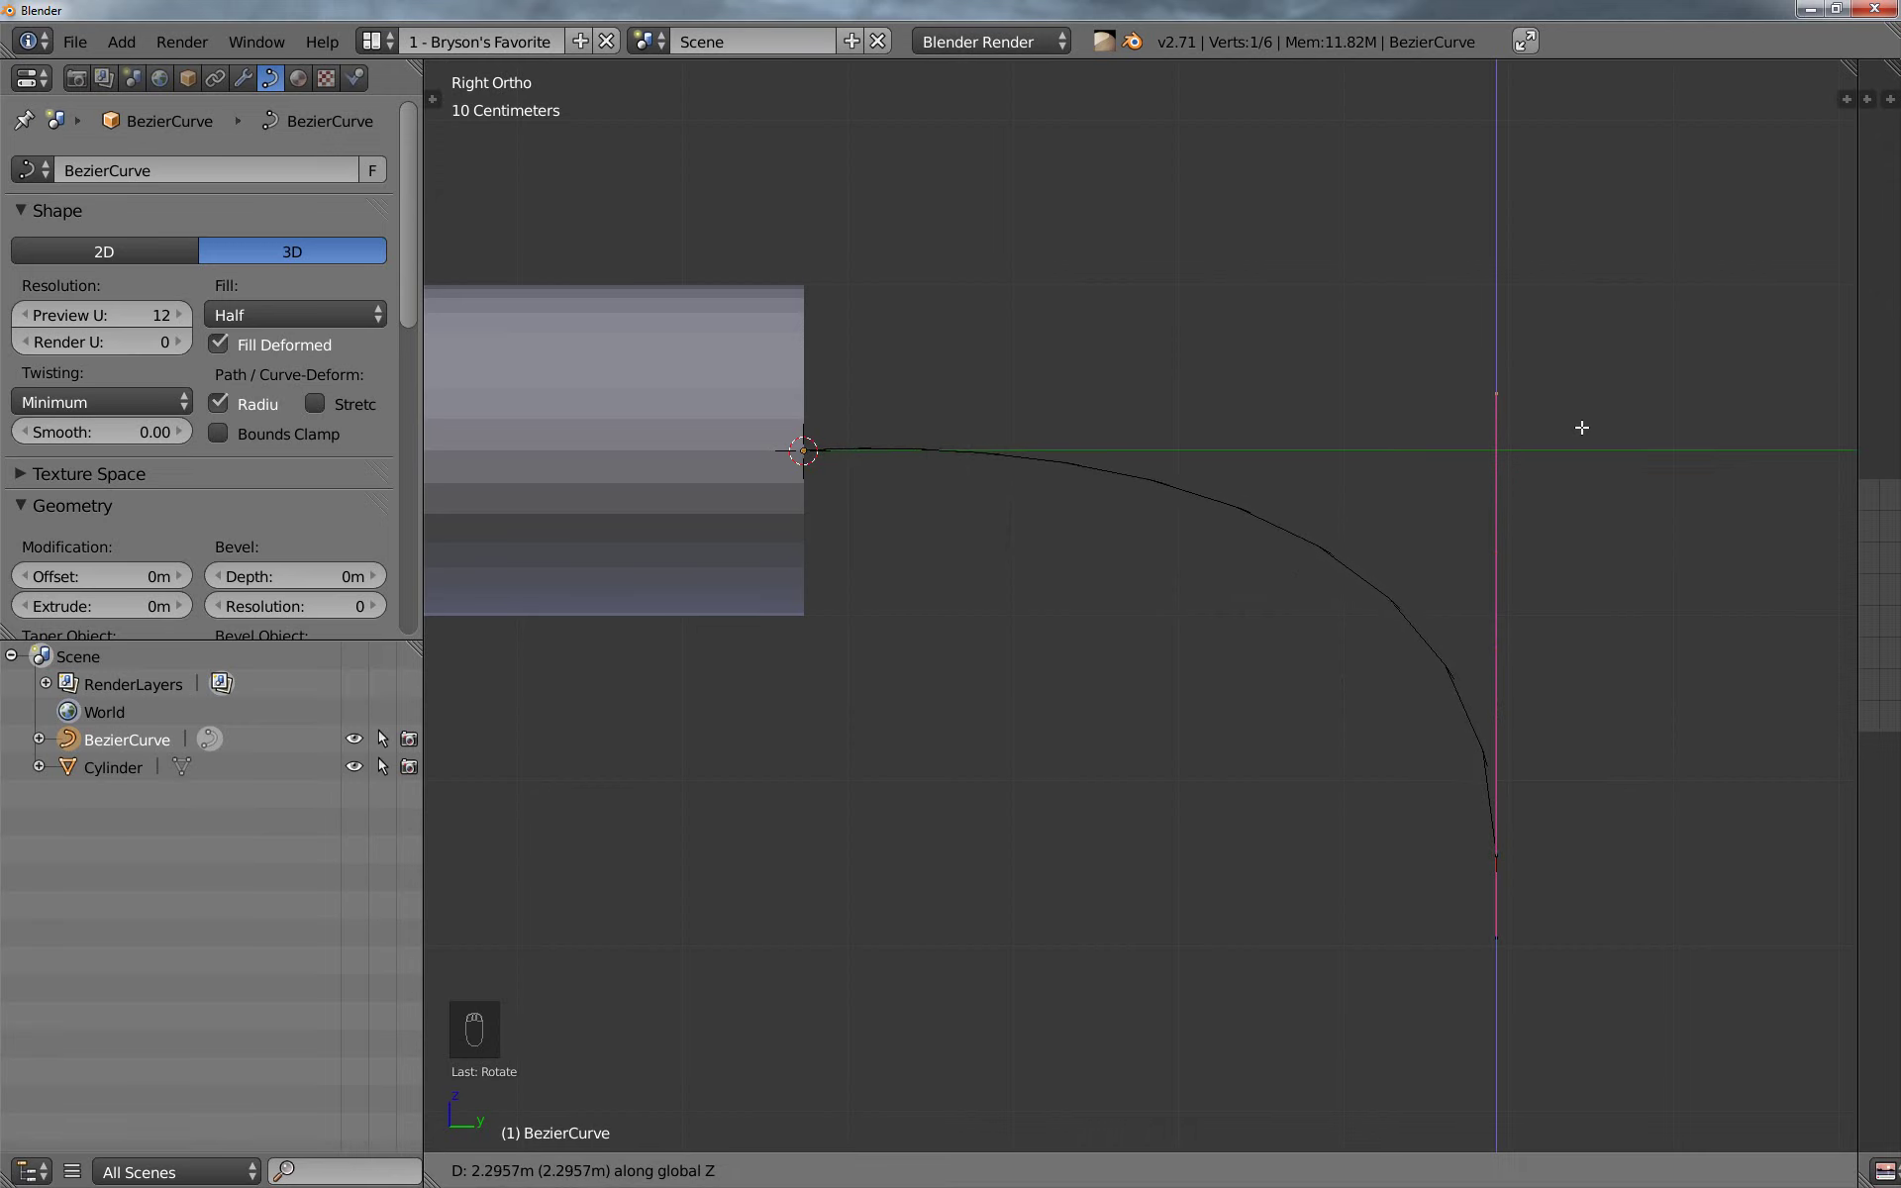
left_click(1578, 425)
scroll(1590, 574, "down", 2)
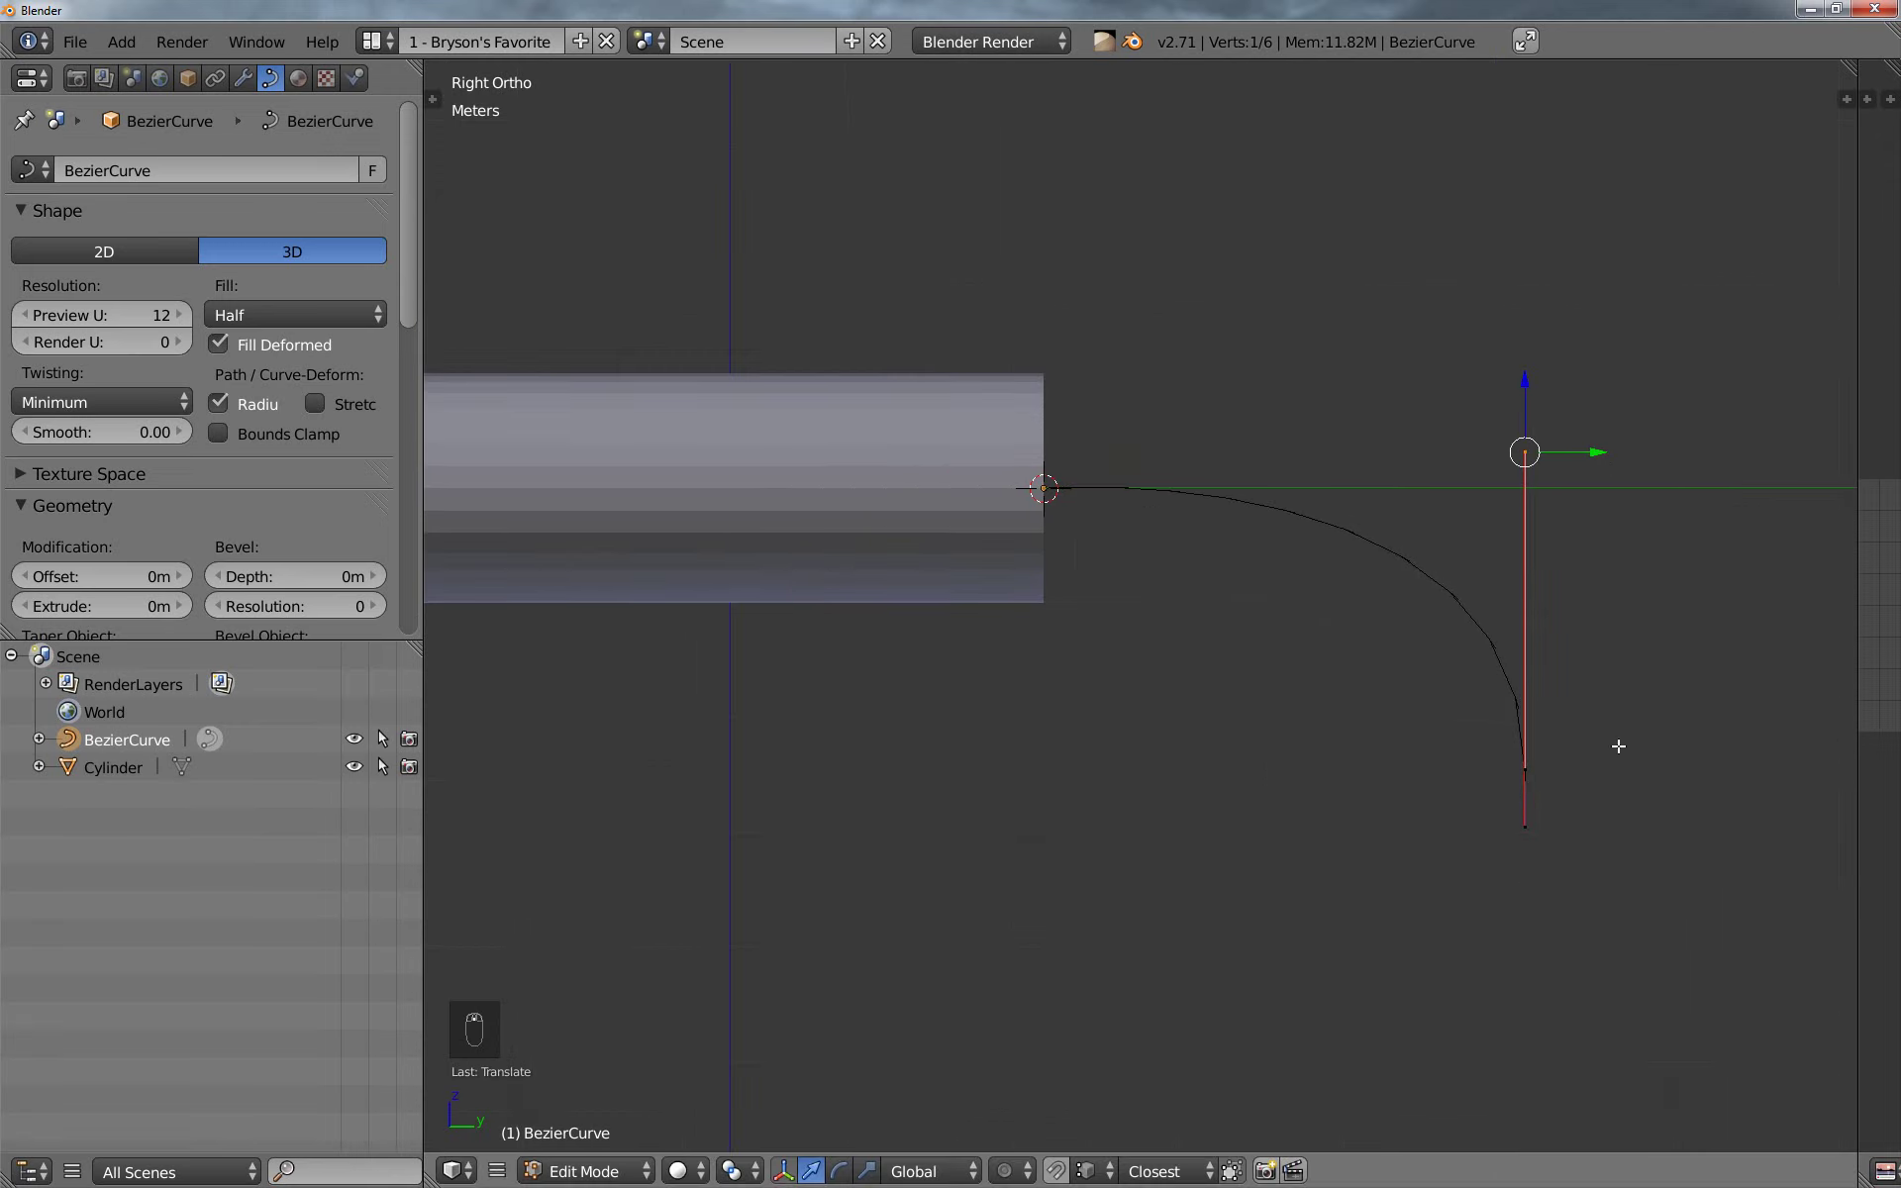
Slide the bottom control point left along Y and return to Object Mode
right_click(1545, 714)
left_click_drag(1575, 713, 1459, 718)
middle_click_drag(1545, 807, 1422, 713, "shift")
key("Tab")
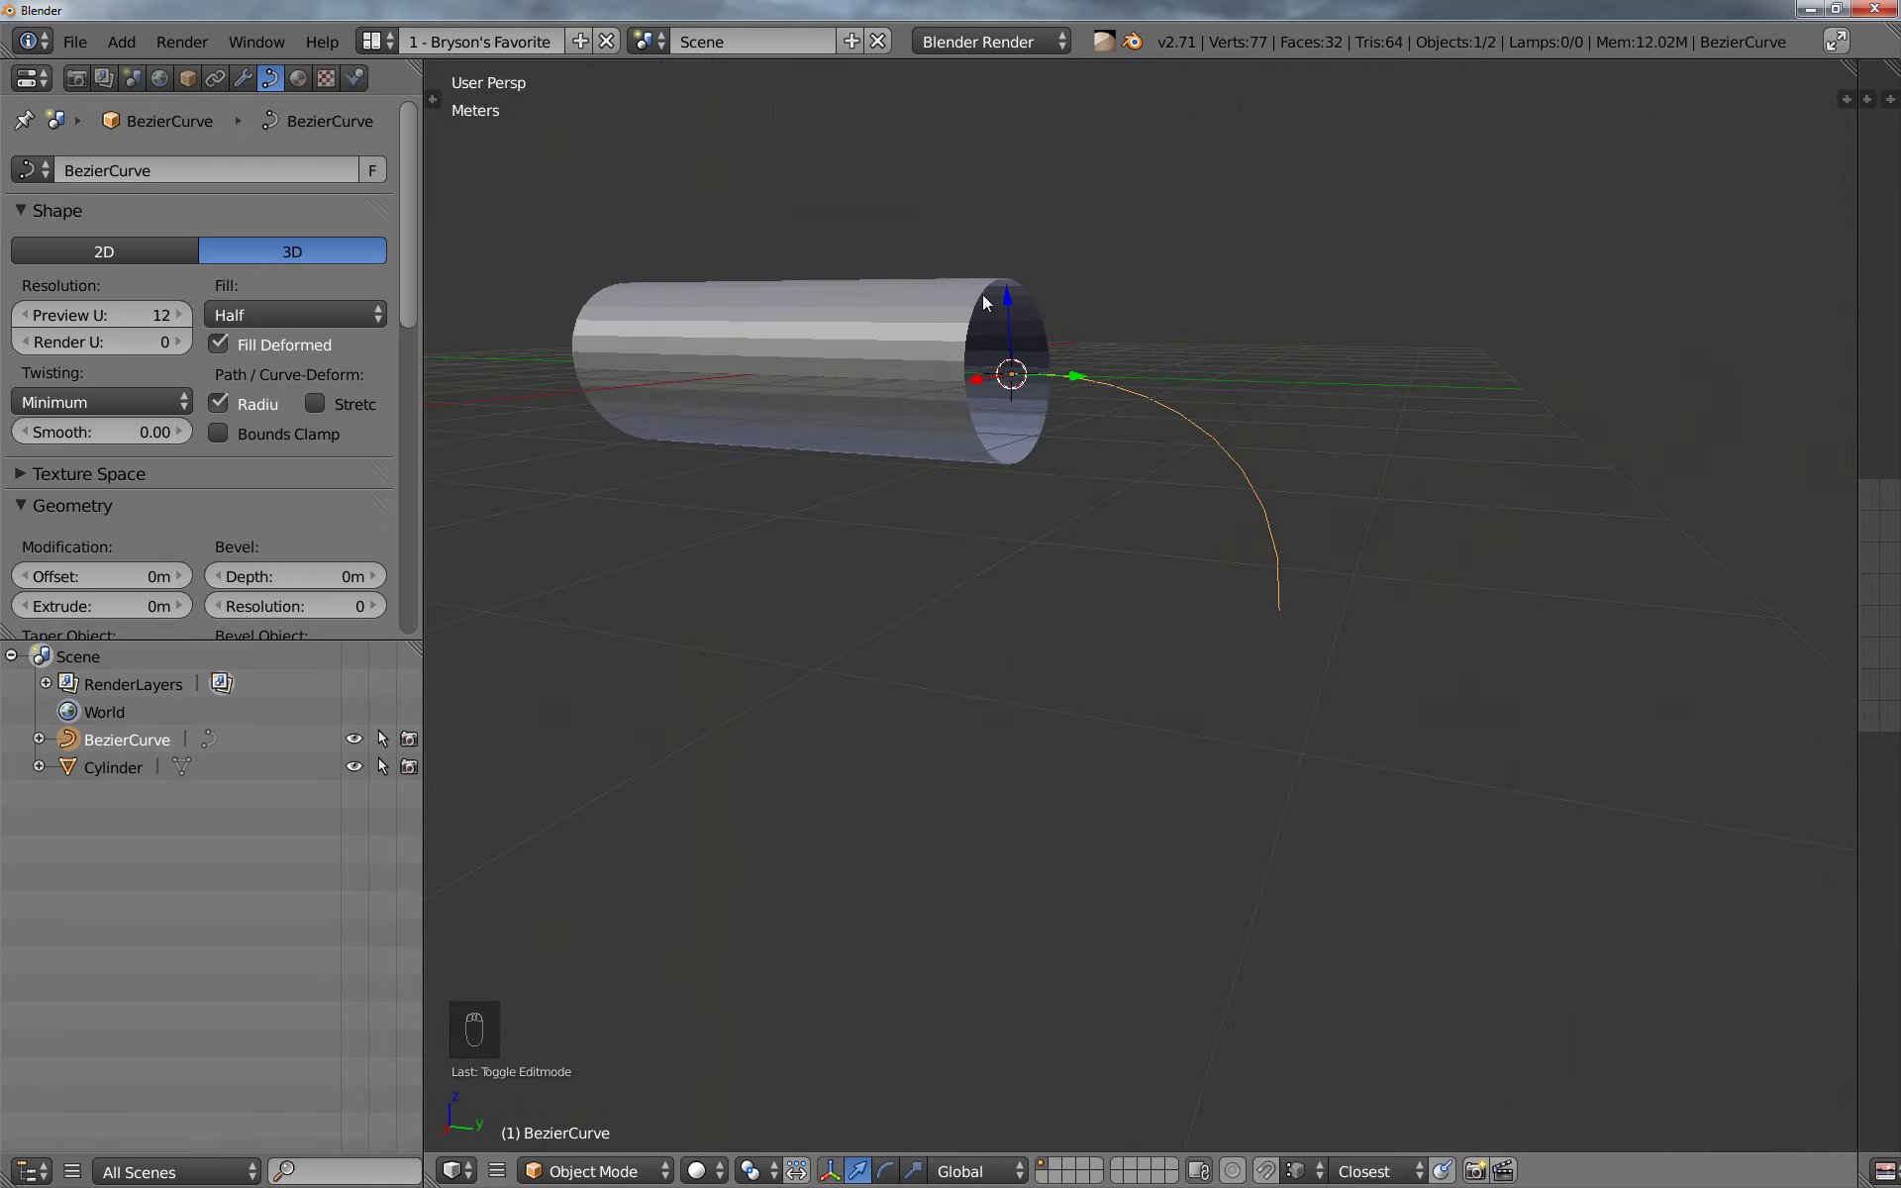
middle_click_drag(1310, 497, 1125, 649)
Duplicate the cylinder's end edge loop in place and separate it into Cylinder.001
key("Tab")
key("Tab")
right_click(951, 430)
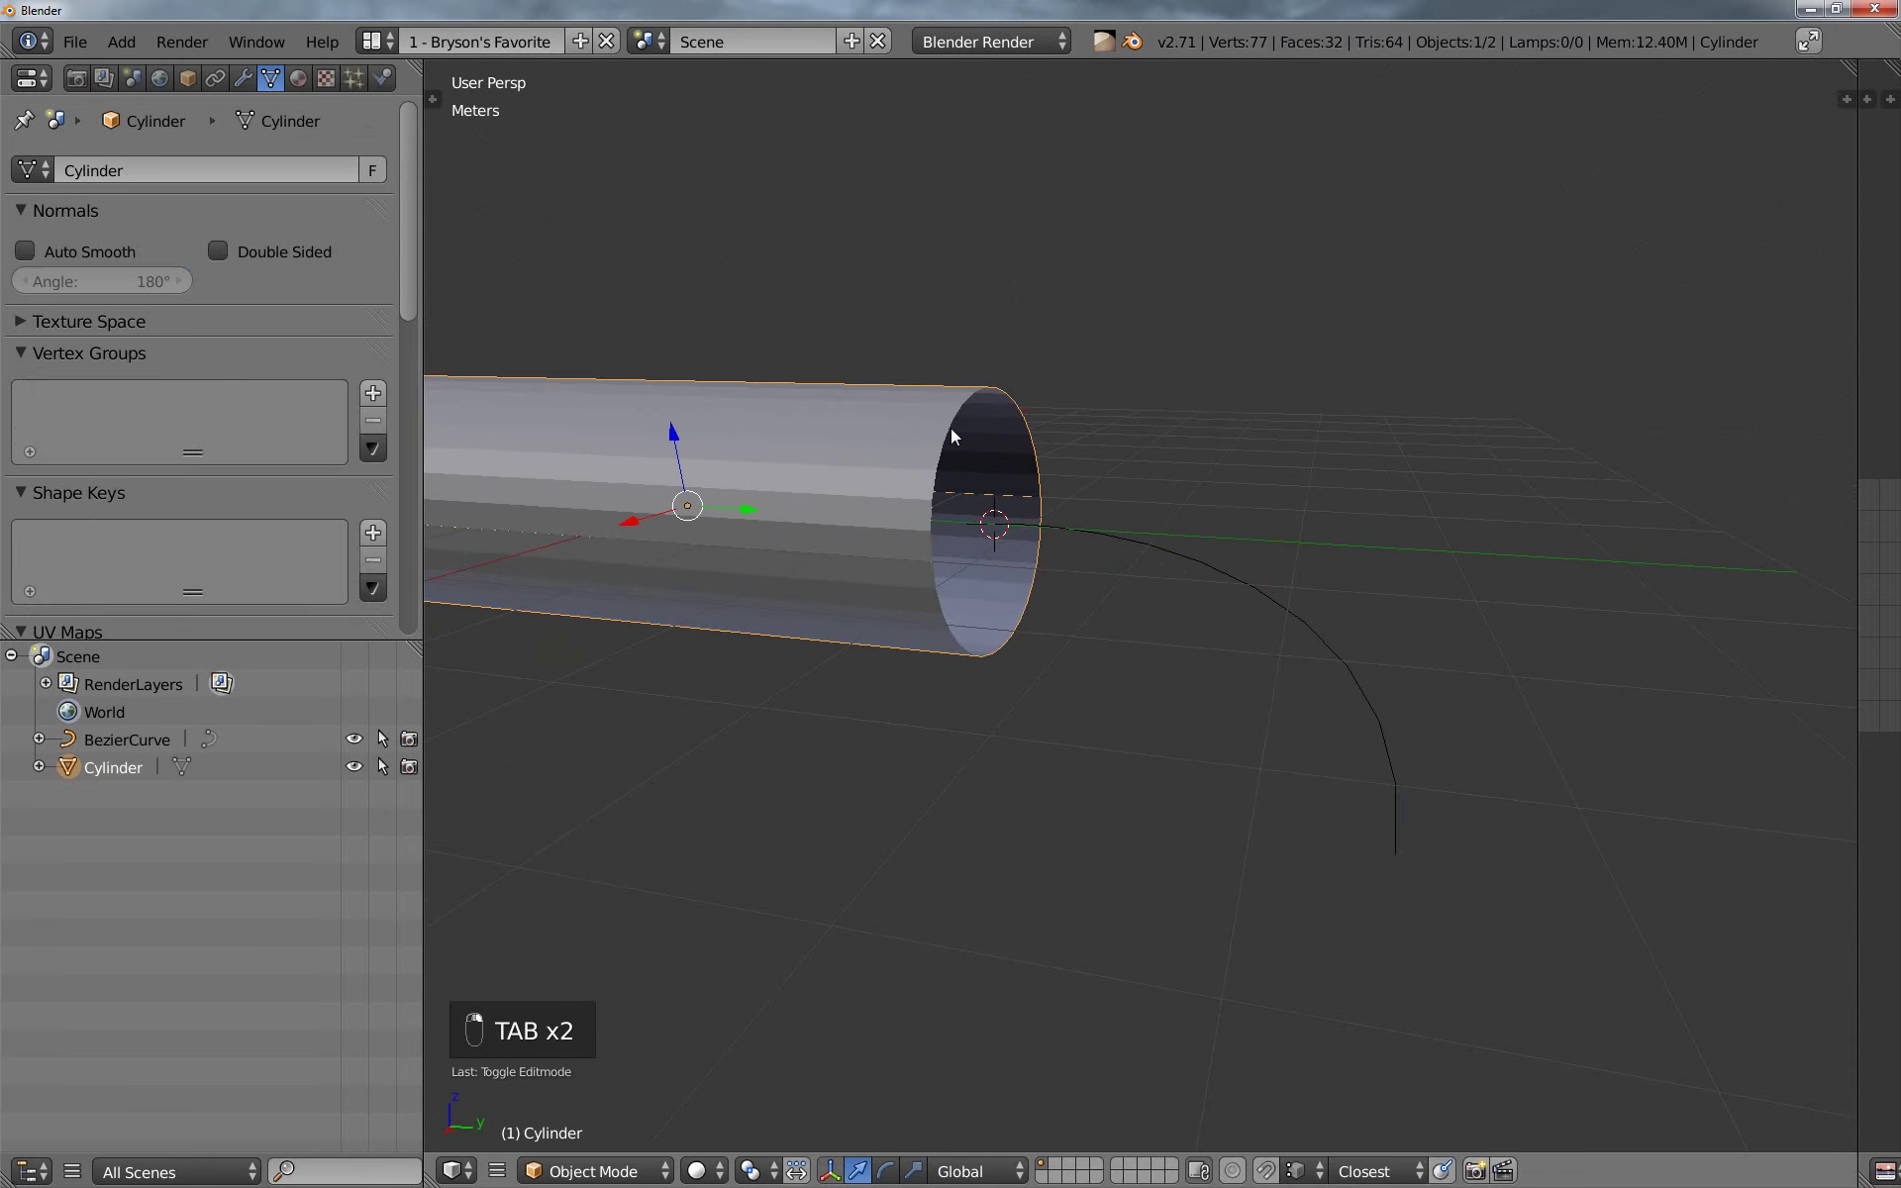
key("Tab")
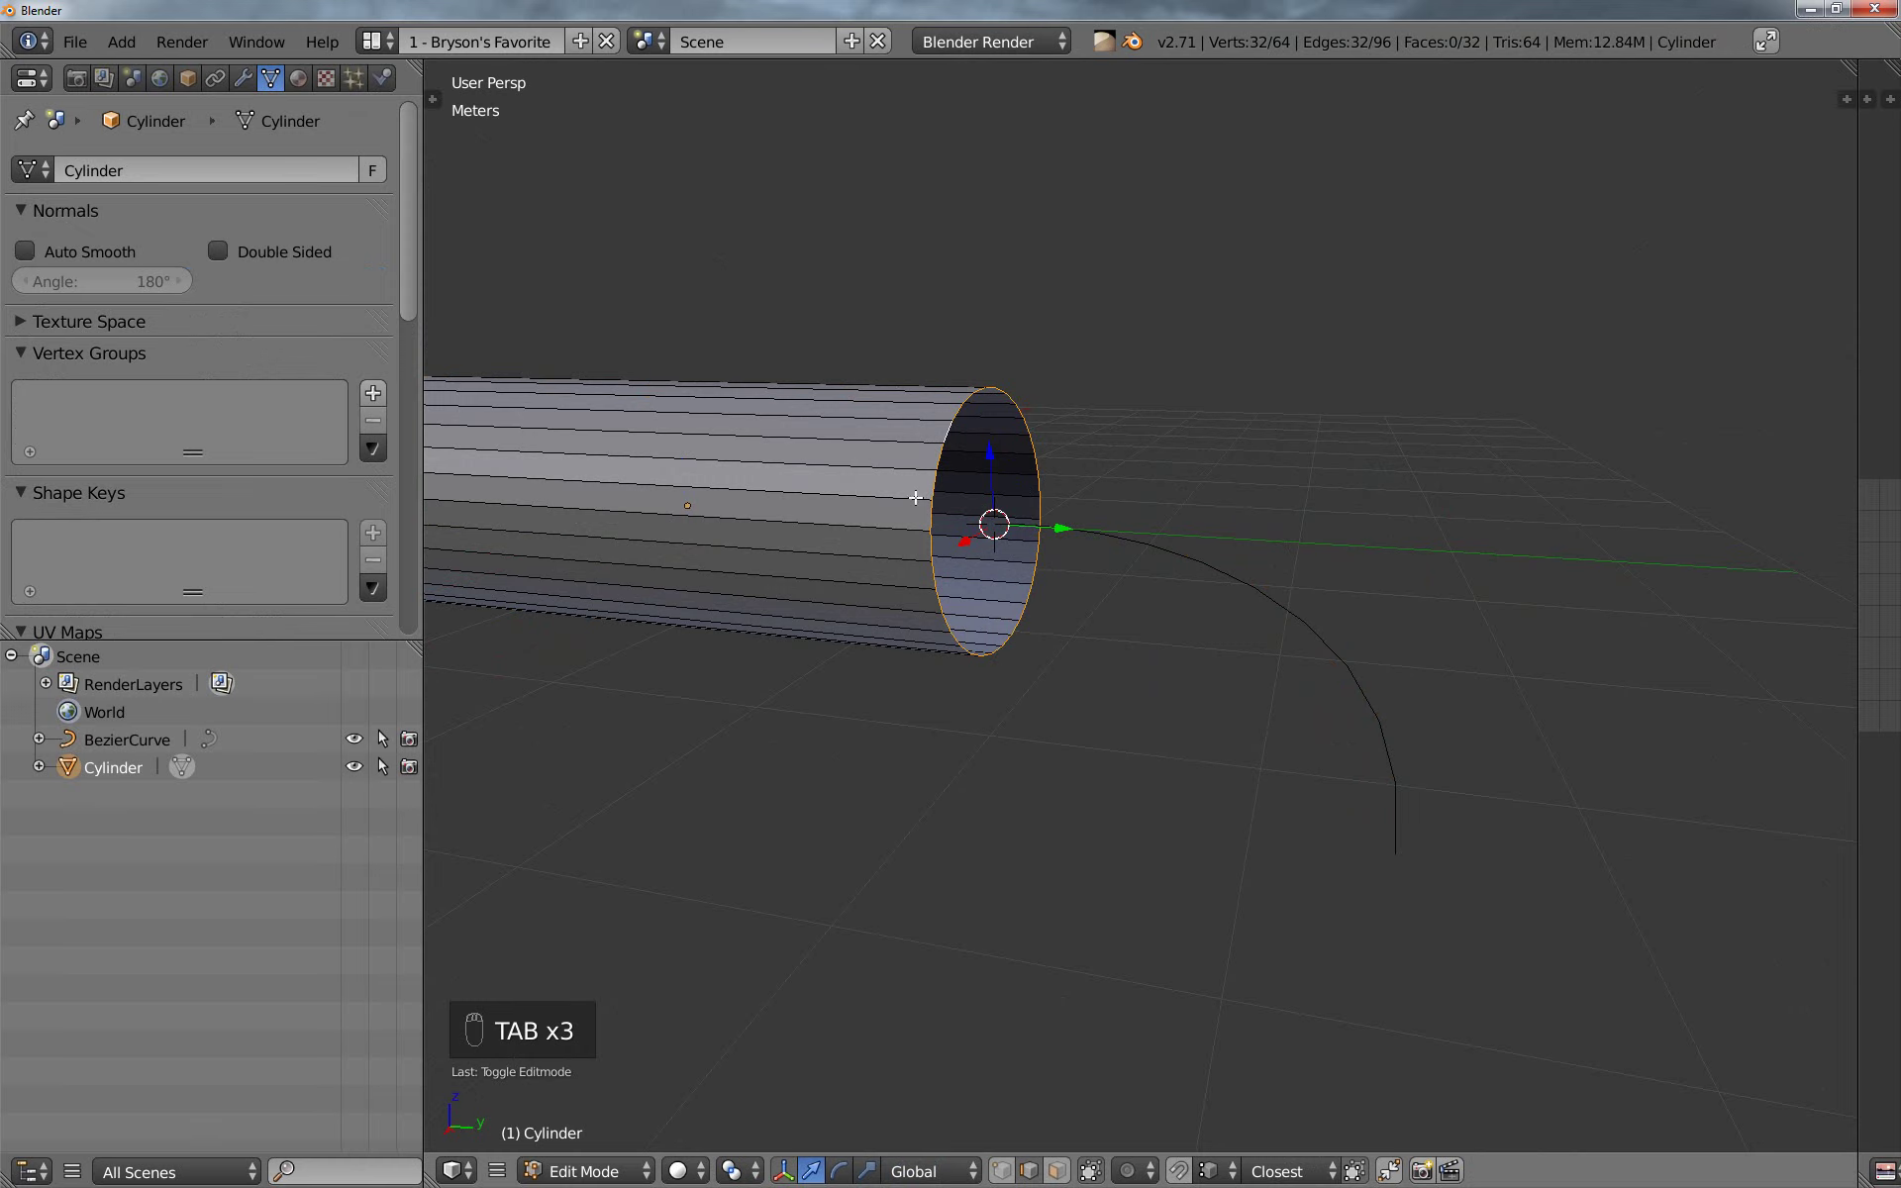
middle_click_drag(985, 670, 1008, 714)
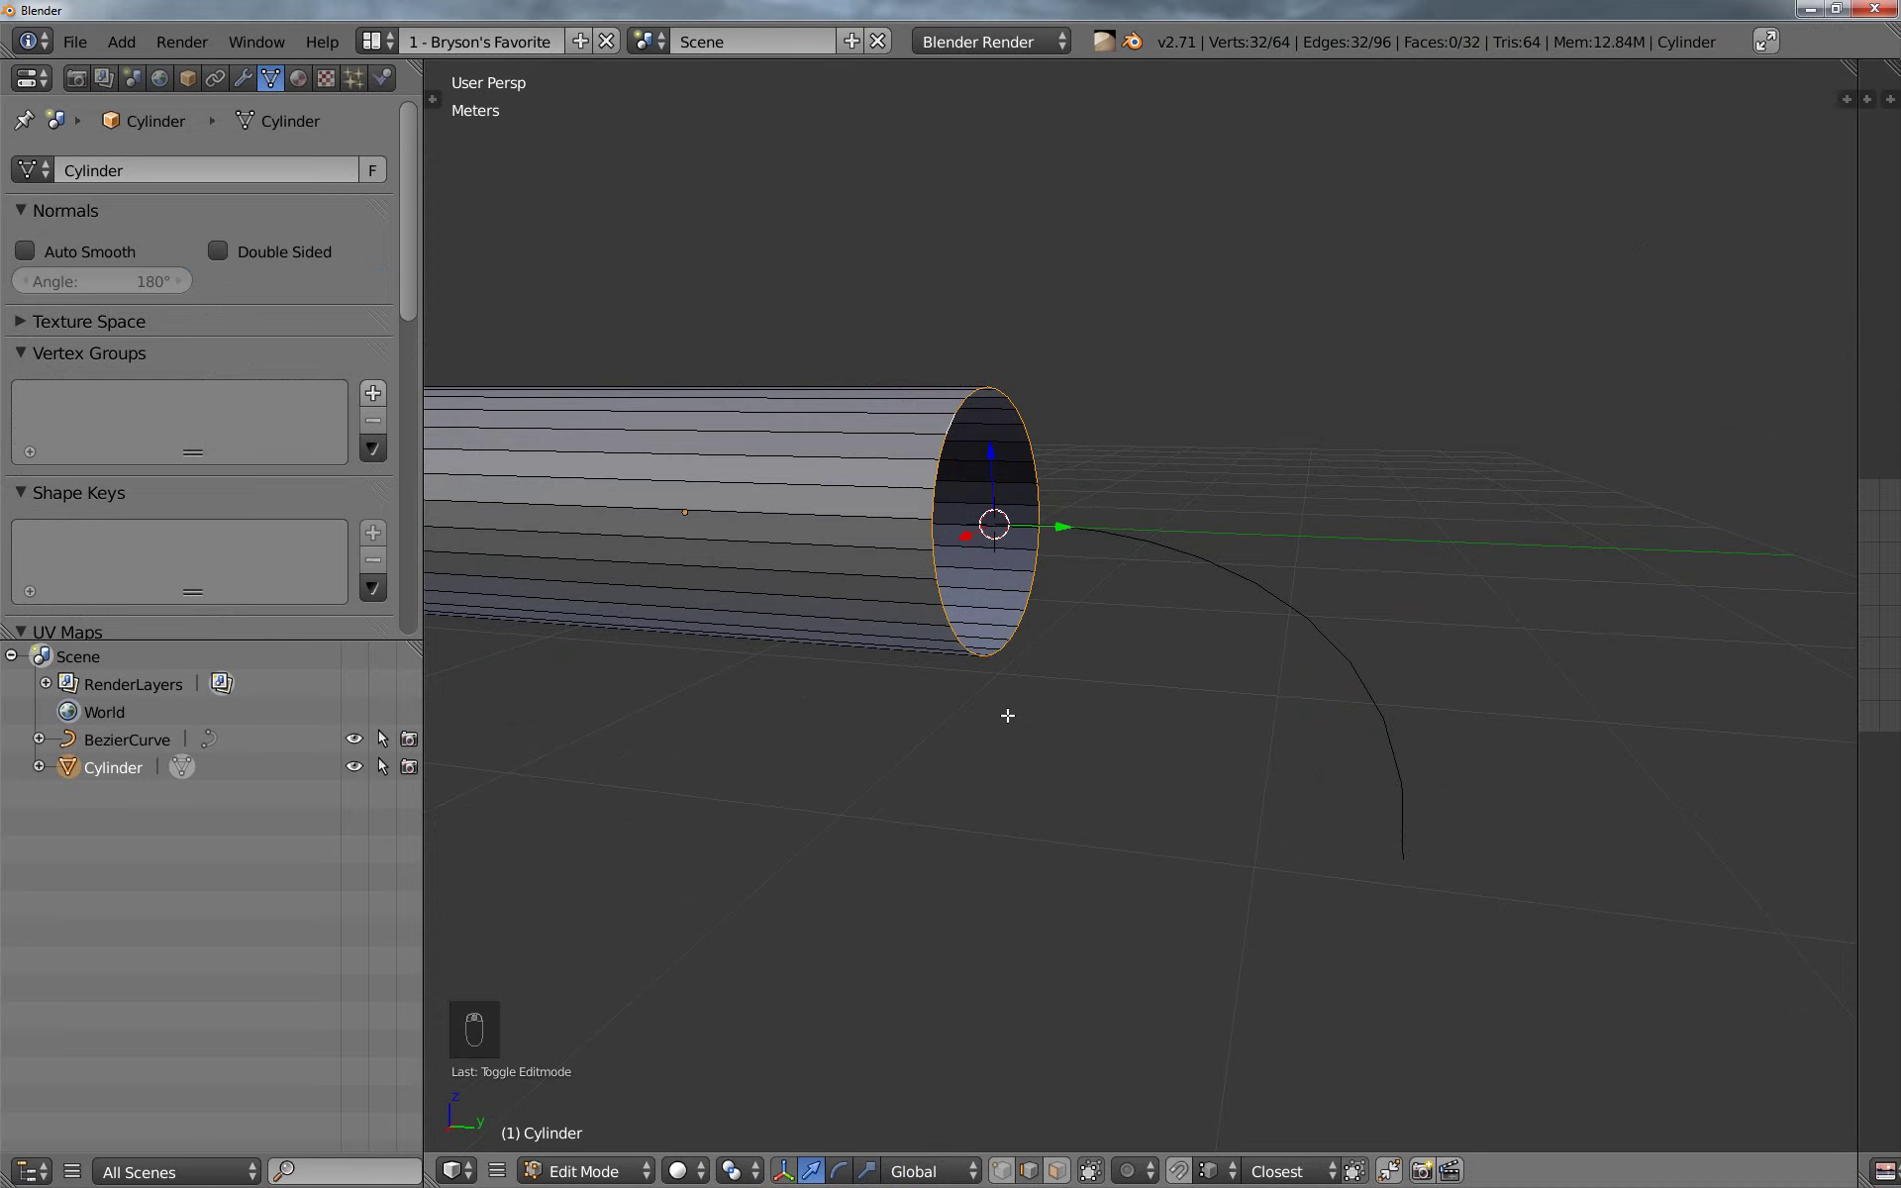
key("shift+d")
right_click(1008, 715)
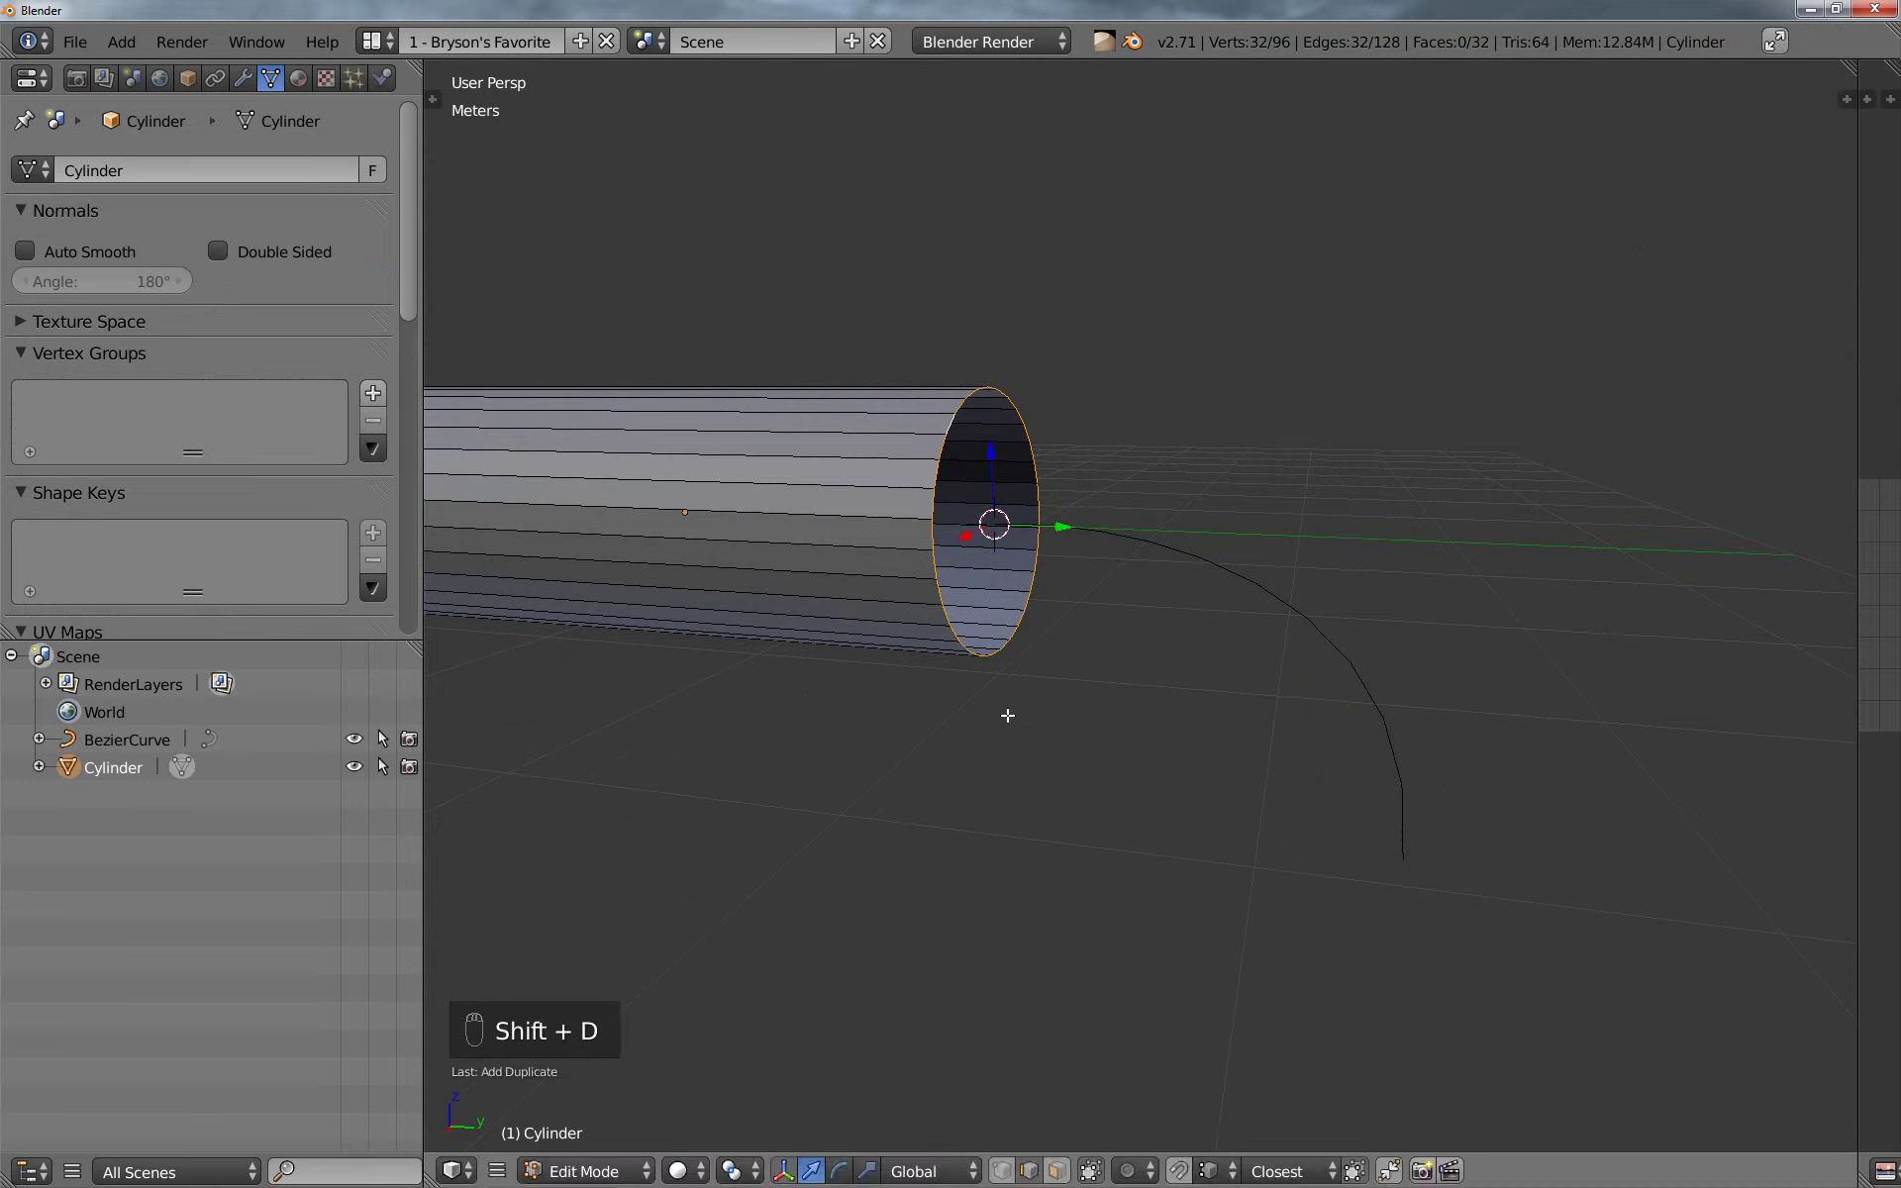
key("p")
left_click(1008, 715)
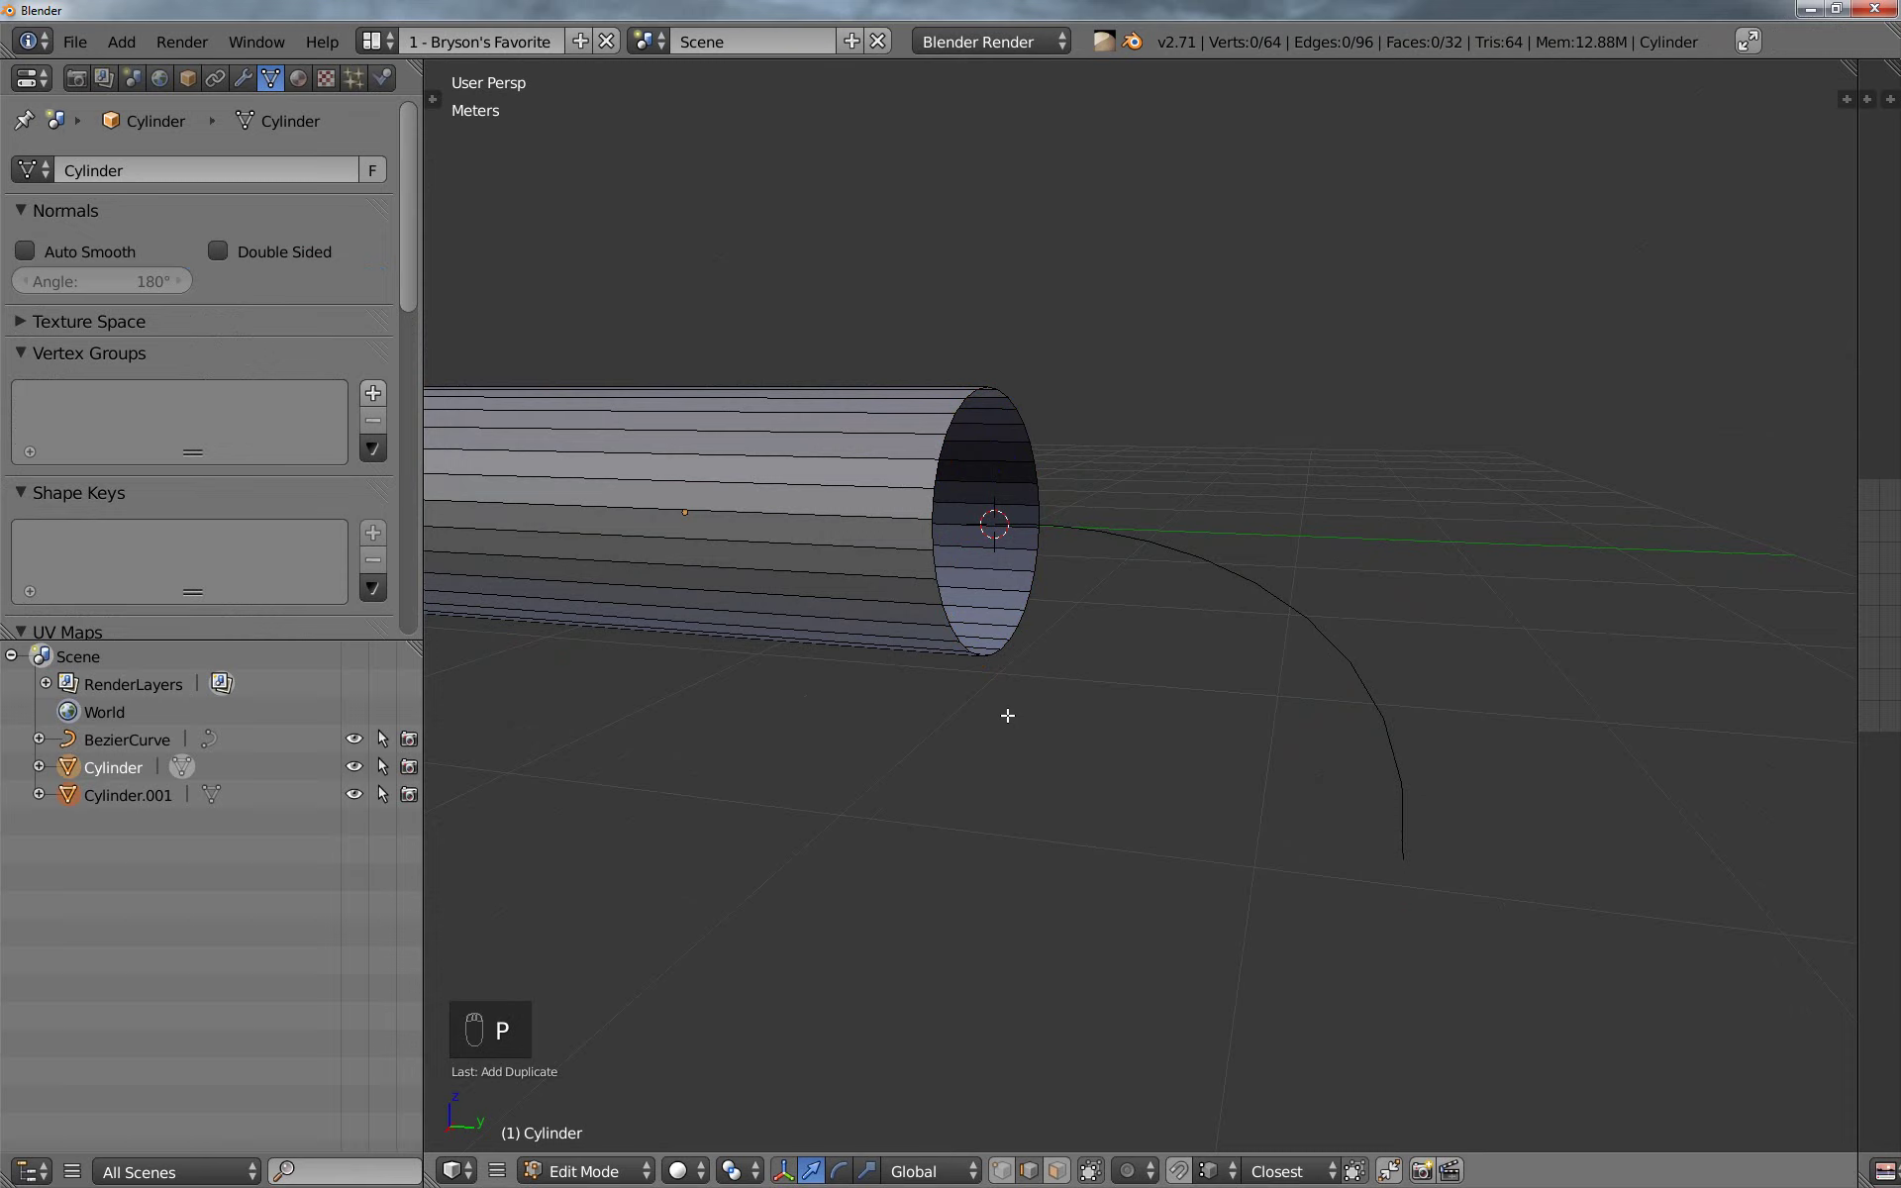
key("Escape")
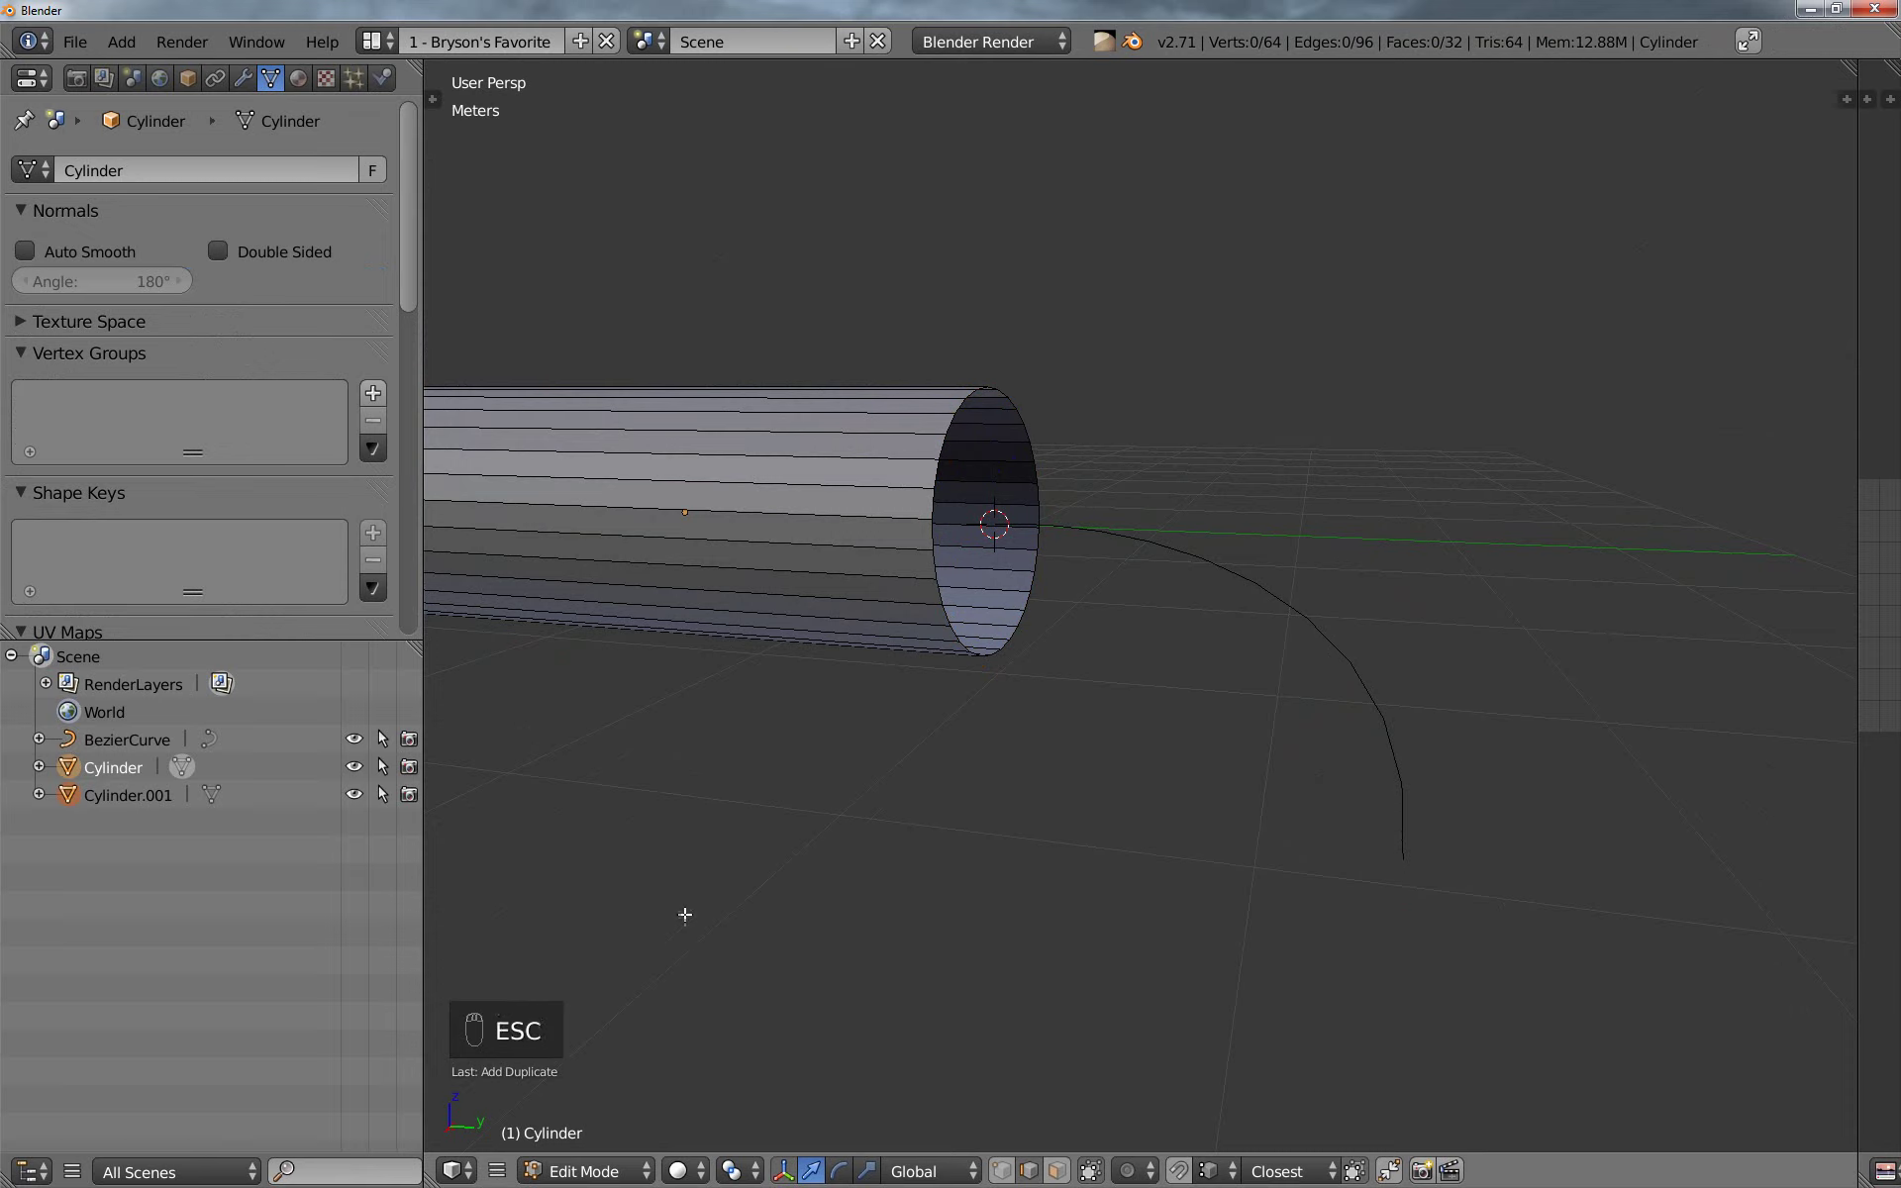
key("Tab")
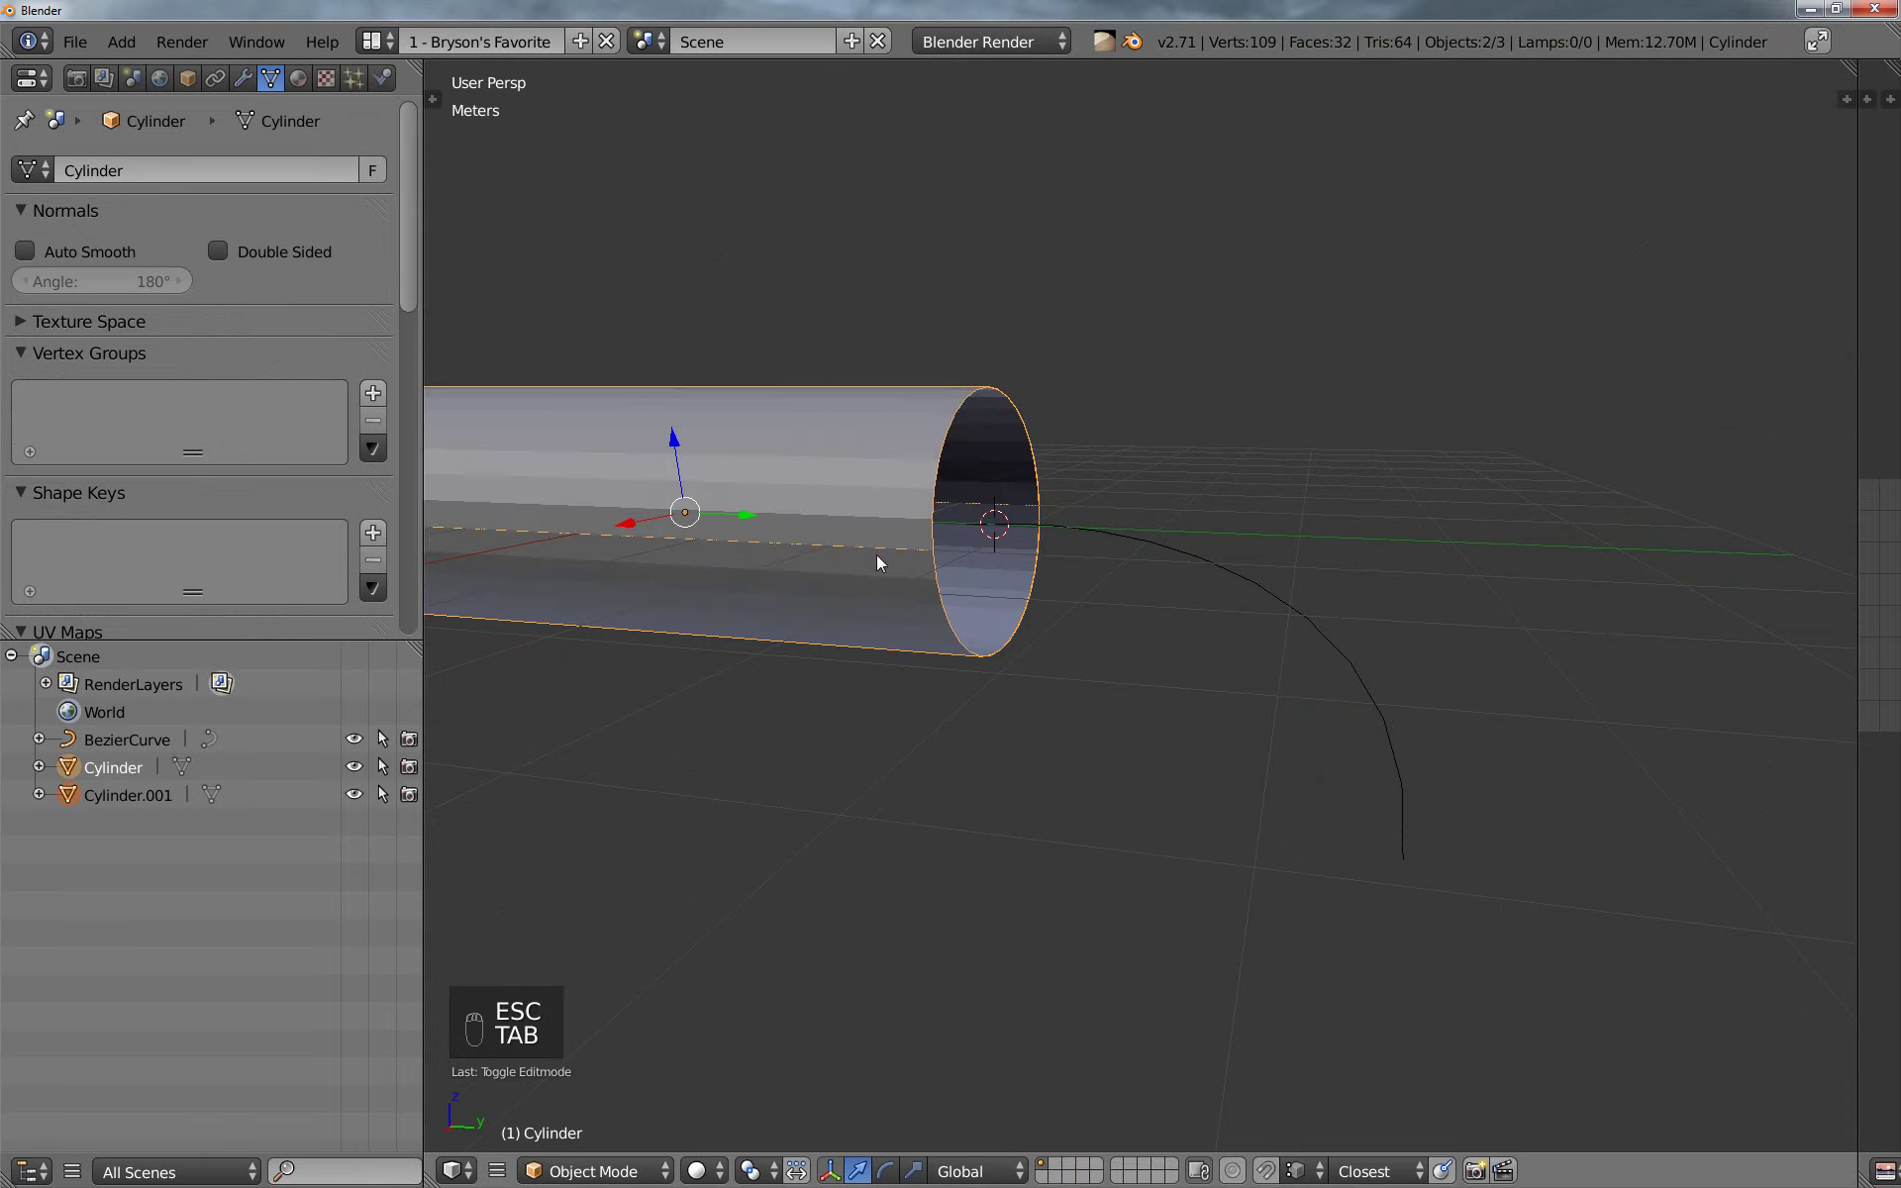
right_click(935, 549)
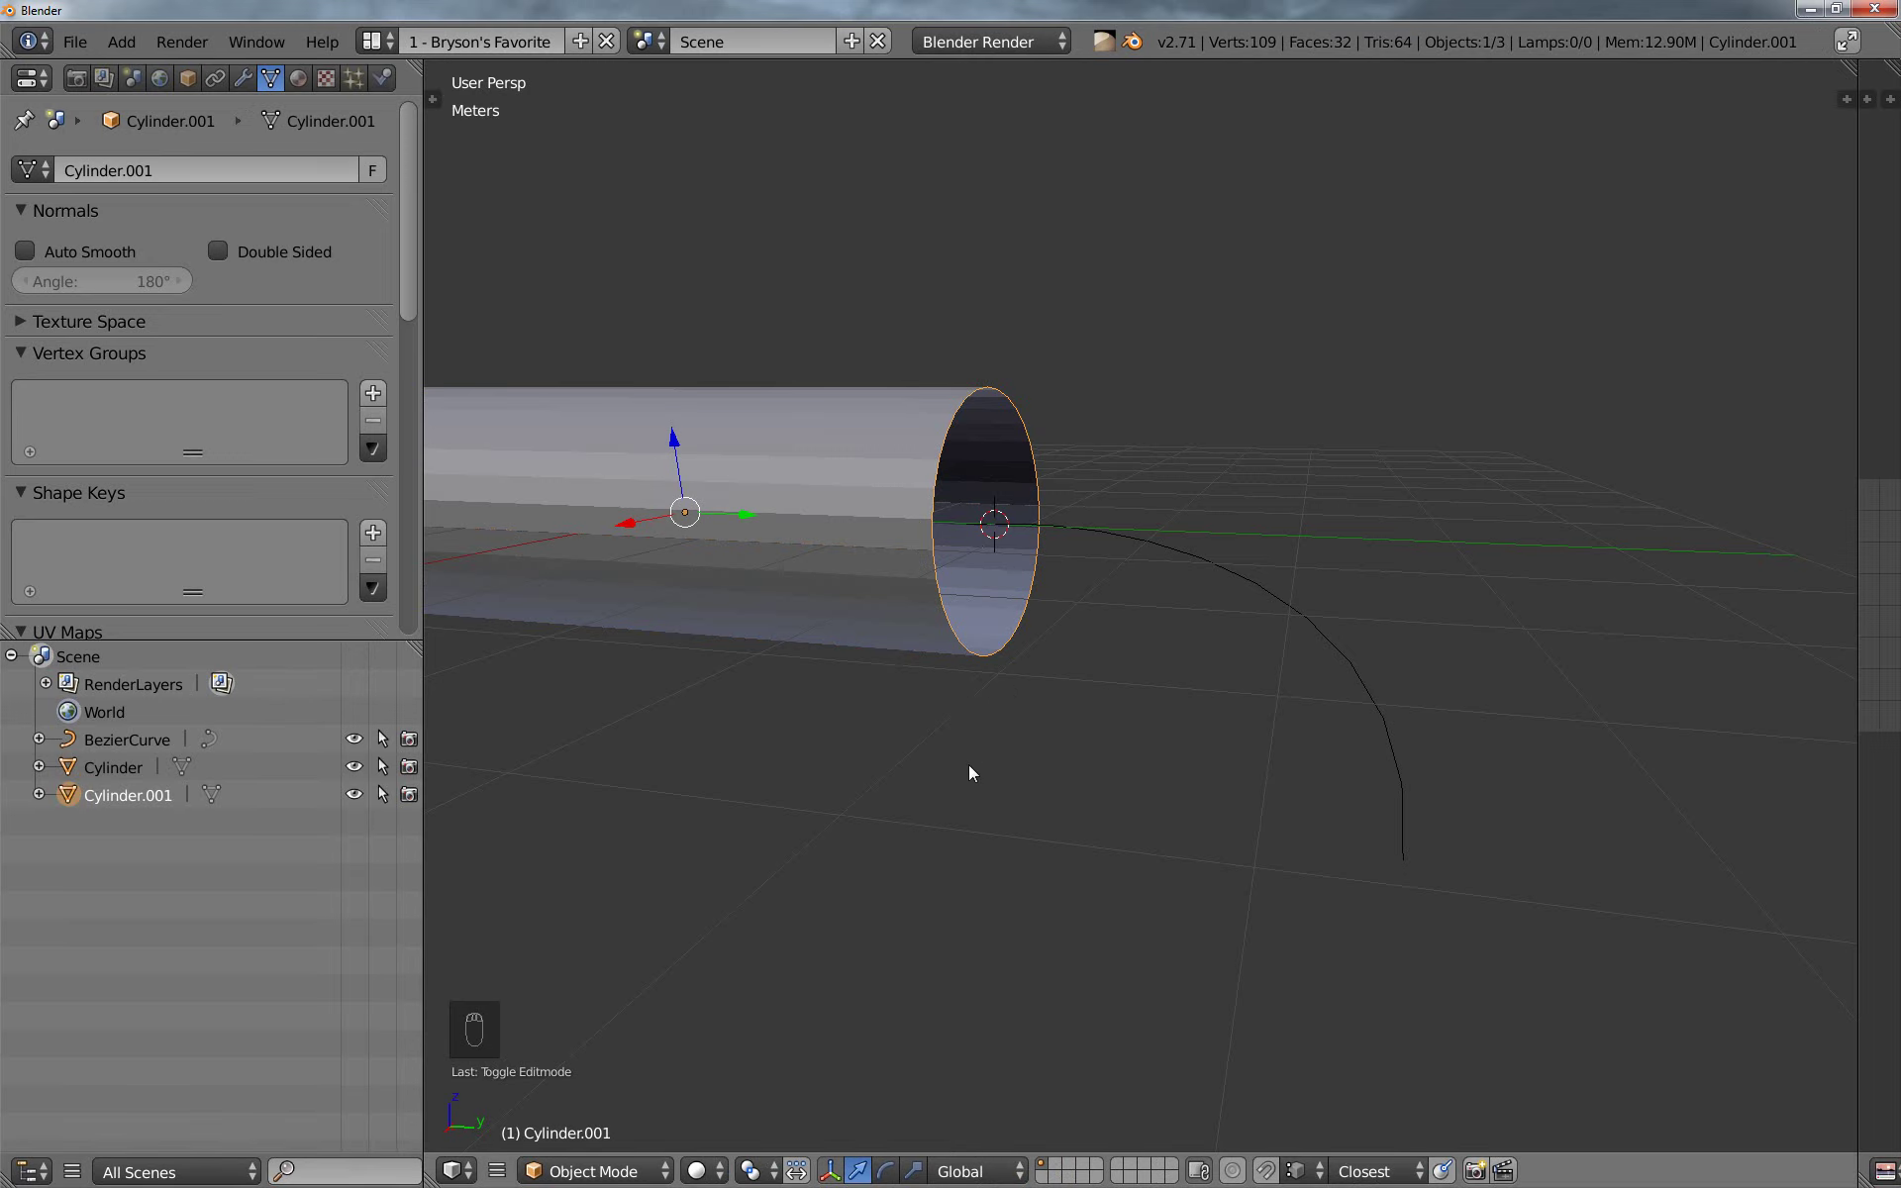
Convert Cylinder.001 from mesh into a curve with Alt+C
middle_click_drag(968, 764, 968, 766)
key("alt+c")
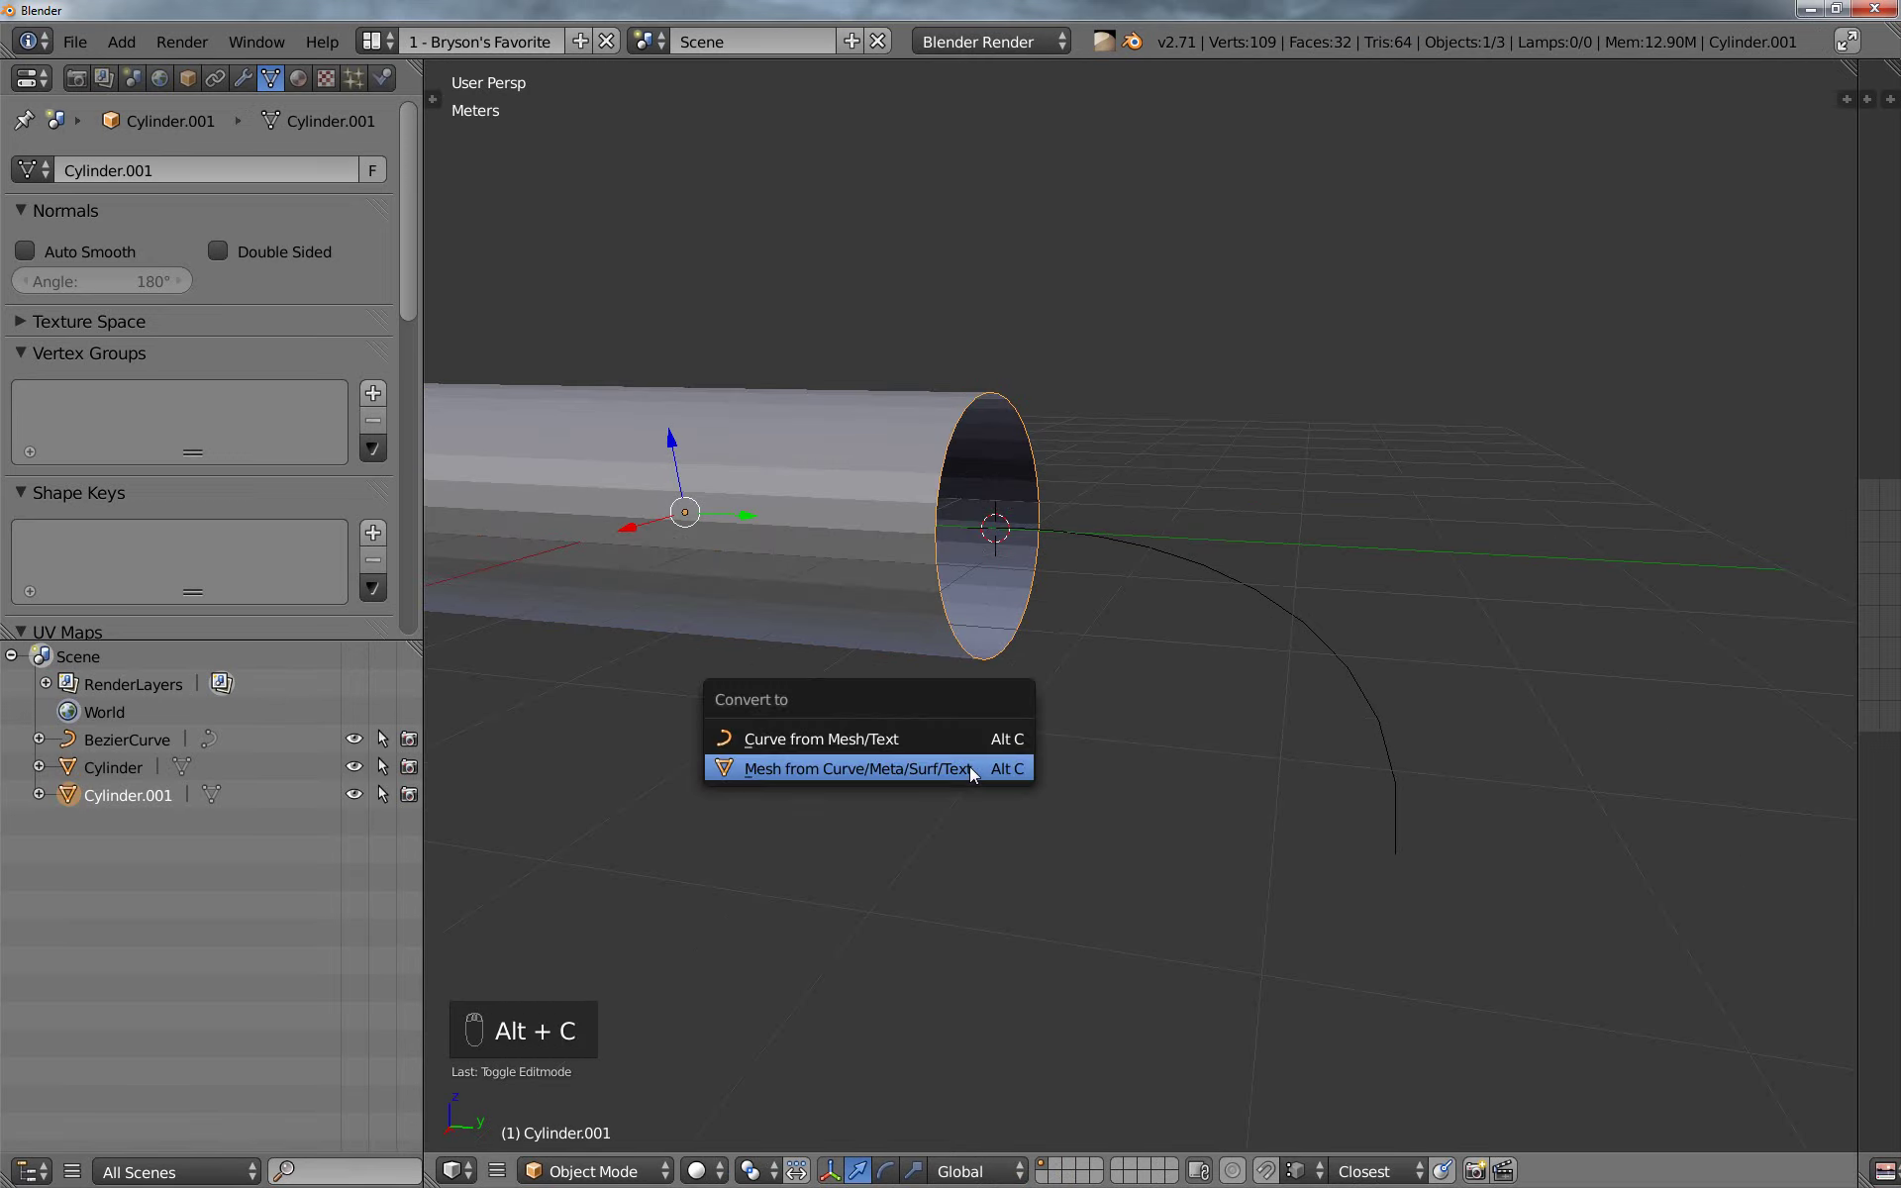
left_click(909, 745)
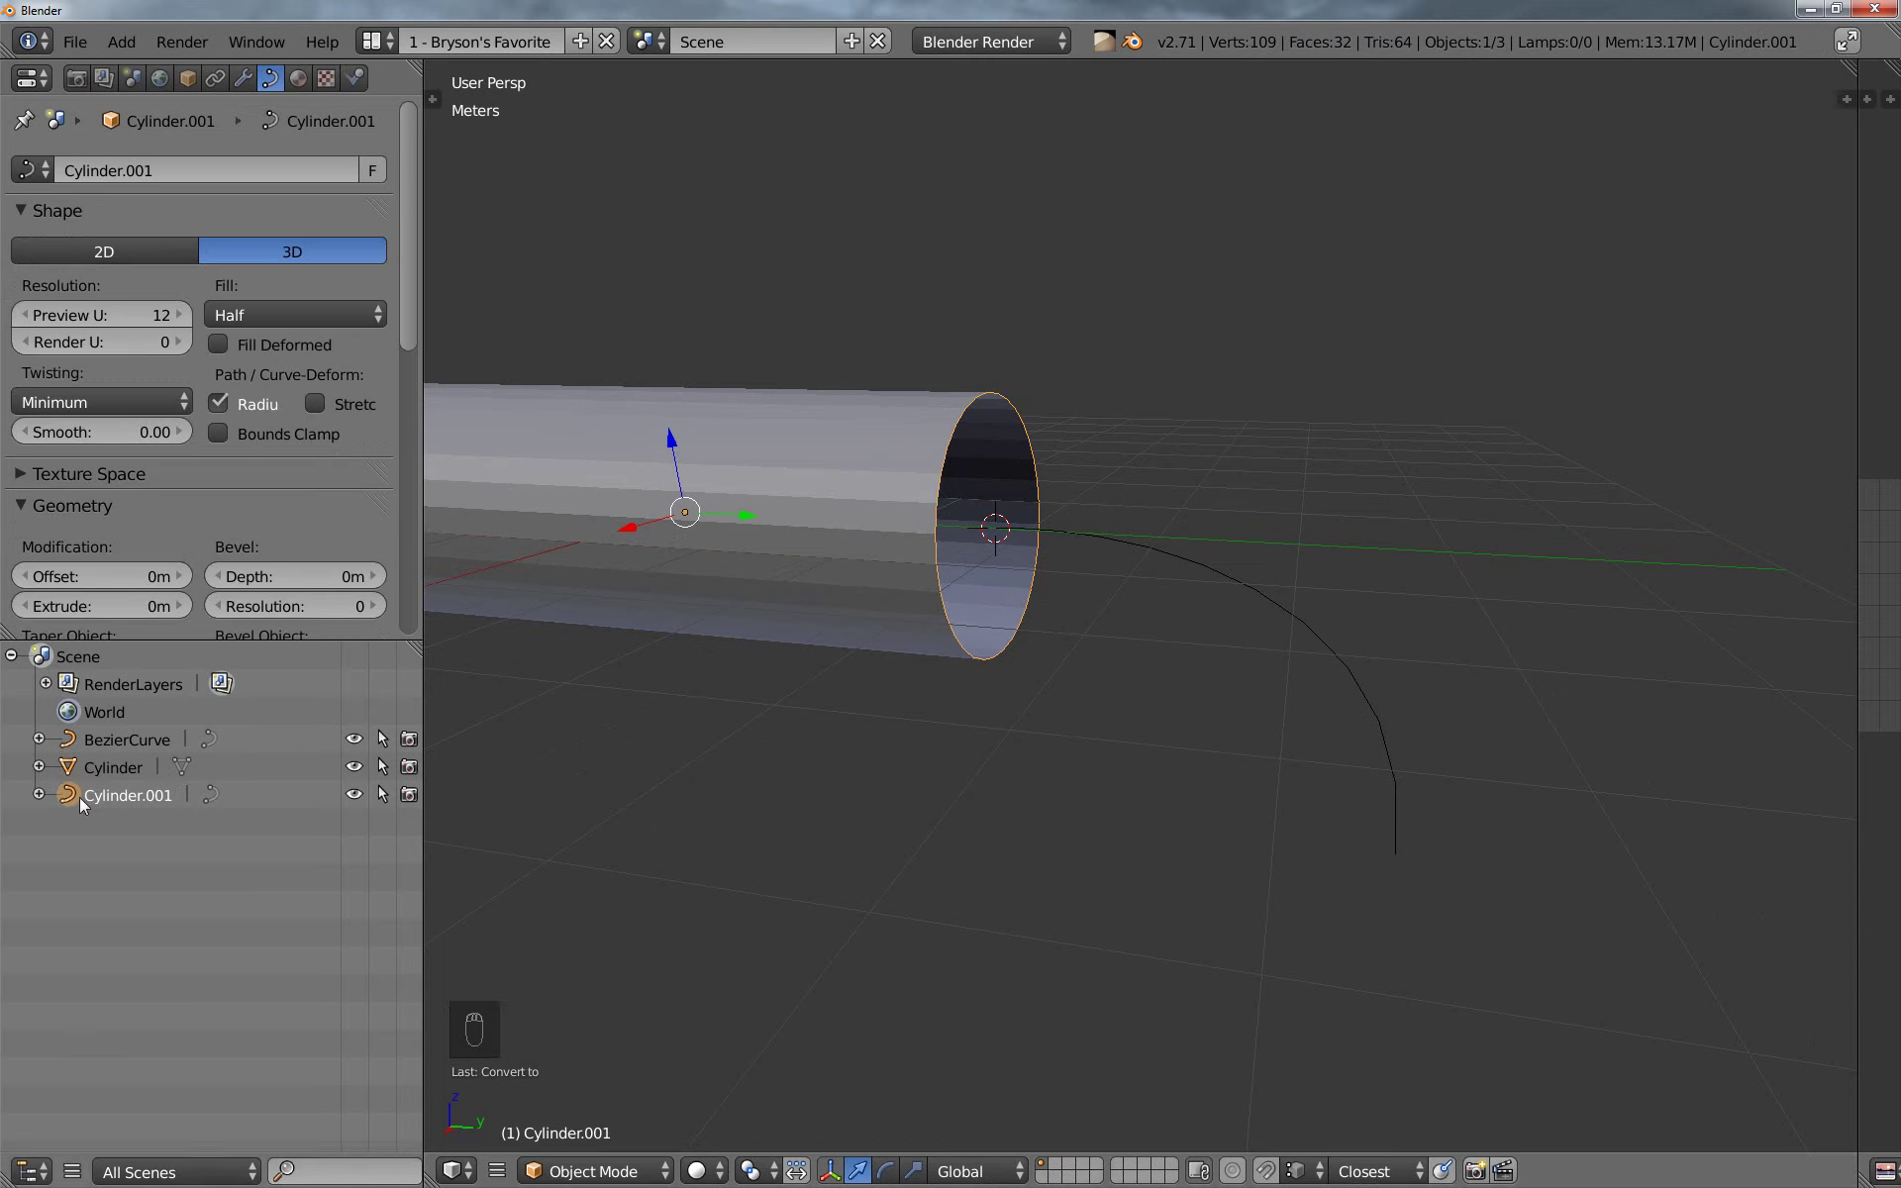
Rename both the object and its curve data to Circle in Properties
left_click(188, 81)
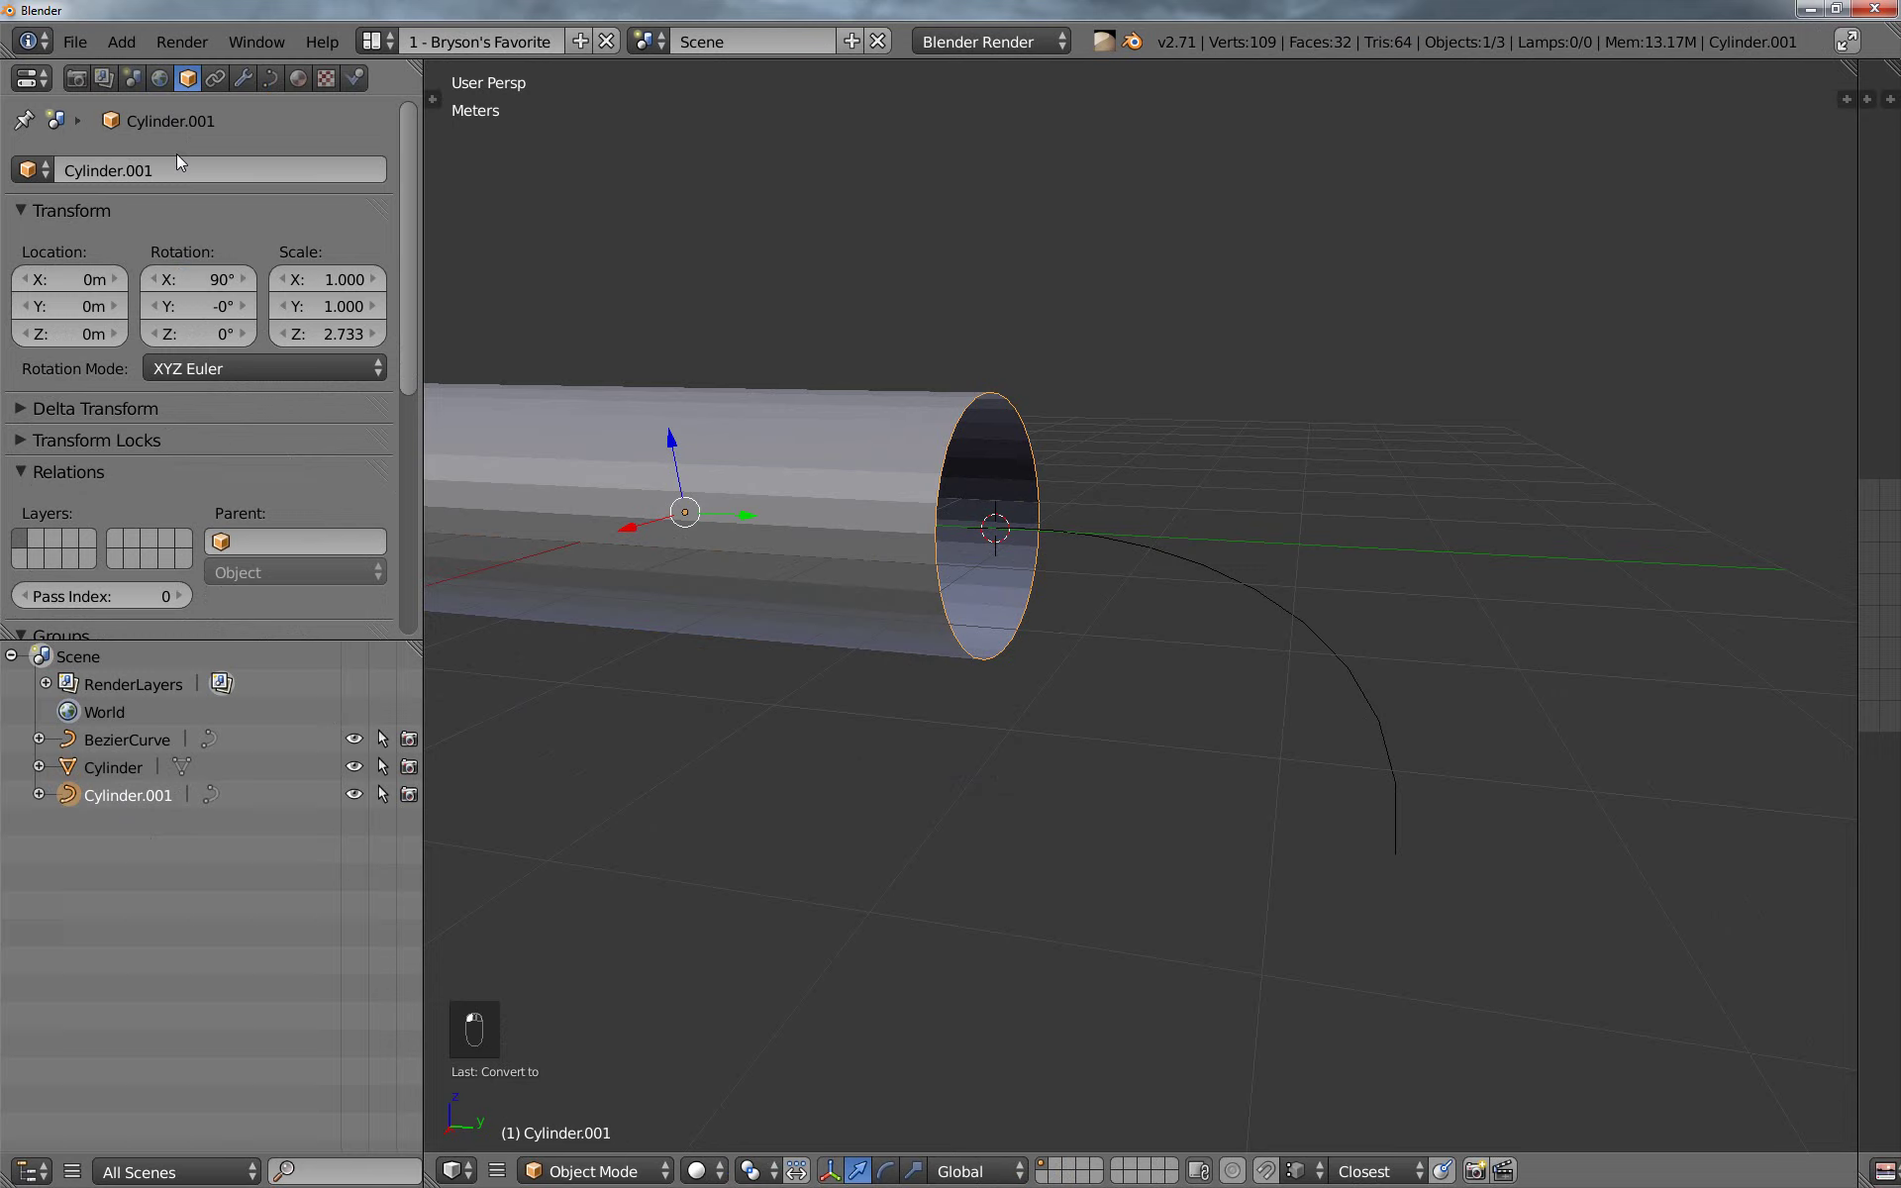
left_click(167, 170)
type("Circle")
key("Return")
left_click(167, 170)
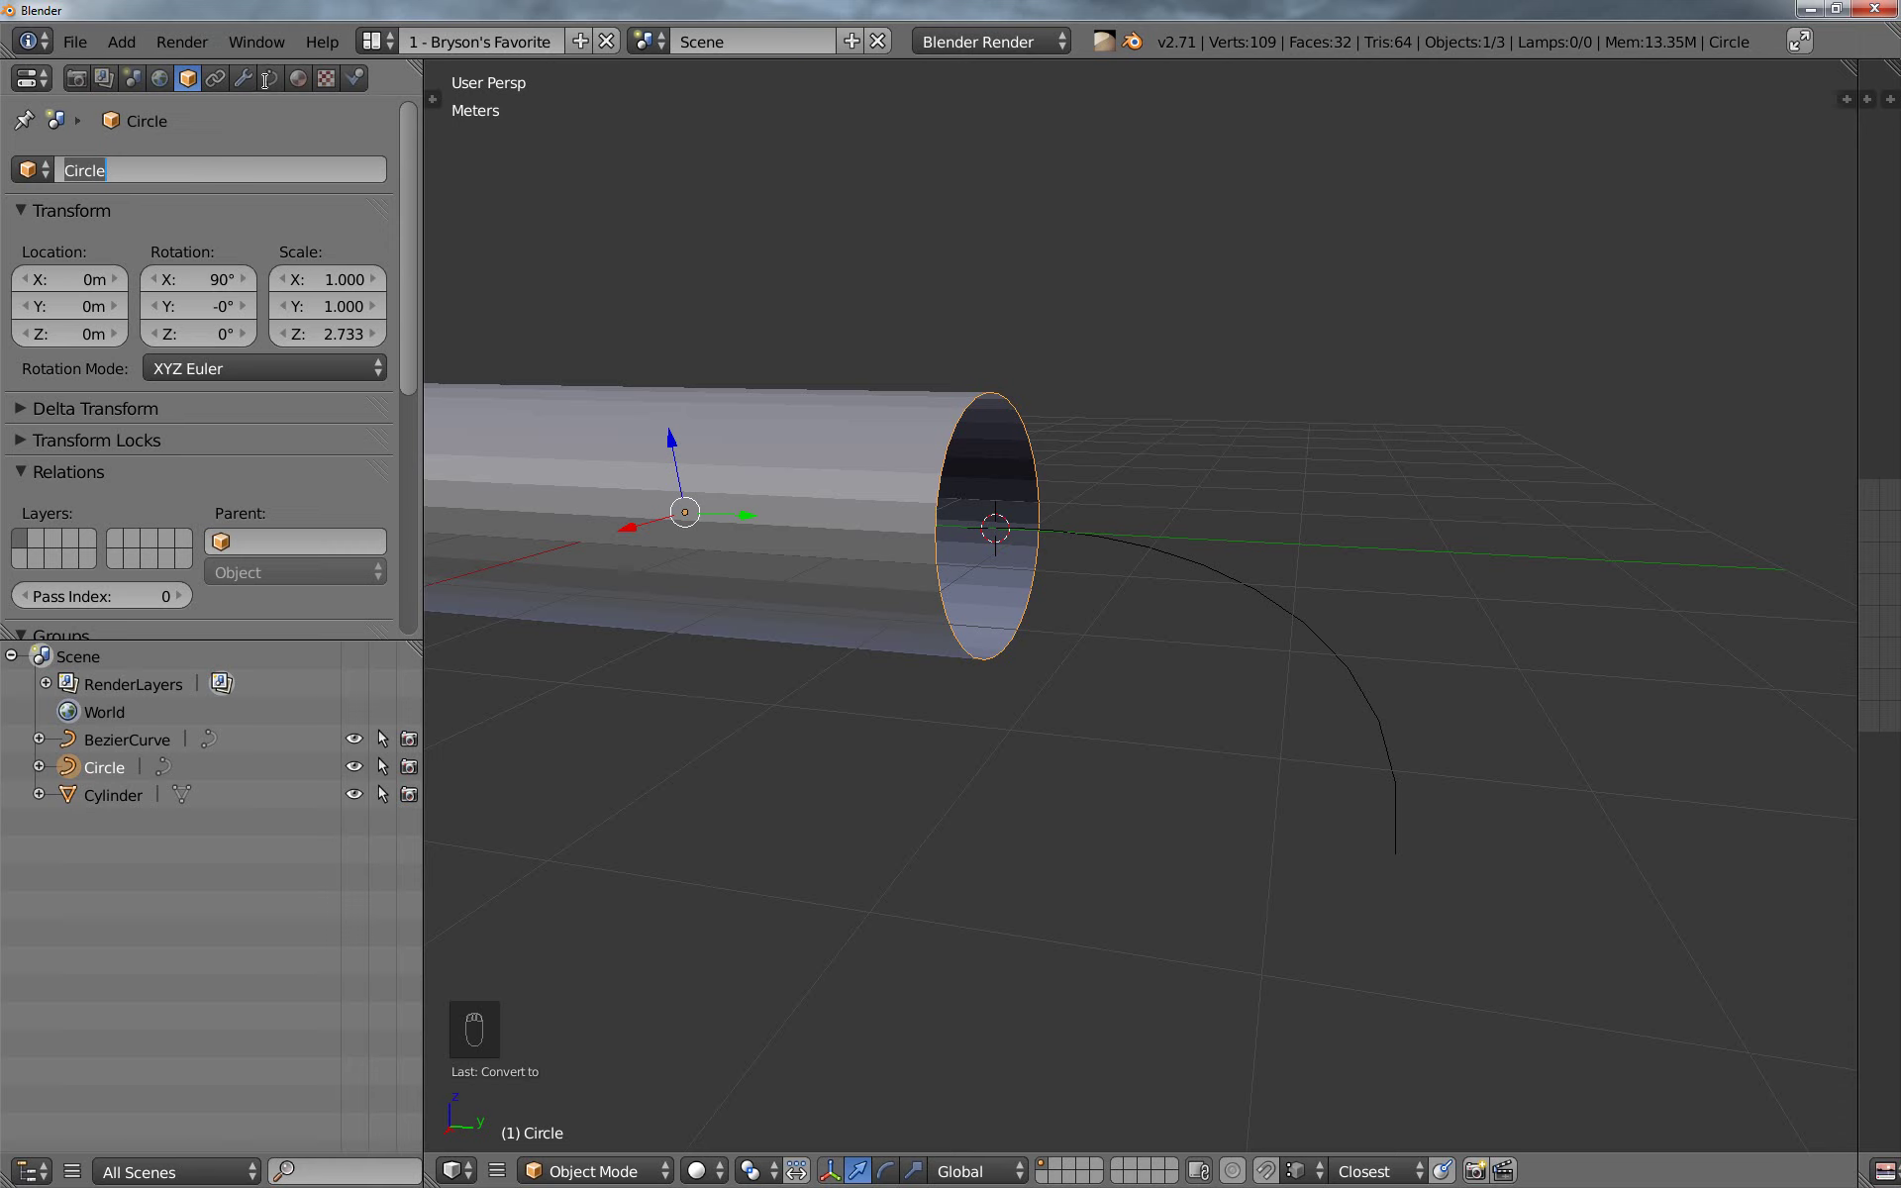
left_click(270, 77)
left_click(270, 77)
left_click(194, 171)
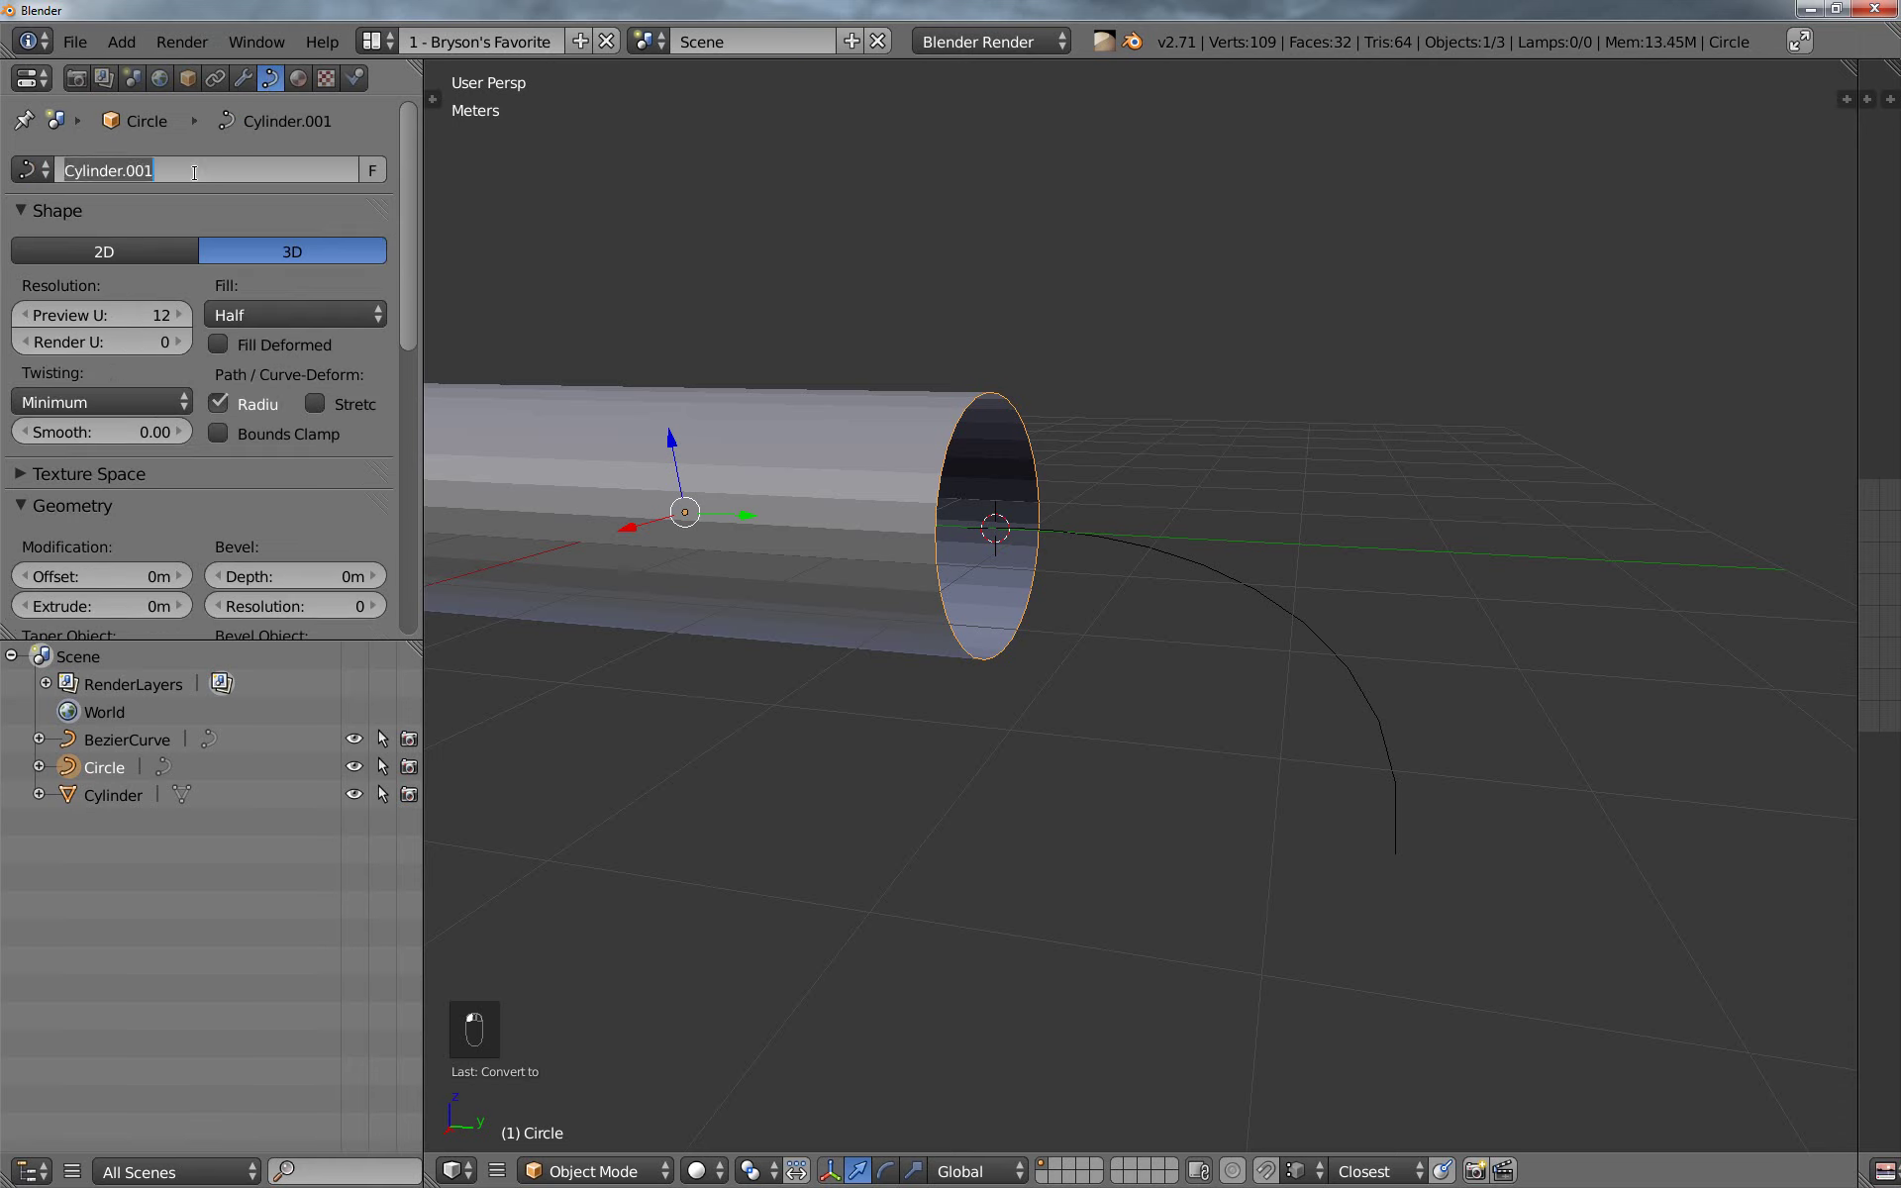
type("Circle")
key("Return")
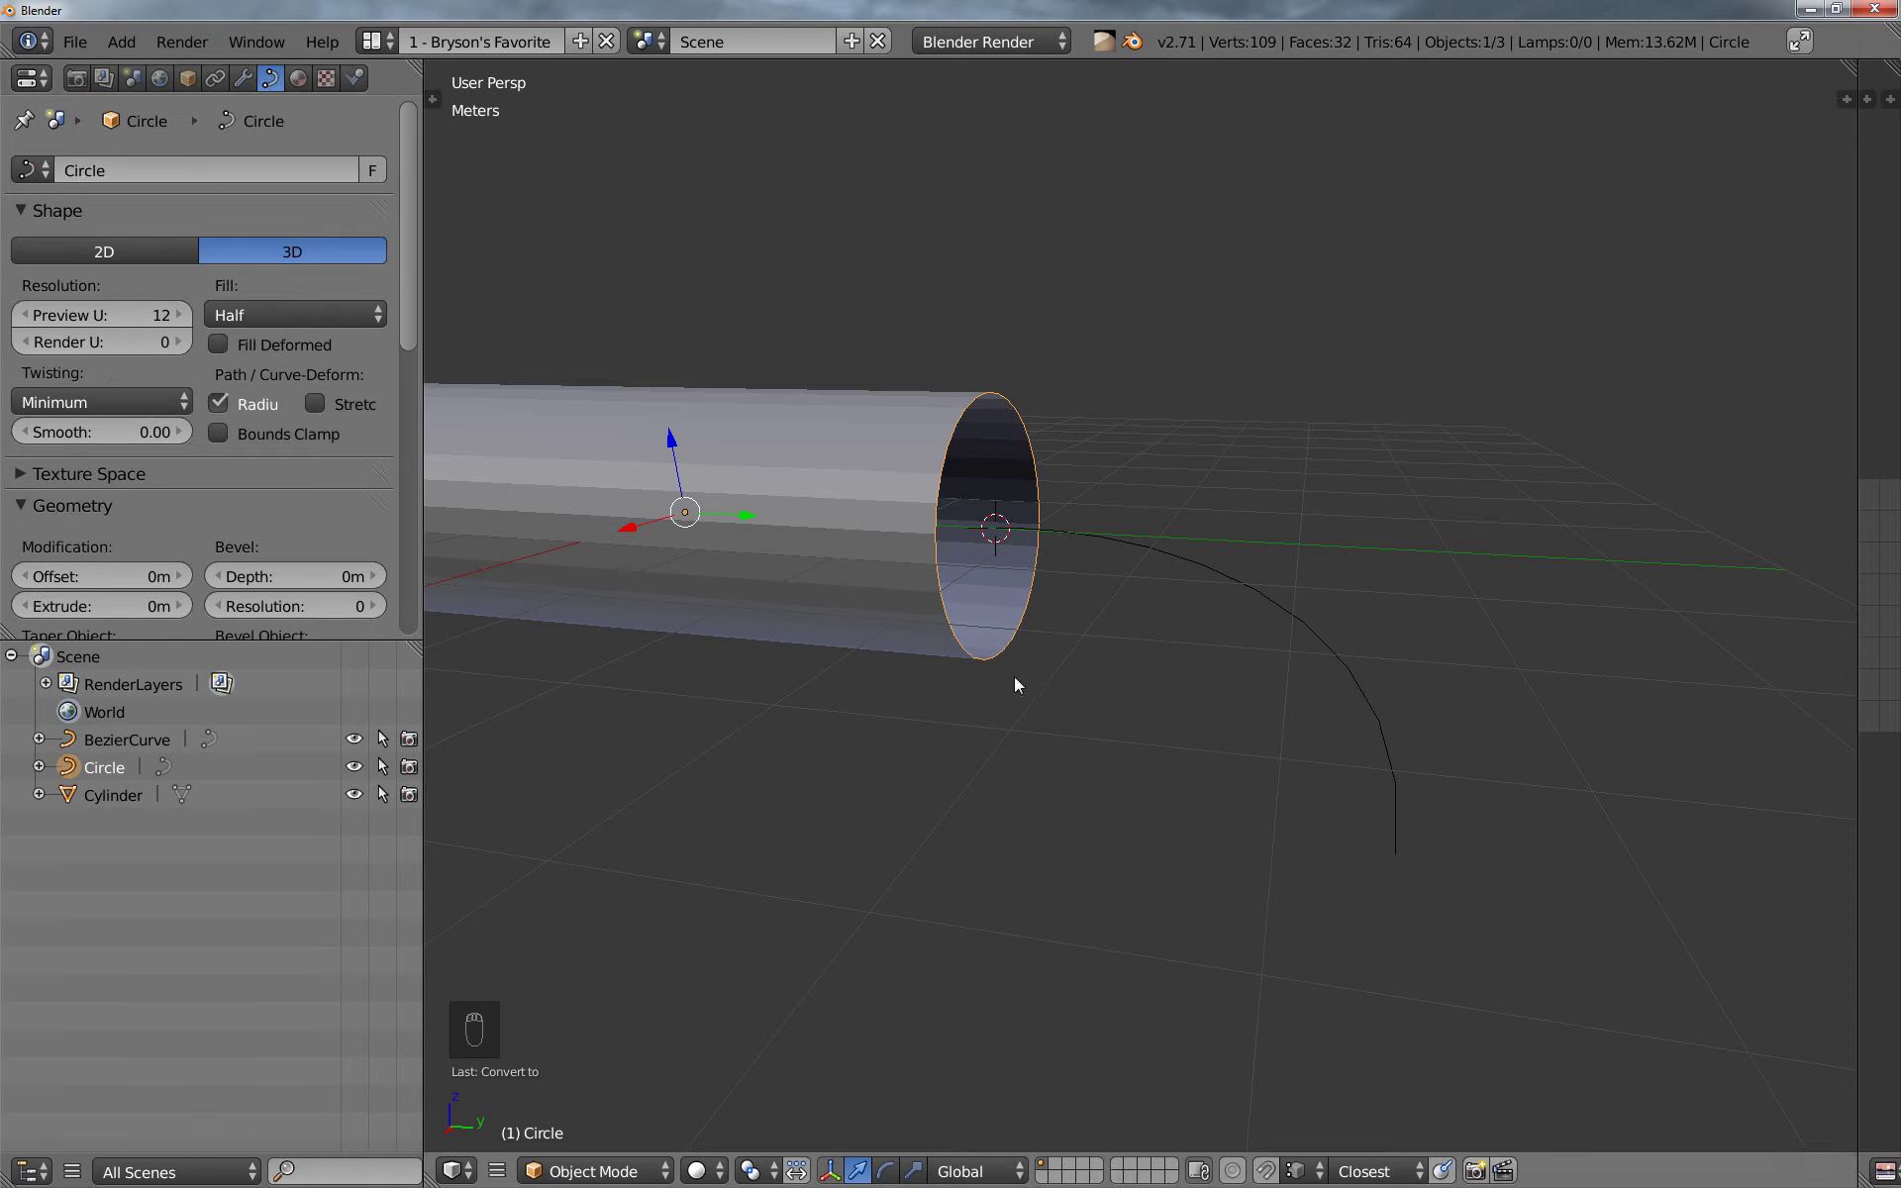
Select the bent Bezier curve and set its Bevel Object to Circle
middle_click_drag(1079, 650, 1151, 592)
right_click(1163, 568)
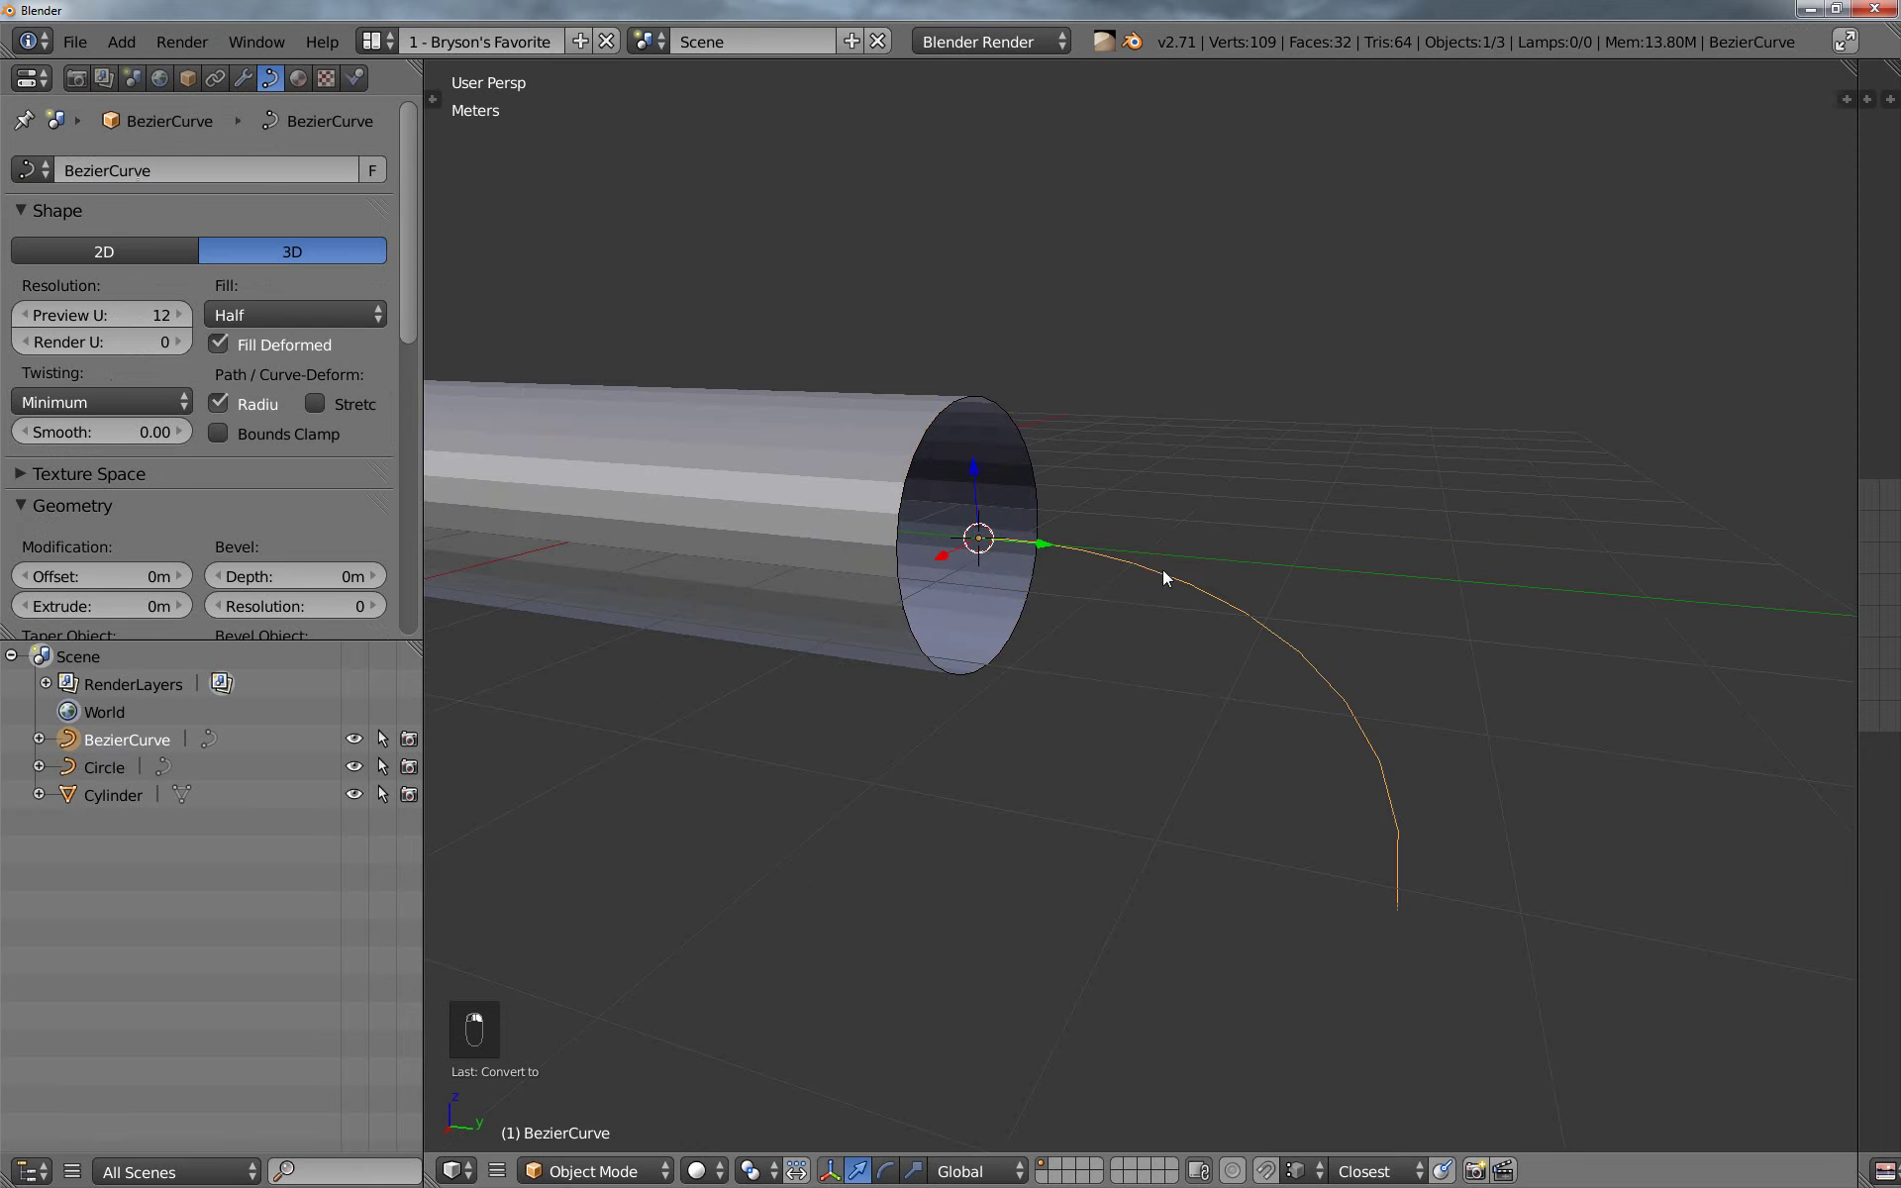
middle_click_drag(1196, 736, 1233, 711)
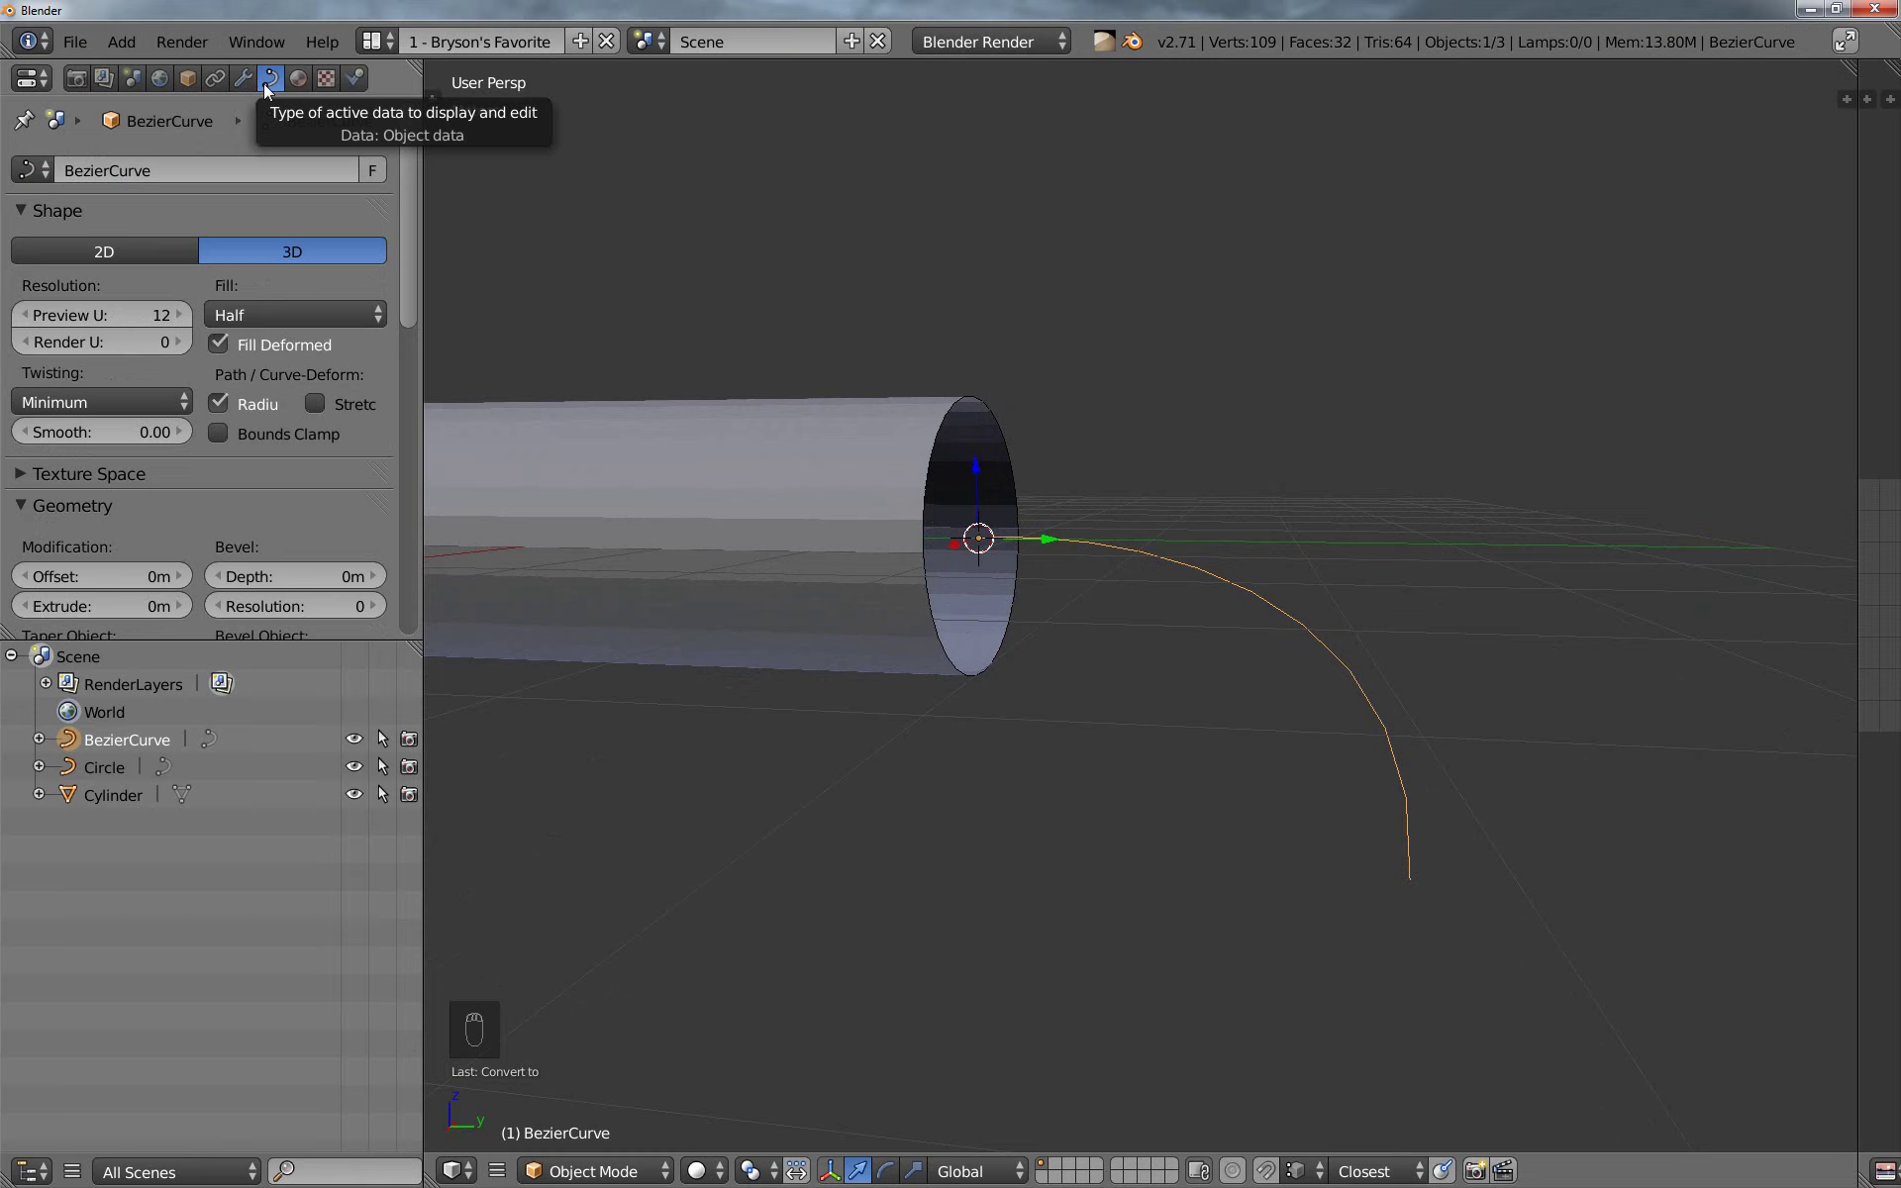
left_click_drag(410, 223, 412, 329)
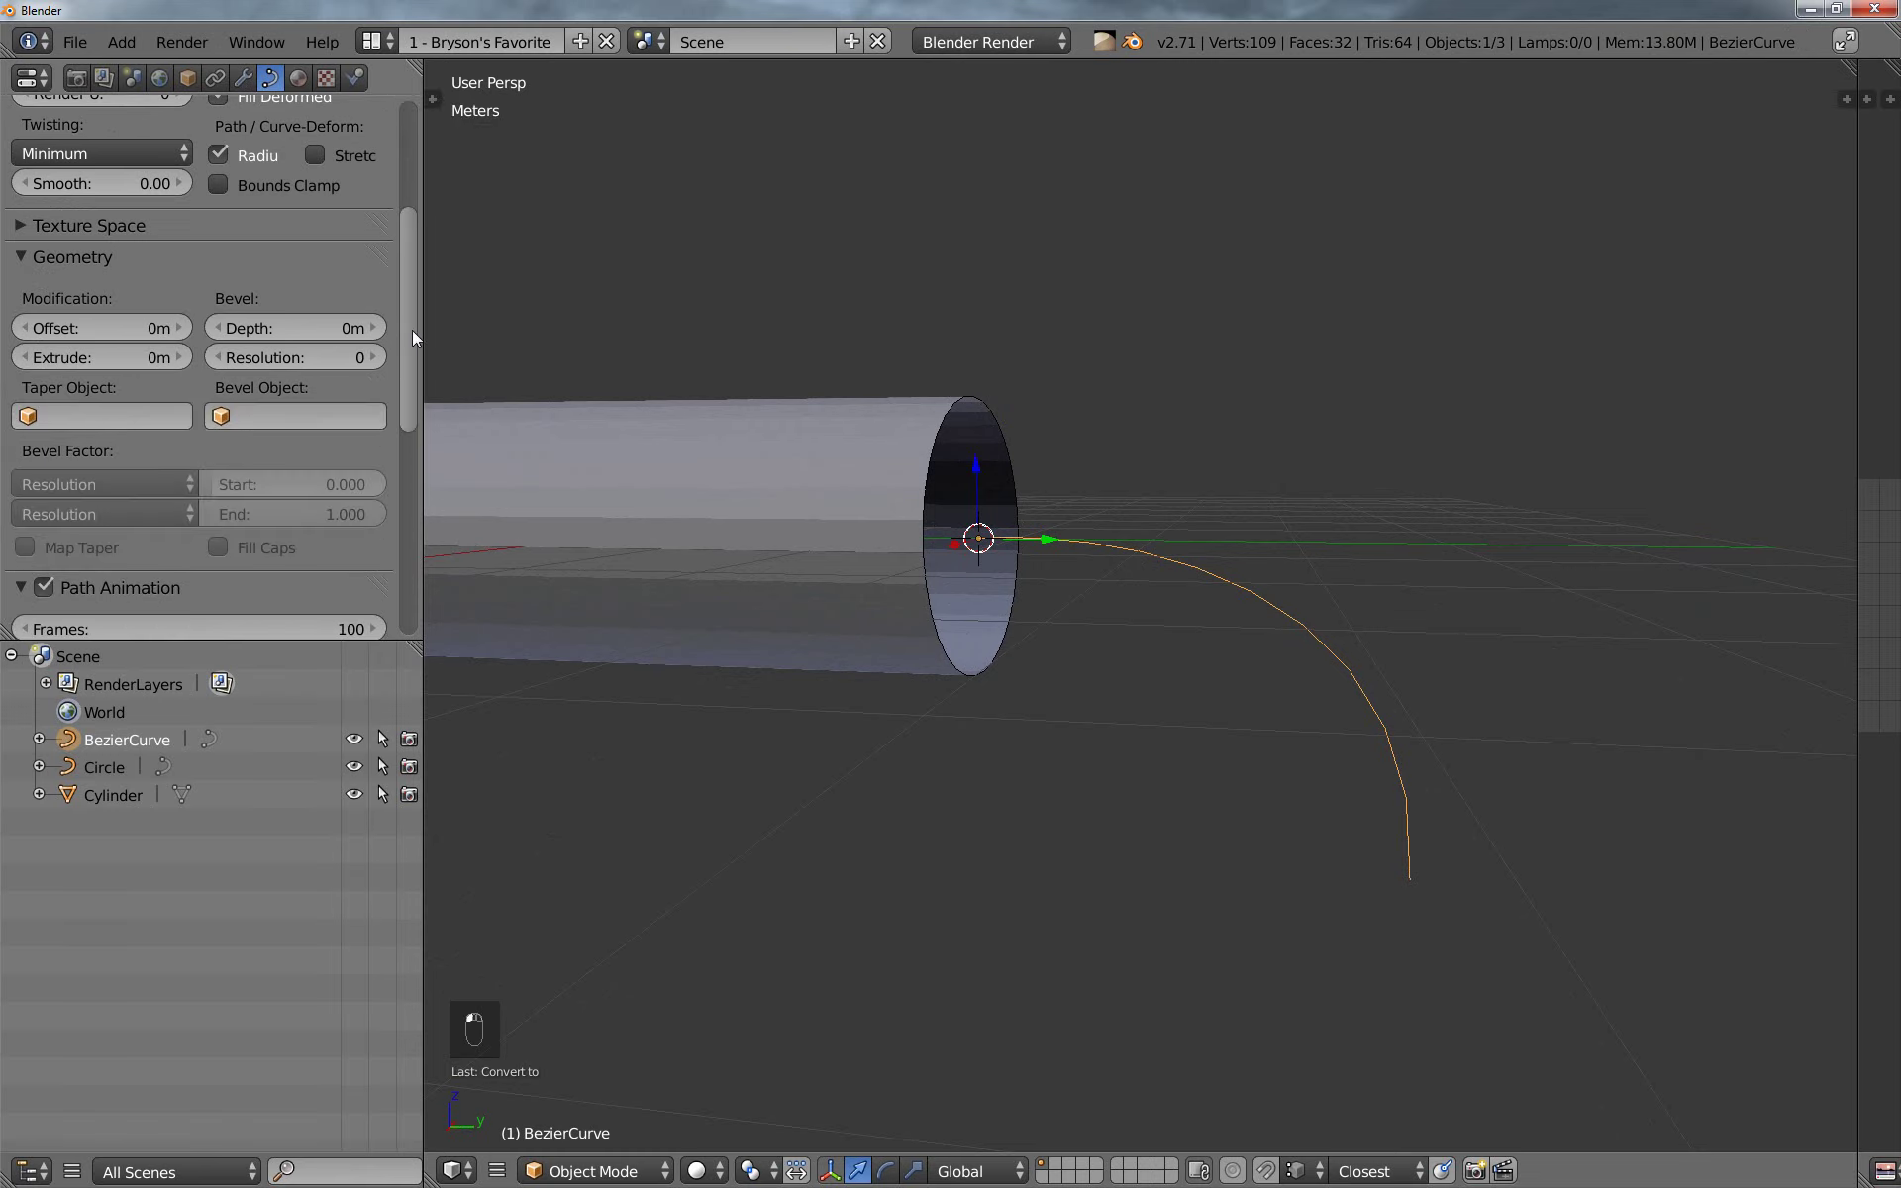
left_click(243, 416)
left_click(238, 450)
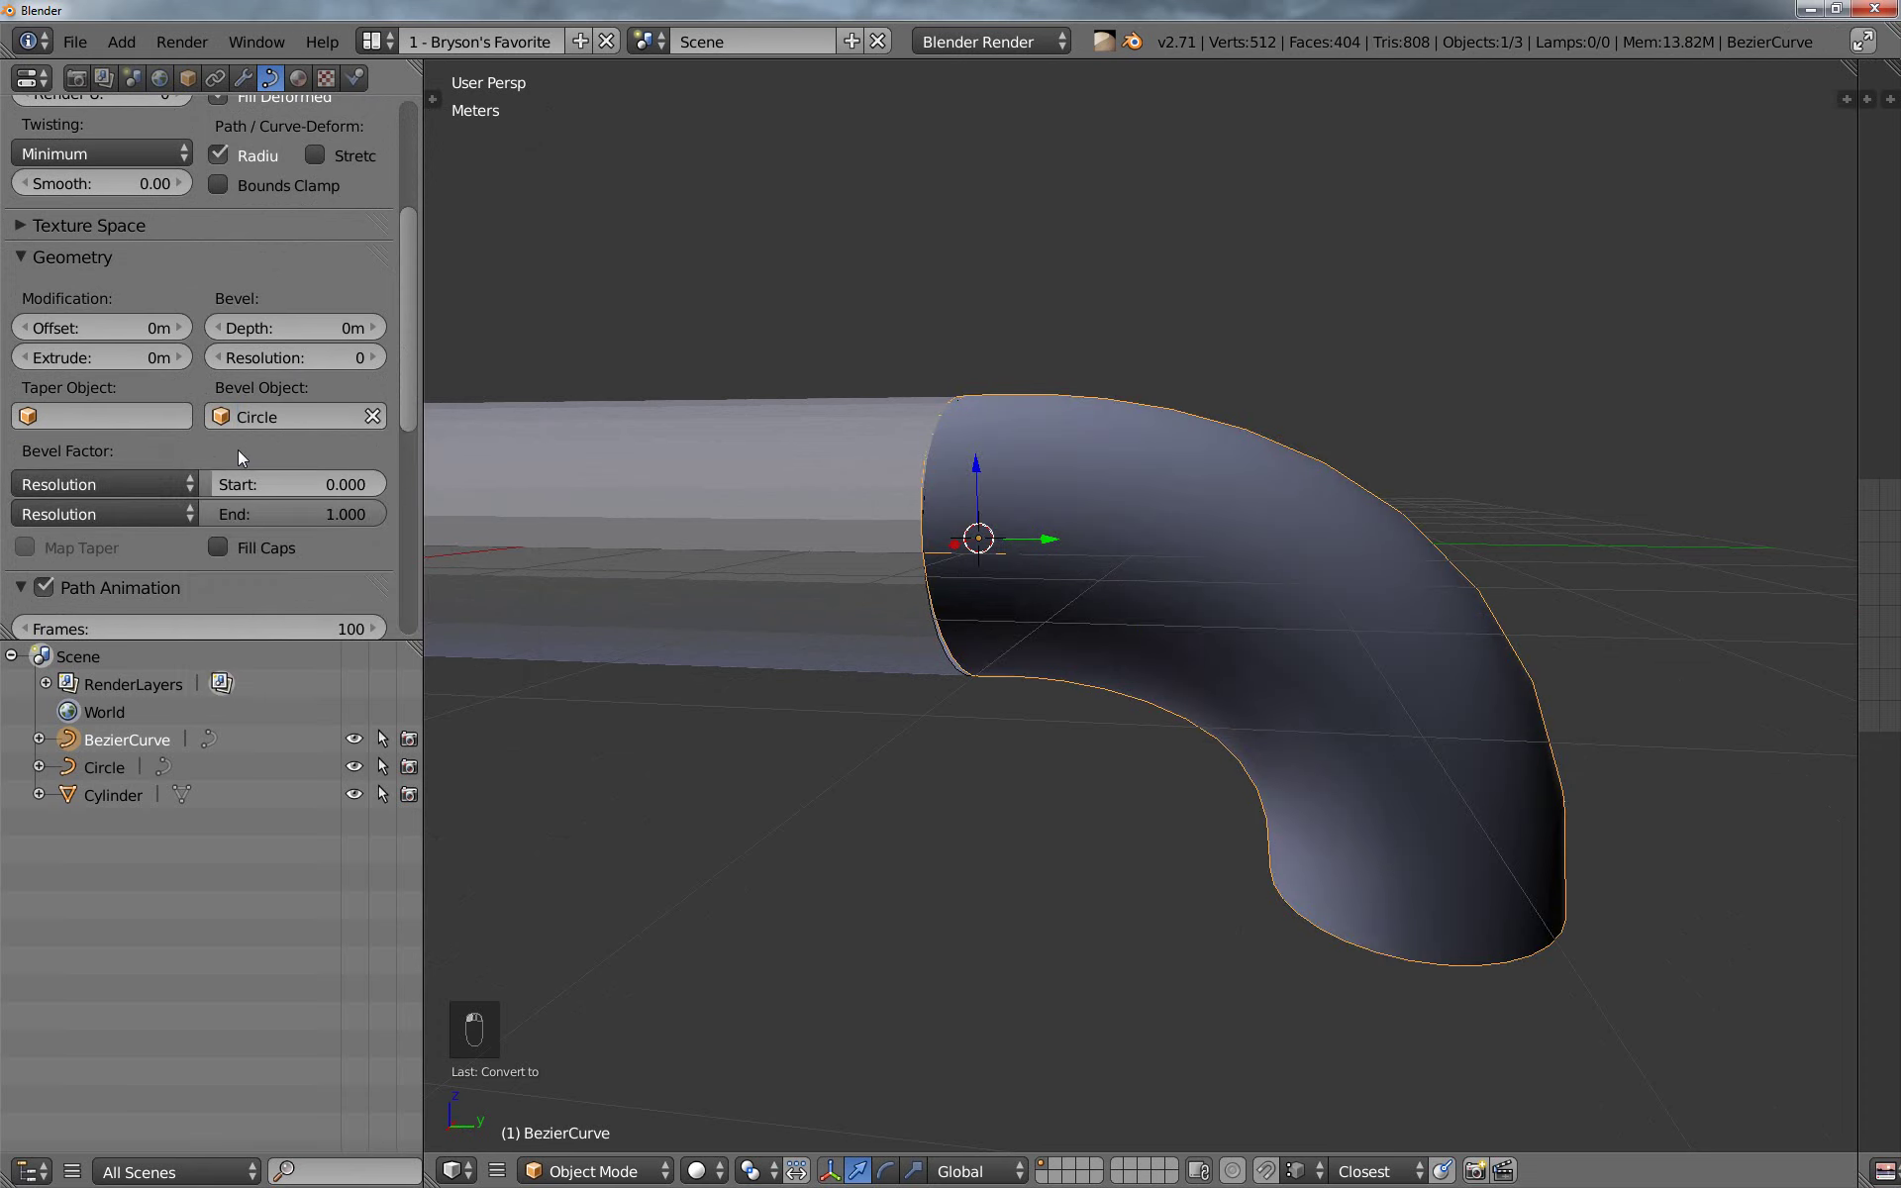
middle_click_drag(1246, 667, 1254, 669)
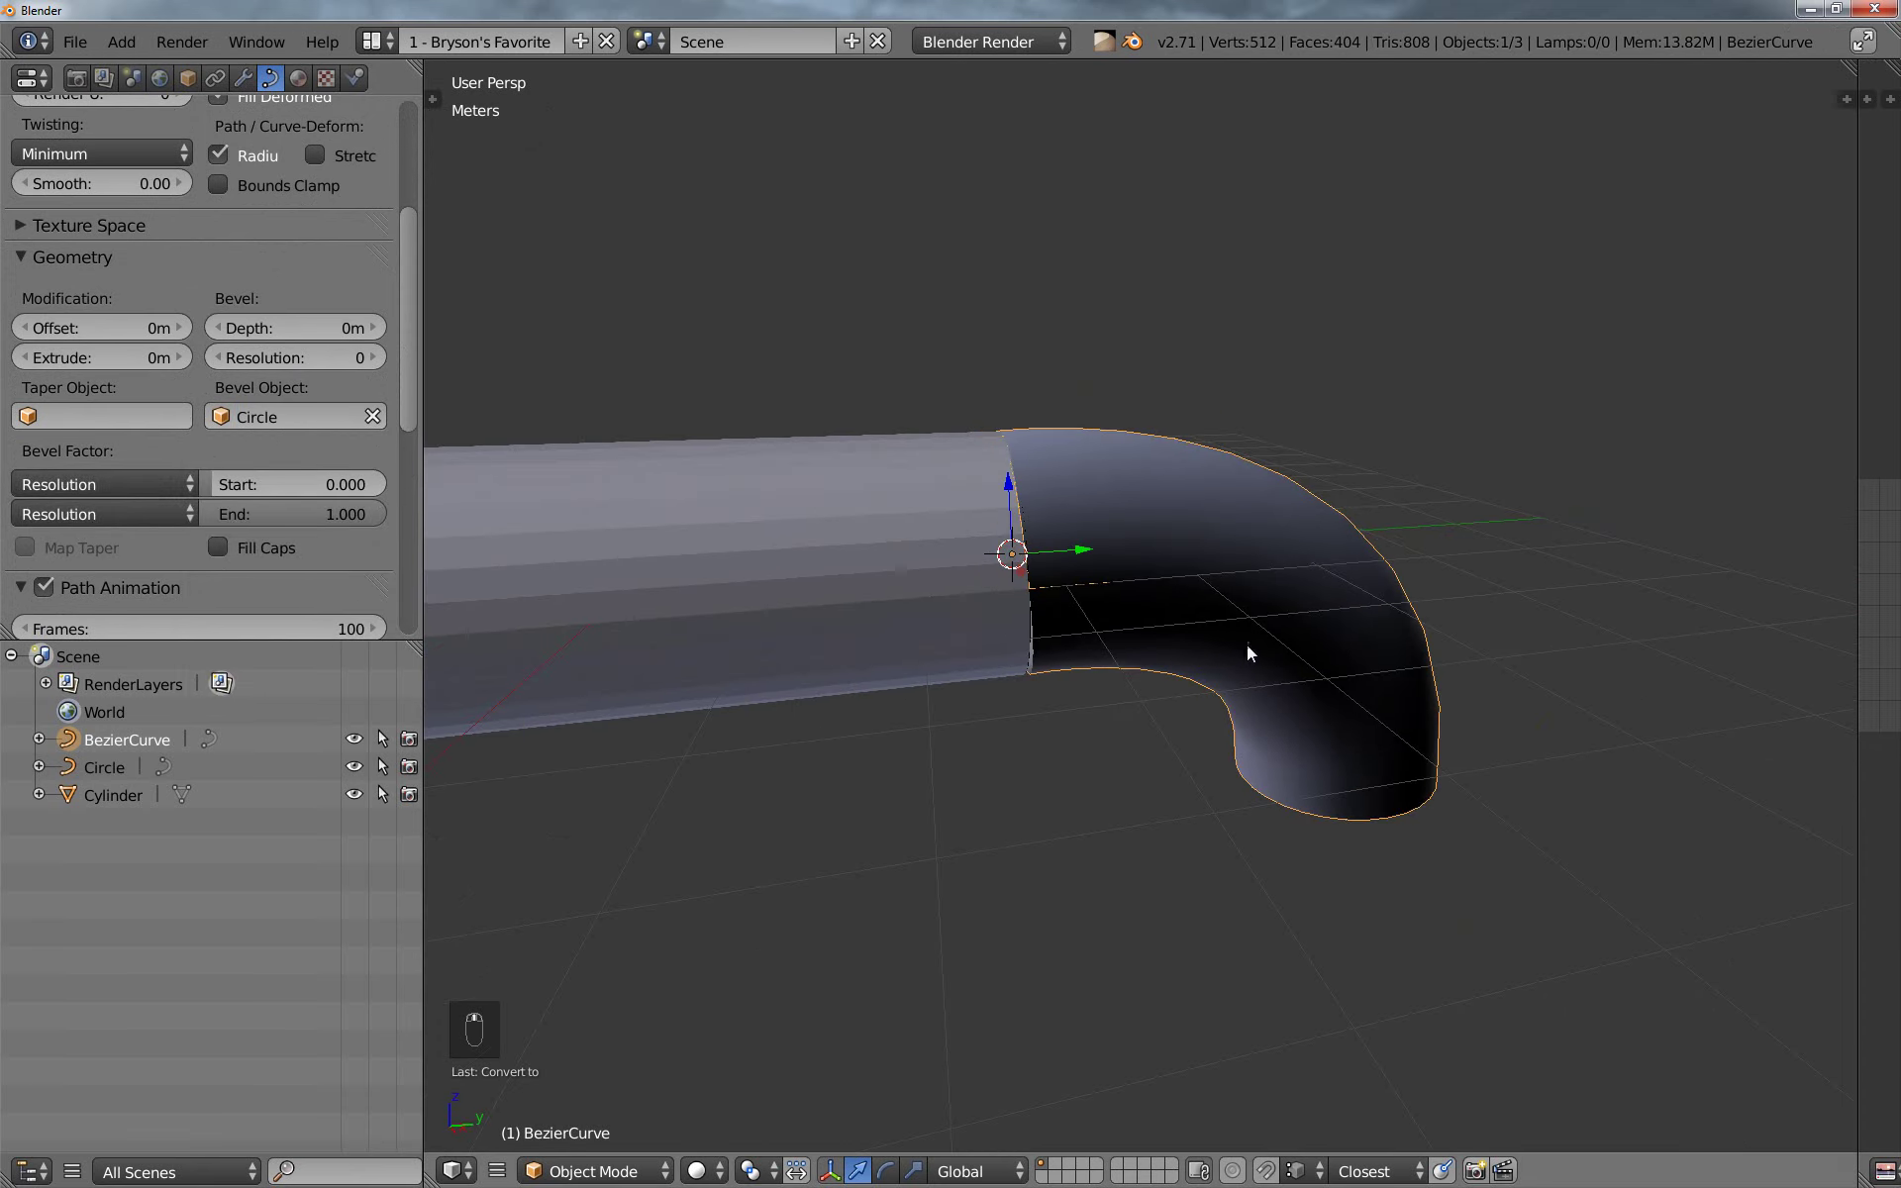
middle_click_drag(1248, 651, 1042, 727)
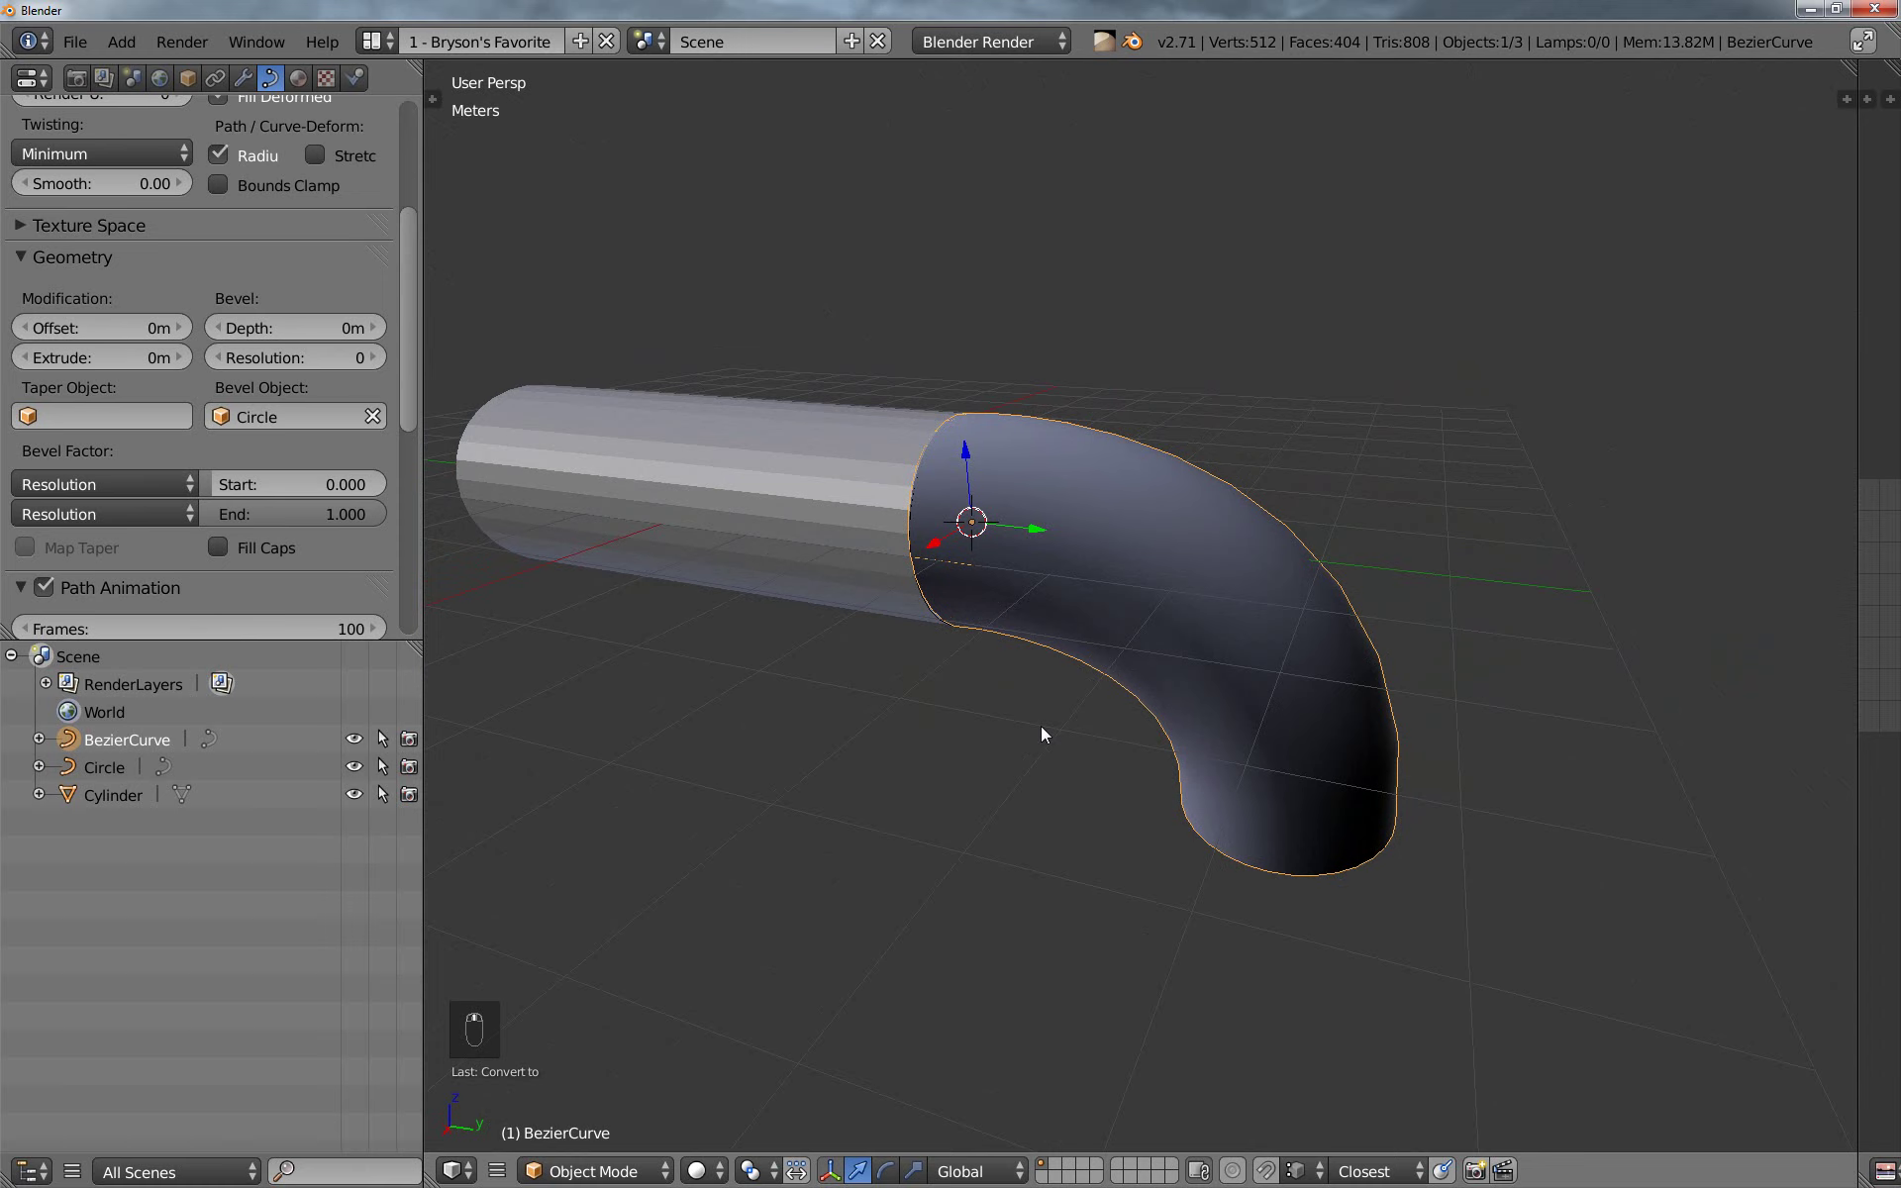
mouse_move(1187, 620)
middle_mouse_down()
mouse_move(1138, 622)
mouse_move(1169, 612)
middle_mouse_up()
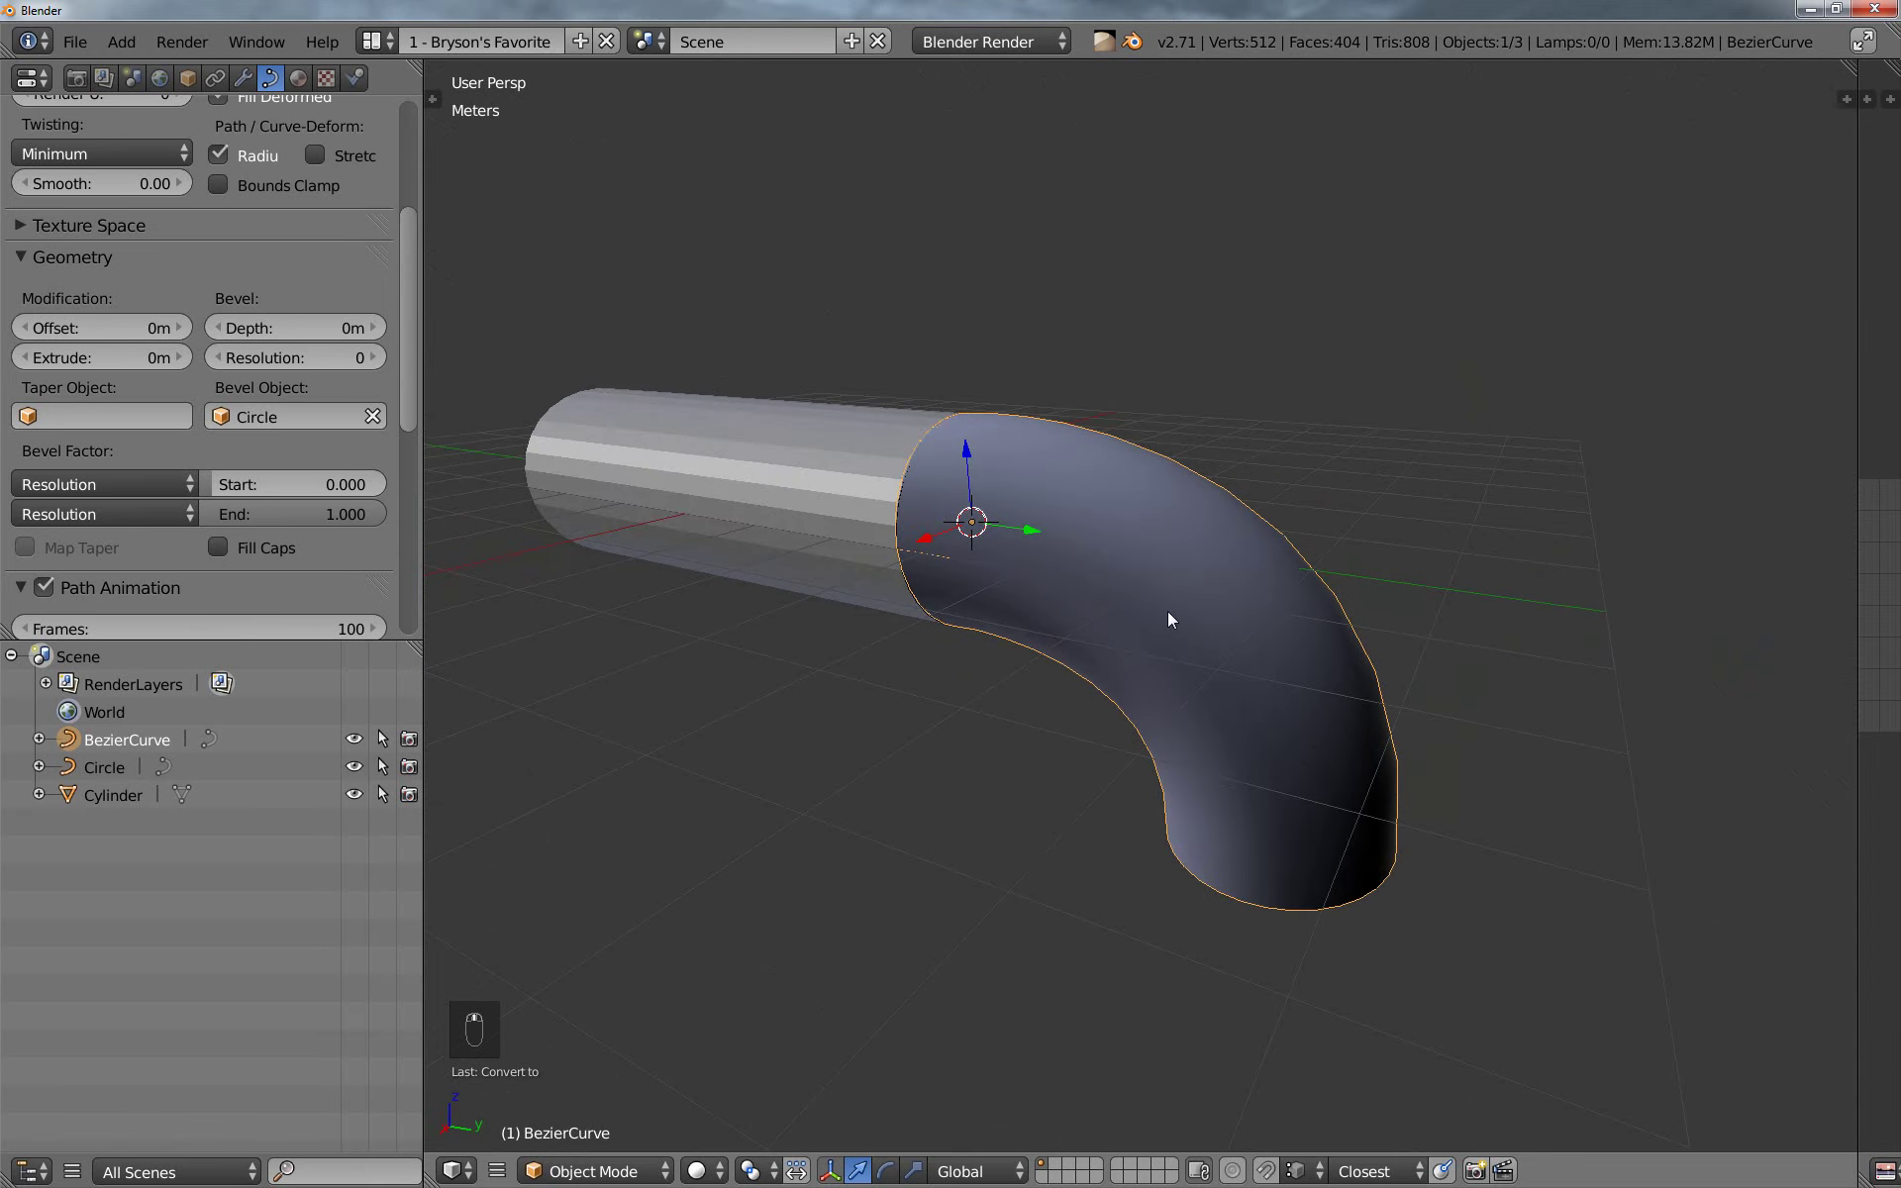
middle_click_drag(1113, 684, 1126, 666)
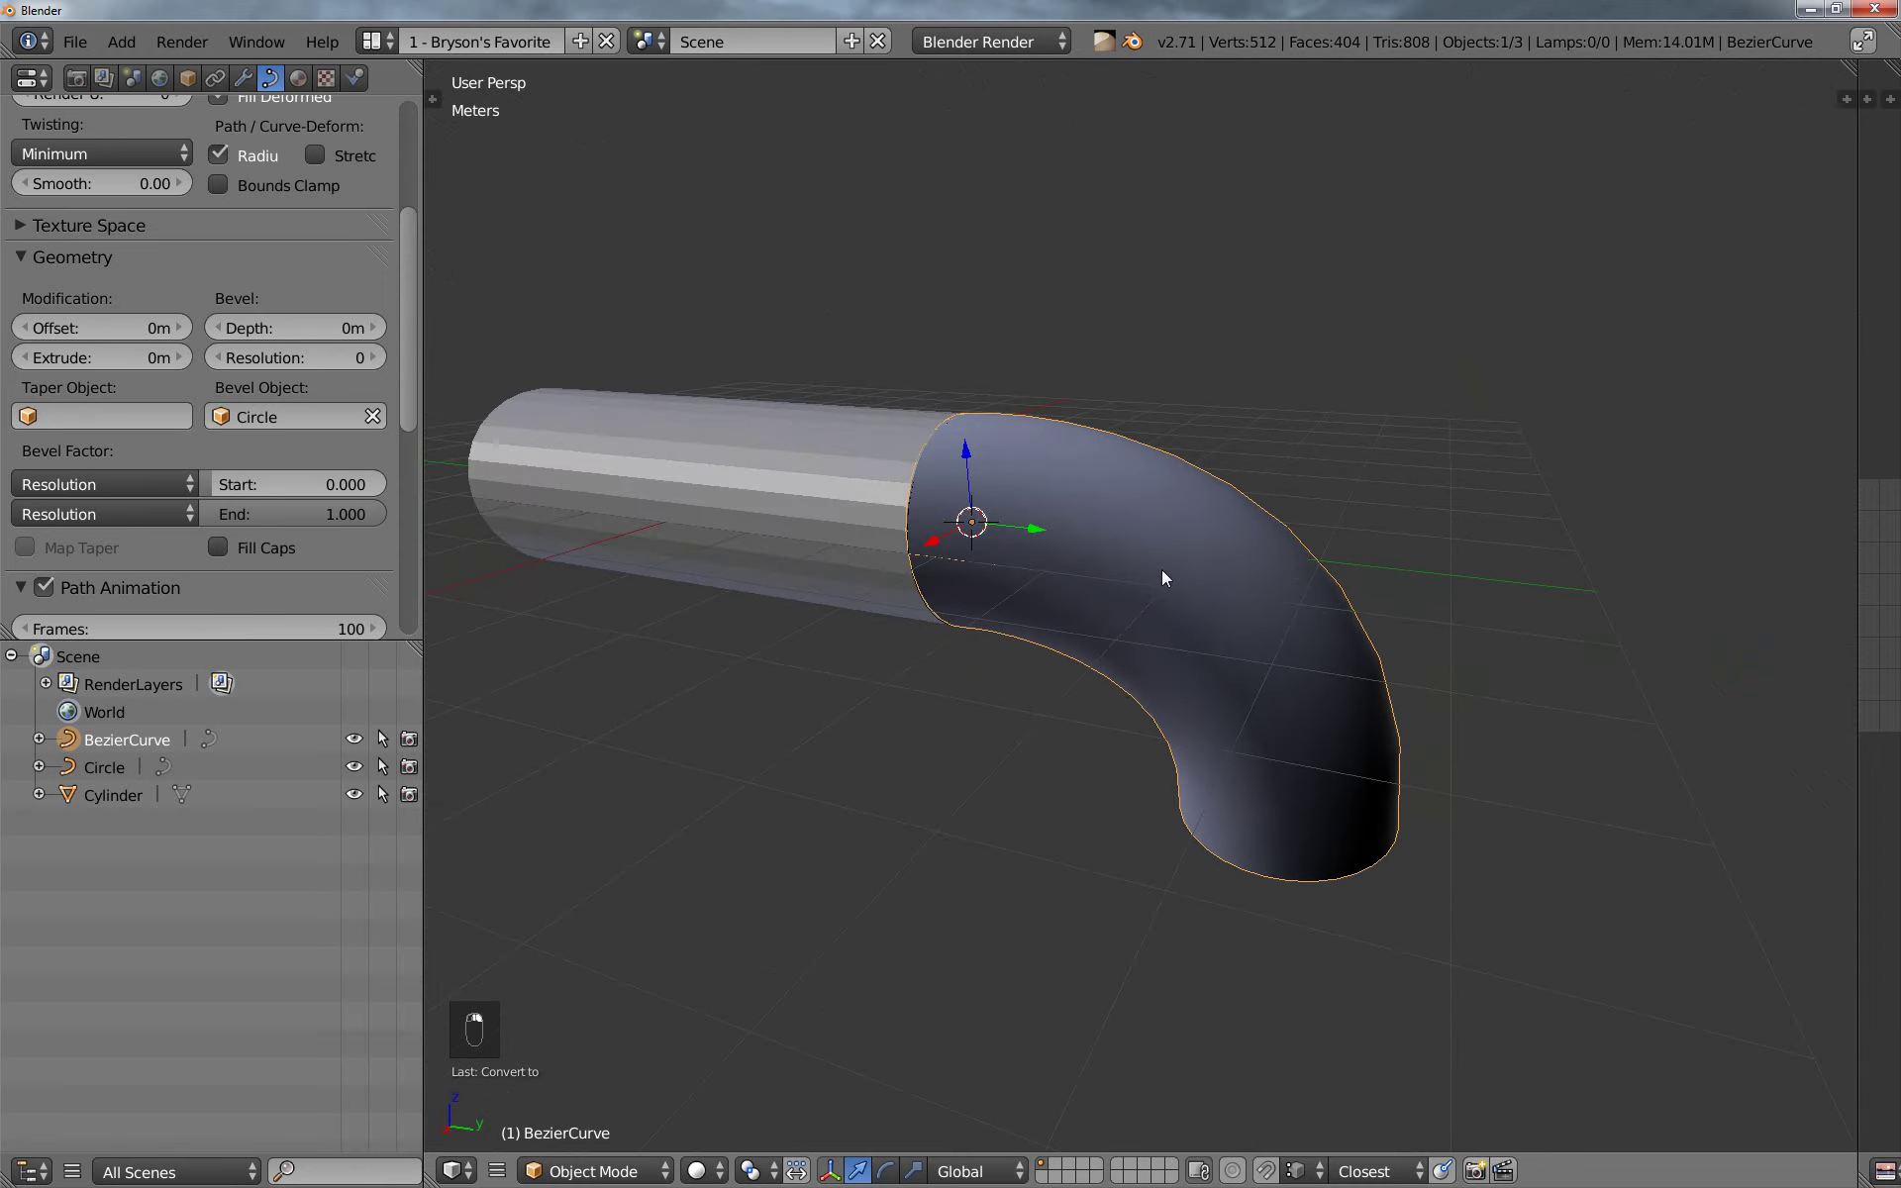
Convert the bent tube curve into a mesh with Mesh from Curve
key("Tab")
key("Tab")
key("Tab")
key("Tab")
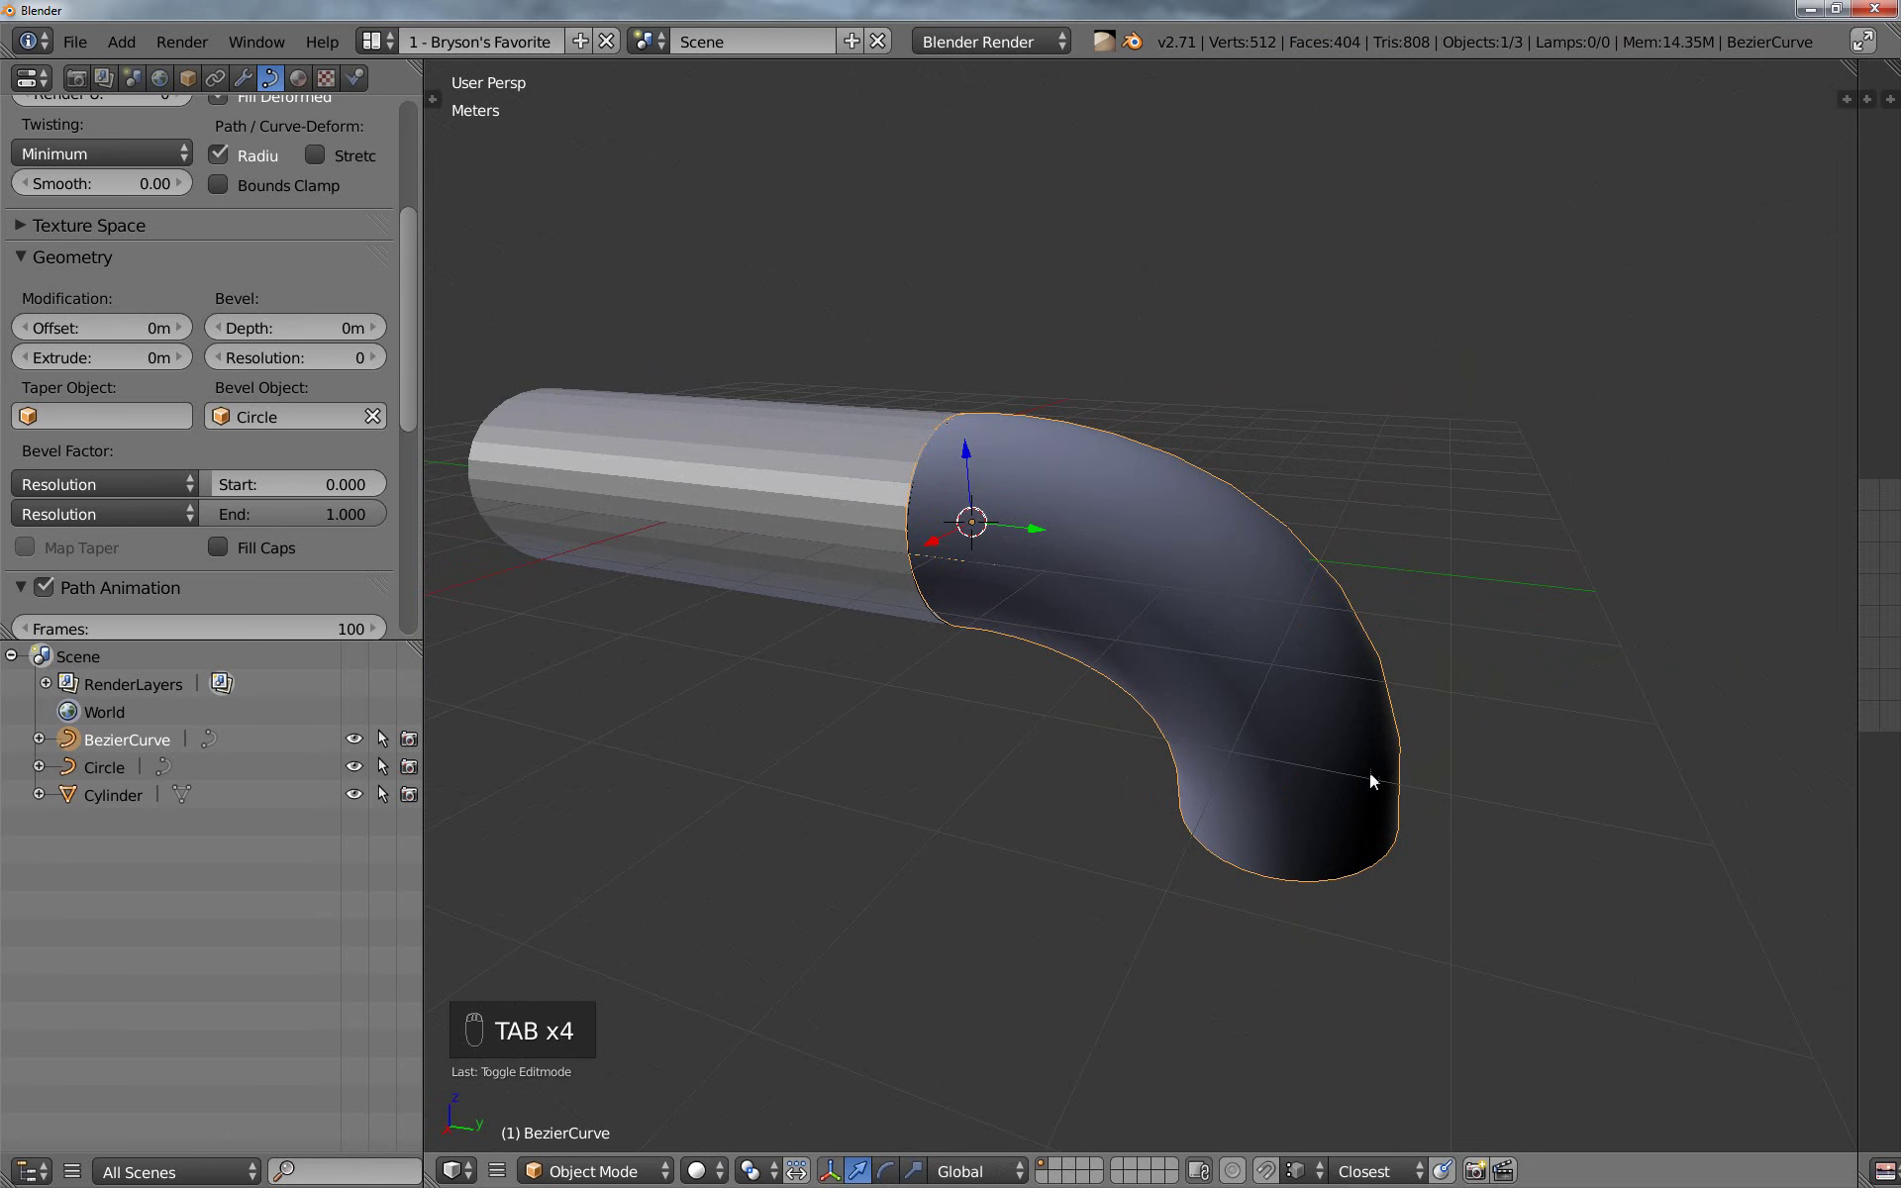
middle_click_drag(1003, 761, 1070, 755)
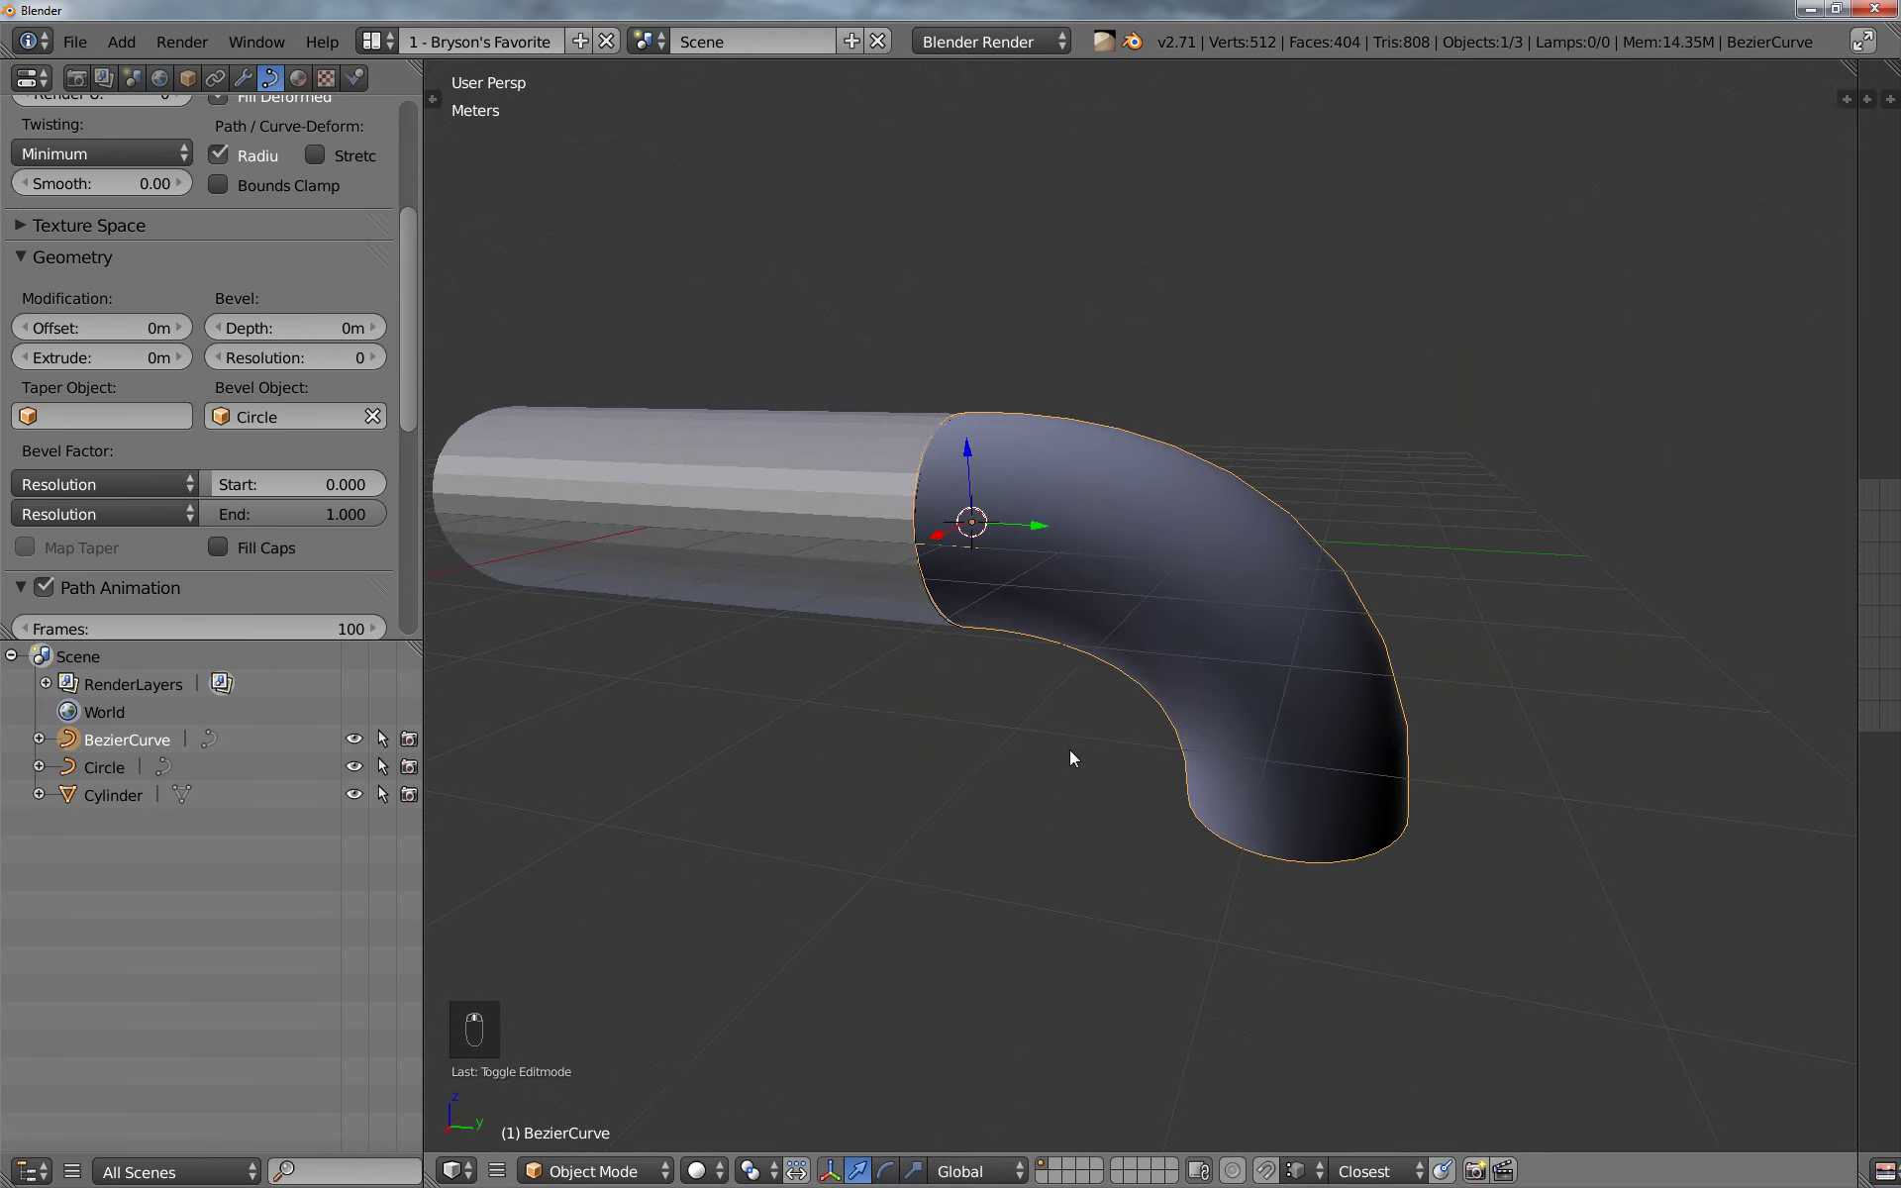
key("alt+c")
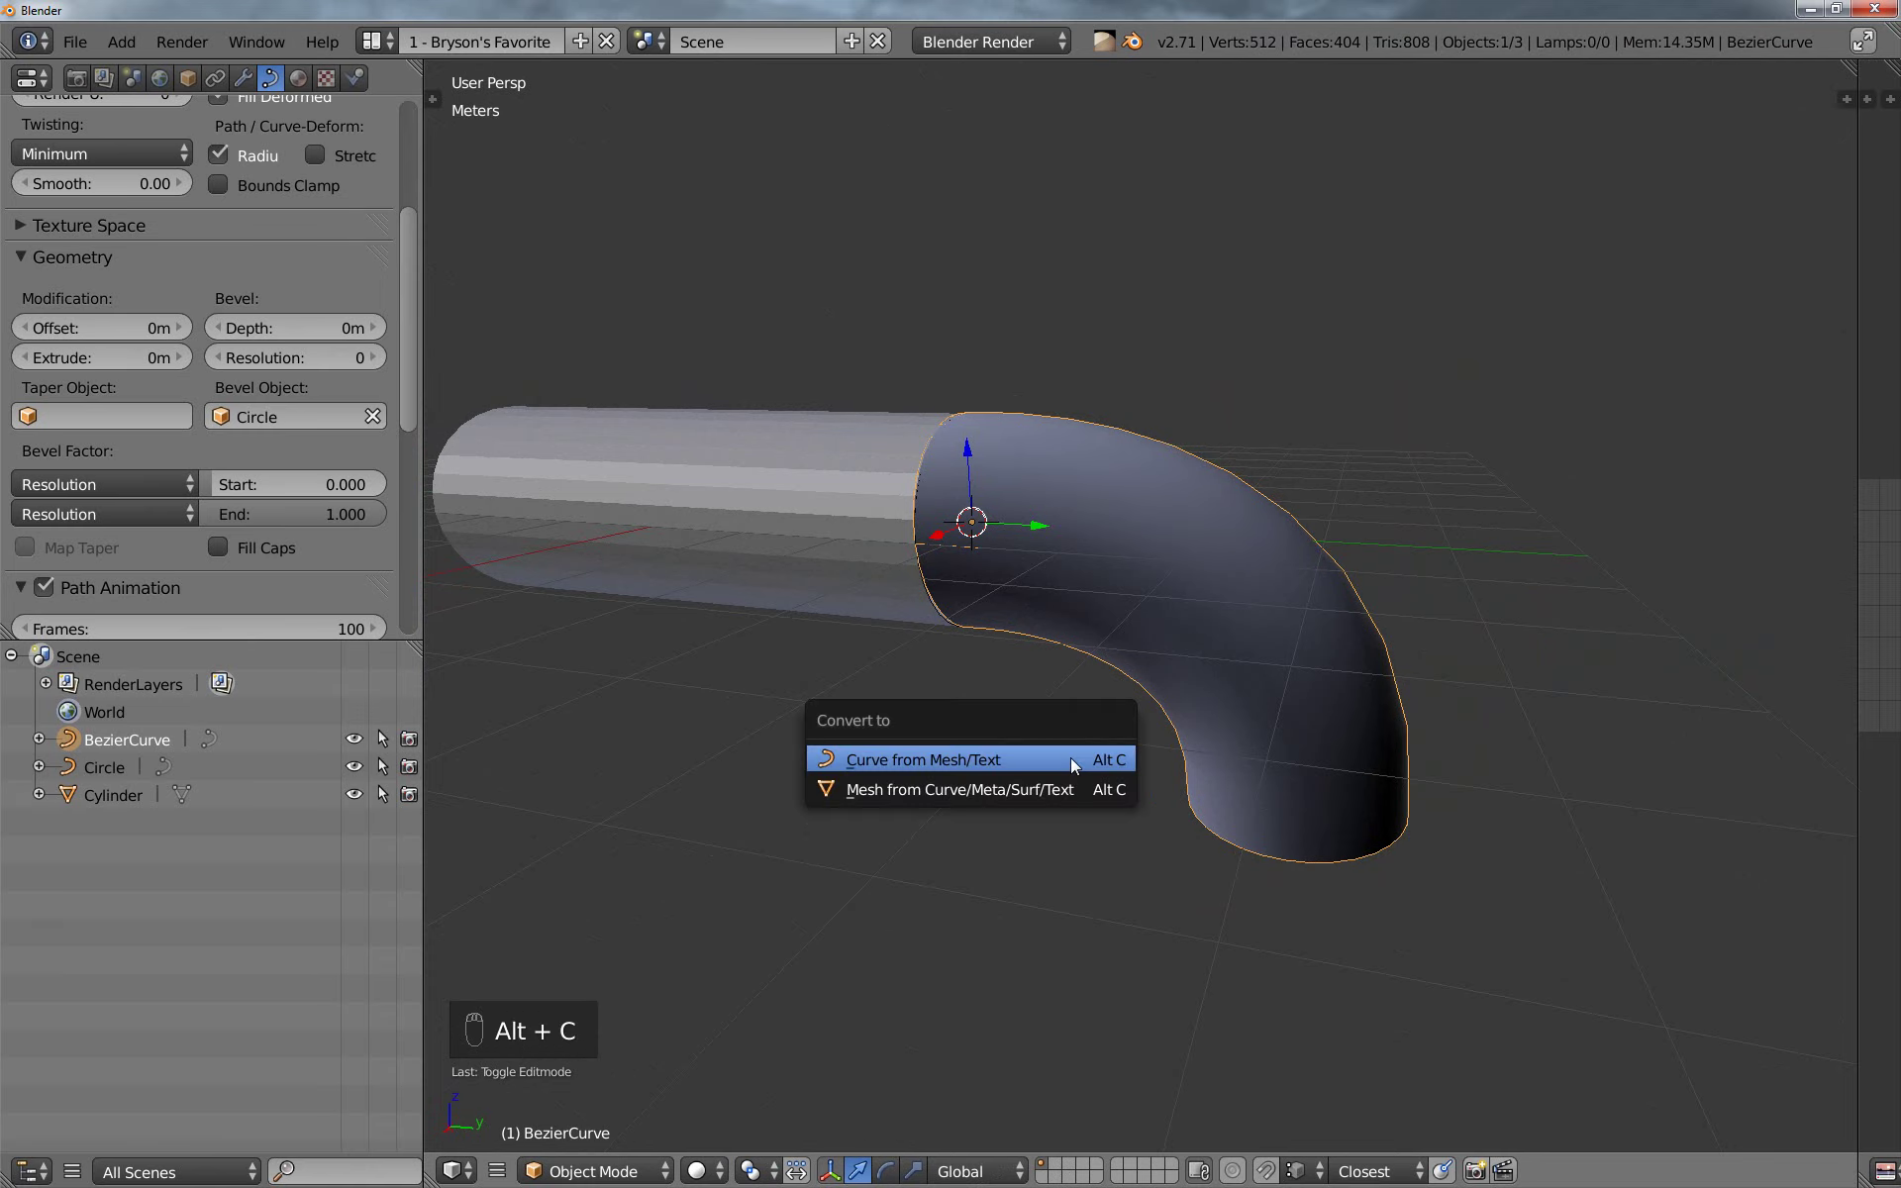
left_click(1018, 787)
middle_click_drag(1018, 790, 1073, 776)
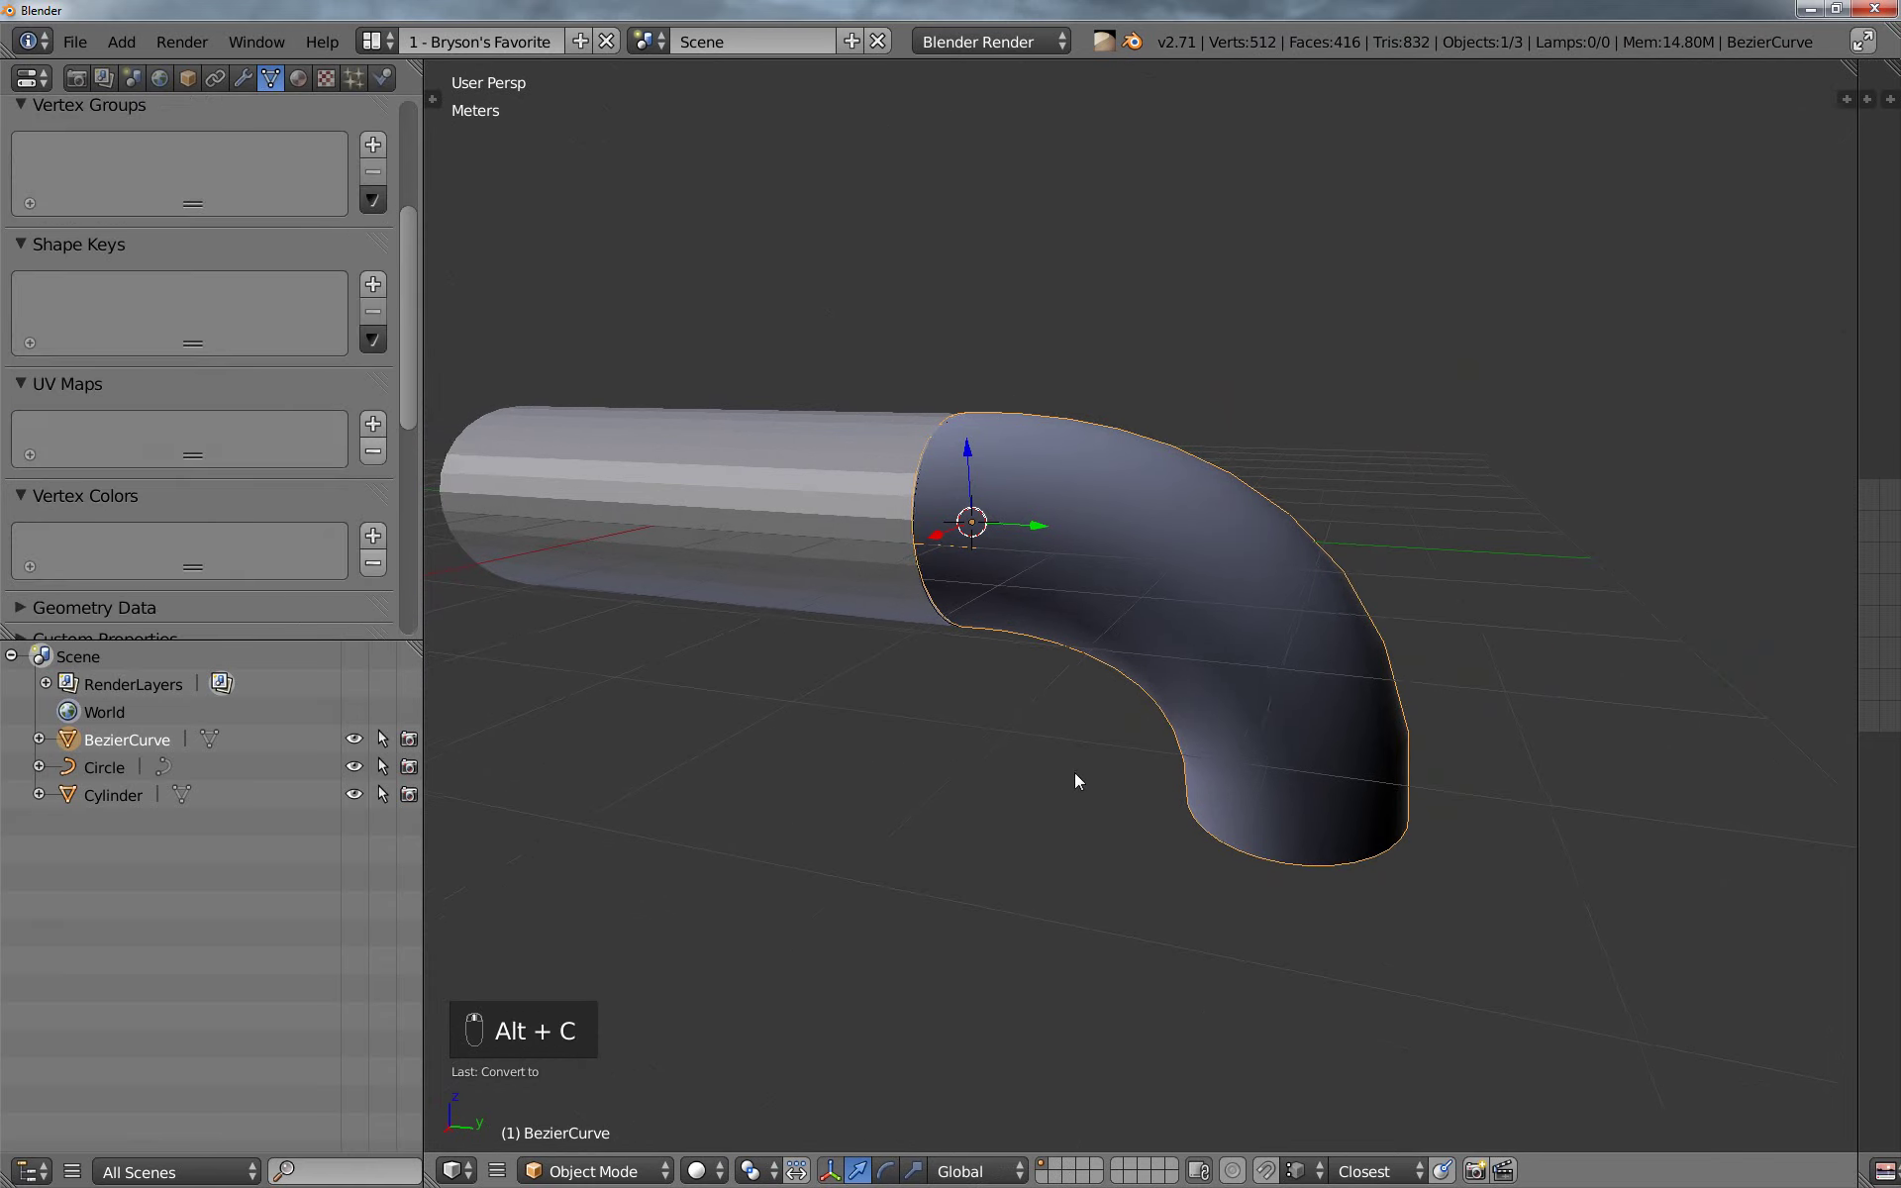
key("Tab")
mouse_move(1150, 688)
middle_mouse_down()
mouse_move(1154, 611)
mouse_move(1193, 703)
mouse_move(1239, 726)
mouse_move(1236, 765)
mouse_move(1105, 629)
mouse_move(1201, 704)
mouse_move(1171, 645)
mouse_move(1259, 630)
mouse_move(1019, 582)
mouse_move(1040, 666)
middle_mouse_up()
key("Tab")
key("Tab")
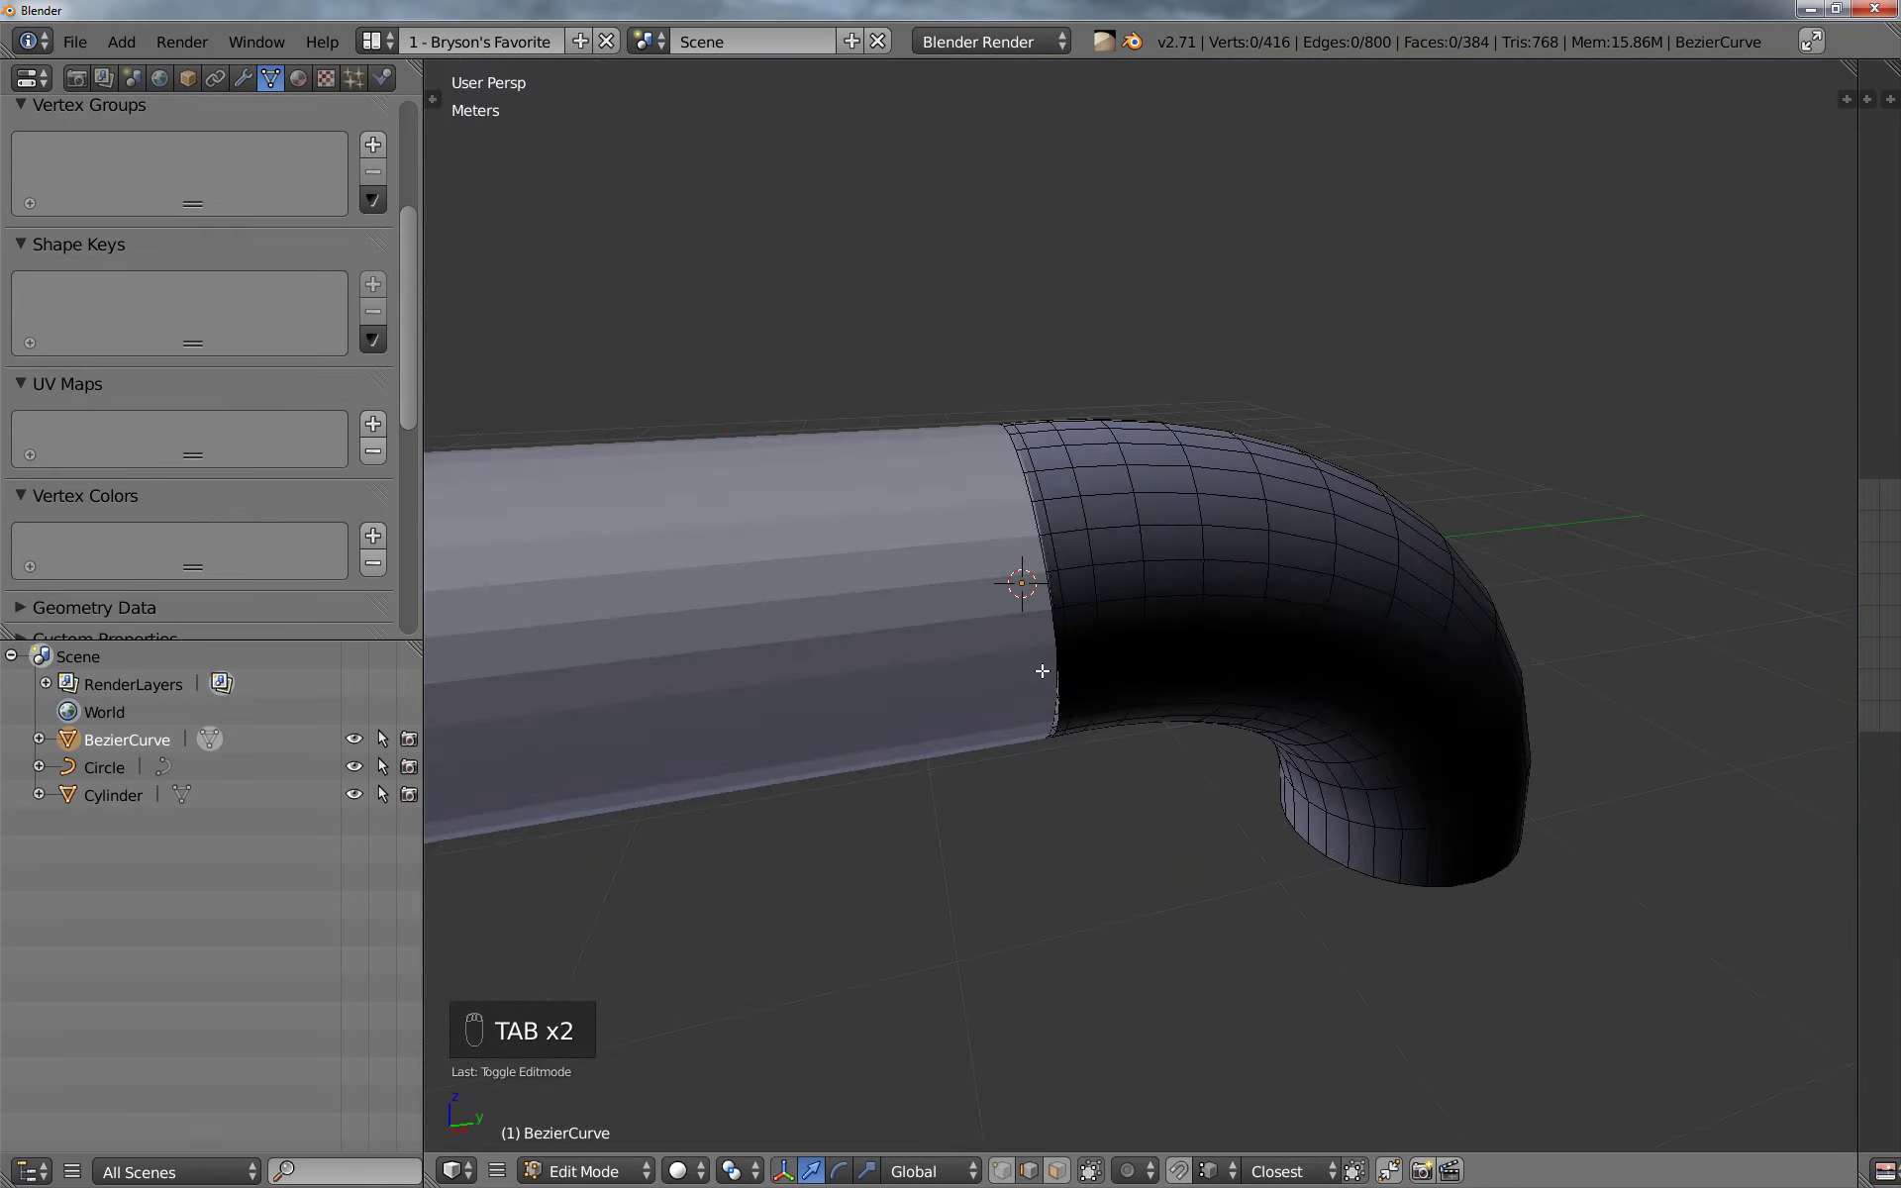
Delete the Circle profile object via the Outliner and enter Edit Mode on the elbow
left_click(107, 769)
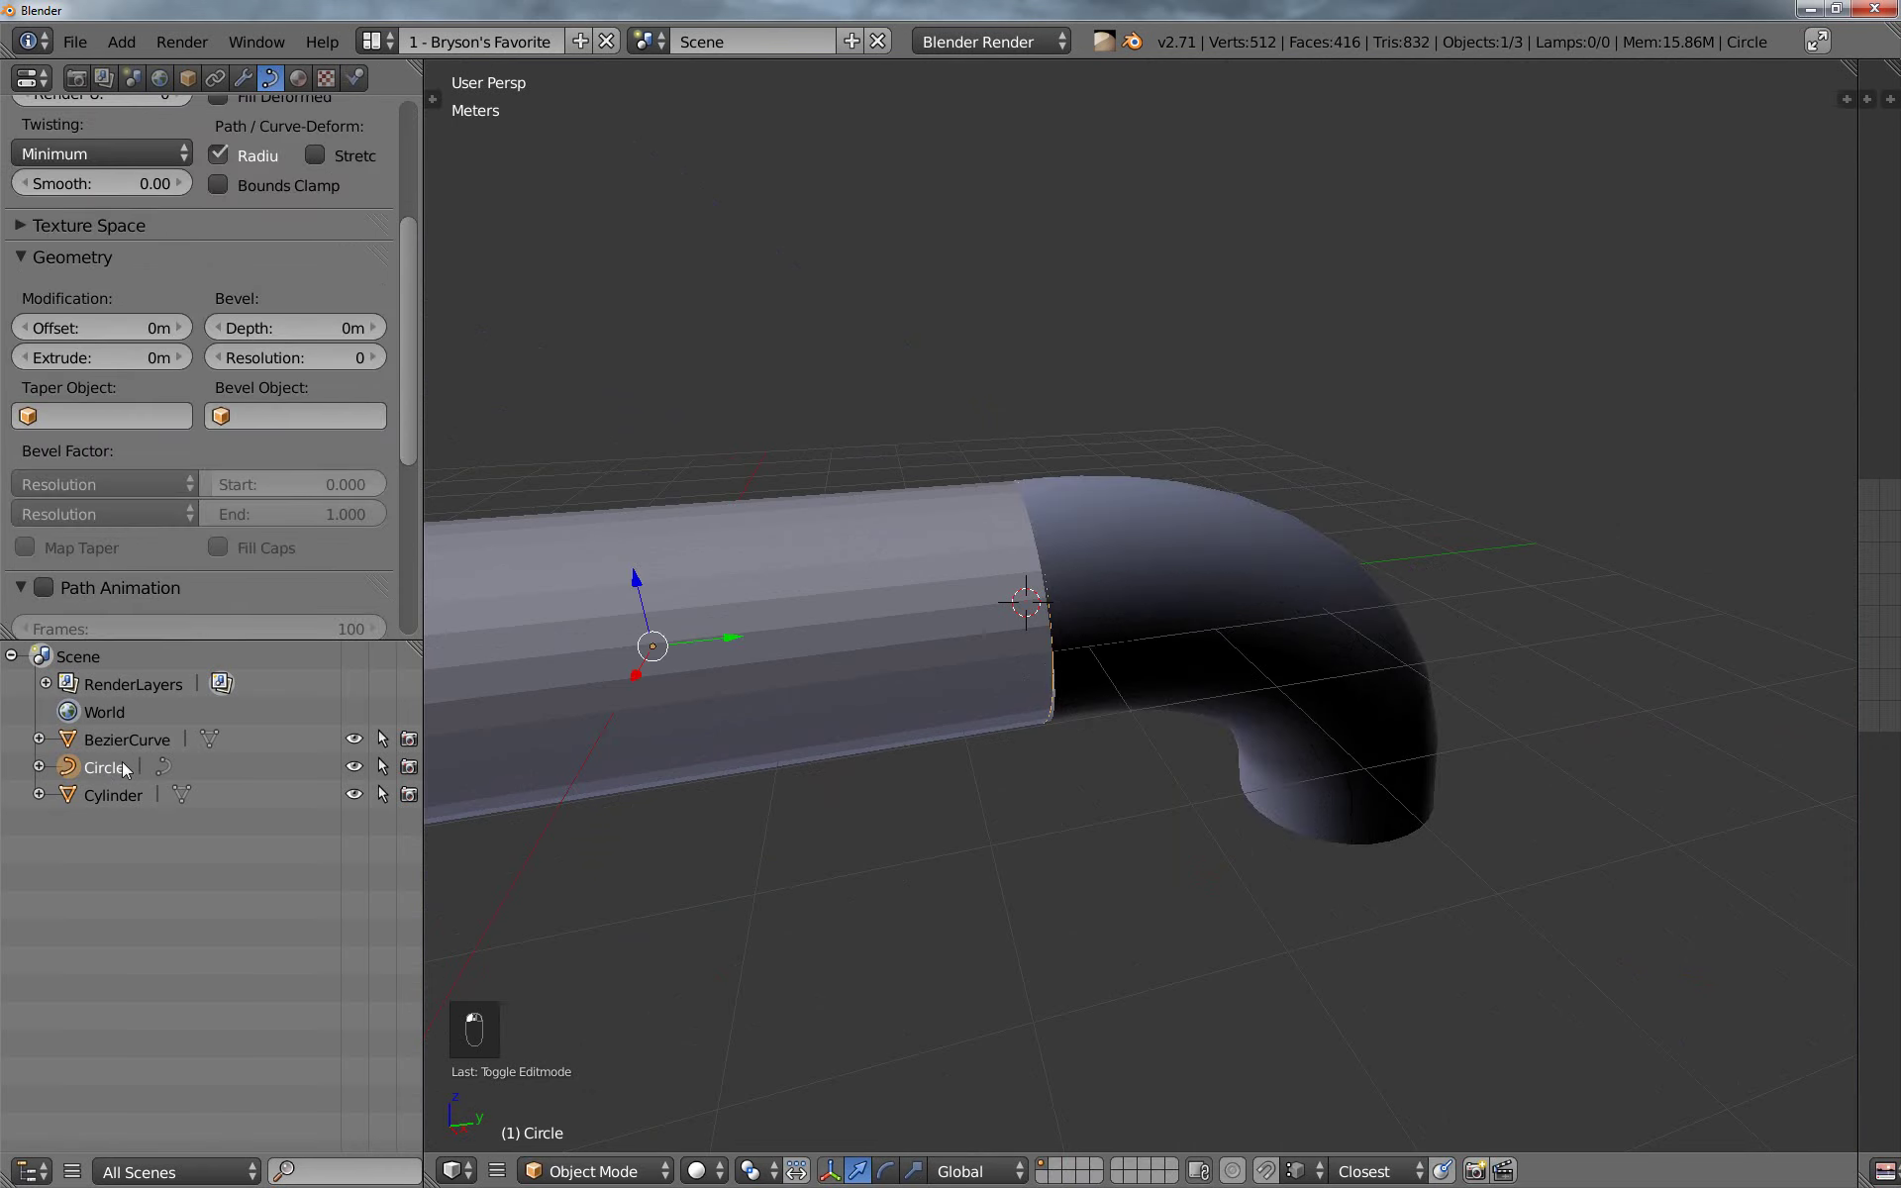
right_click(122, 769)
left_click(122, 763)
middle_click_drag(752, 753, 983, 725)
scroll(1086, 751, "up", 3)
right_click(1081, 698)
key("Tab")
In face select mode, select the two face rings at the elbow's junction end
key("ctrl+Tab")
left_click(984, 728)
scroll(906, 611, "up", 1)
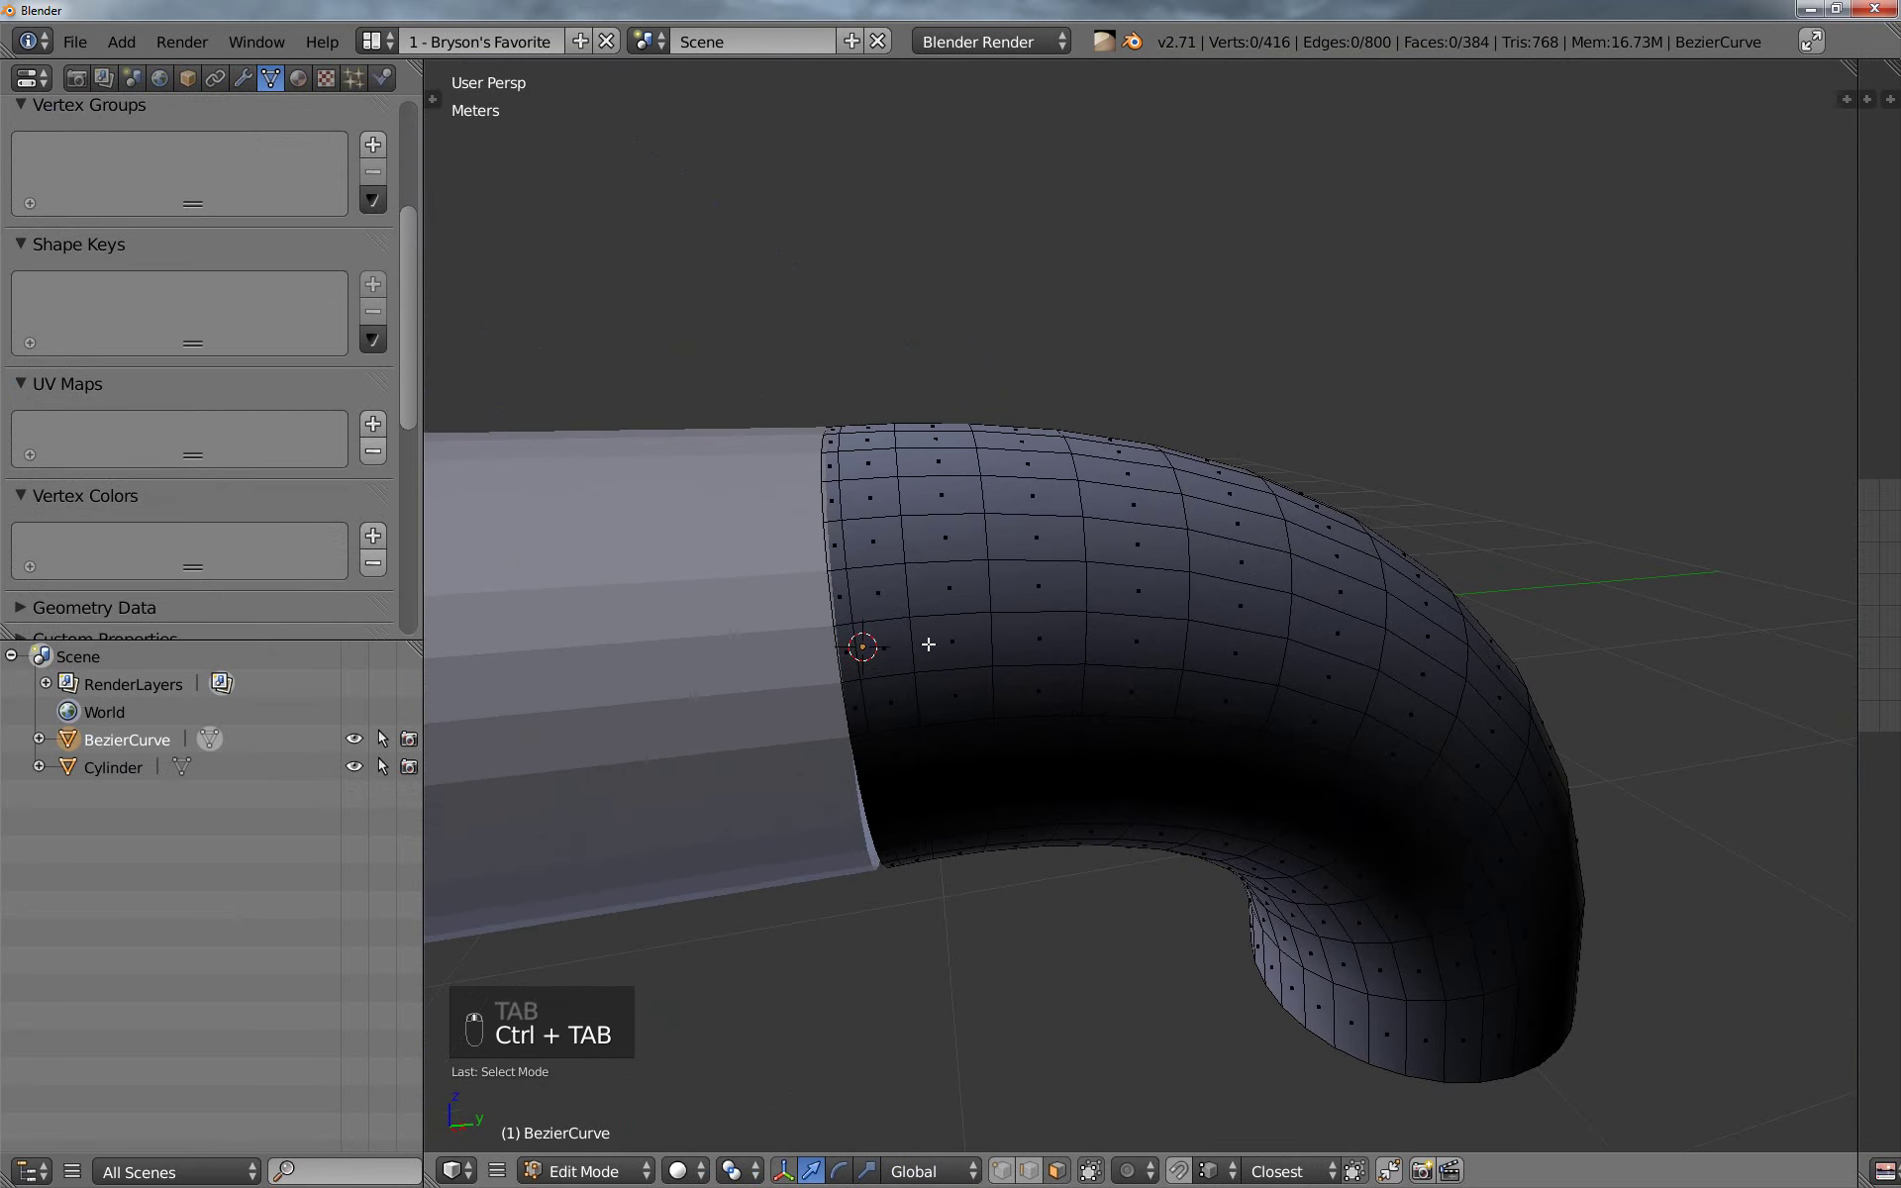
scroll(925, 645, "up", 1)
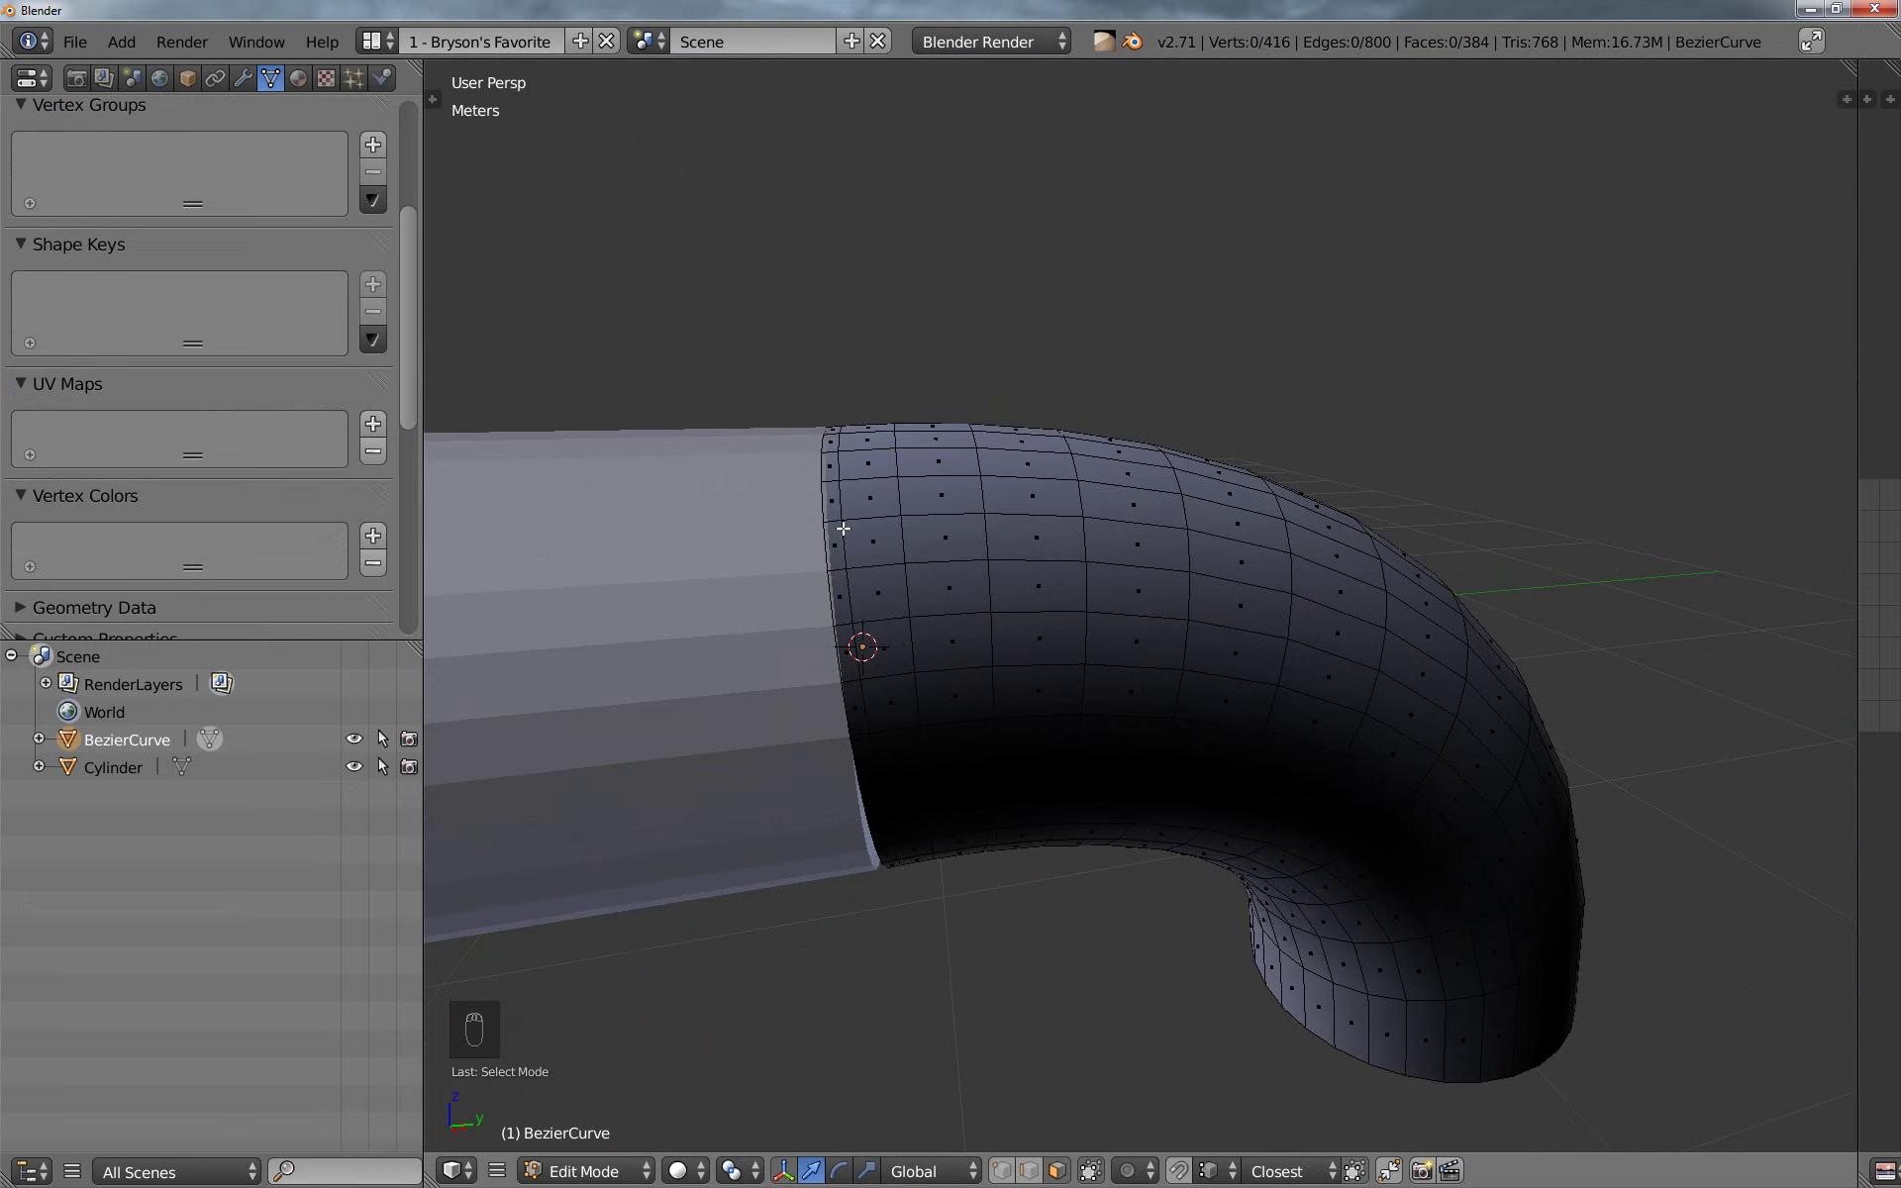
right_click(841, 560, "alt")
key("a")
right_click(890, 591, "alt")
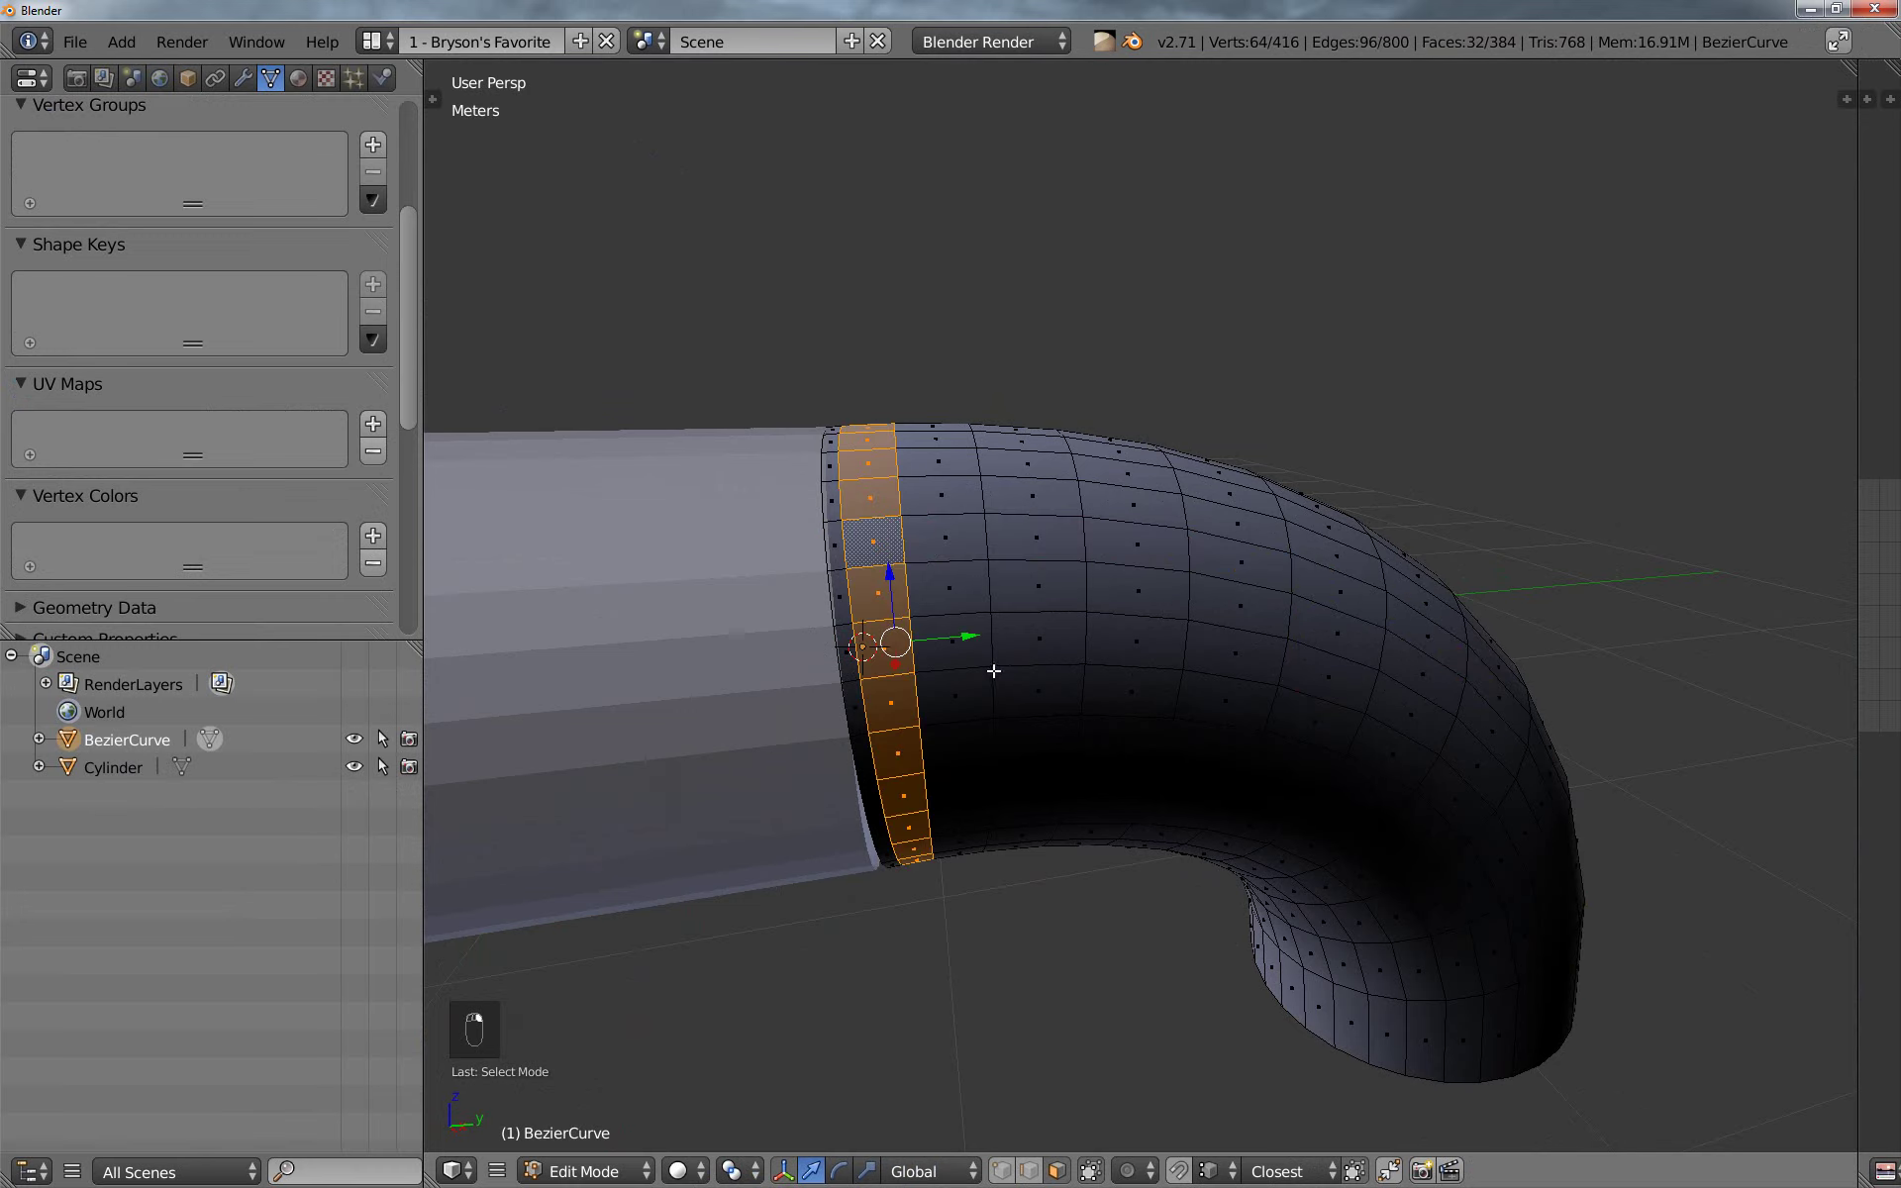
middle_click_drag(994, 671, 919, 616)
key("a")
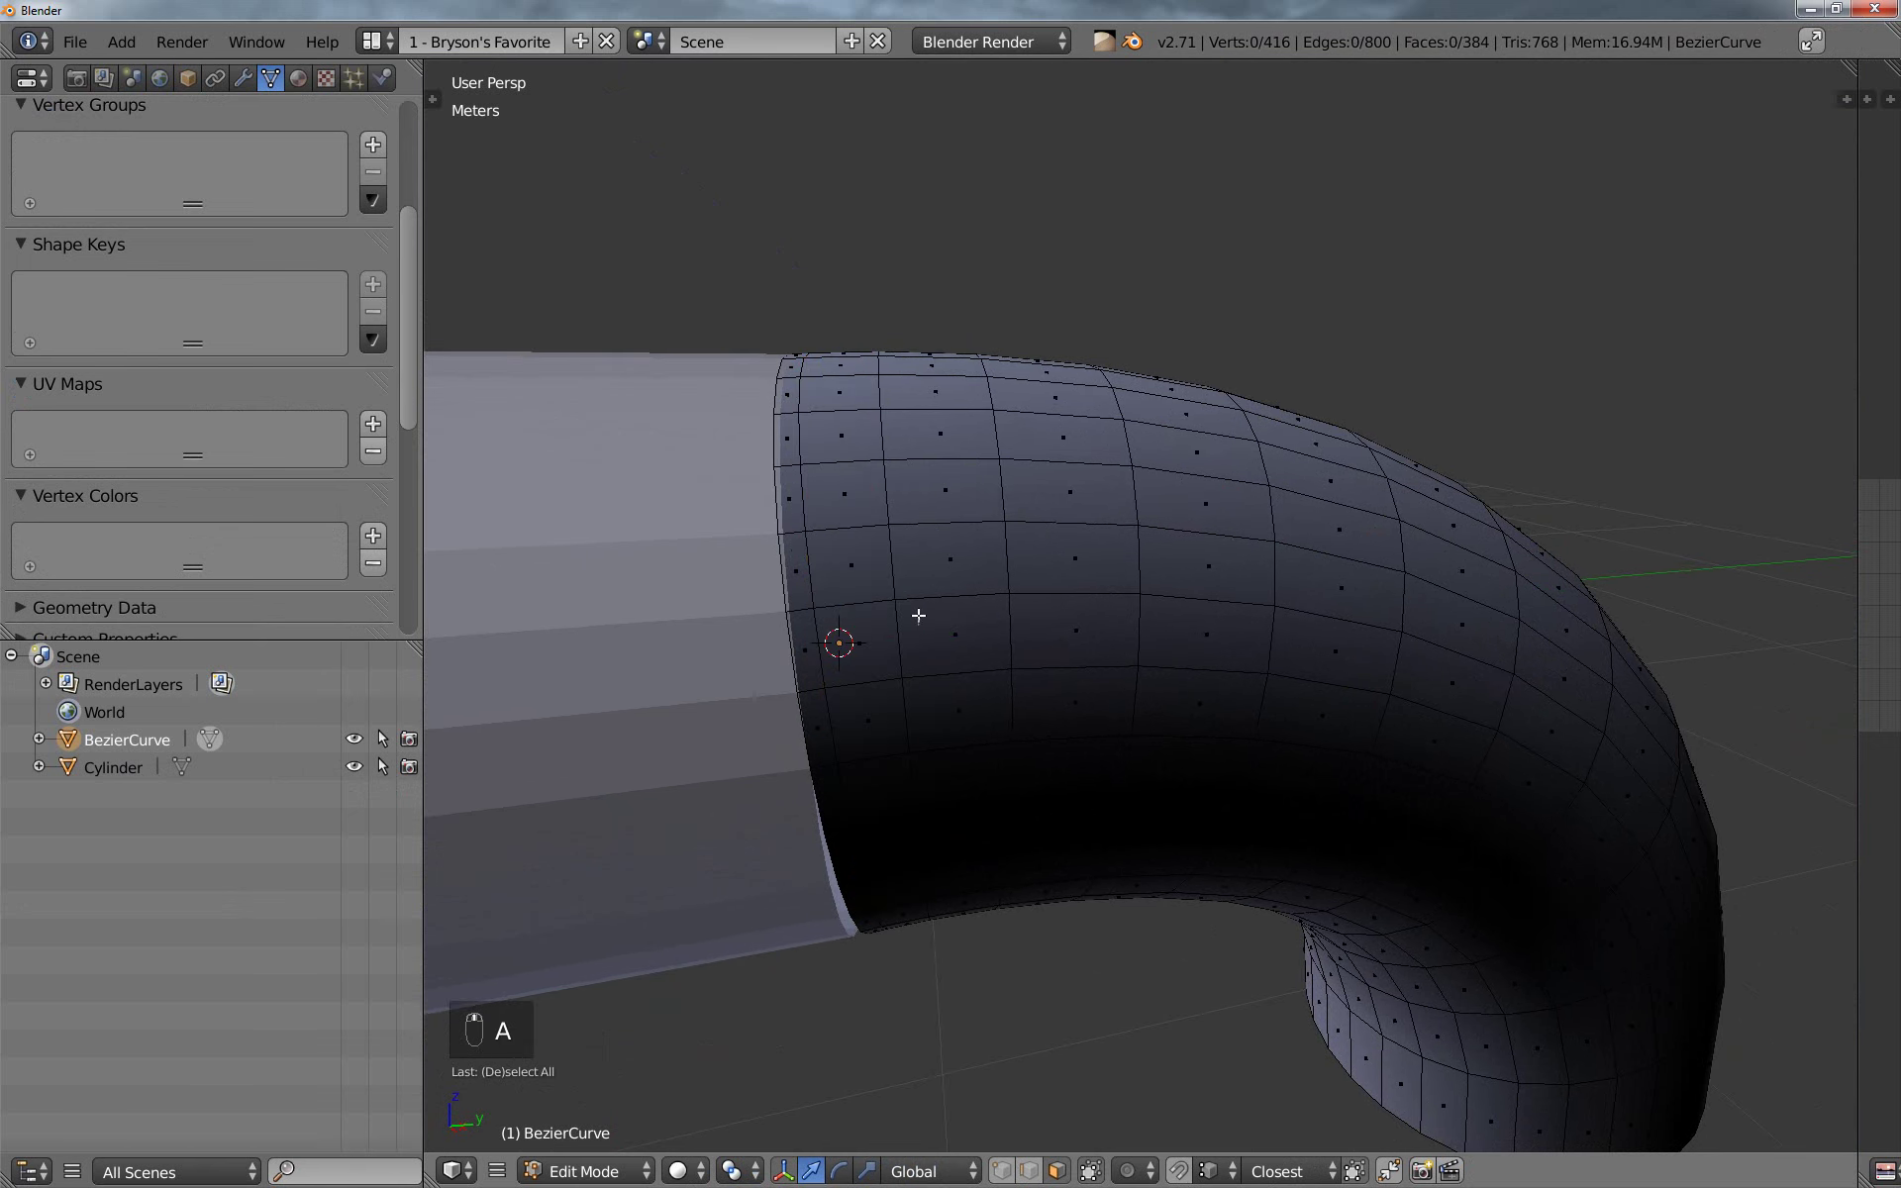
right_click(788, 475, "alt")
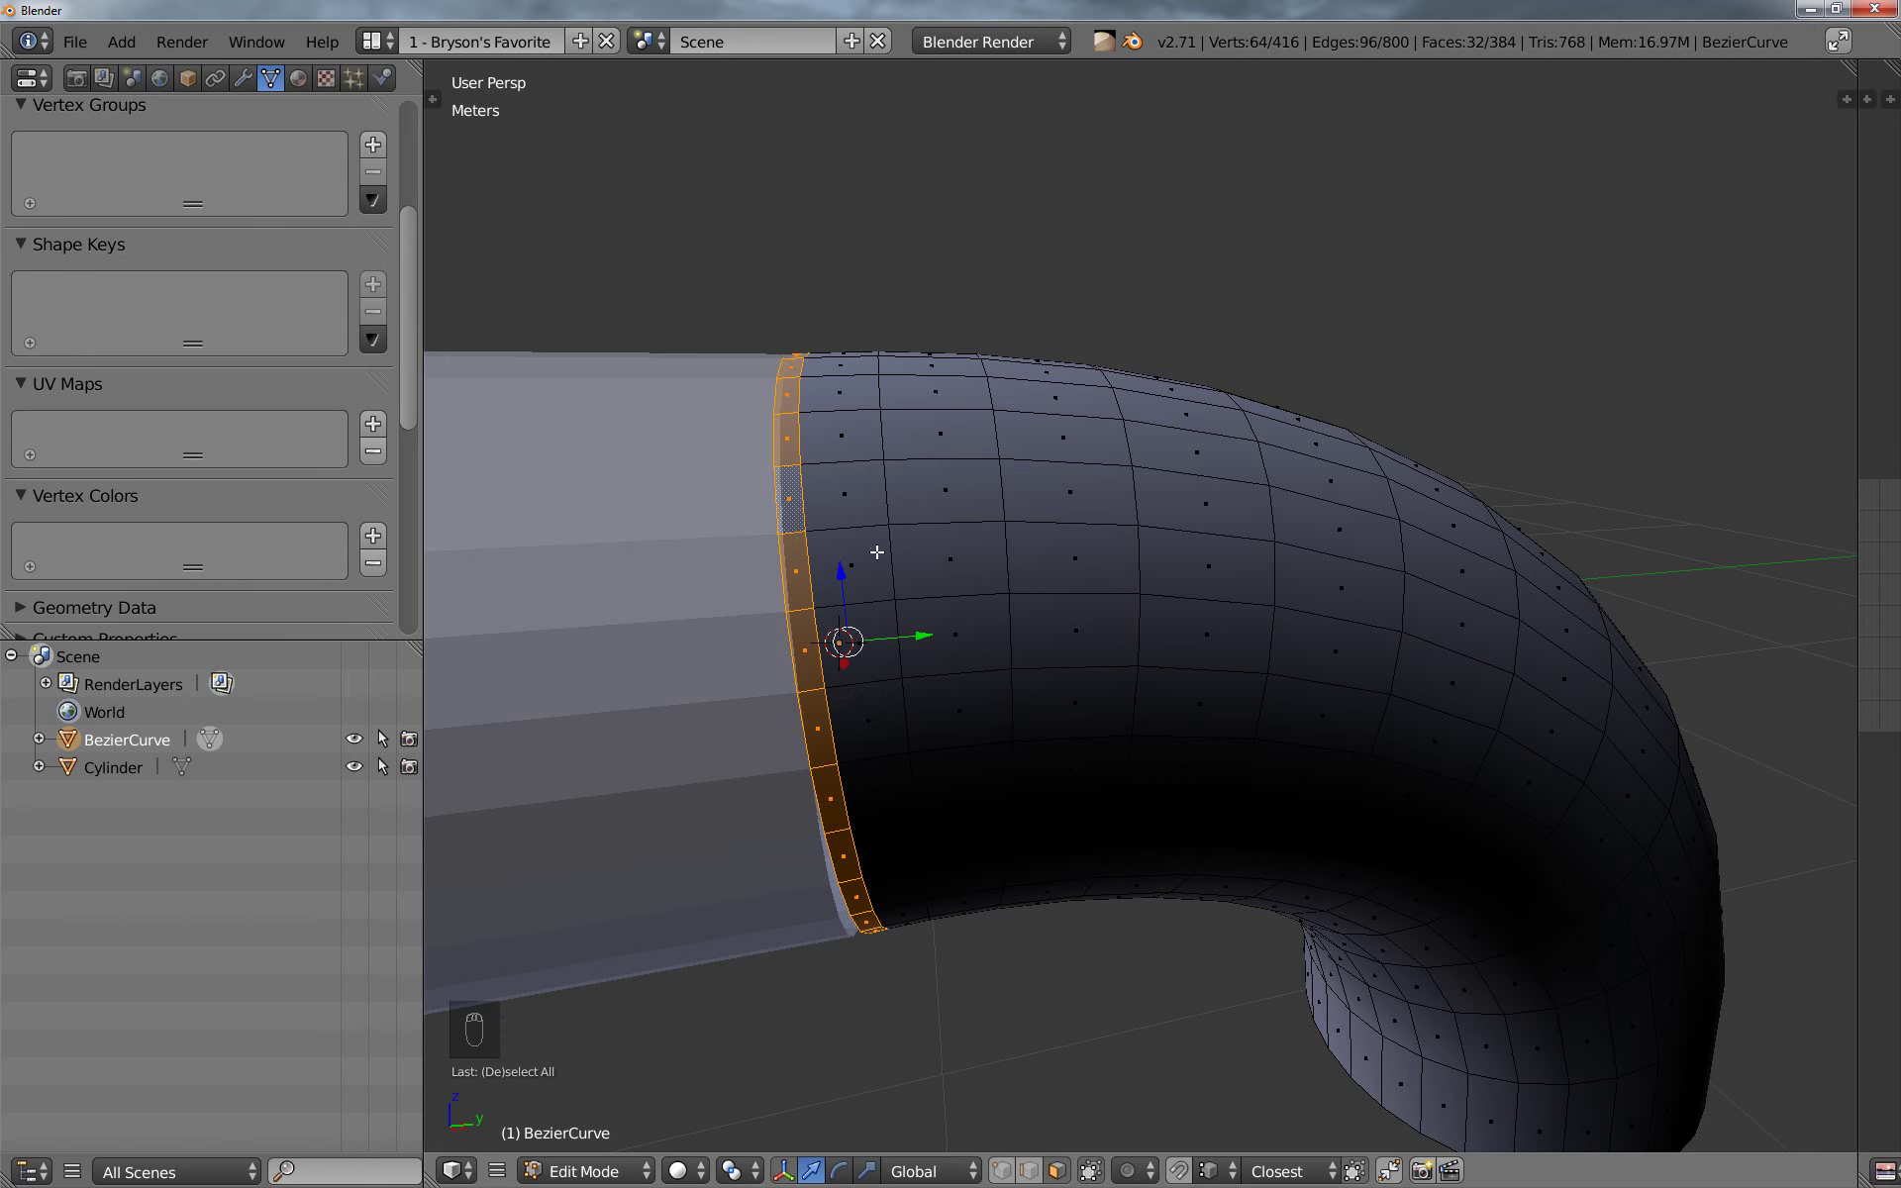
right_click(840, 485, "alt+shift")
middle_click_drag(987, 869, 996, 776)
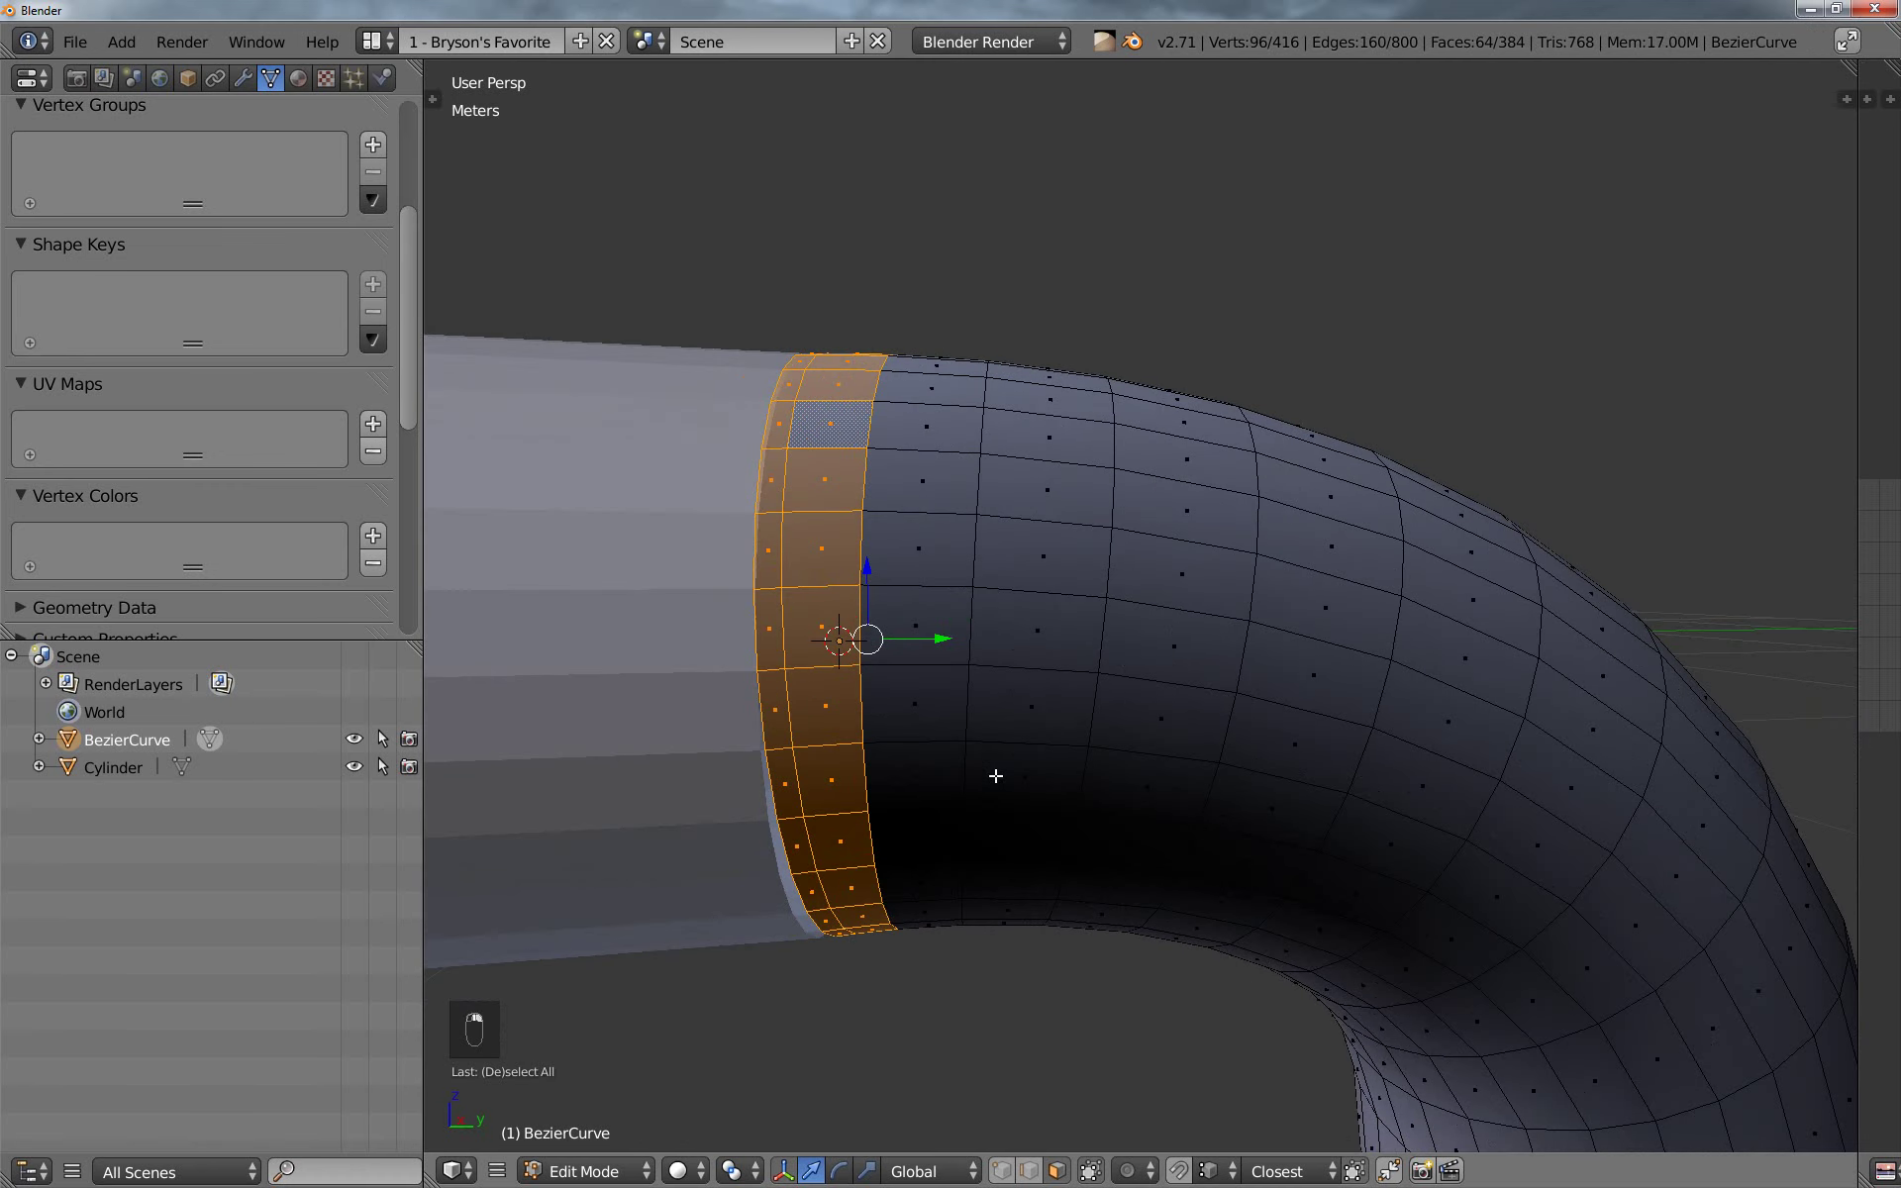
Delete the two selected face rings, leaving a gap to the cylinder
key("x")
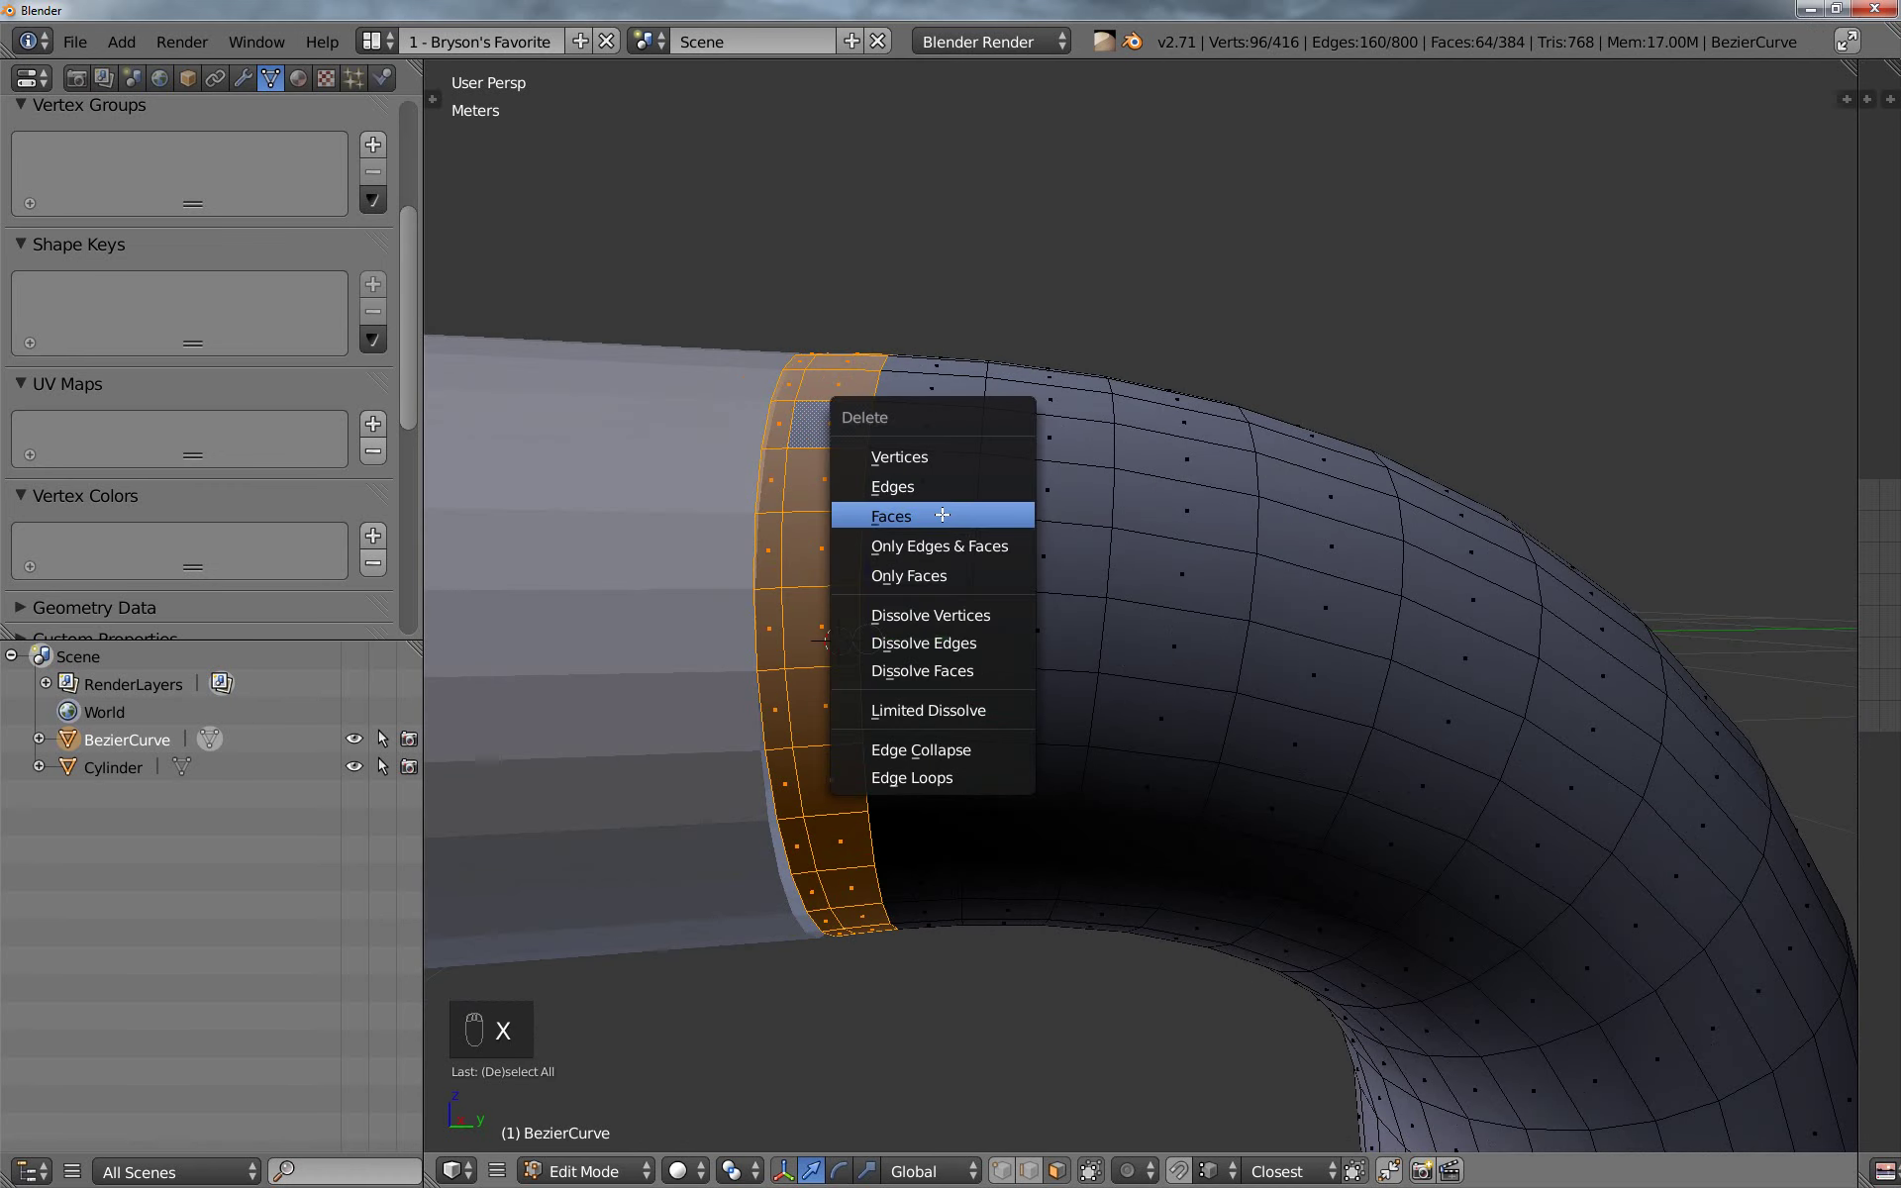
left_click(1010, 514)
middle_click_drag(1048, 637, 1040, 679)
Join the elbow and the straight cylinder into a single Cylinder mesh with Ctrl+J
key("Tab")
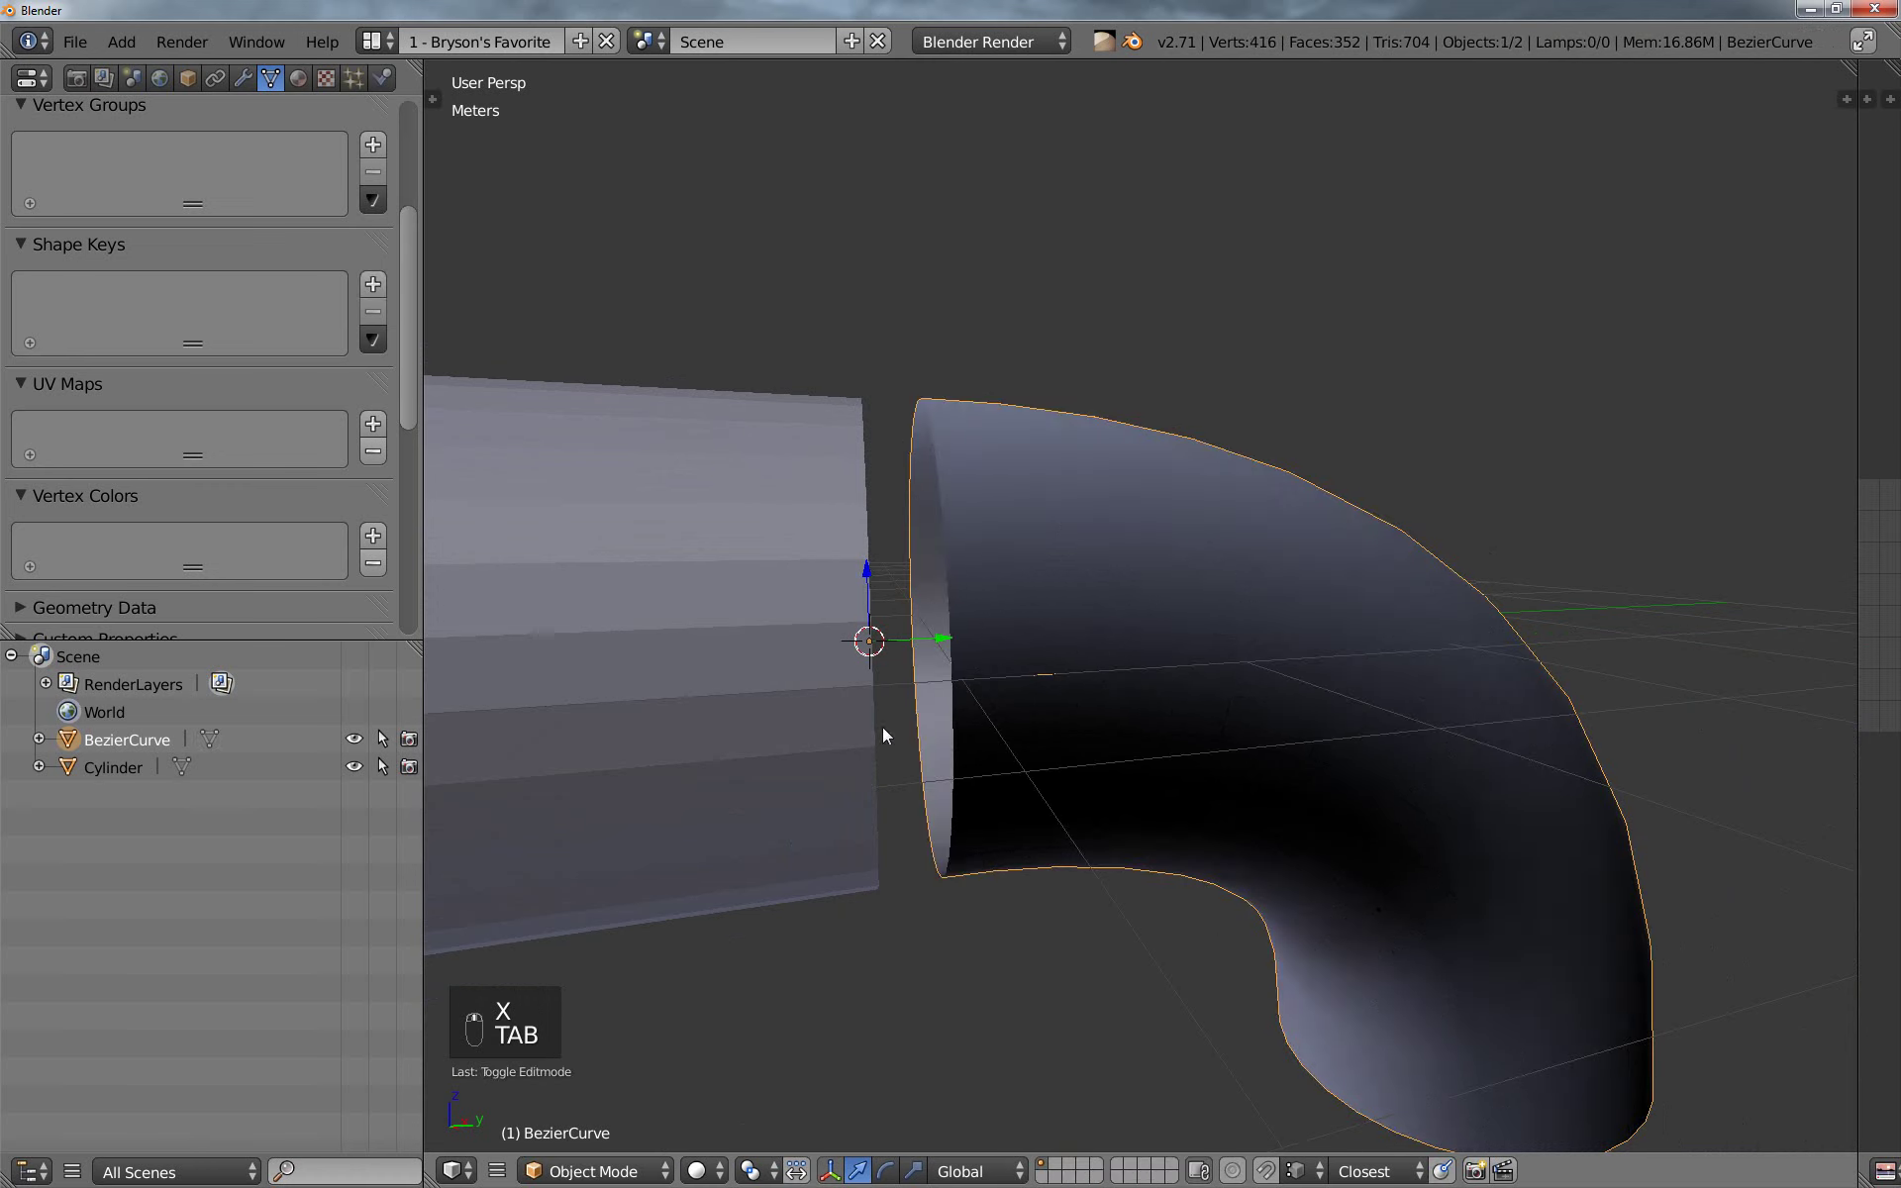
scroll(871, 708, "up", 2)
scroll(866, 702, "down", 2)
right_click(771, 661, "shift")
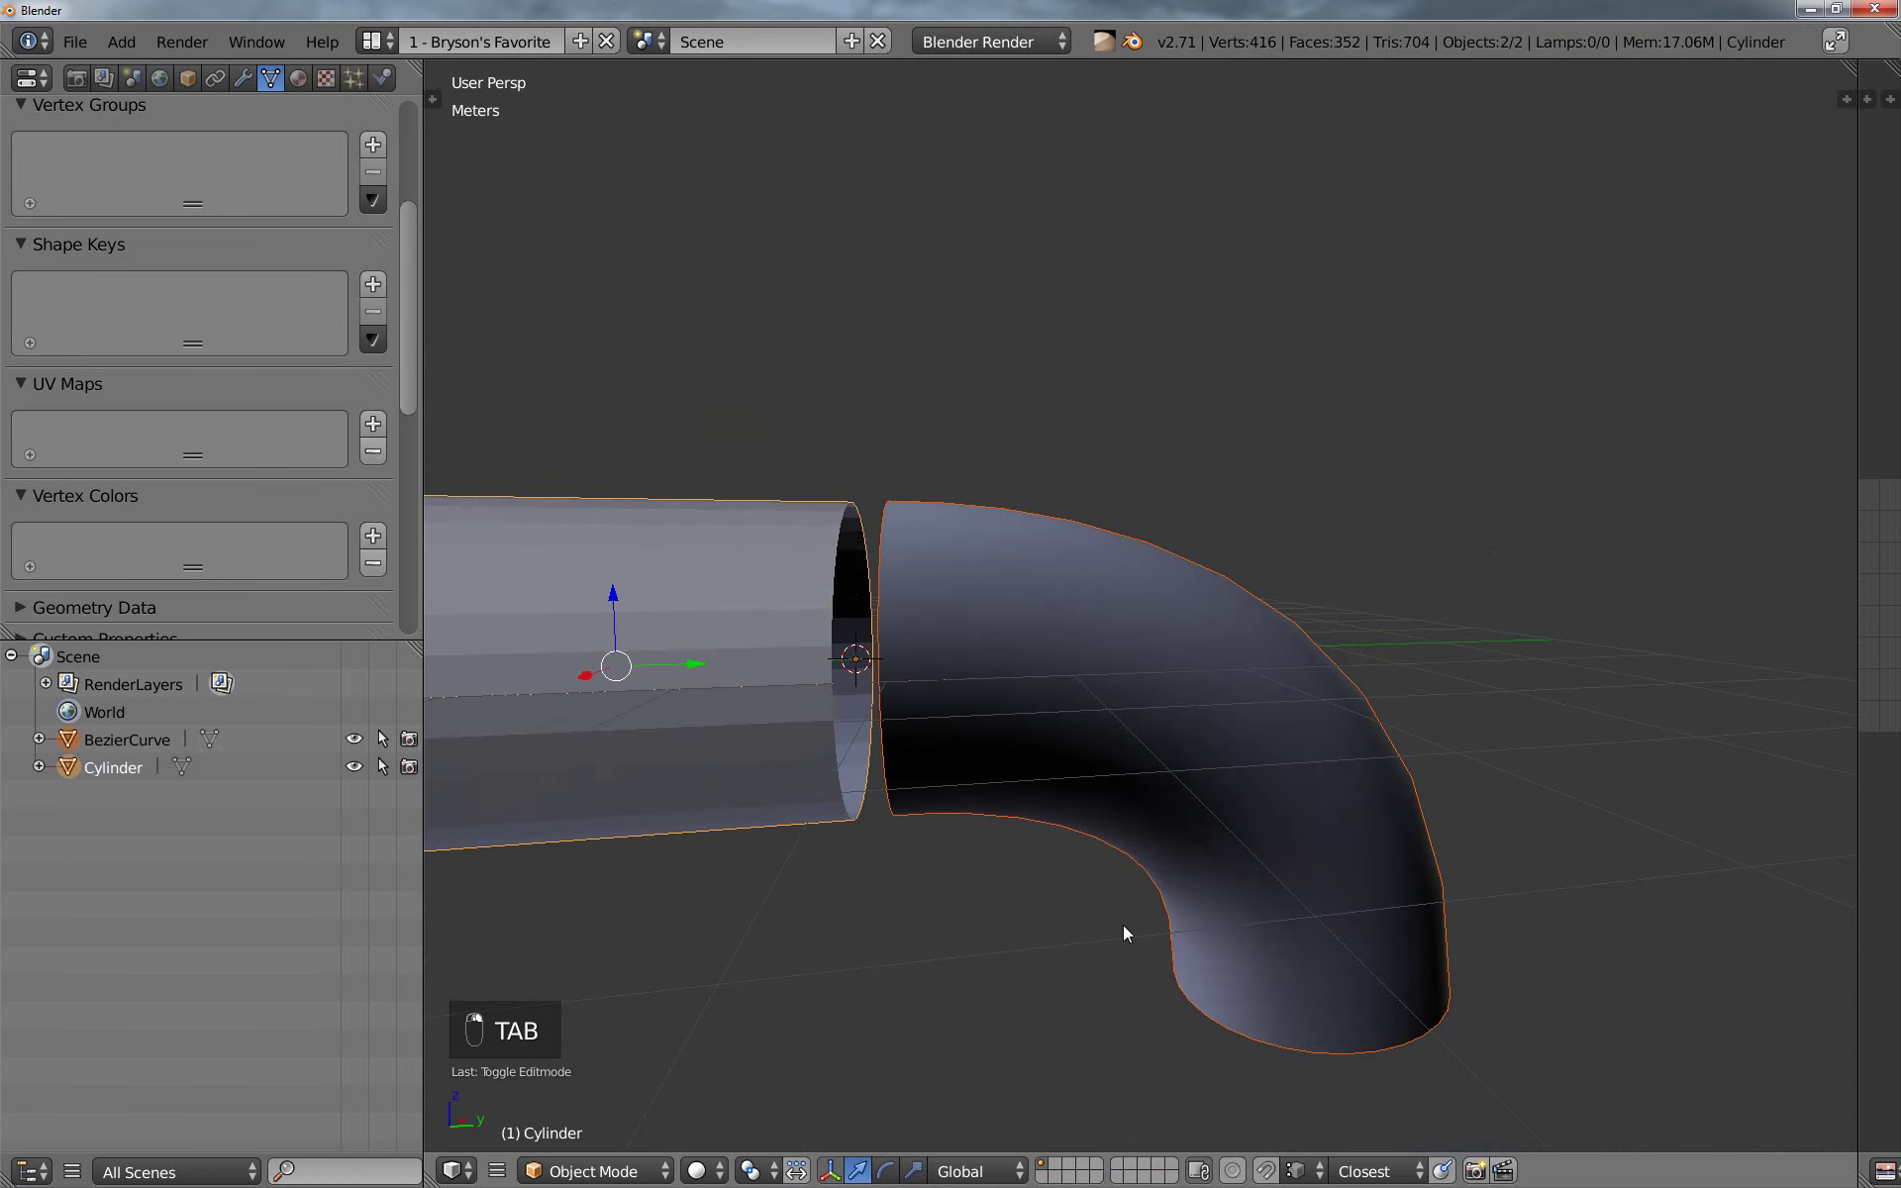
key("ctrl+j")
scroll(1013, 939, "up", 2)
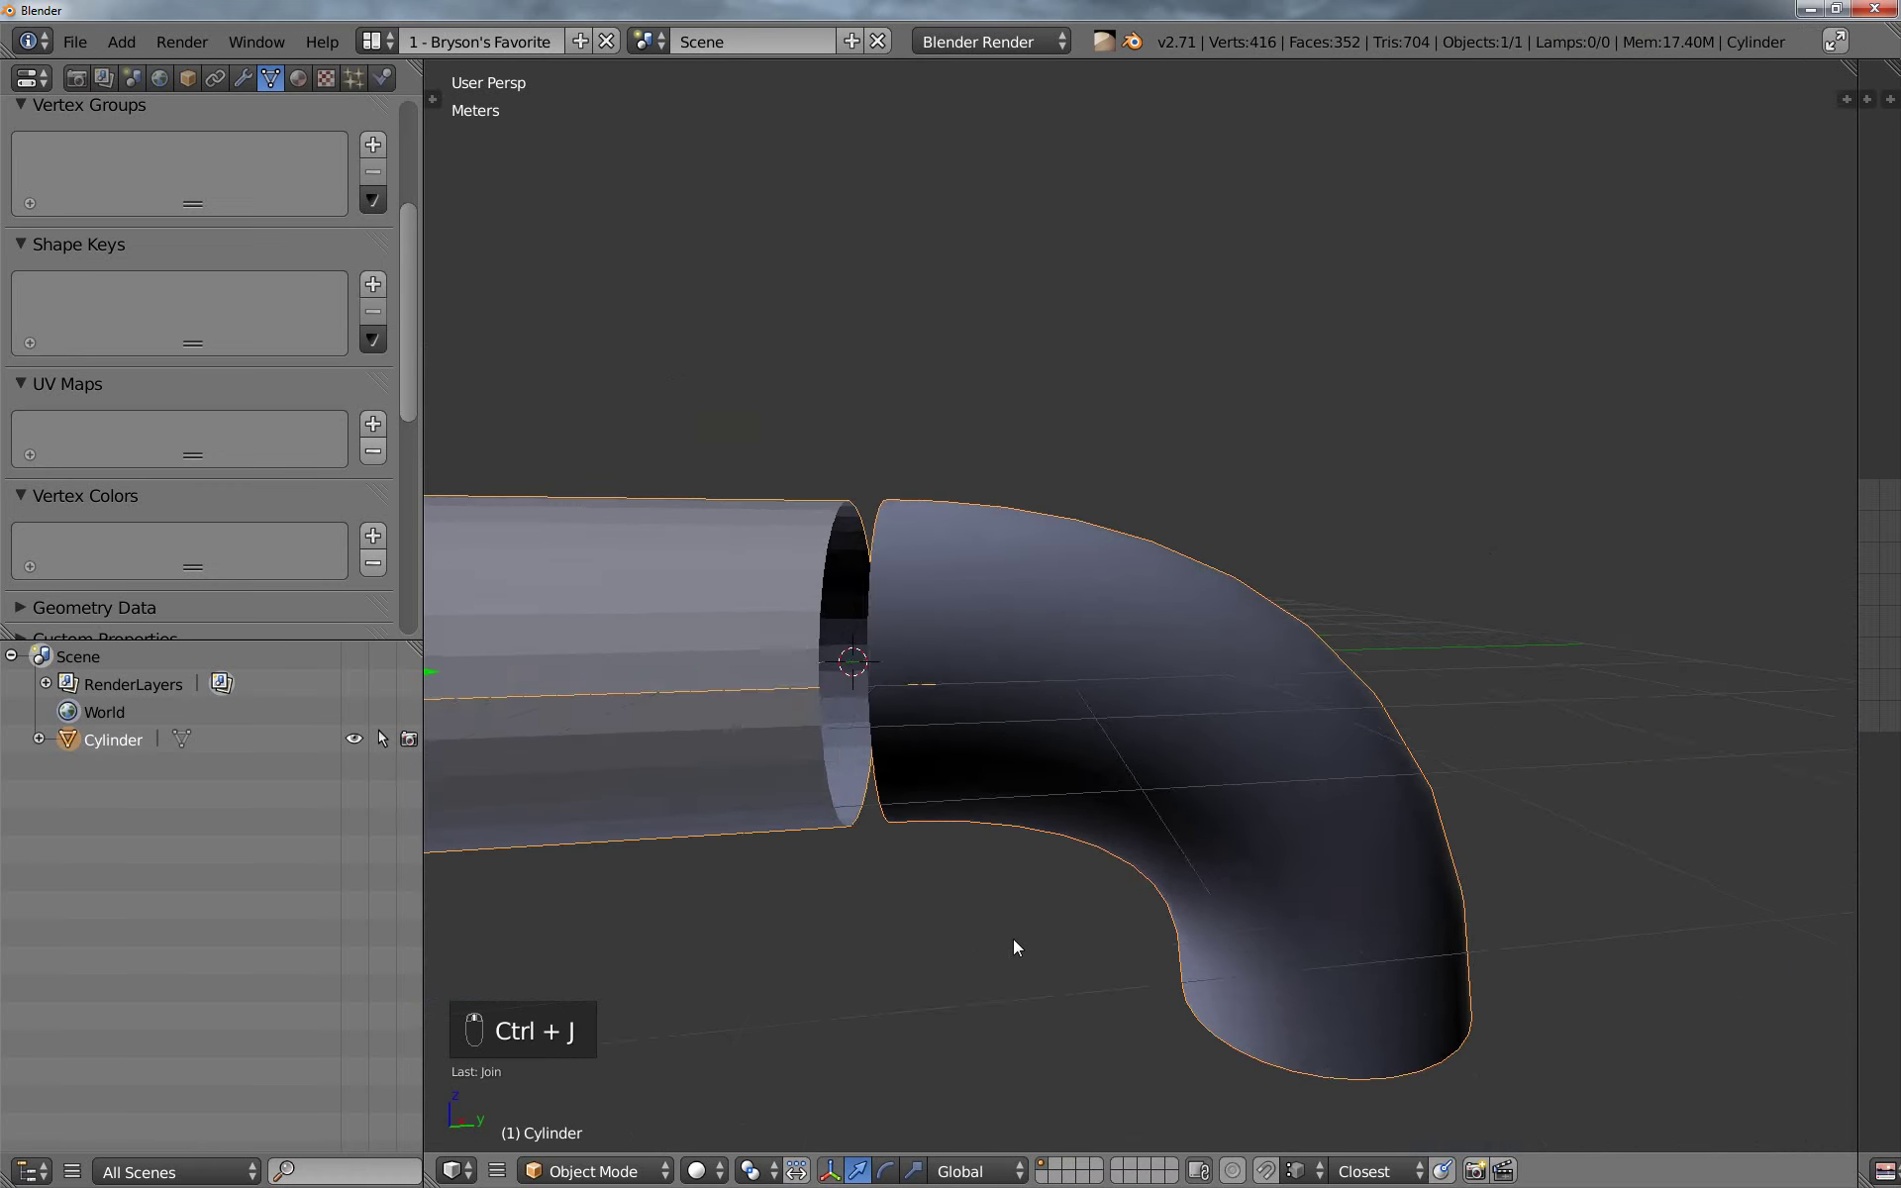
In edge select mode, select the cylinder's open end loop and the elbow's facing rim
key("Tab")
scroll(912, 666, "up", 2)
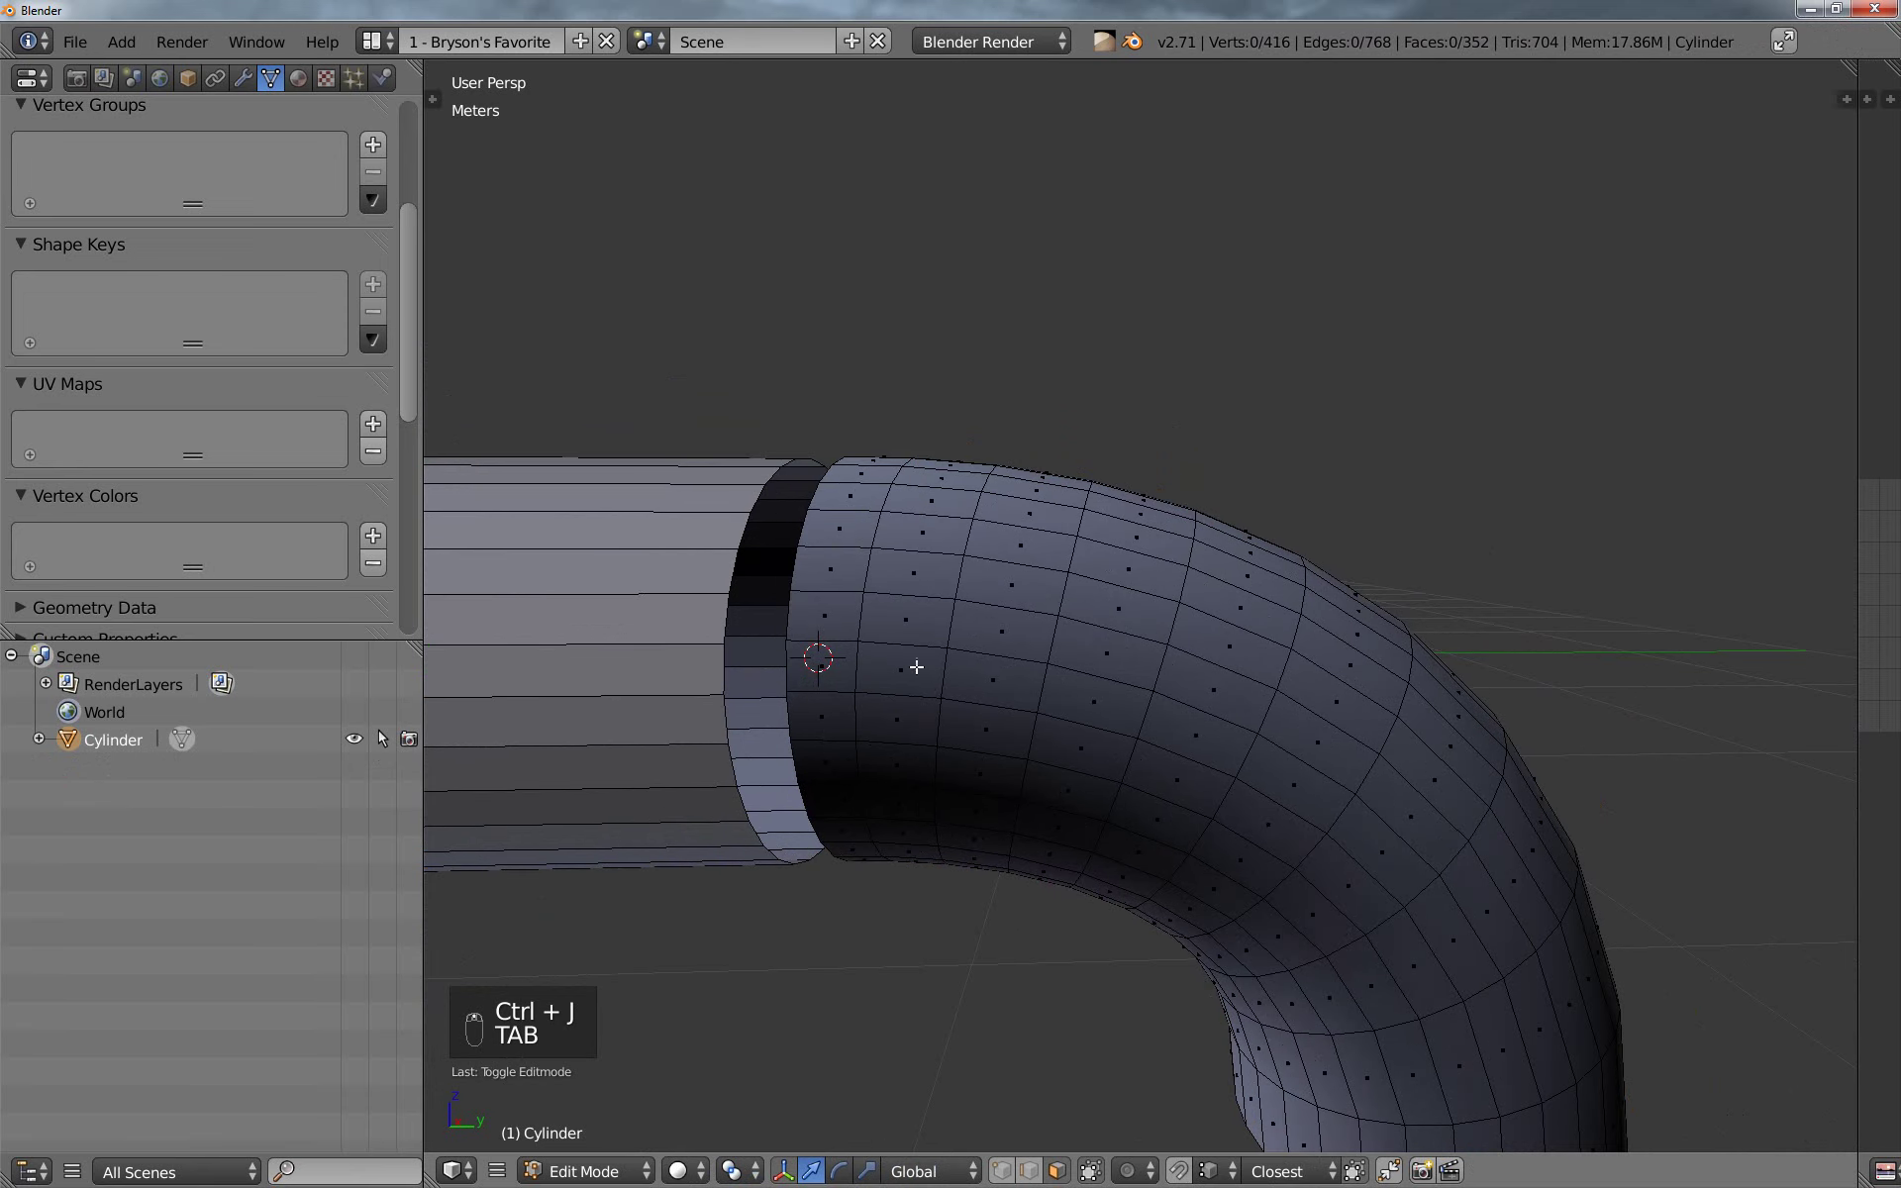
key("ctrl+Tab")
left_click(846, 670)
right_click(739, 588, "alt")
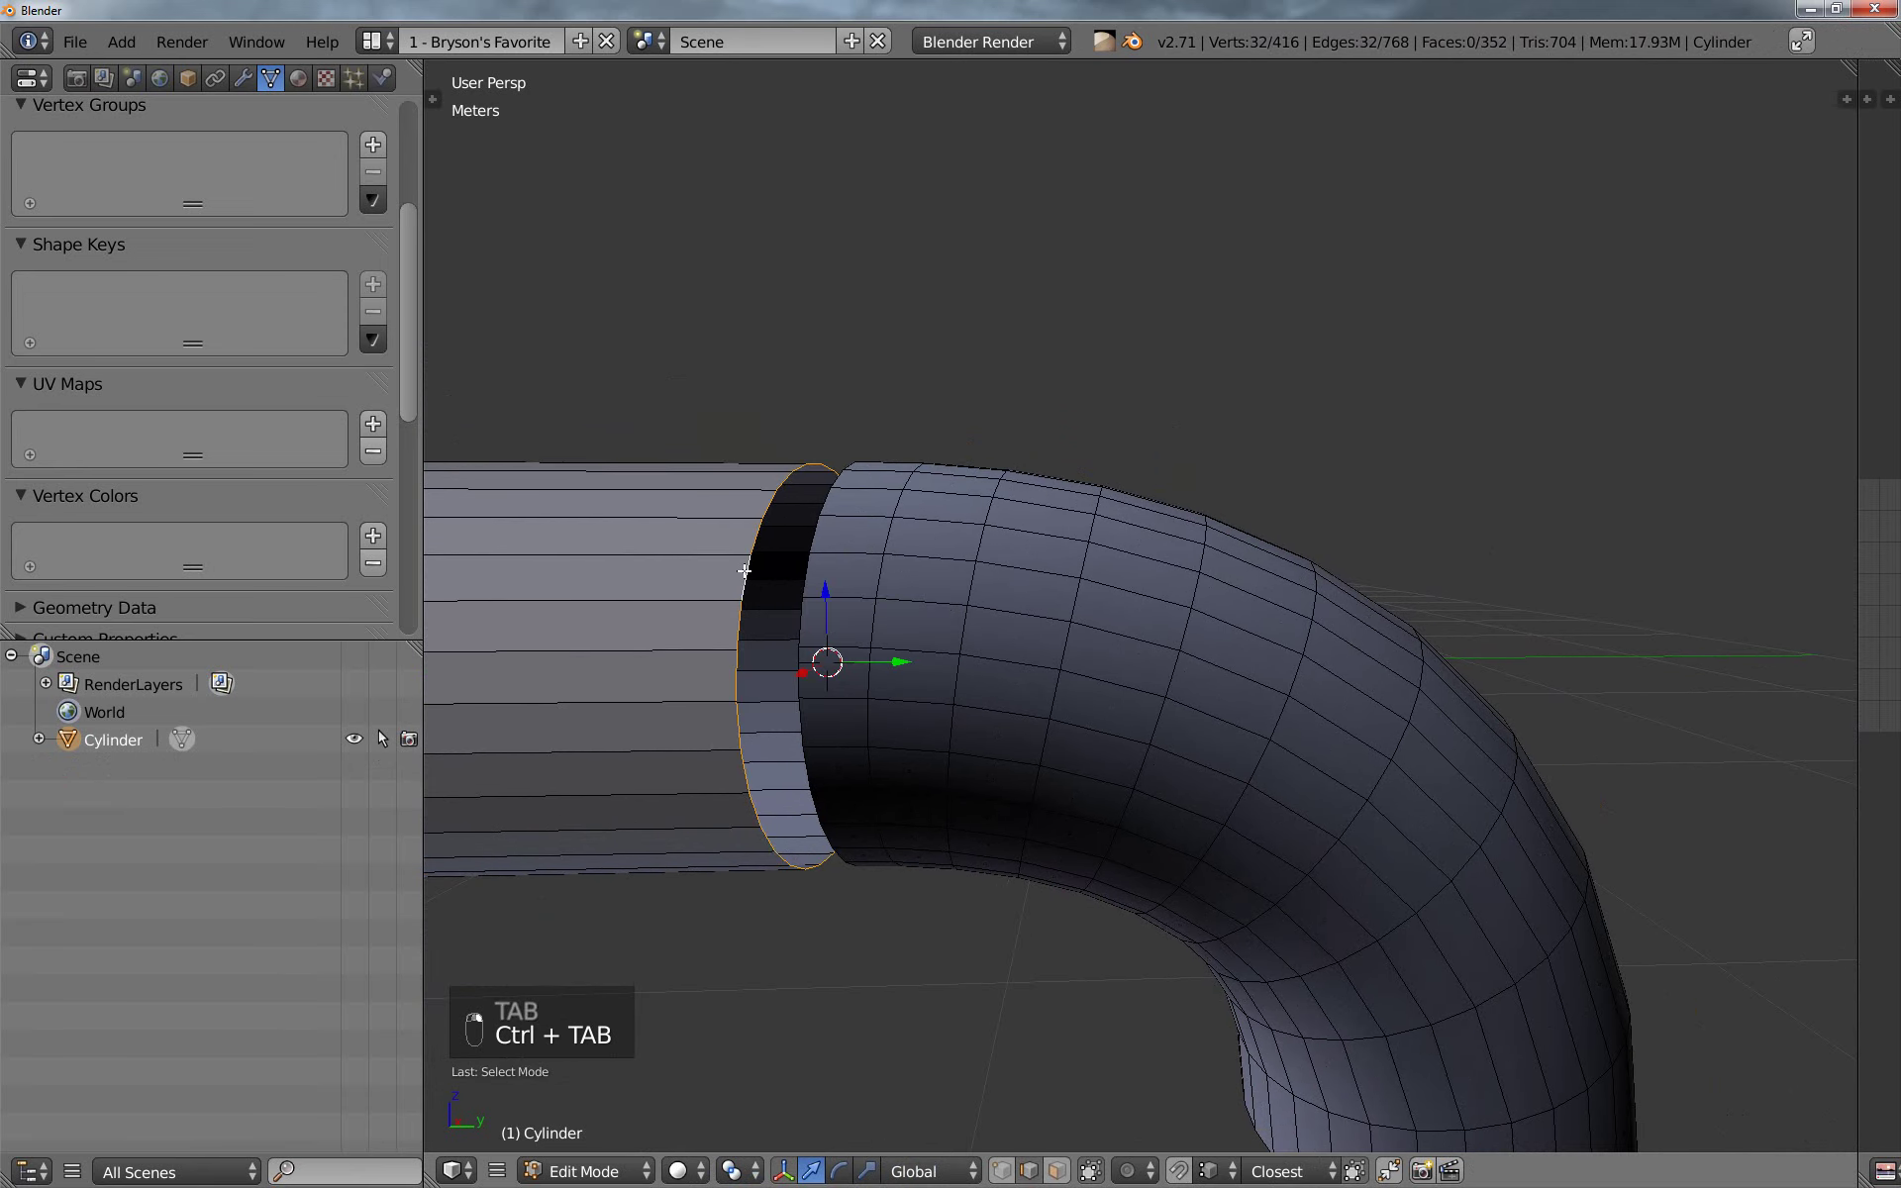
right_click(811, 575, "ctrl")
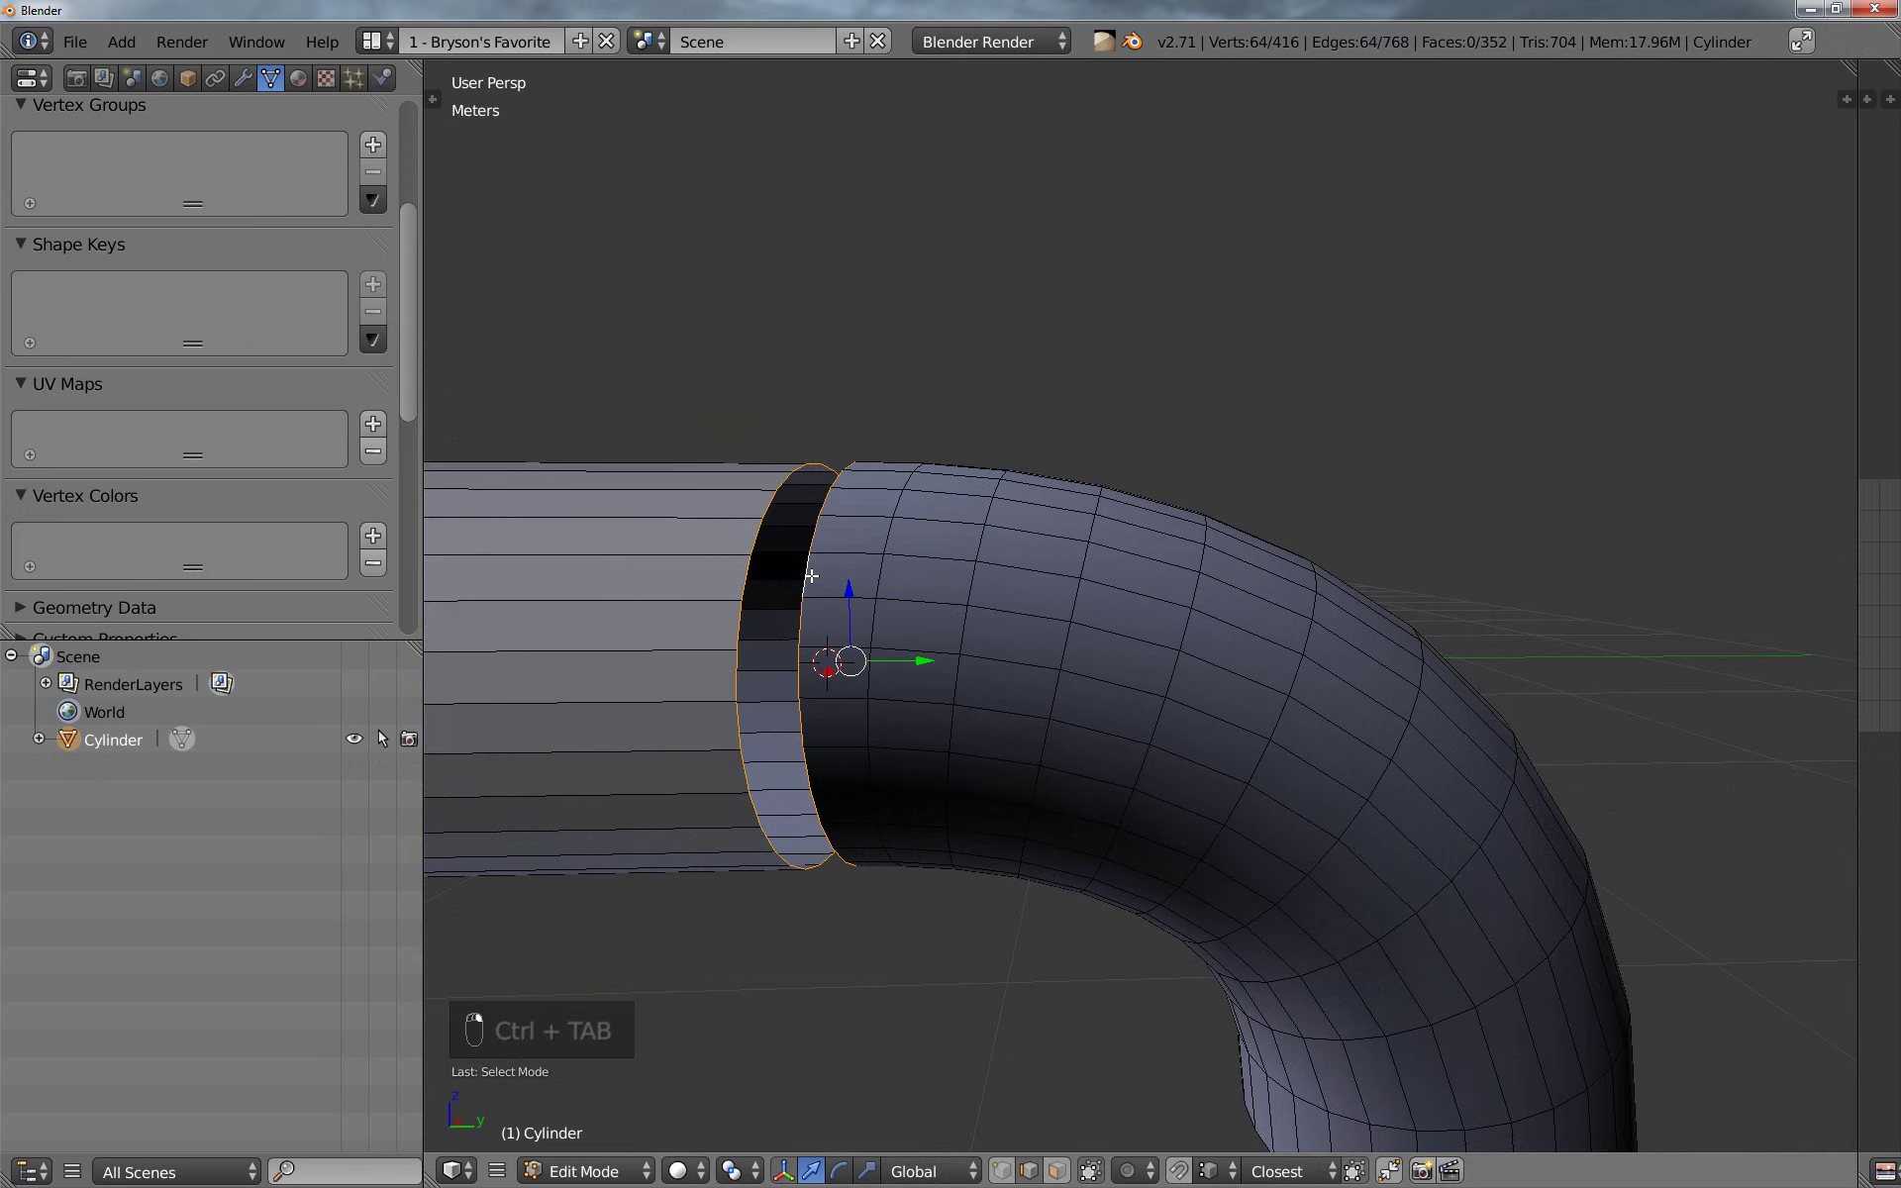
right_click(737, 631)
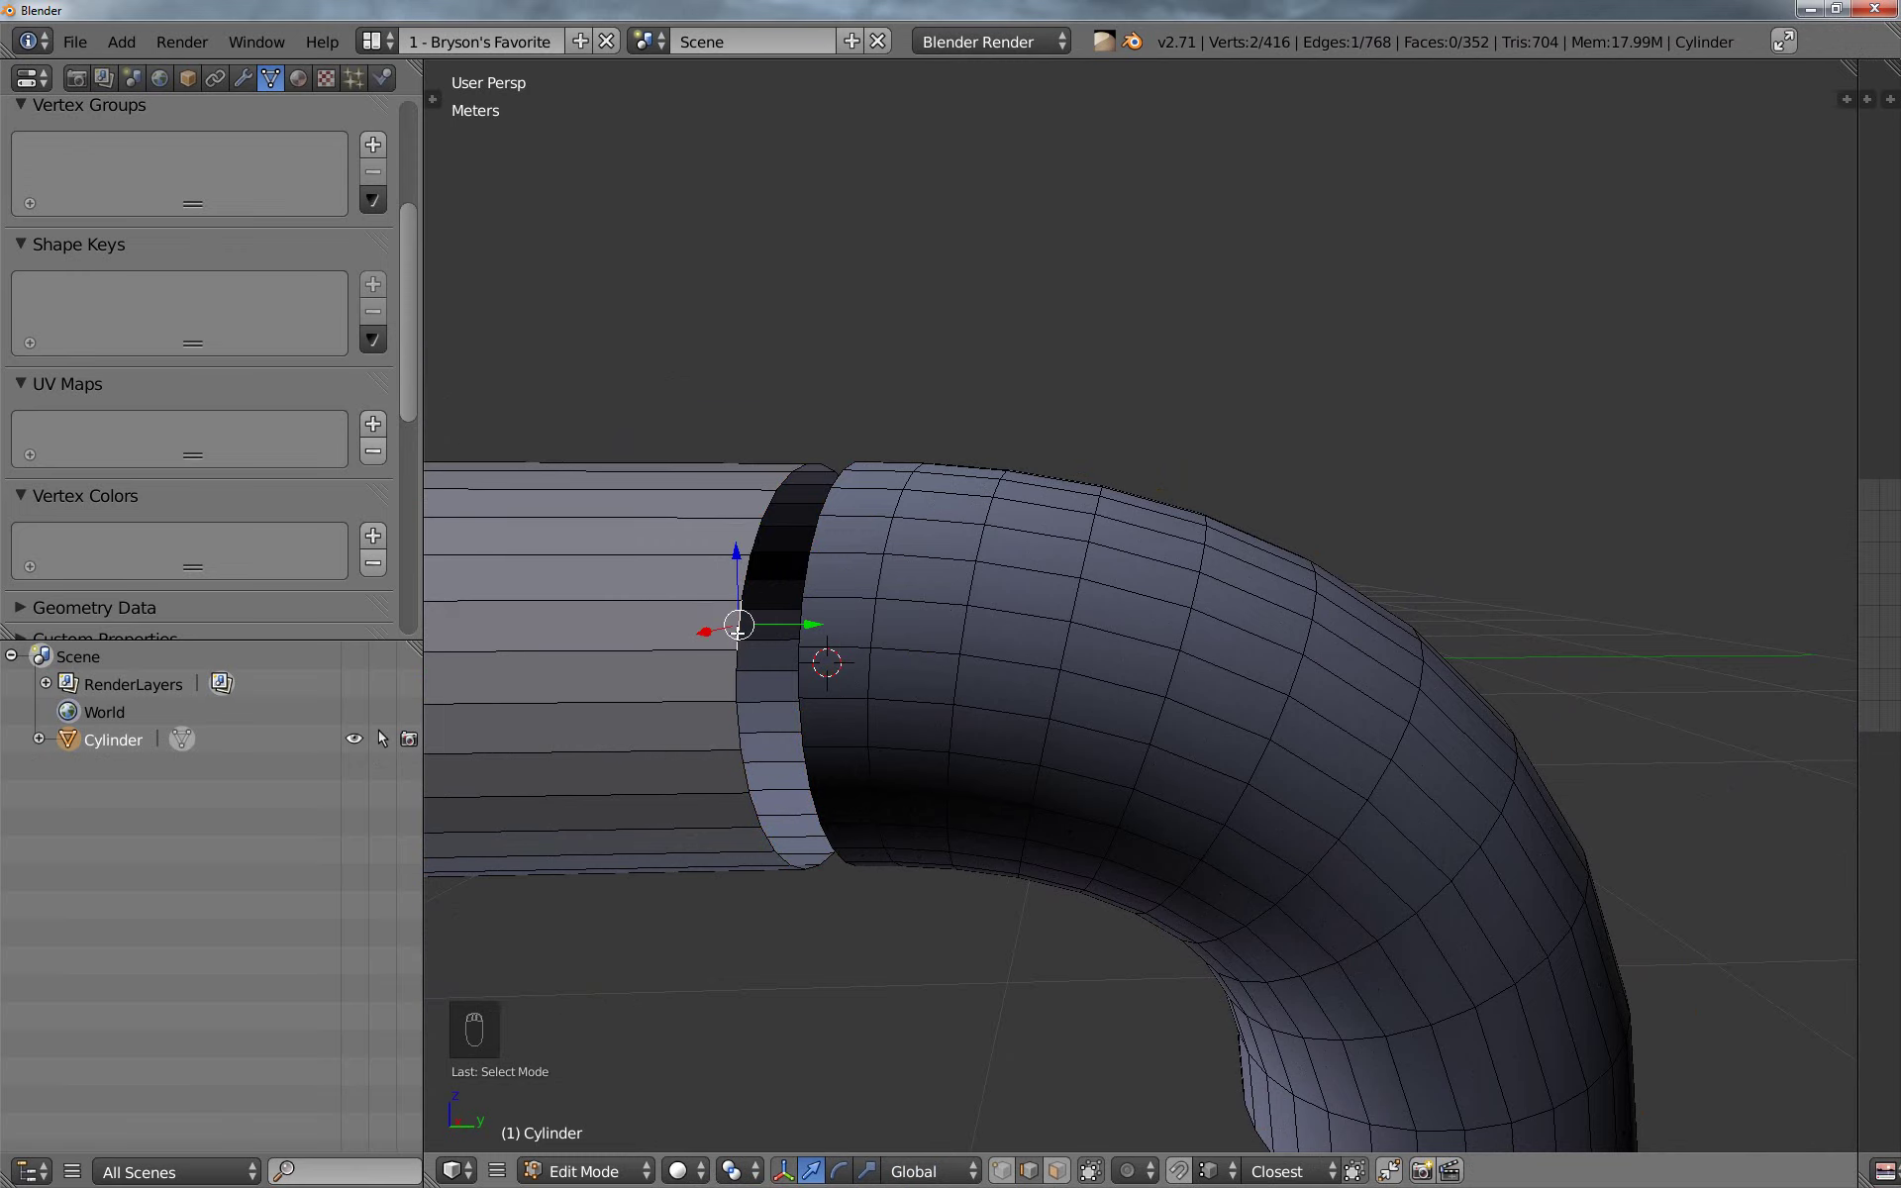
right_click(738, 631, "alt")
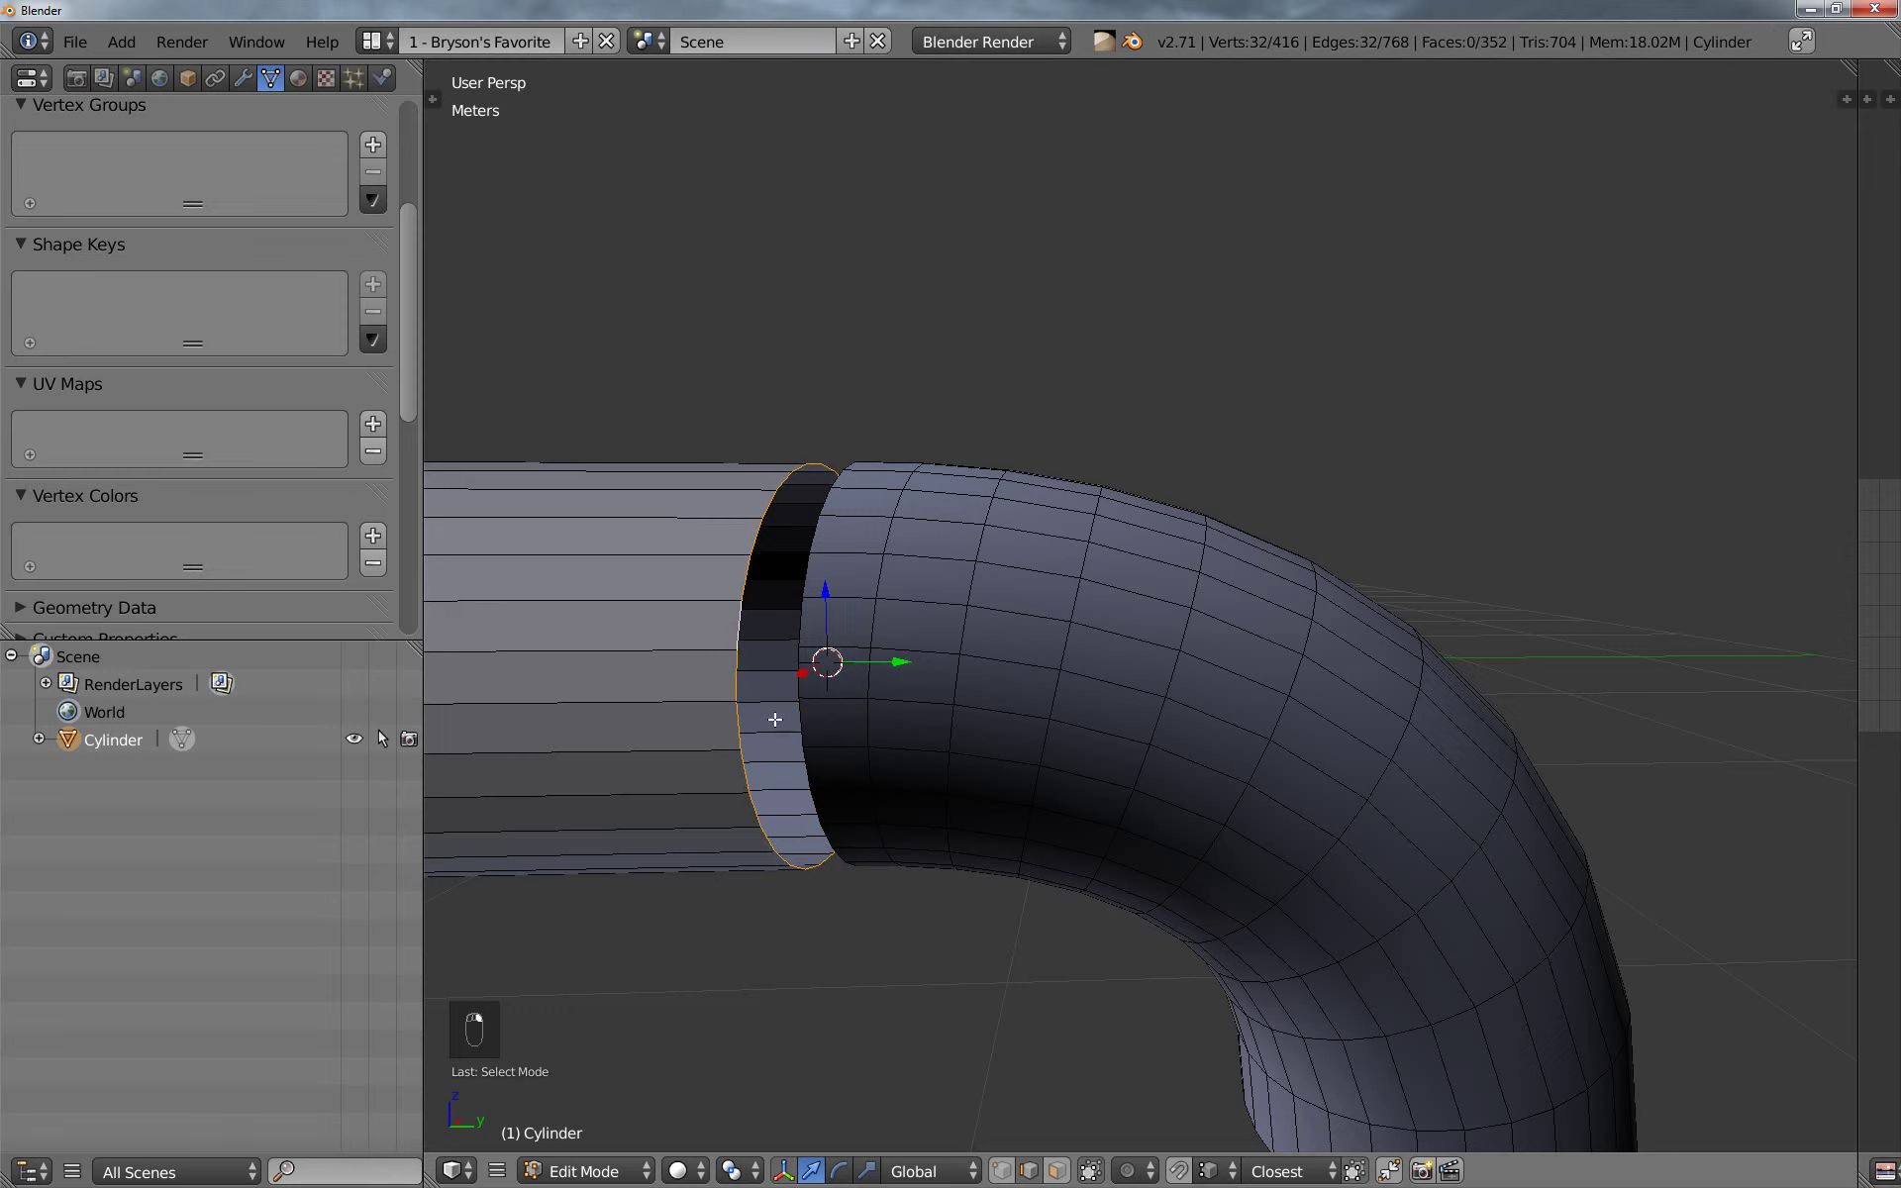
right_click(806, 622, "alt+shift")
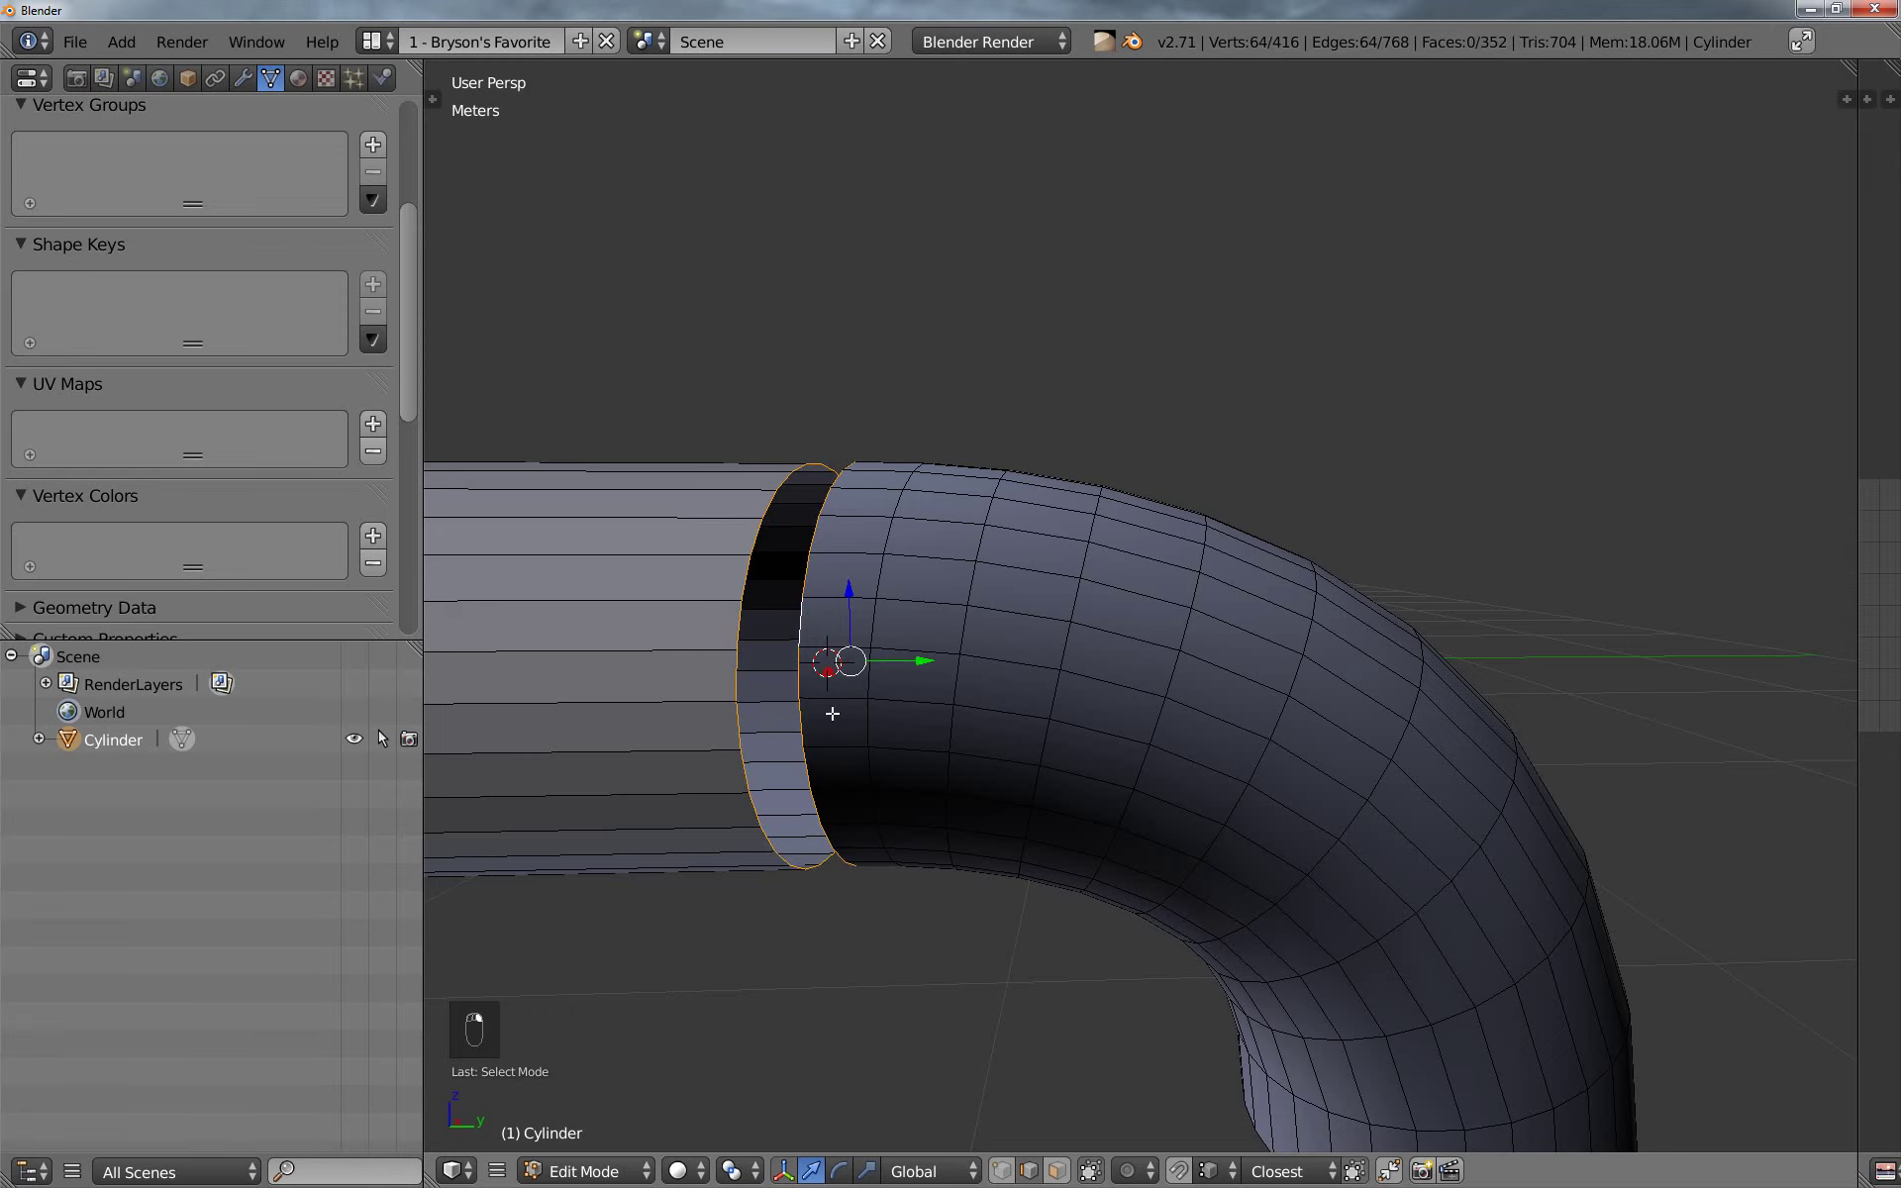
middle_click_drag(831, 713, 870, 717)
Bridge the two selected rims with a ring of faces using Bridge Edge Loops
key("w")
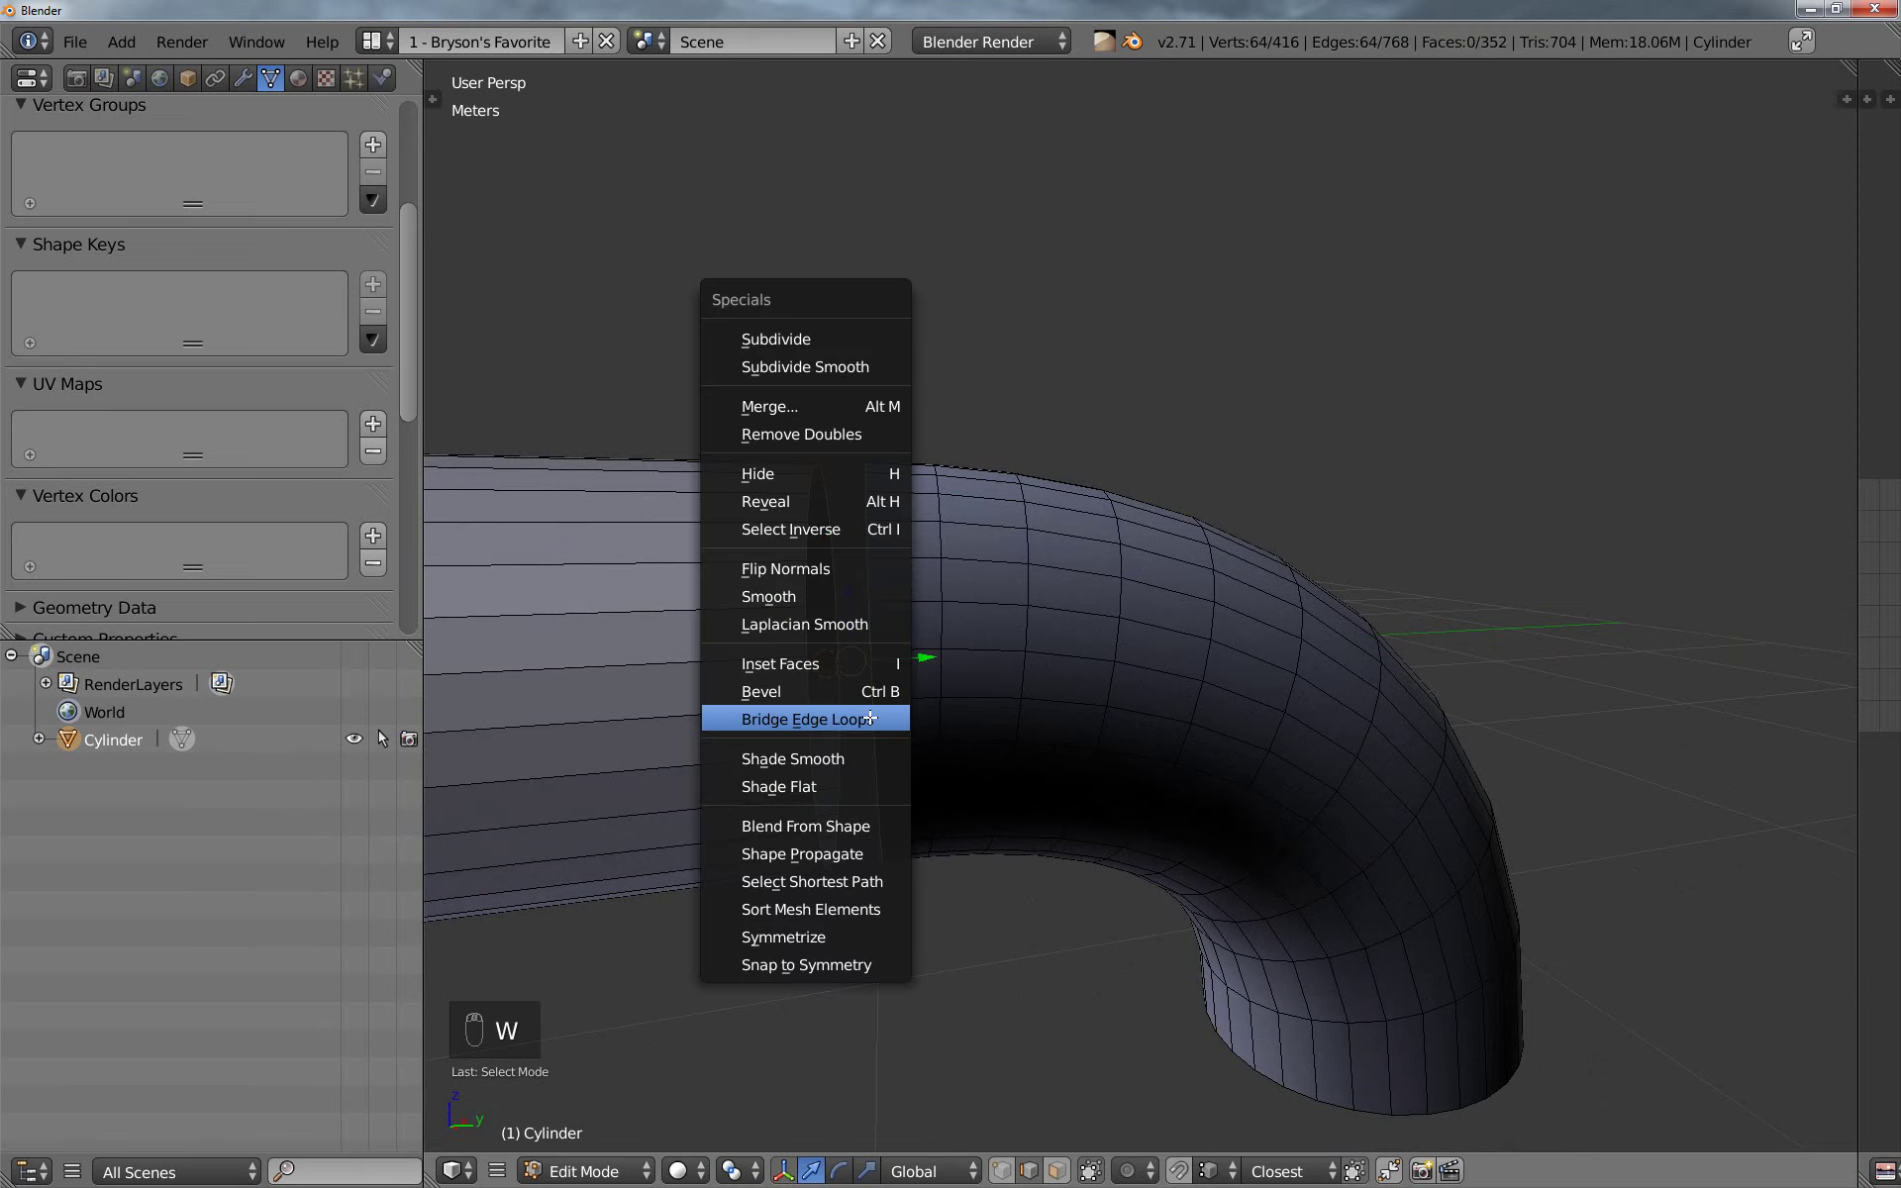
left_click(871, 720)
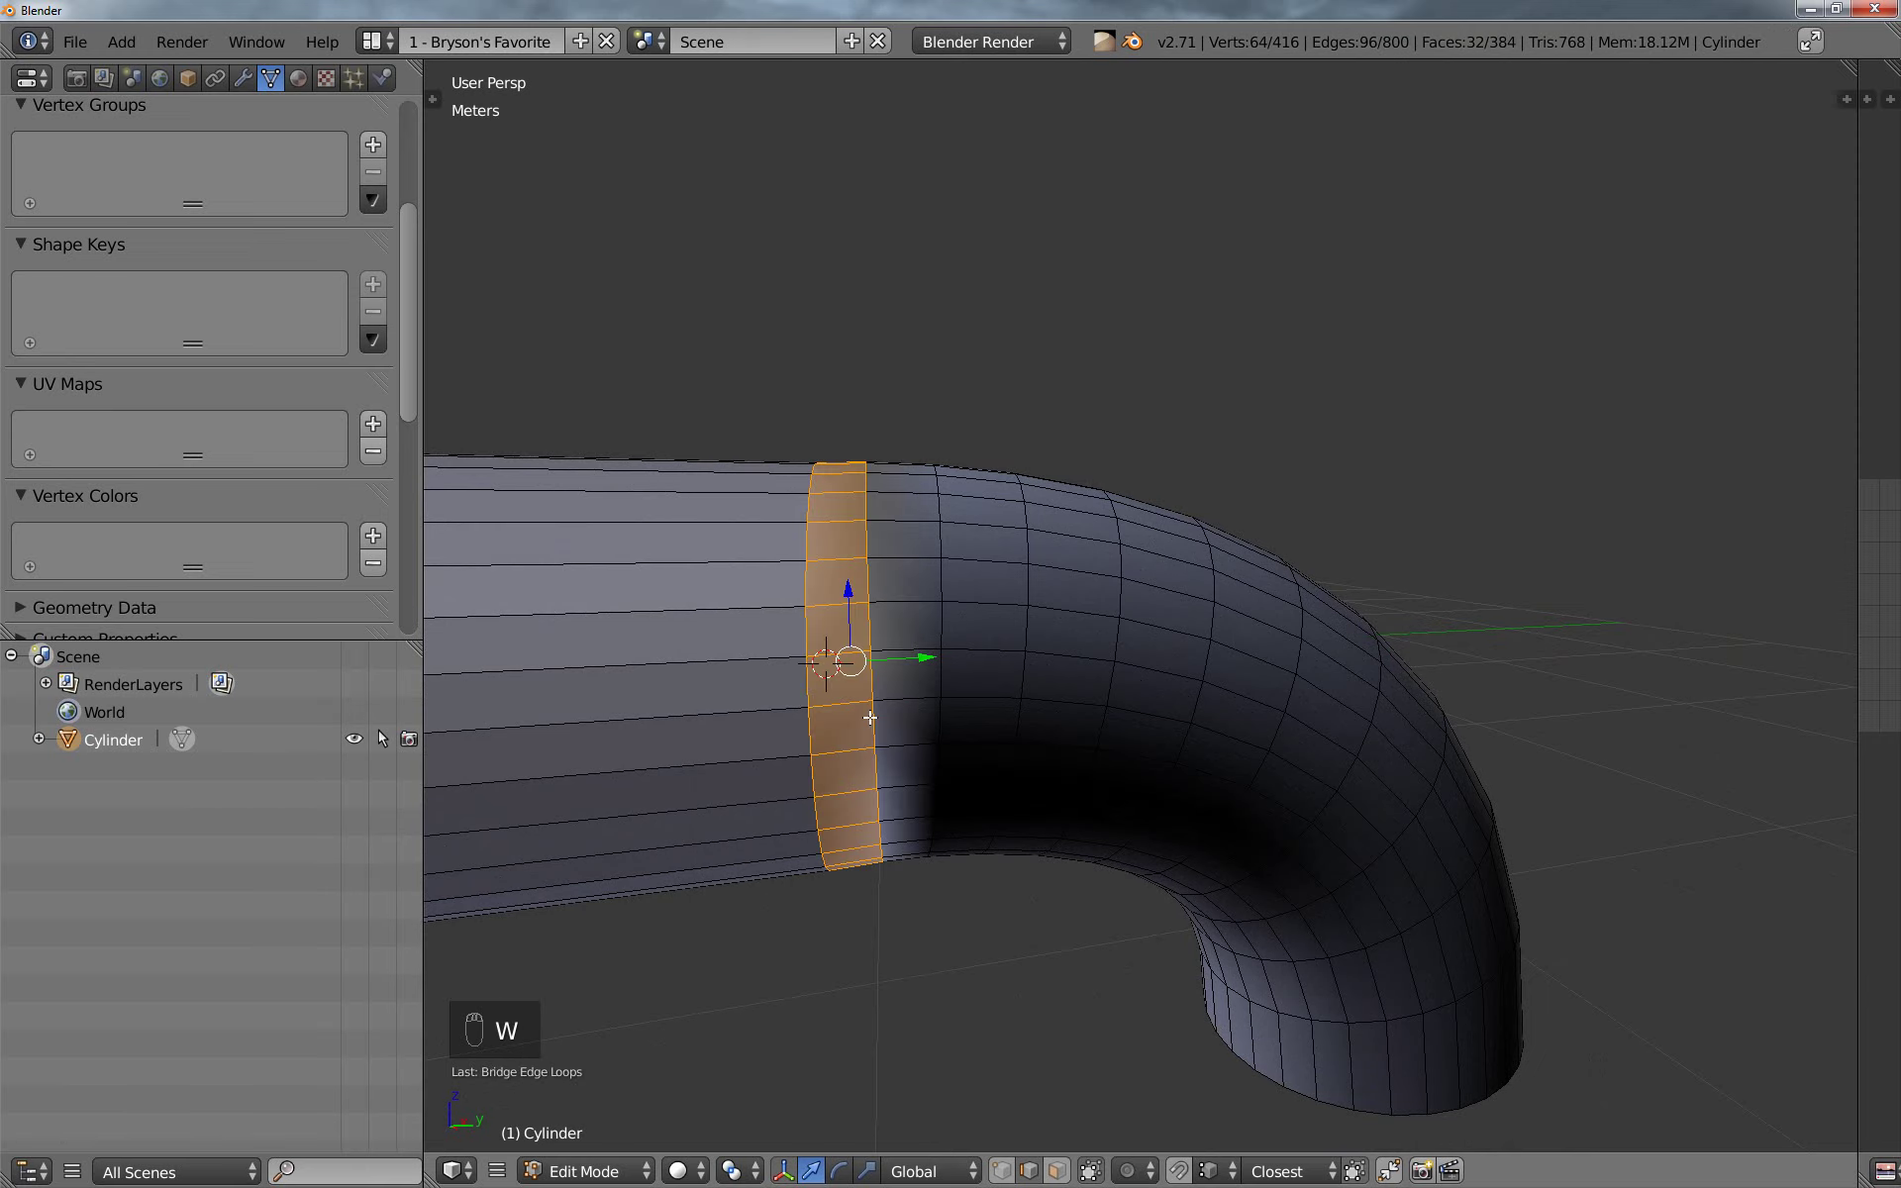
scroll(871, 721, "up", 3)
middle_click_drag(871, 722, 880, 757)
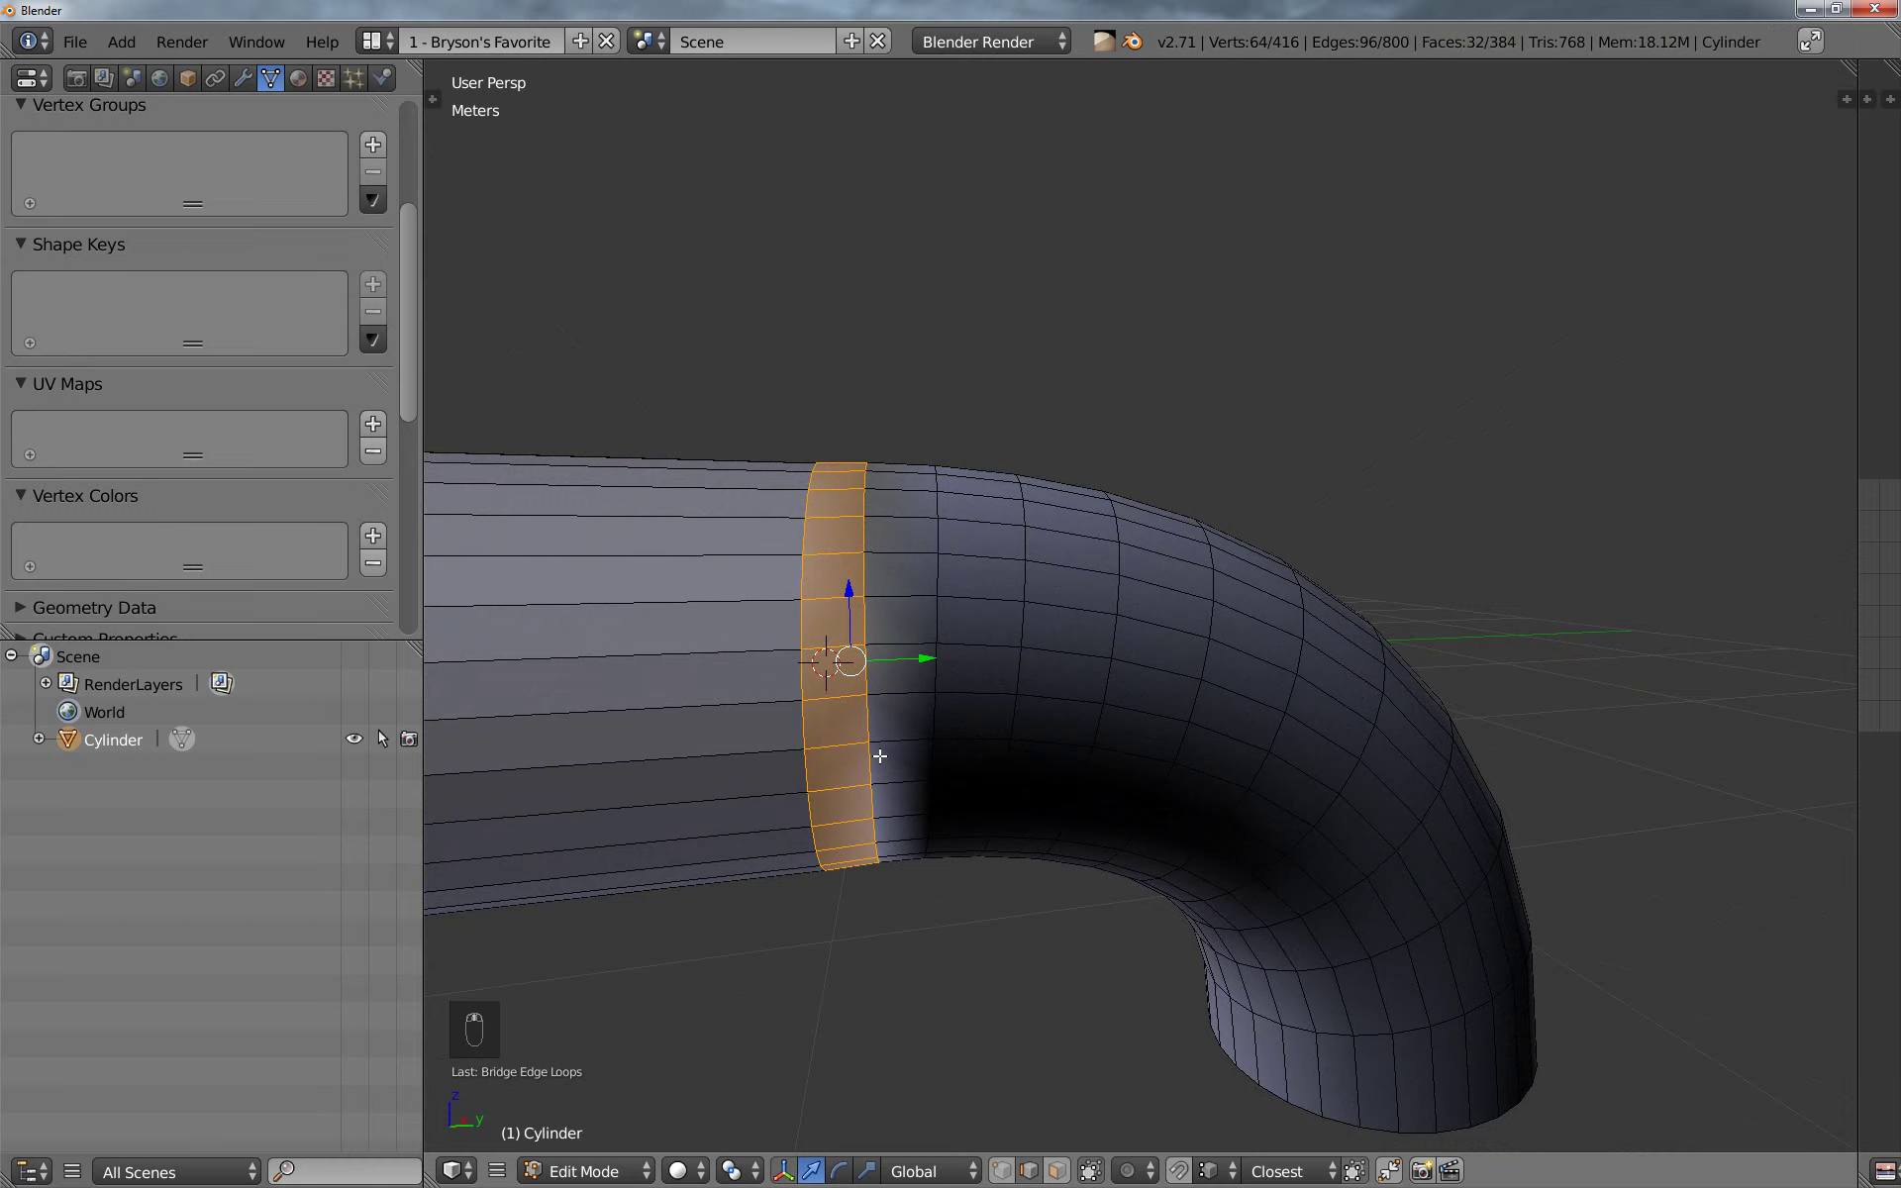
Delete the extra edge loop beside the bridged joint, leaving 384 vertices
key("a")
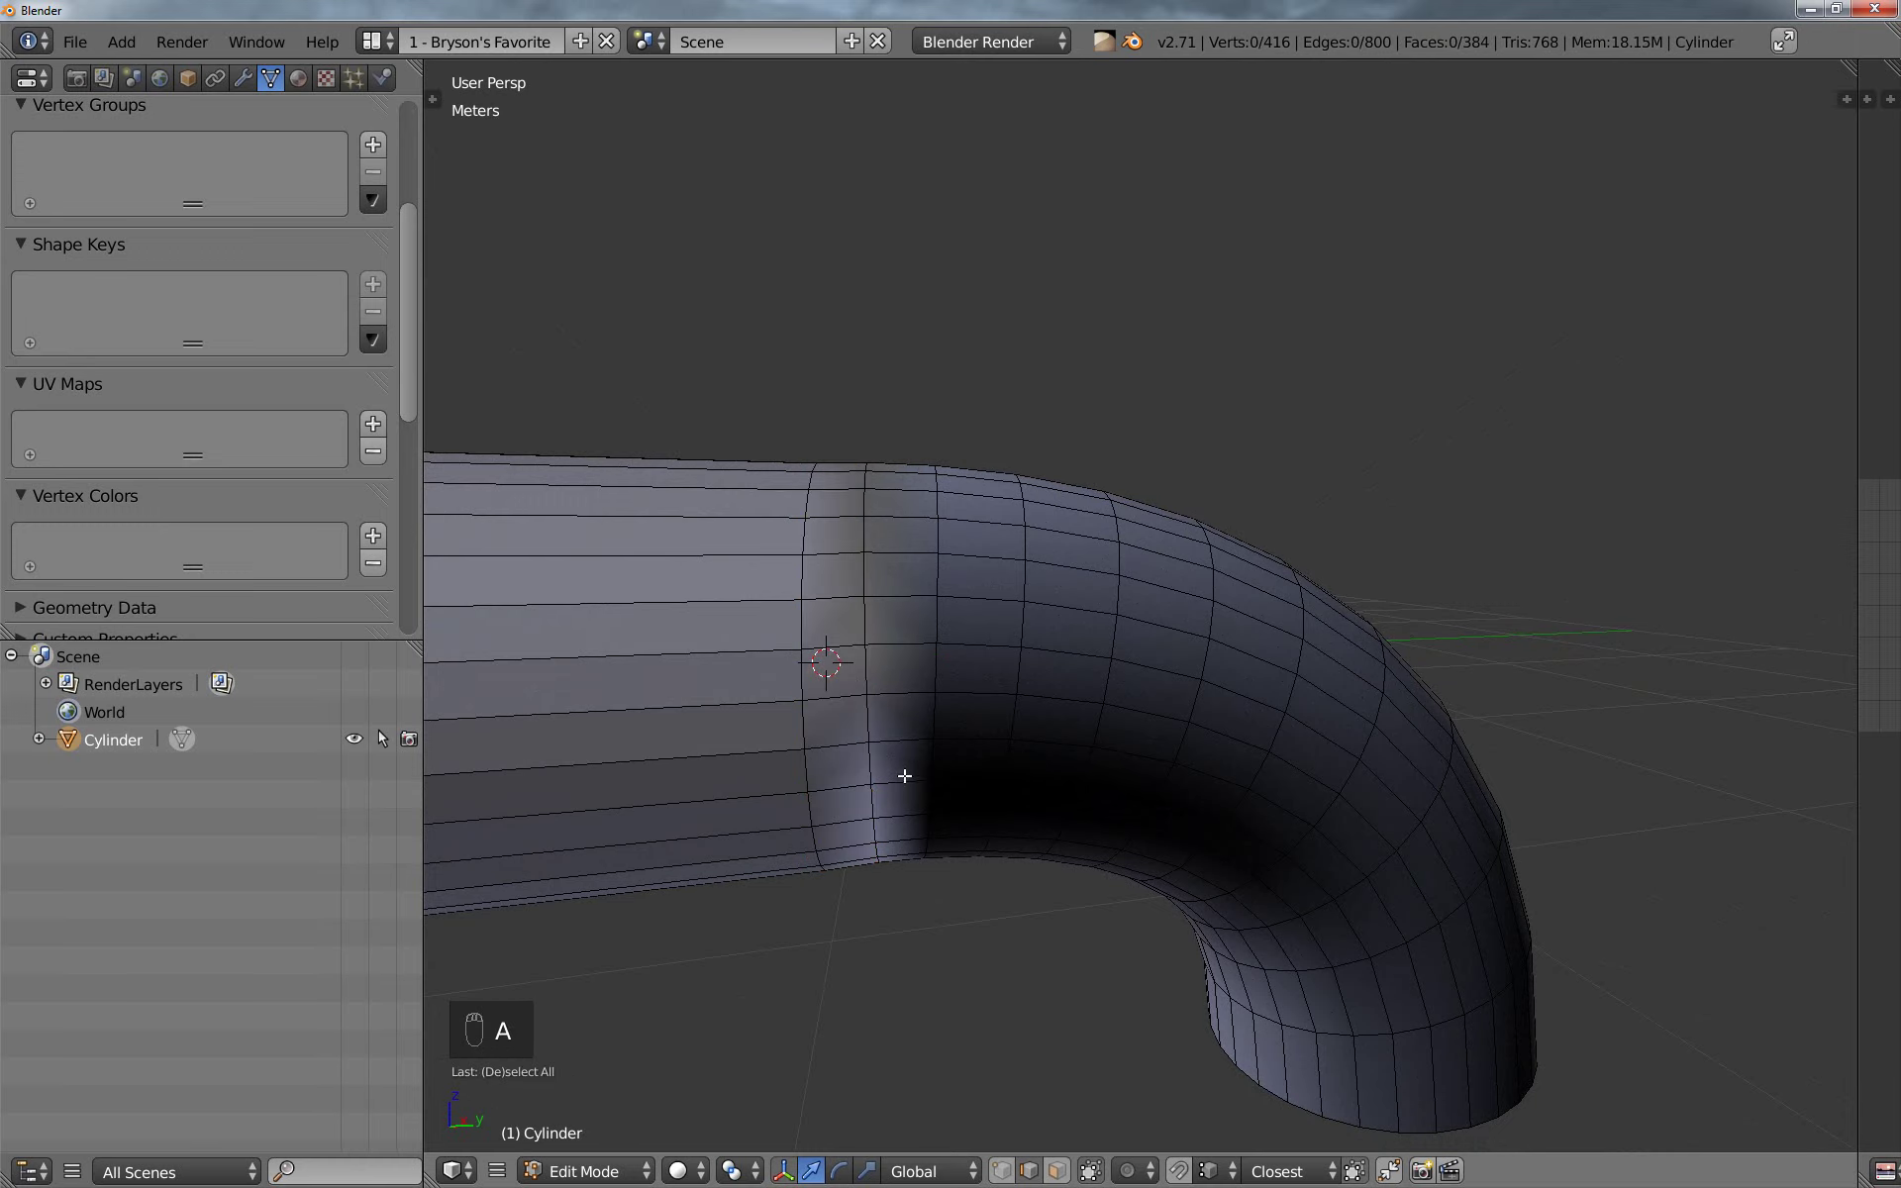
key("ctrl+Tab")
left_click(905, 777)
left_click(871, 621, "alt")
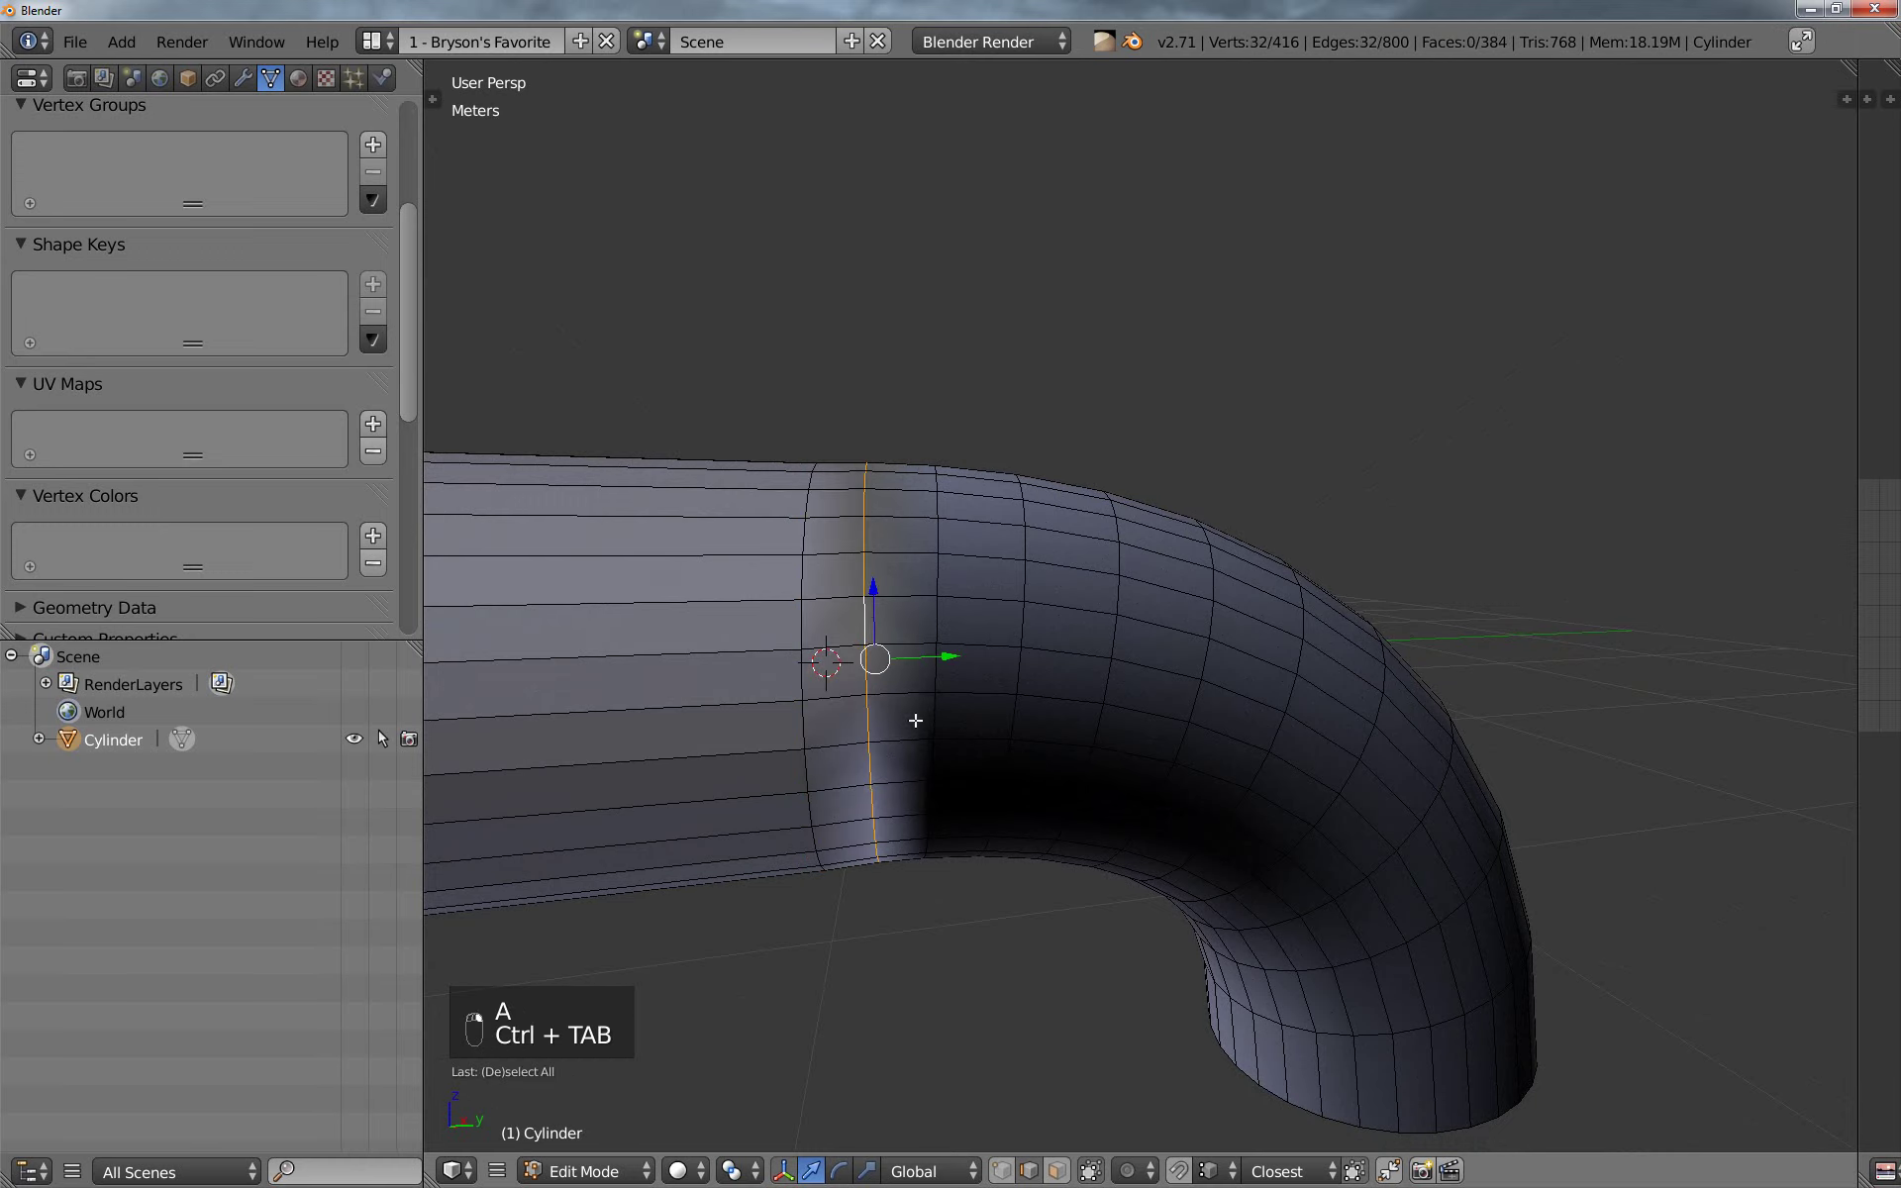
middle_click_drag(915, 721, 976, 756)
key("x")
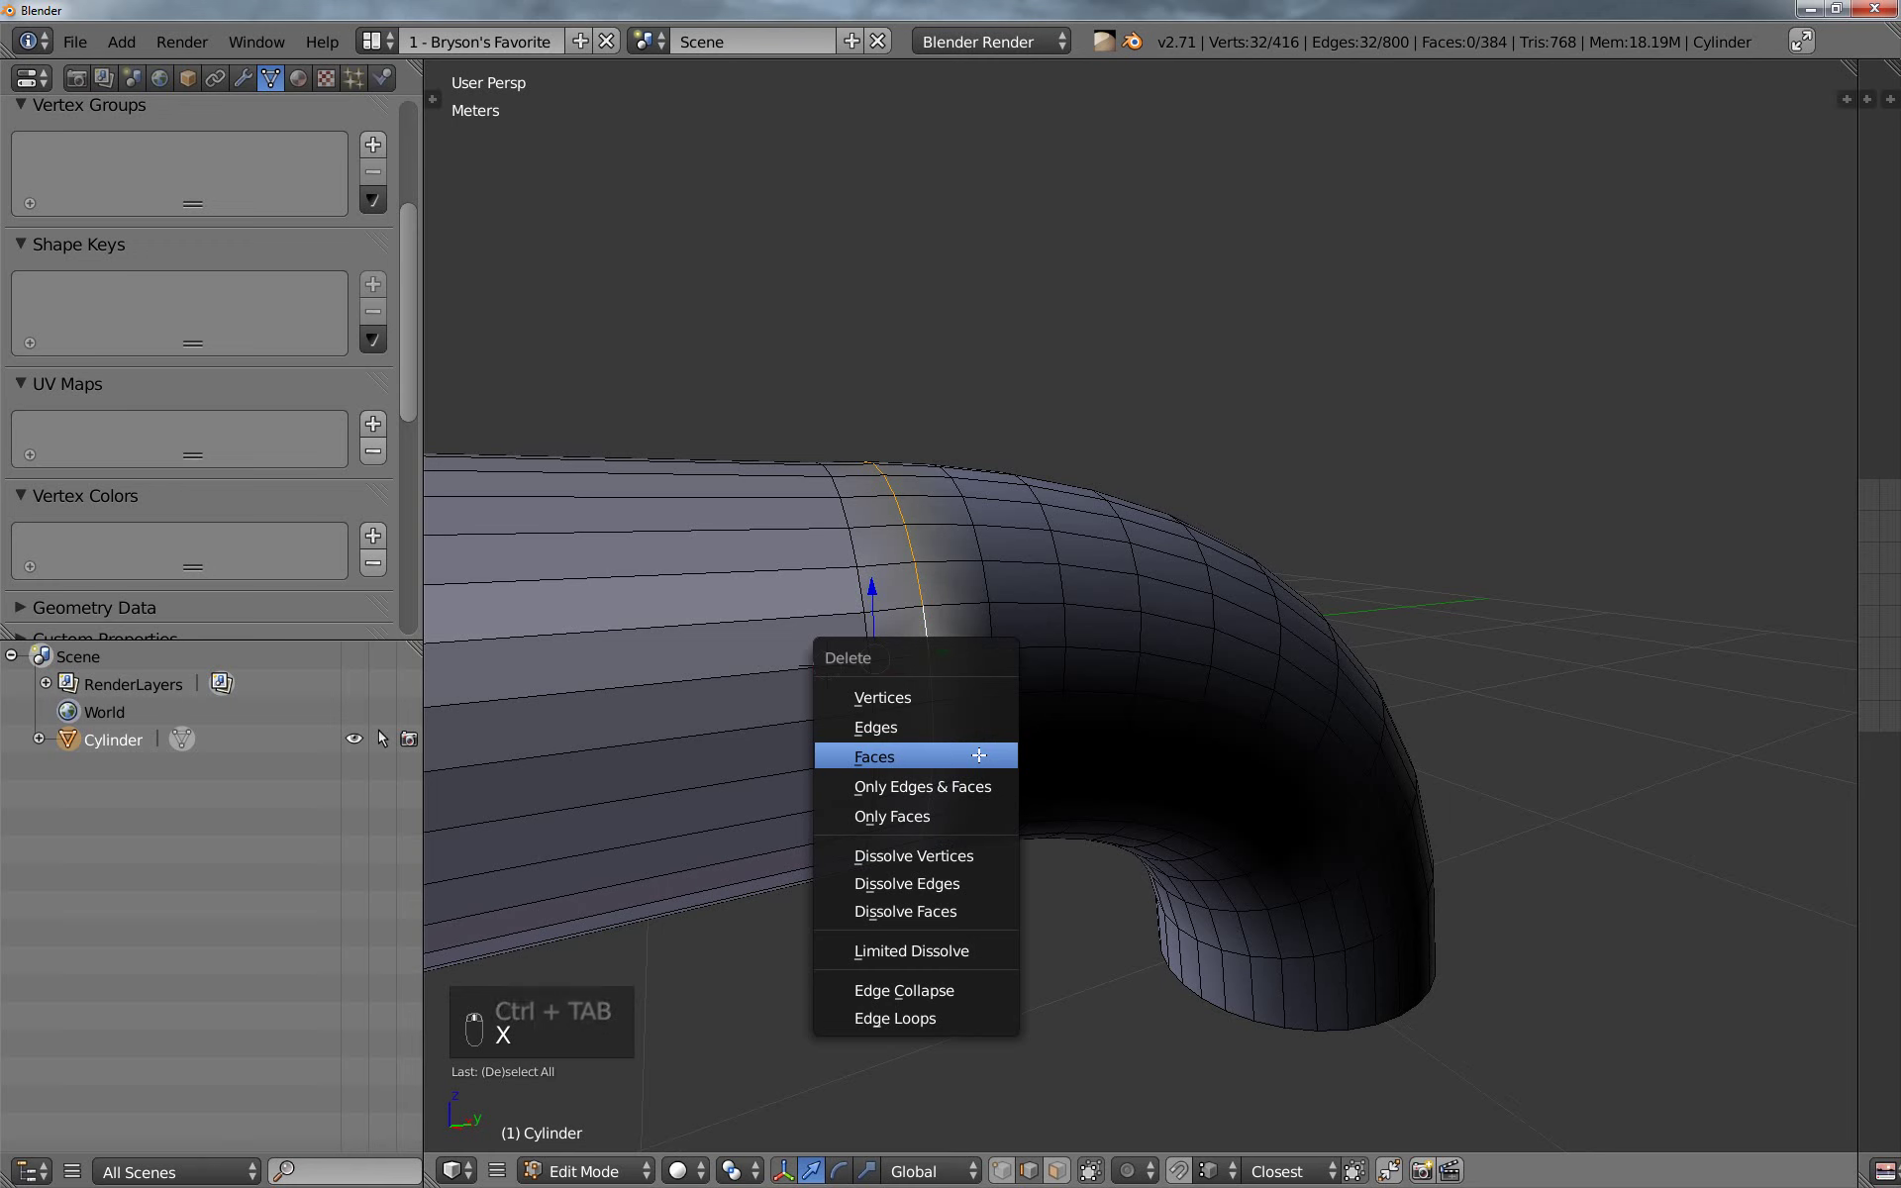
left_click(892, 1018)
middle_click_drag(942, 908, 941, 880)
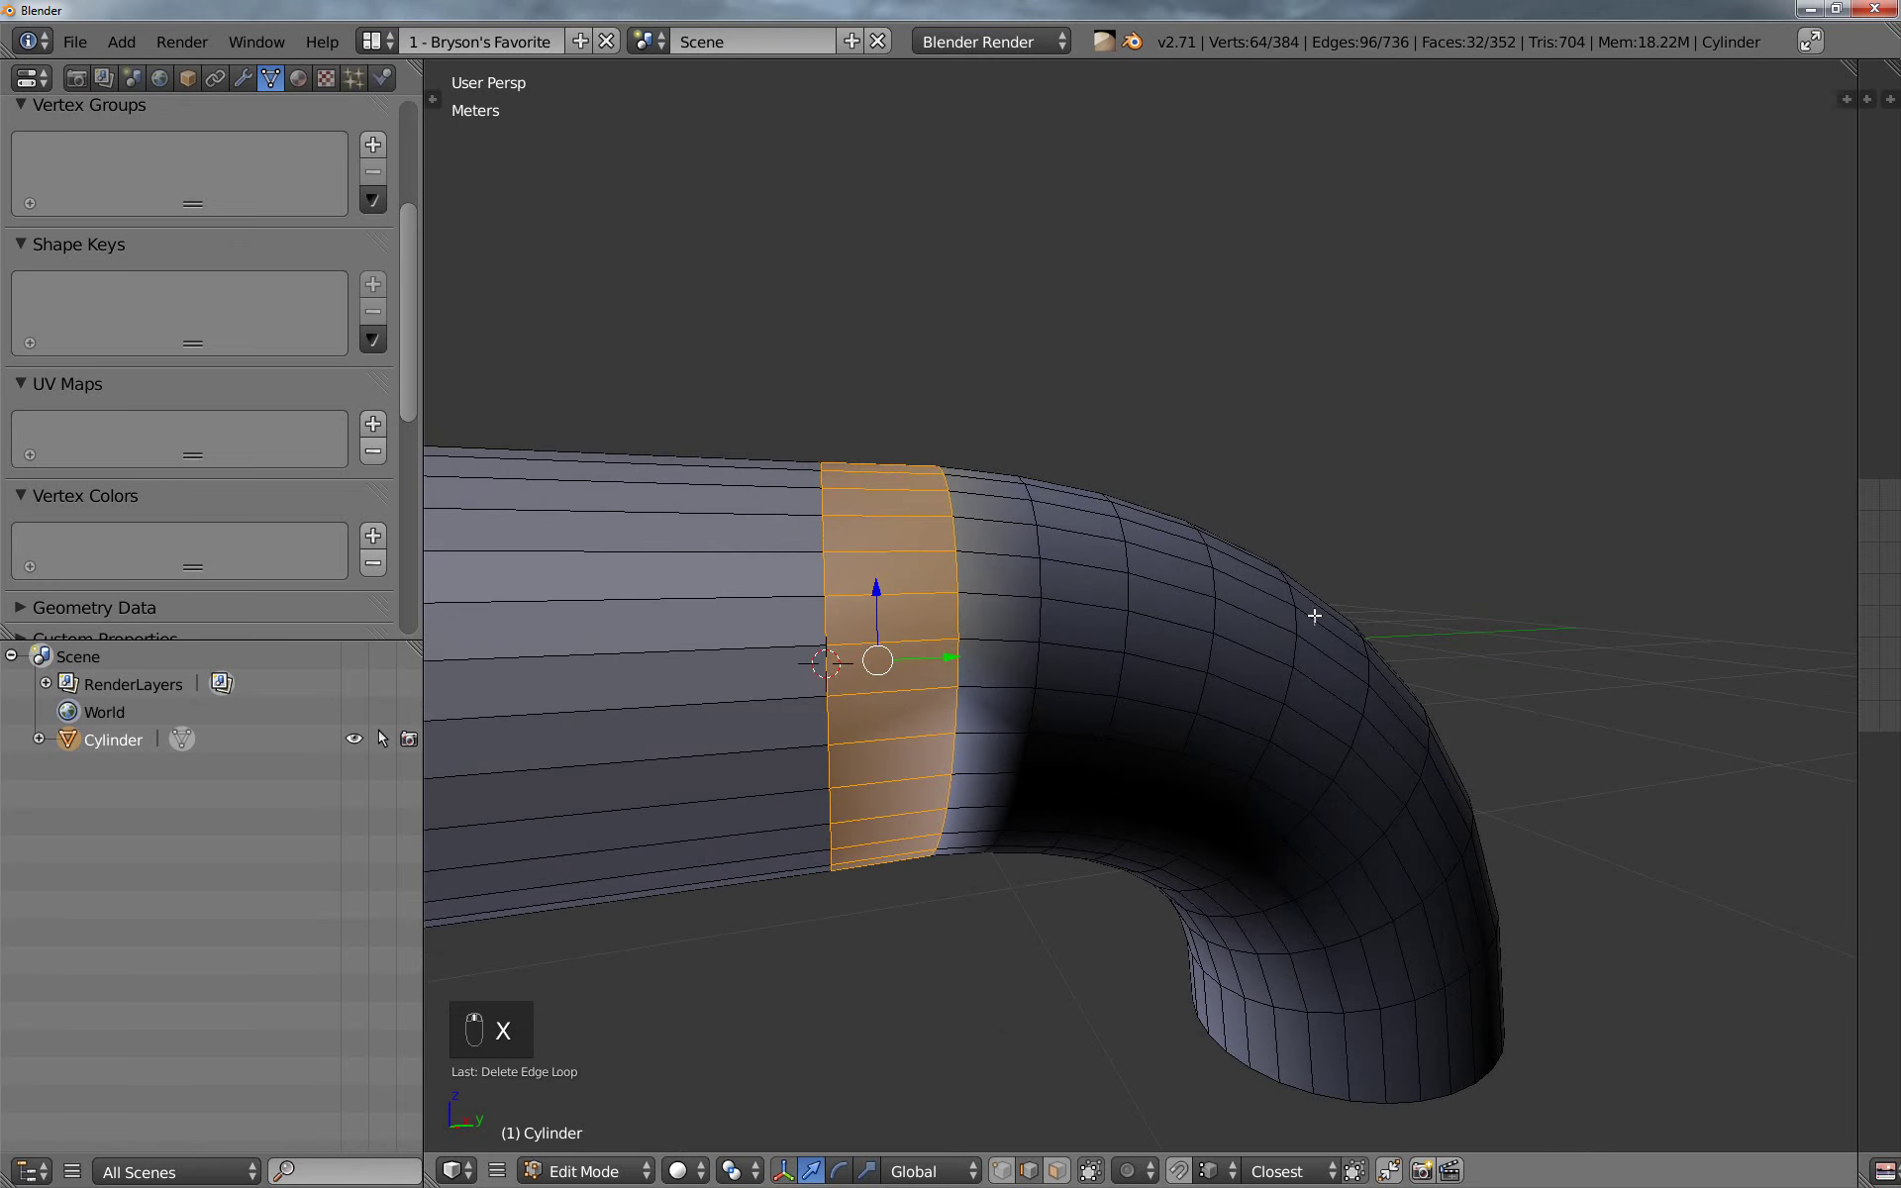
middle_click_drag(1382, 863, 1357, 878)
Recalculate the pipe mesh's normals from the Shading / UVs tab to remove the dark patch
key("a")
key("a")
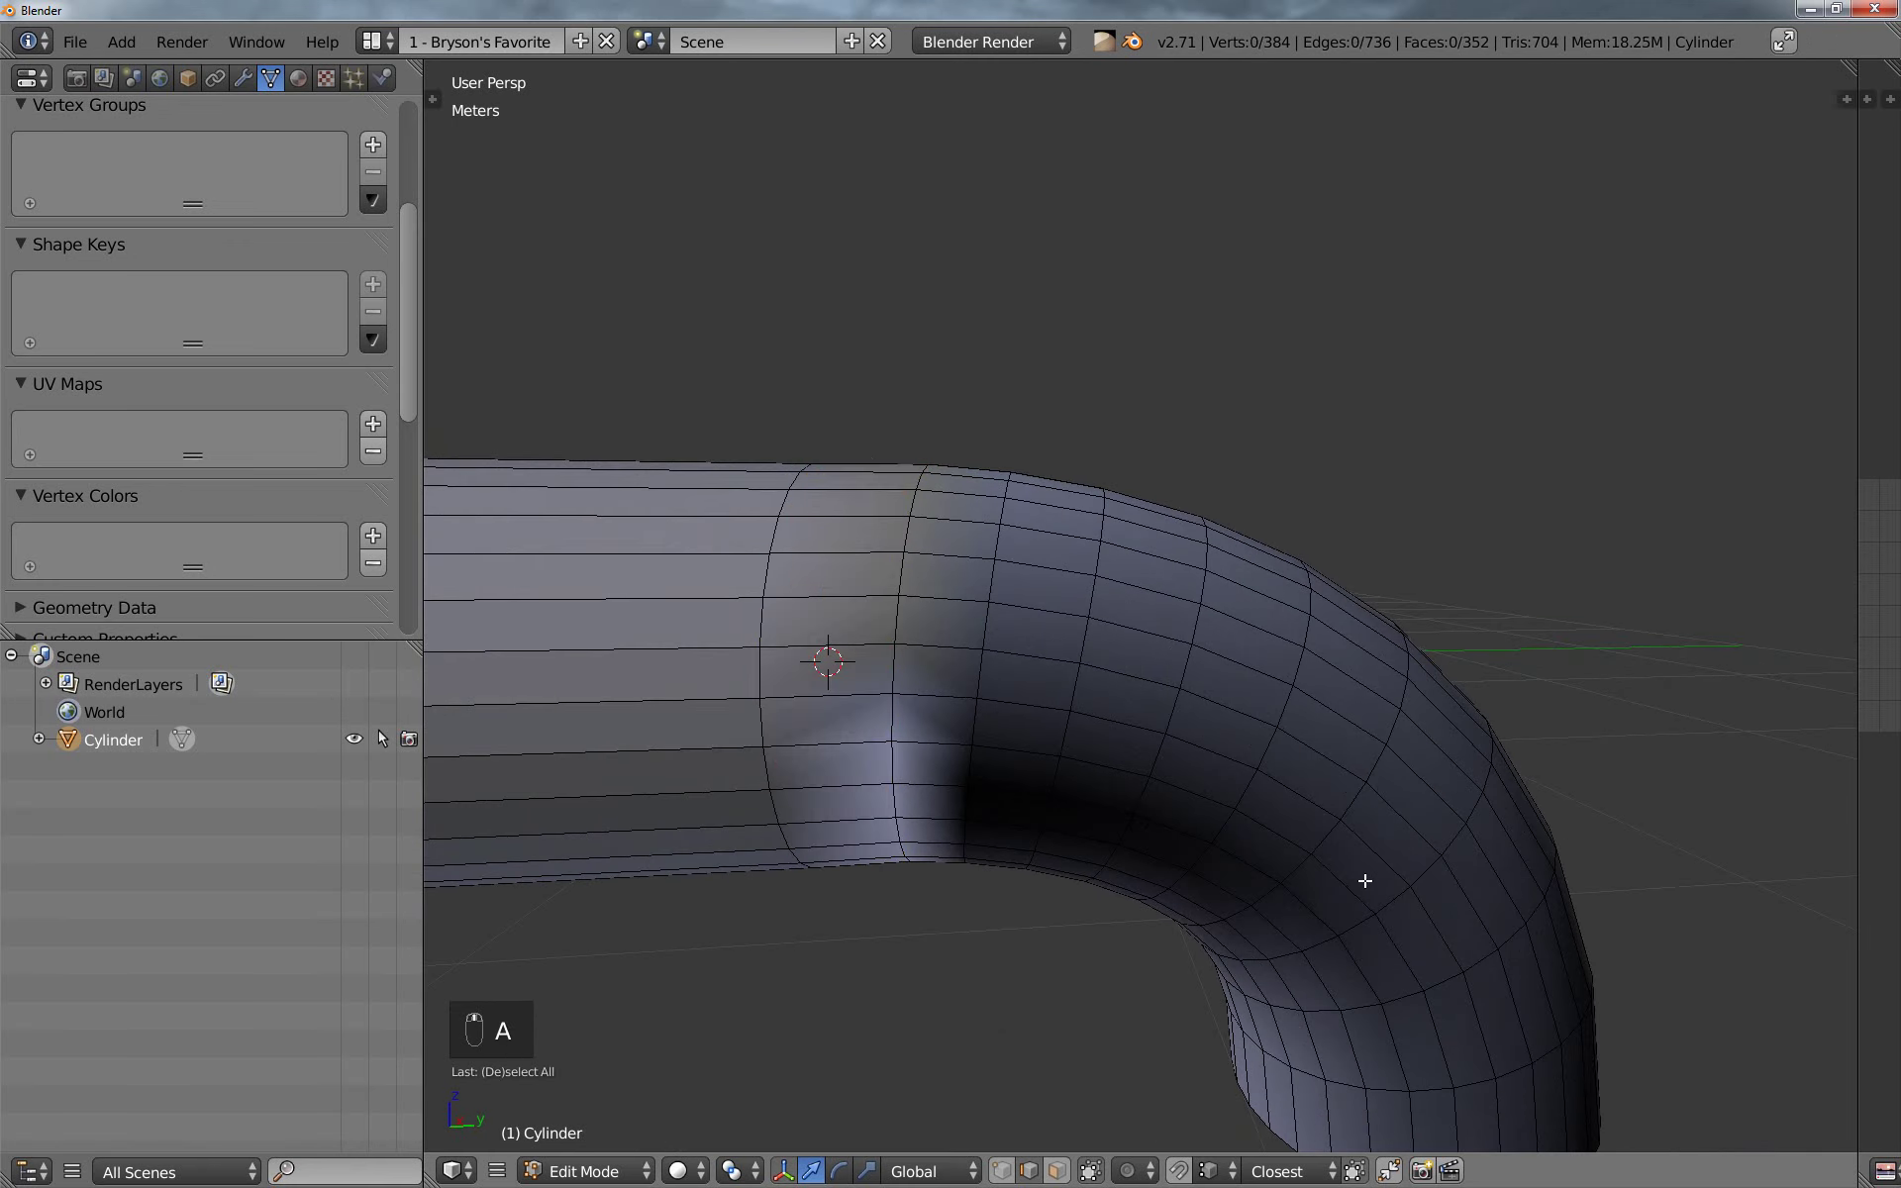
scroll(853, 817, "down", 3)
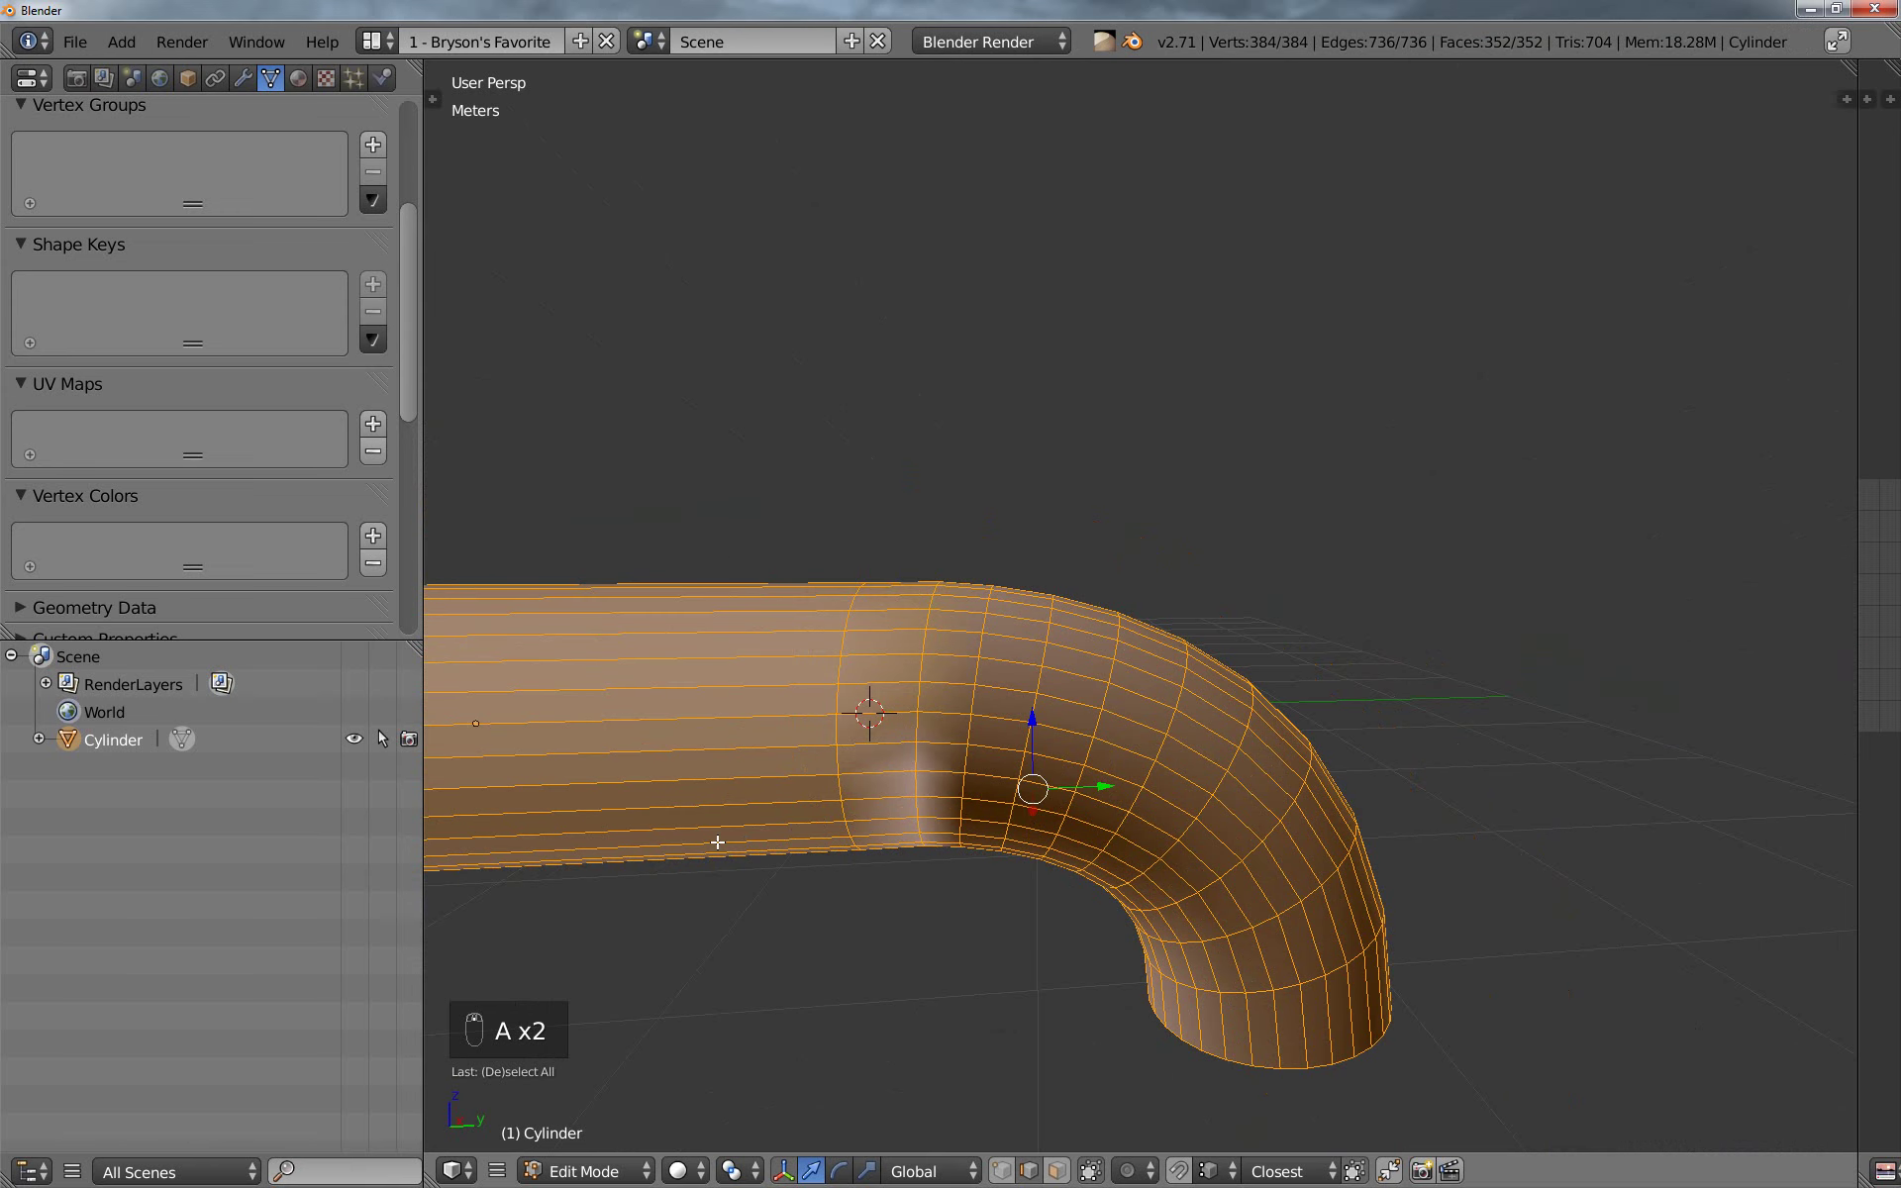
key("t")
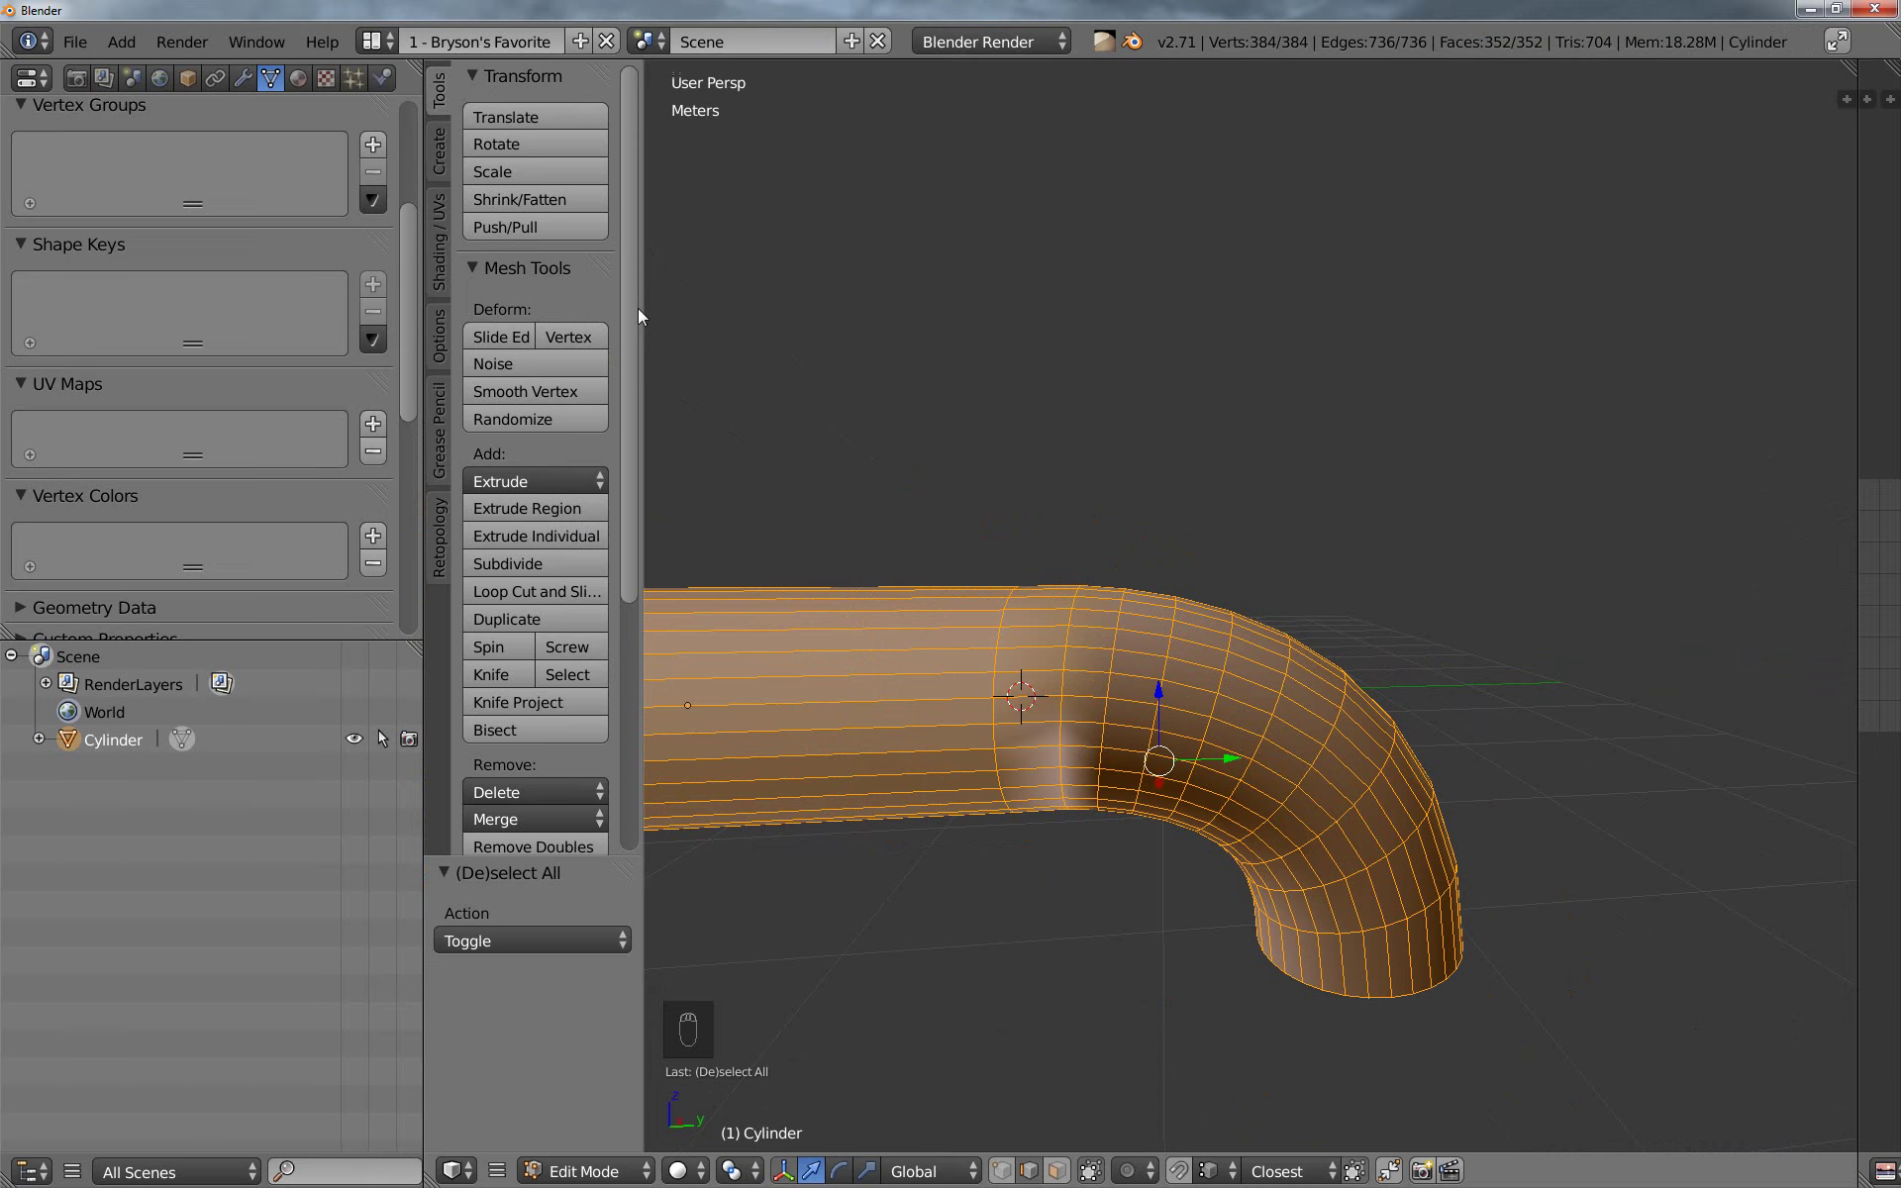
mouse_move(638, 307)
left_mouse_down()
mouse_move(620, 432)
mouse_move(533, 258)
left_mouse_up()
left_click(442, 230)
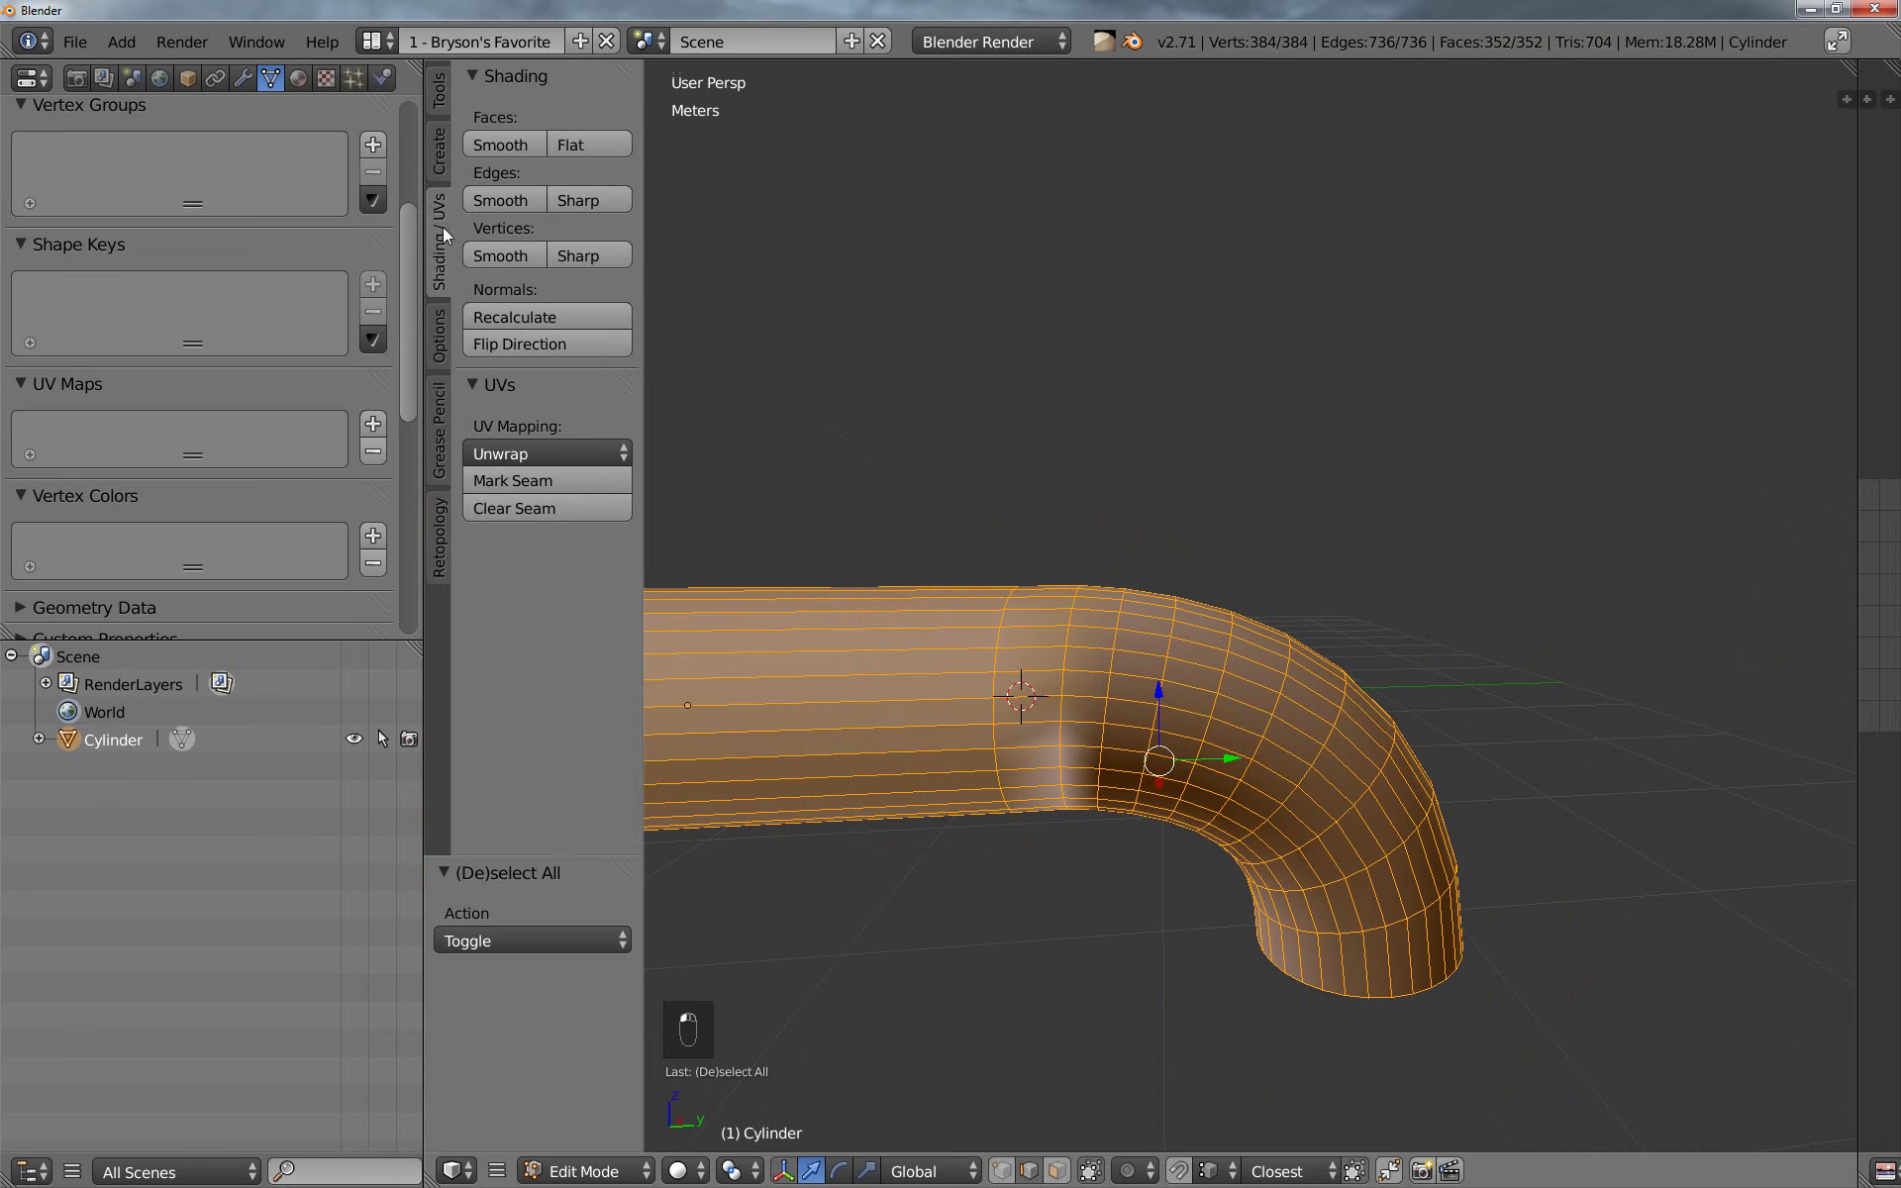
left_click(525, 315)
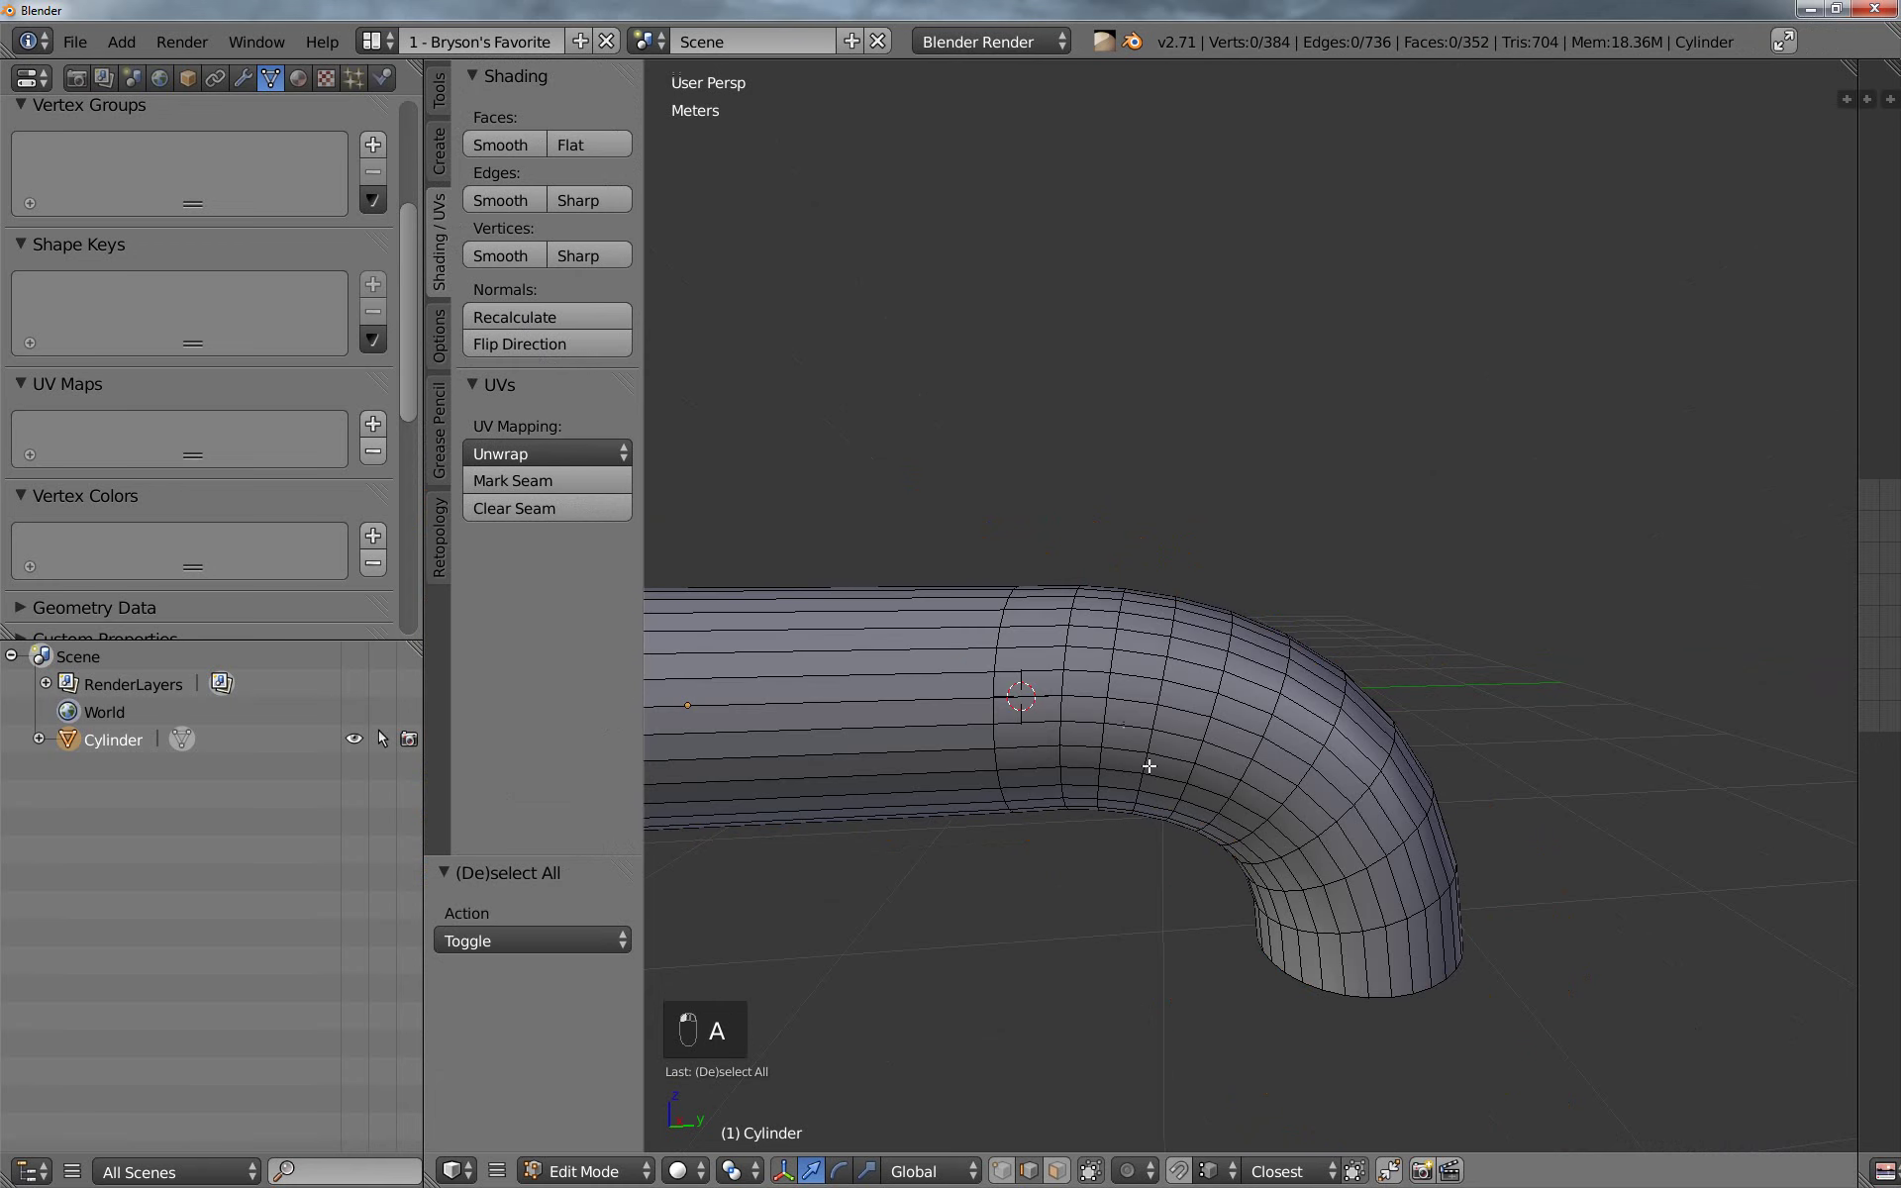
View the pipe from the right side in wireframe with vertex selection mode
key("a")
key("KP_3")
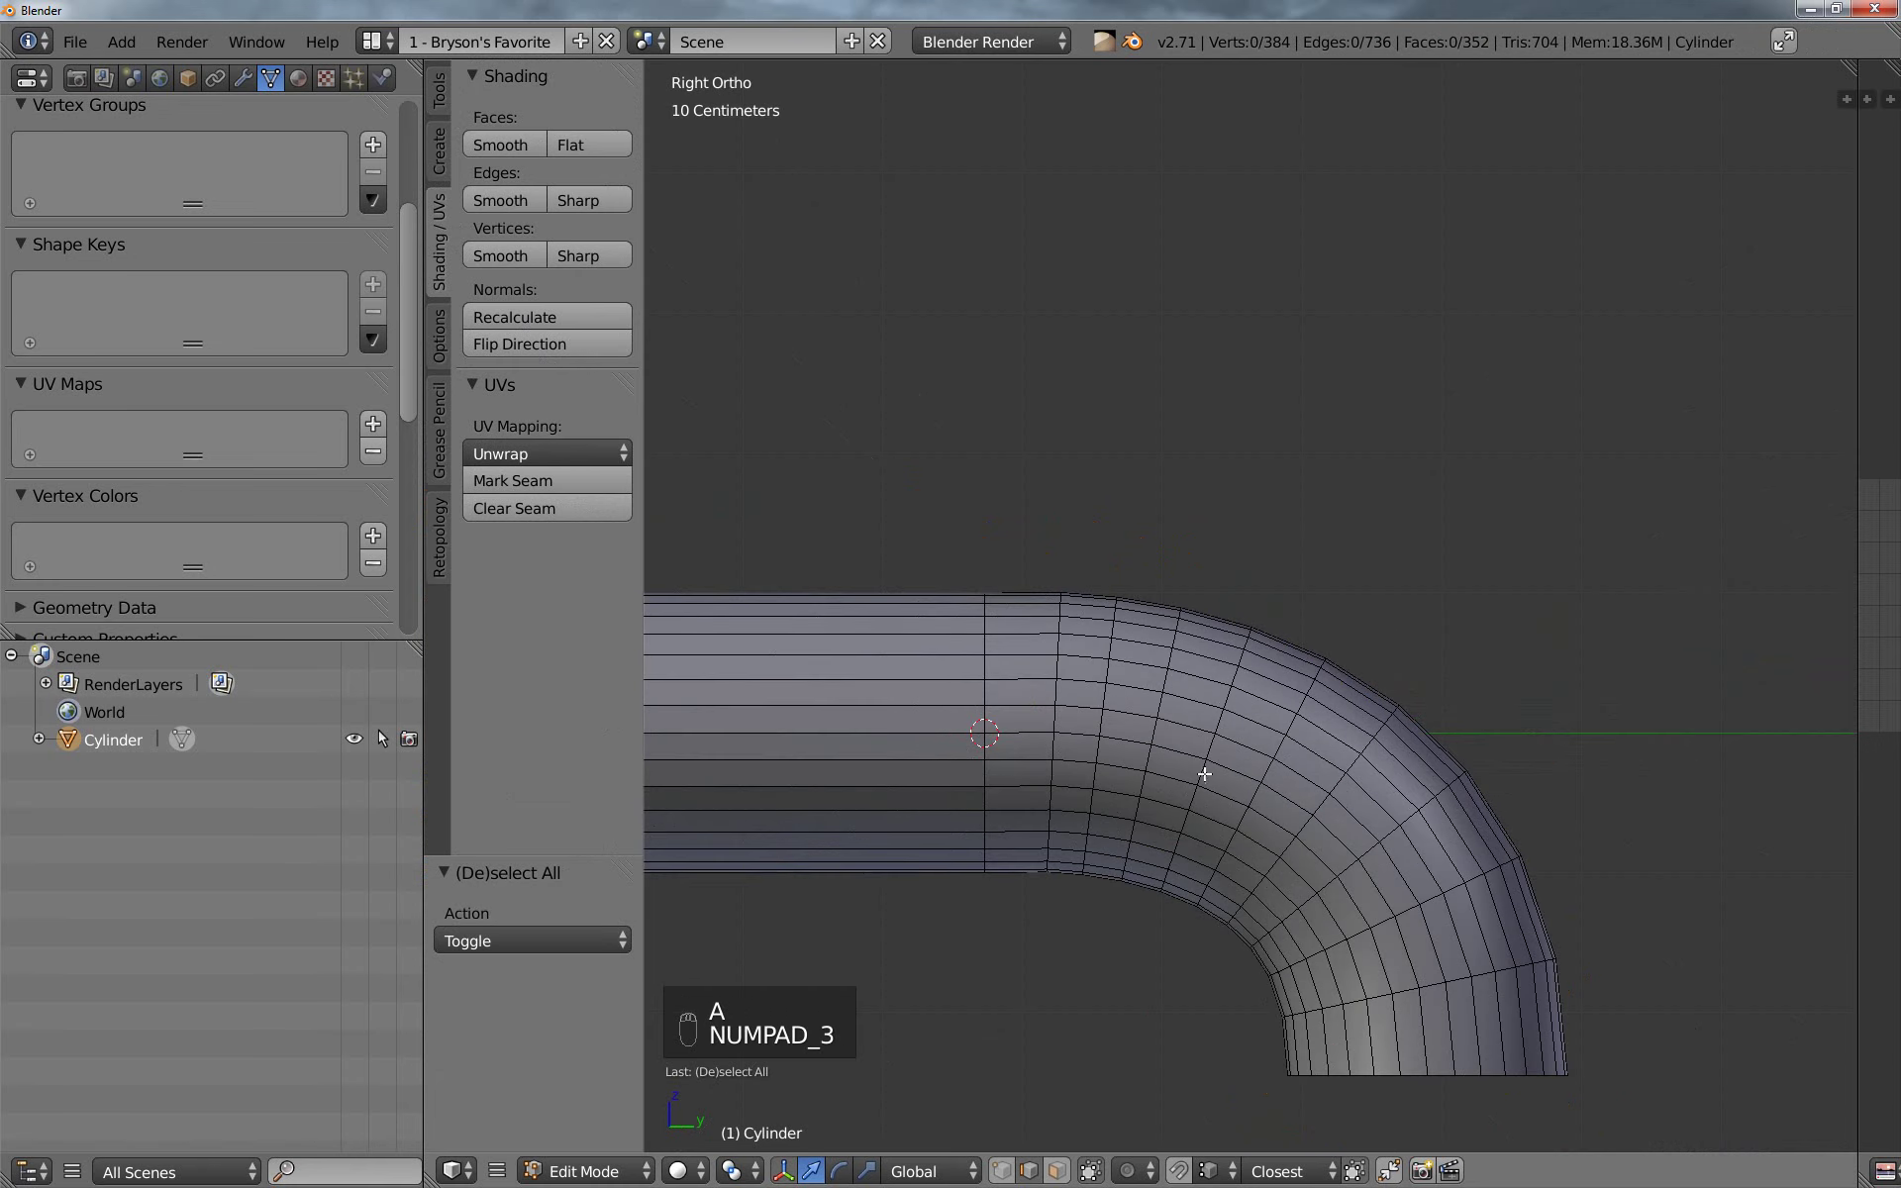
scroll(1346, 640, "up", 1)
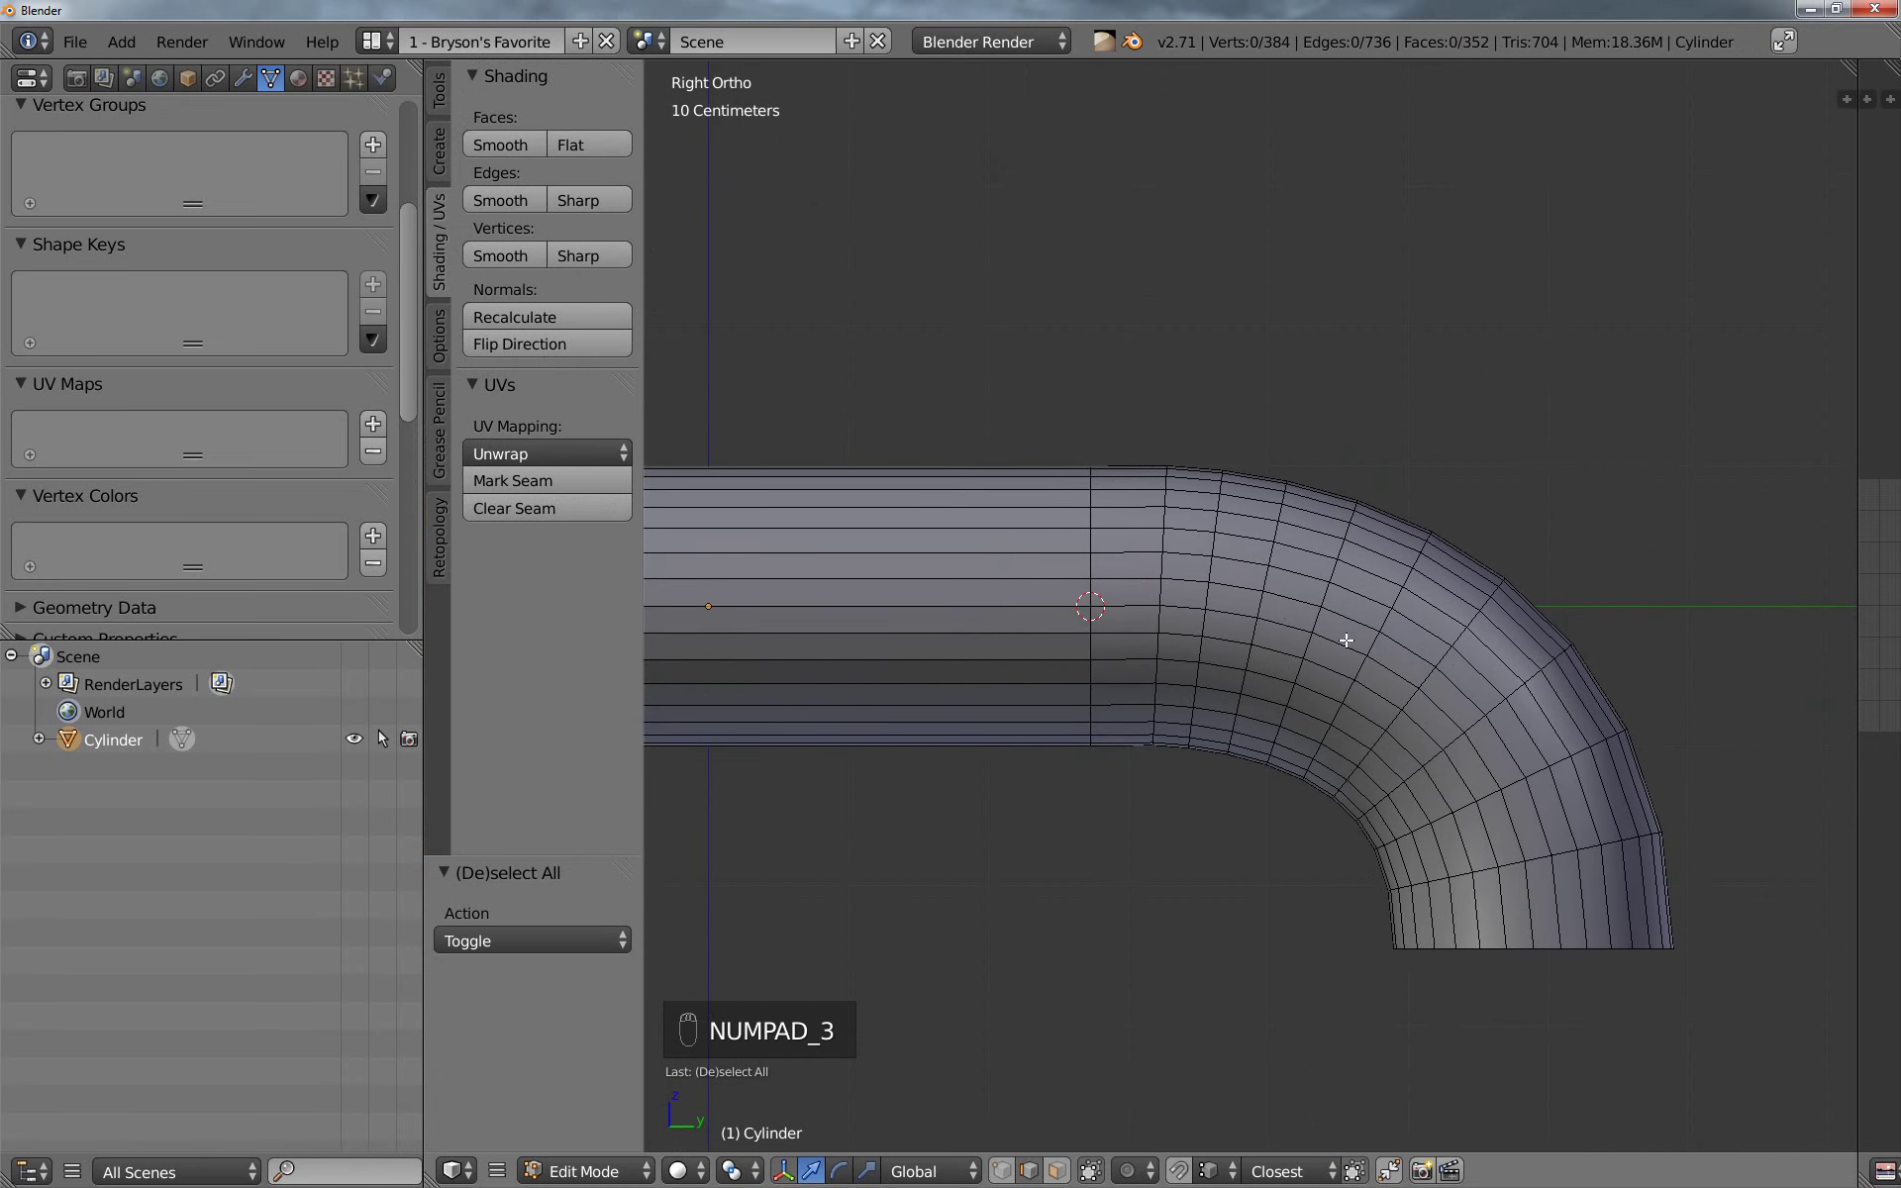
scroll(1346, 640, "down", 4)
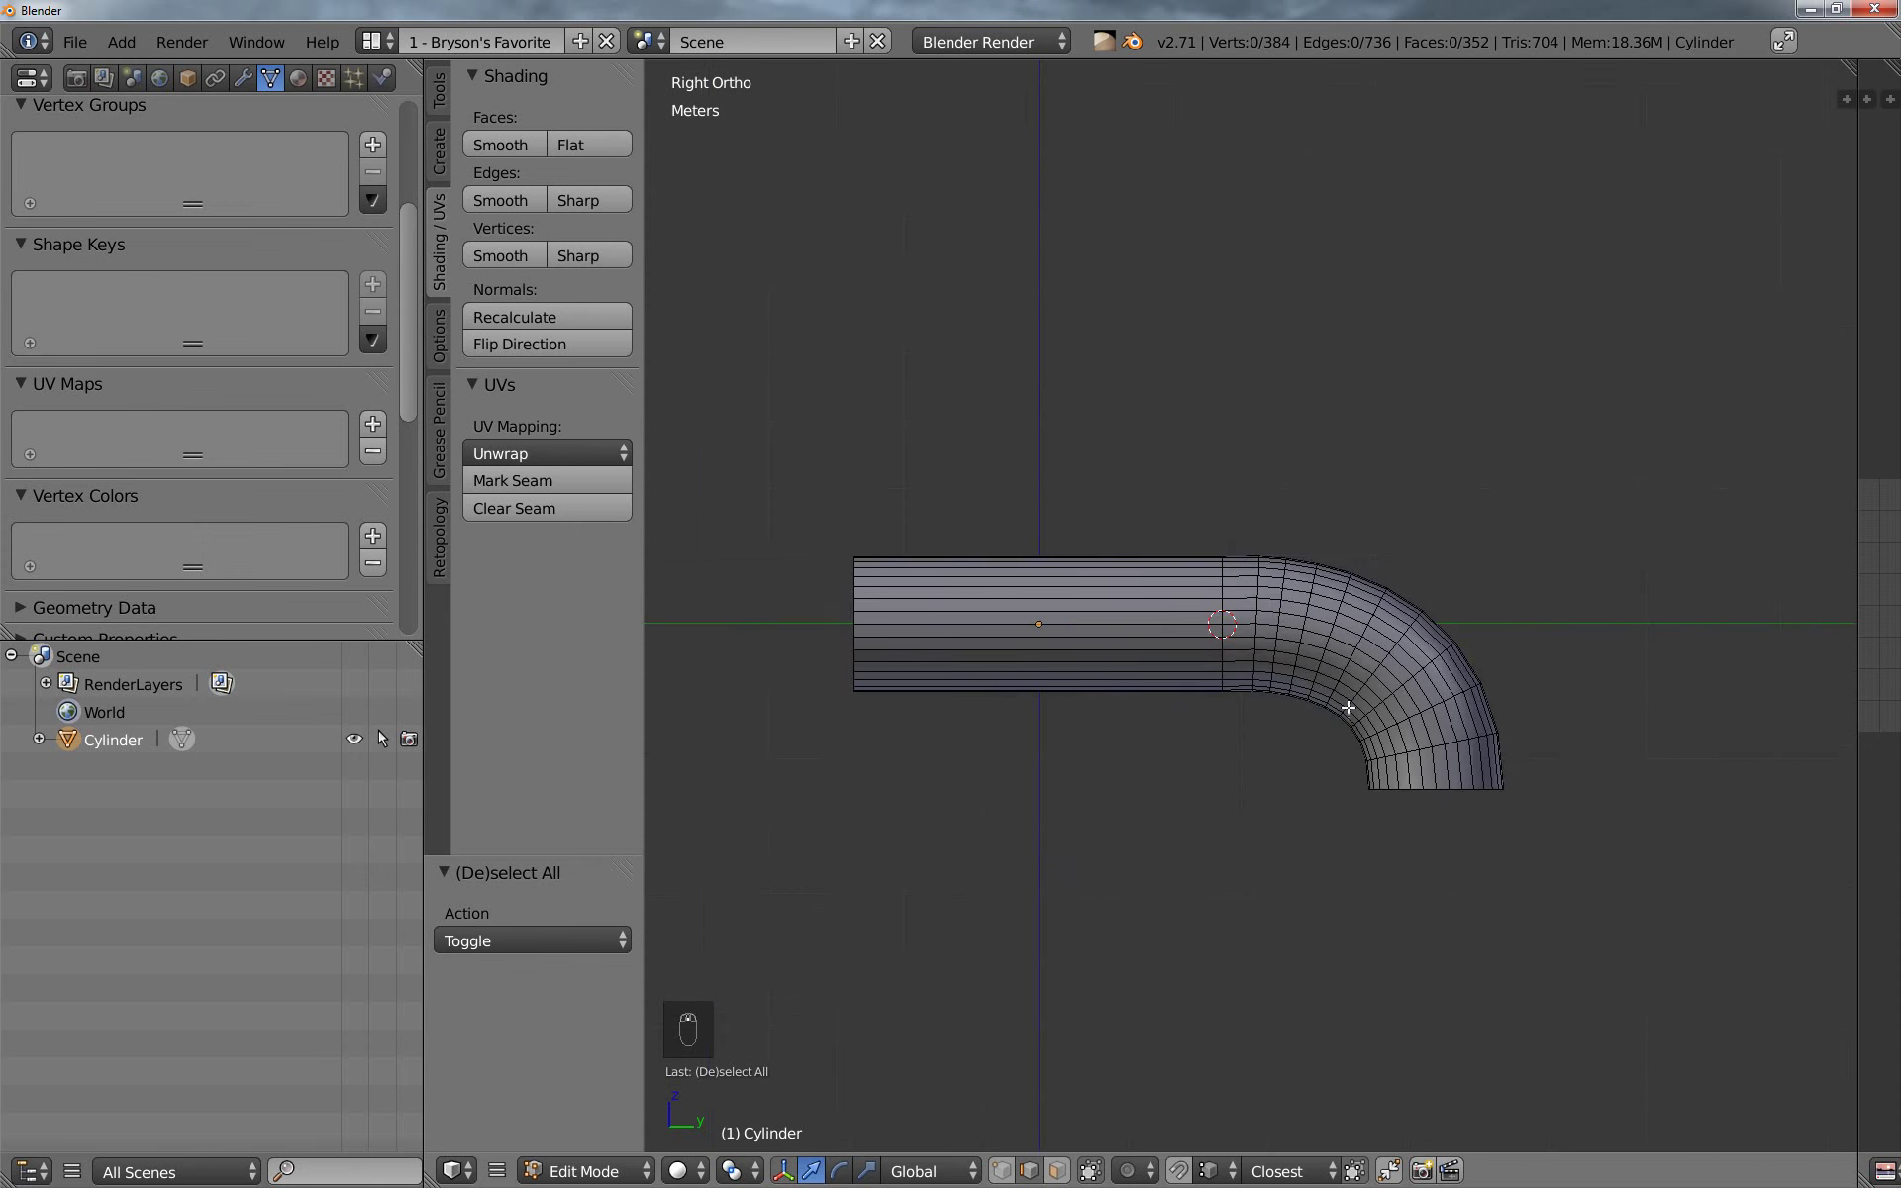
scroll(1371, 720, "up", 4)
scroll(1301, 730, "down", 2)
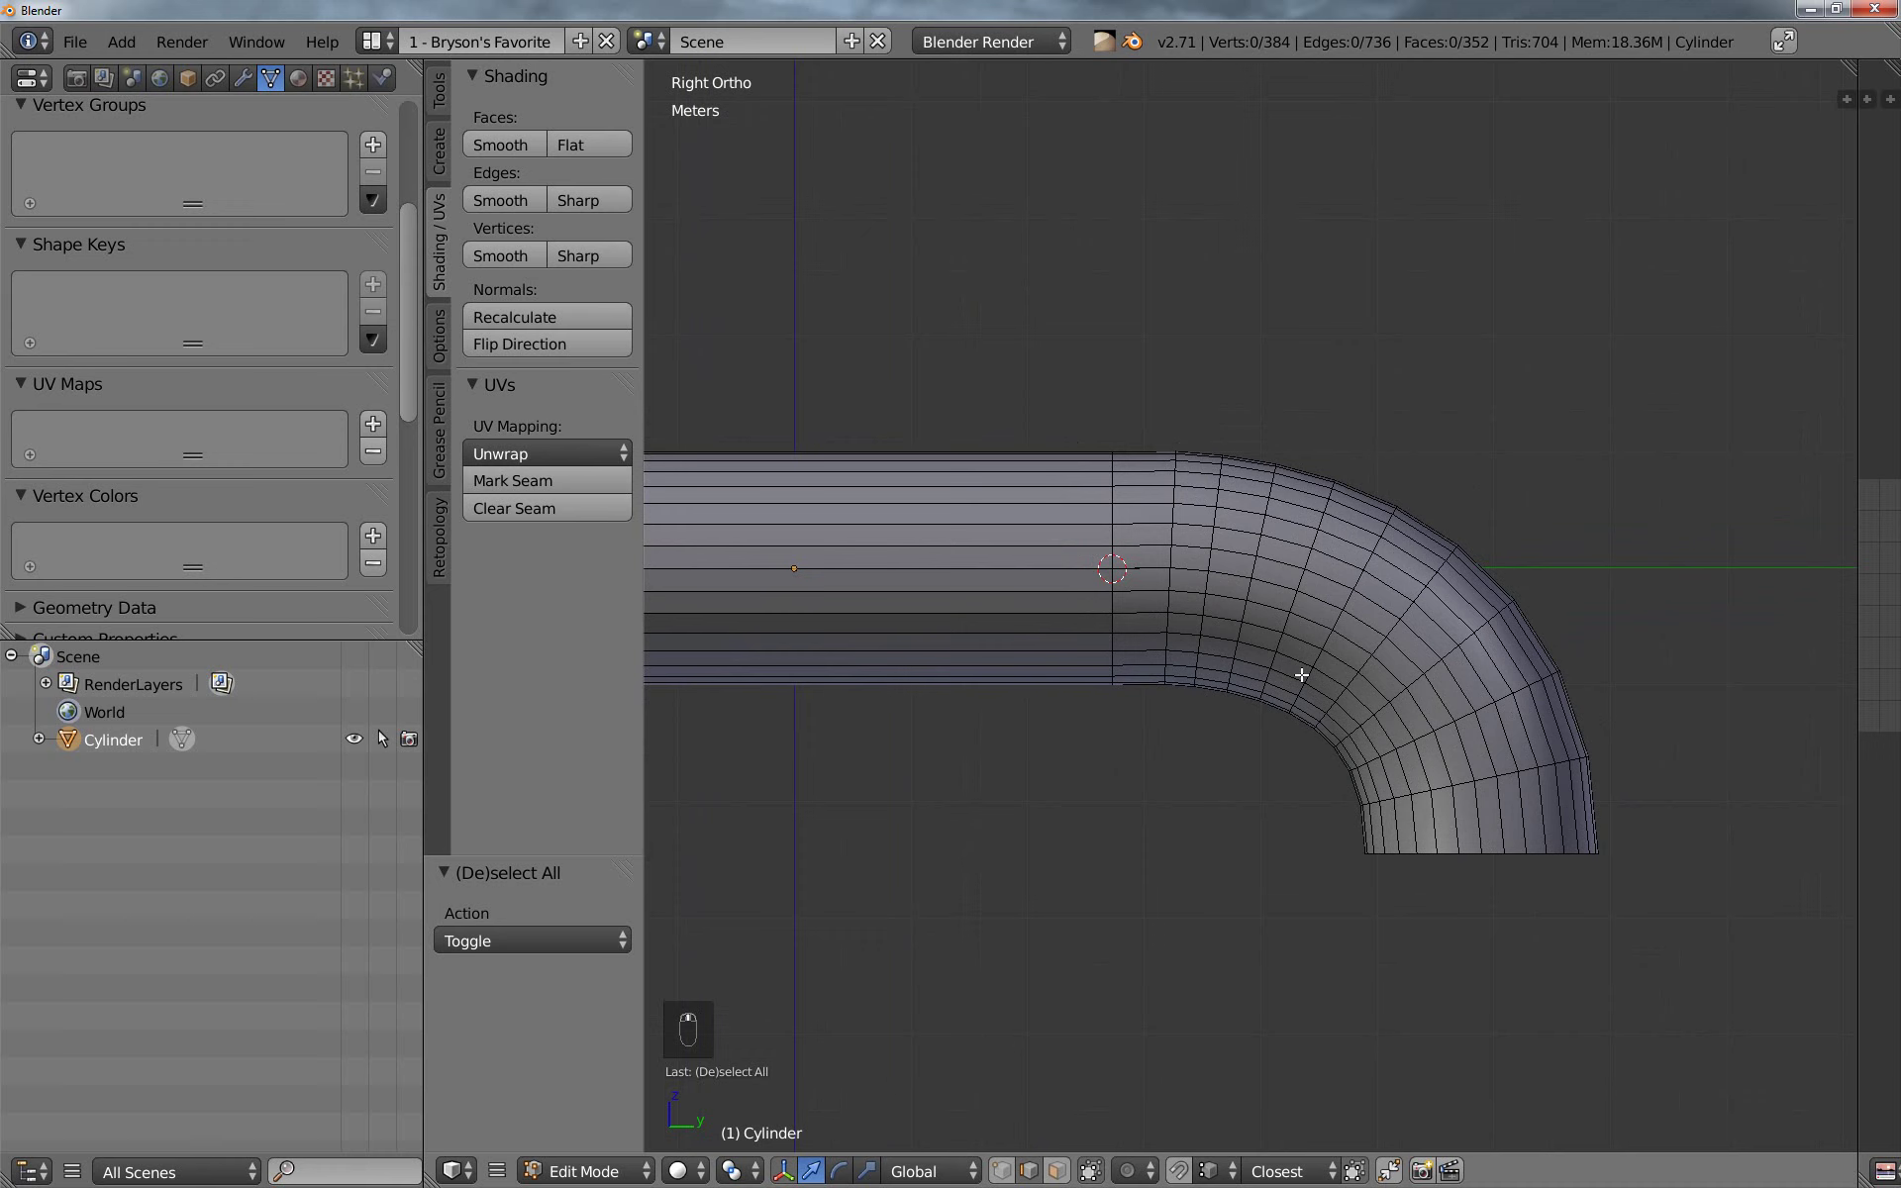
key("z")
key("ctrl+Tab")
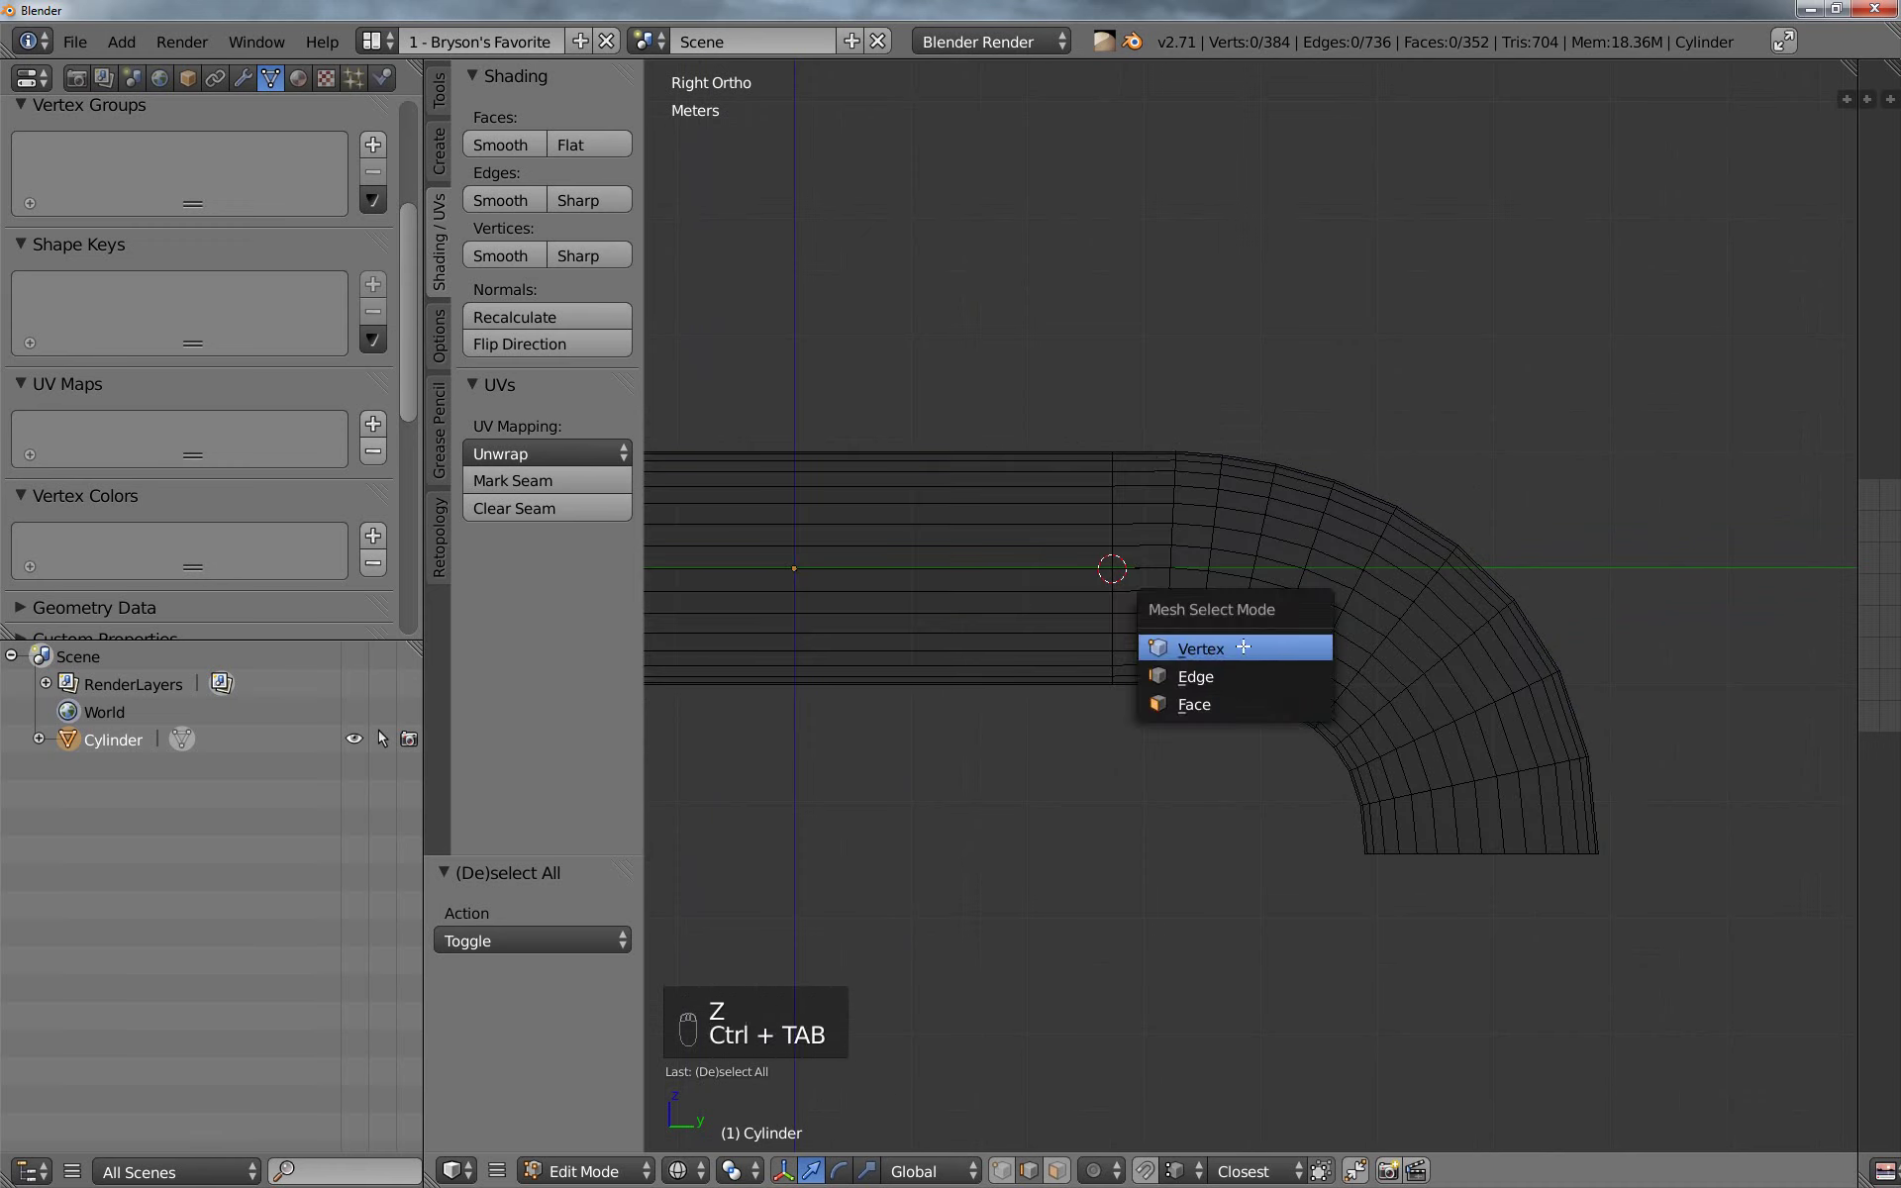
left_click(1278, 645)
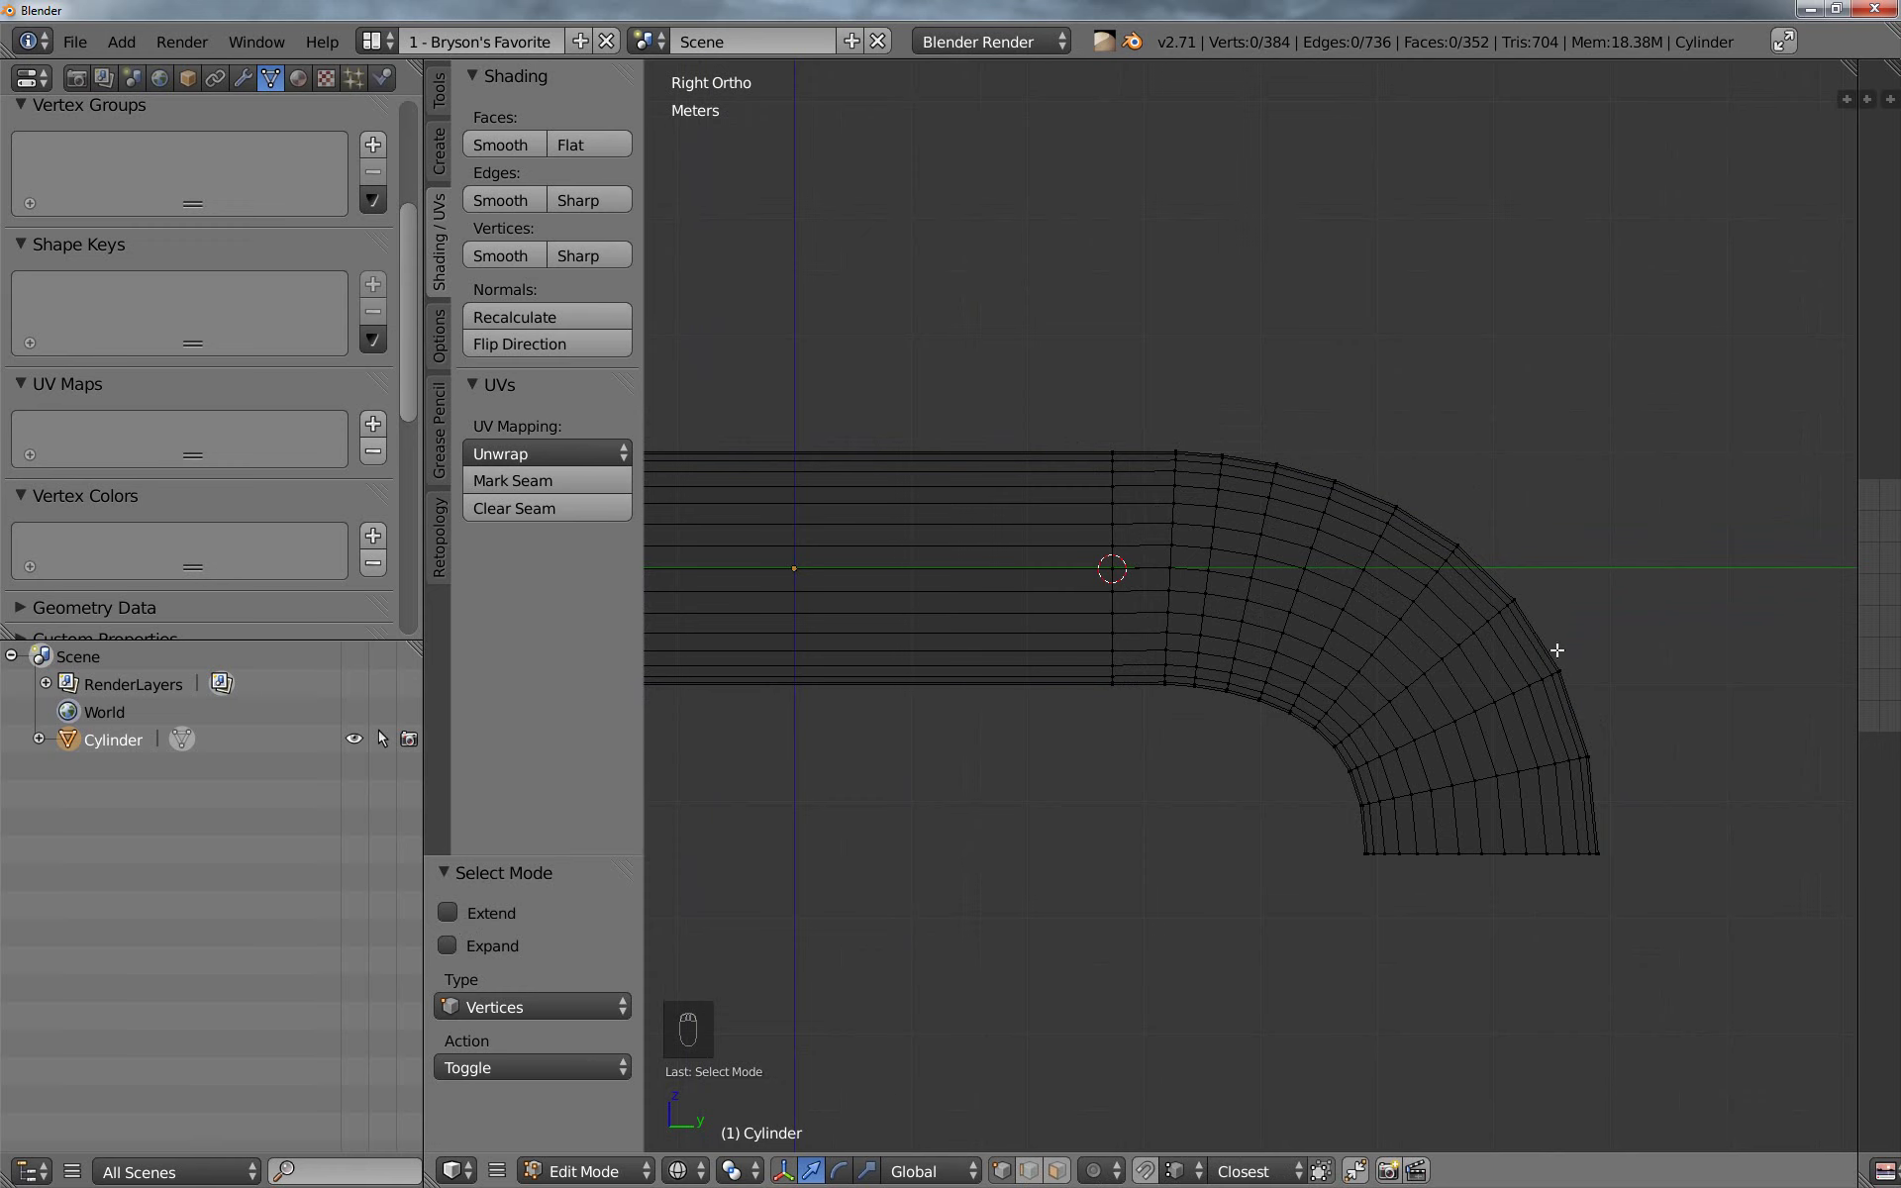
Box-select the elbow's vertices, lower them -2.458 cm along Z, and return to Object Mode
key("b")
left_click_drag(1713, 349, 1146, 1000)
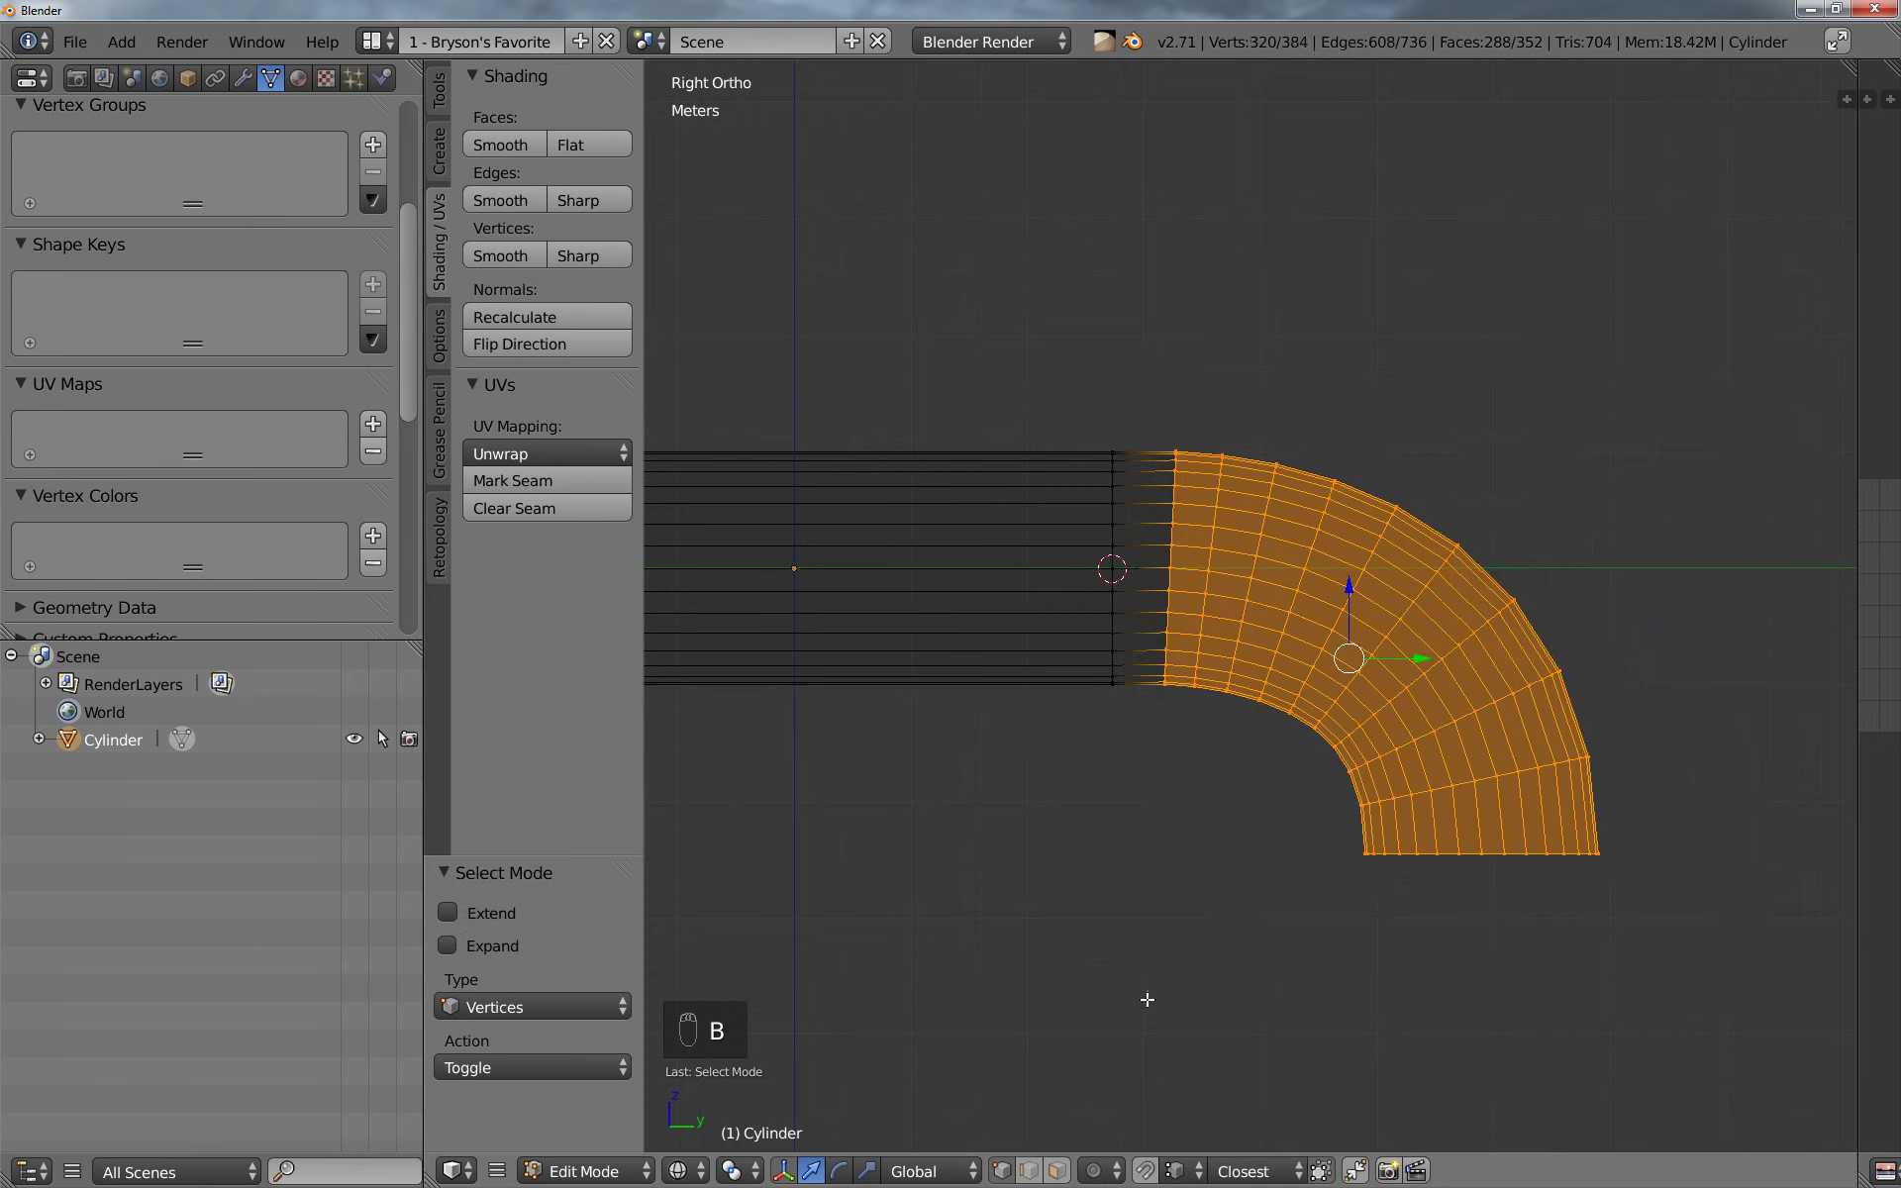
scroll(1146, 1000, "up", 4)
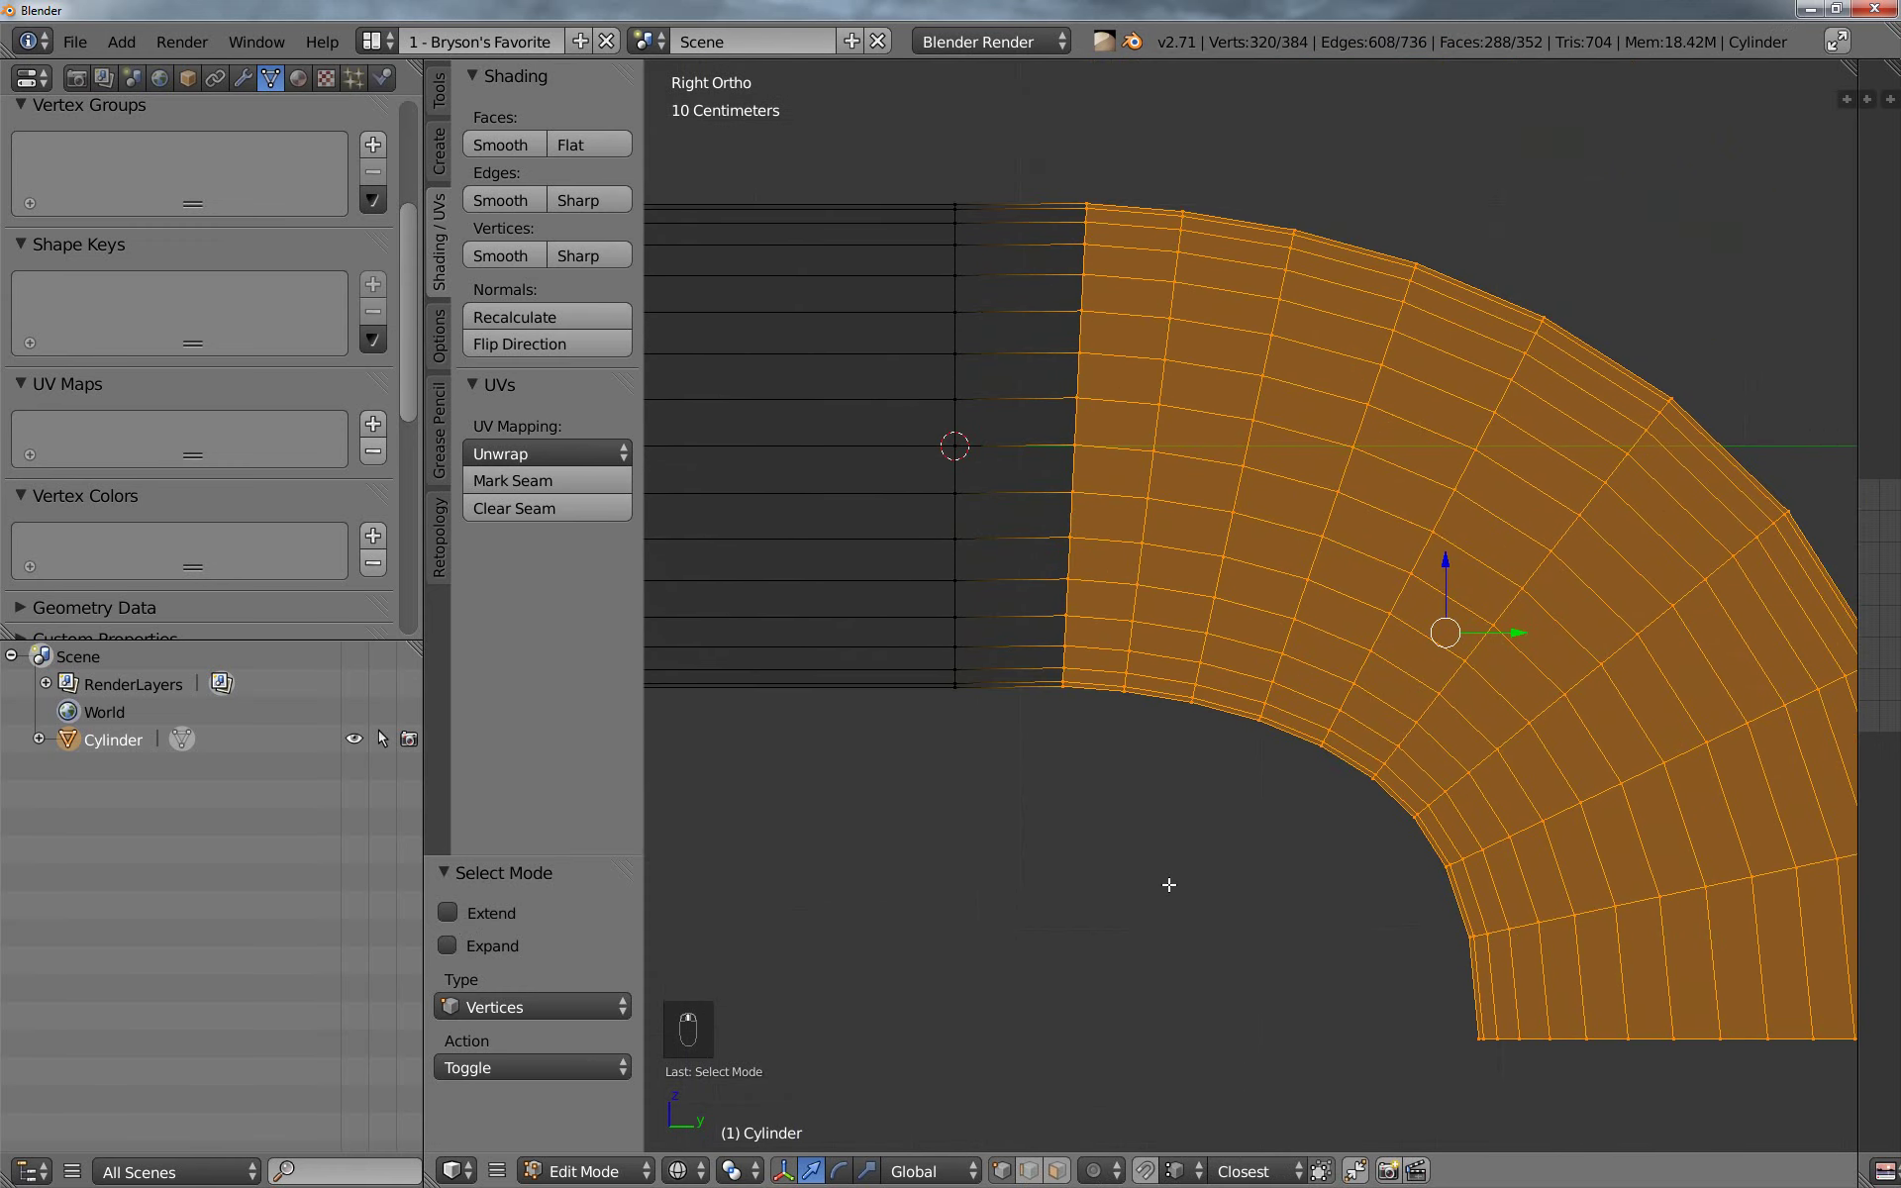
key("g")
middle_click(1229, 932)
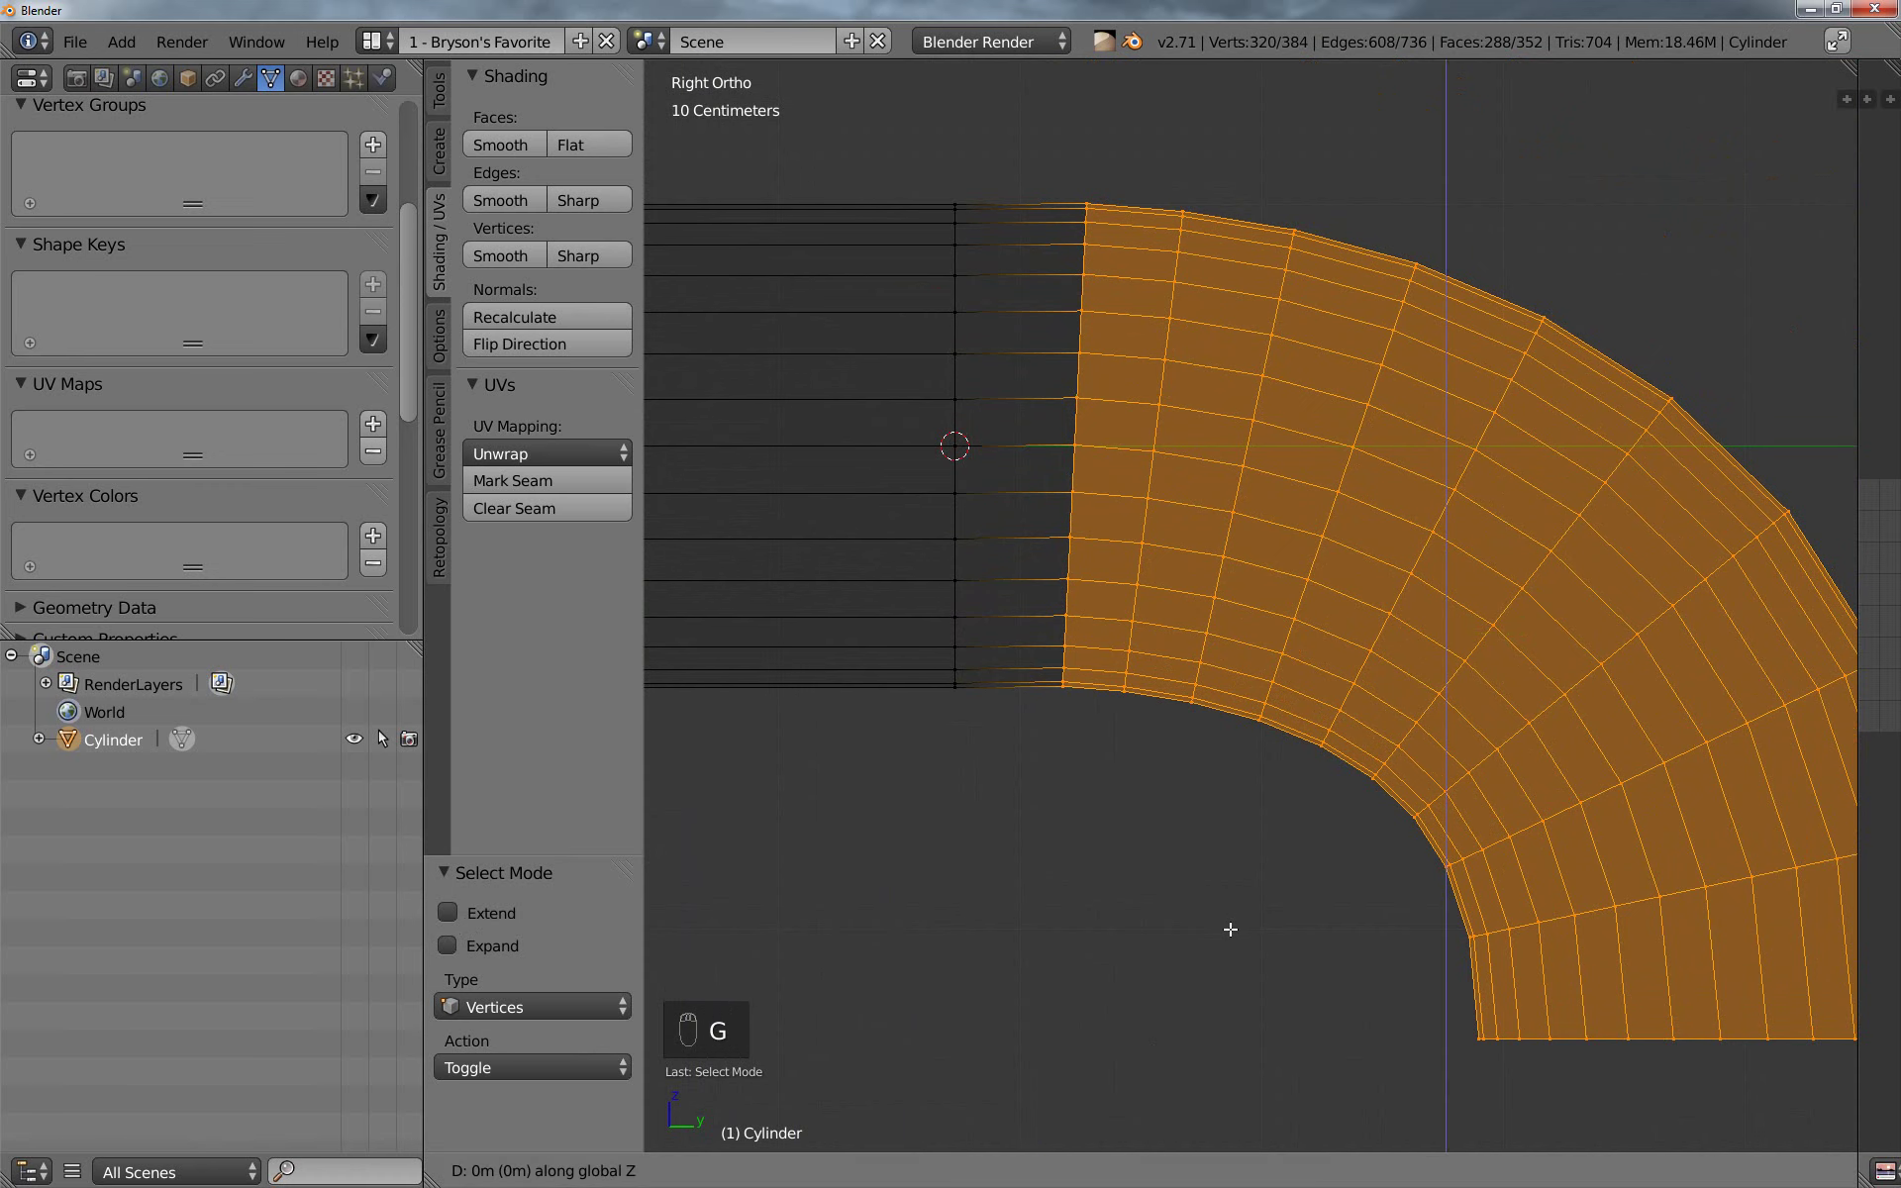
left_click(1228, 937)
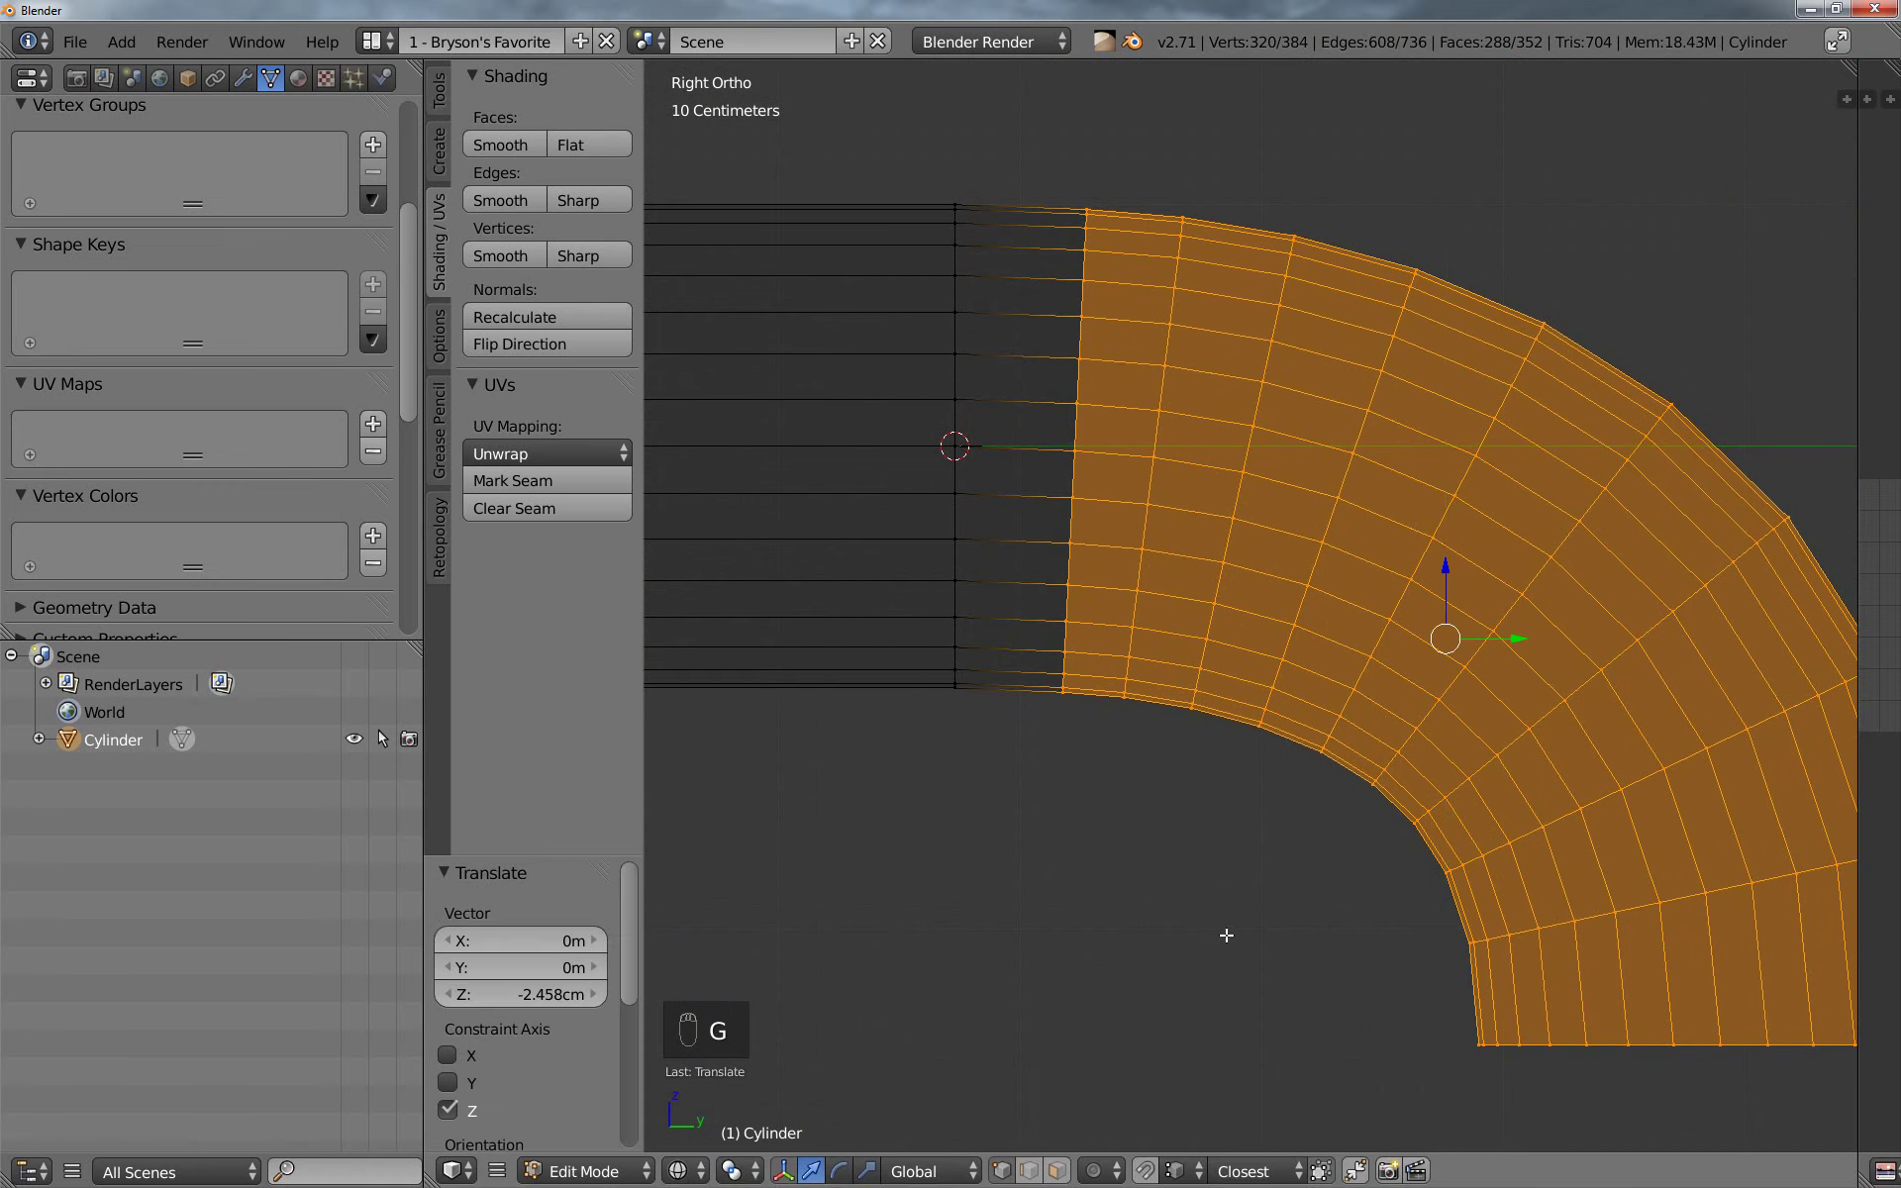
scroll(1220, 891, "down", 2)
key("a")
key("Tab")
scroll(1216, 854, "down", 3)
mouse_move(1278, 869)
middle_mouse_down()
mouse_move(1337, 834)
mouse_move(1390, 909)
mouse_move(1304, 870)
middle_mouse_up()
Apply Faces: Smooth to every face of the solid-shaded pipe, then inspect it in Object Mode
key("z")
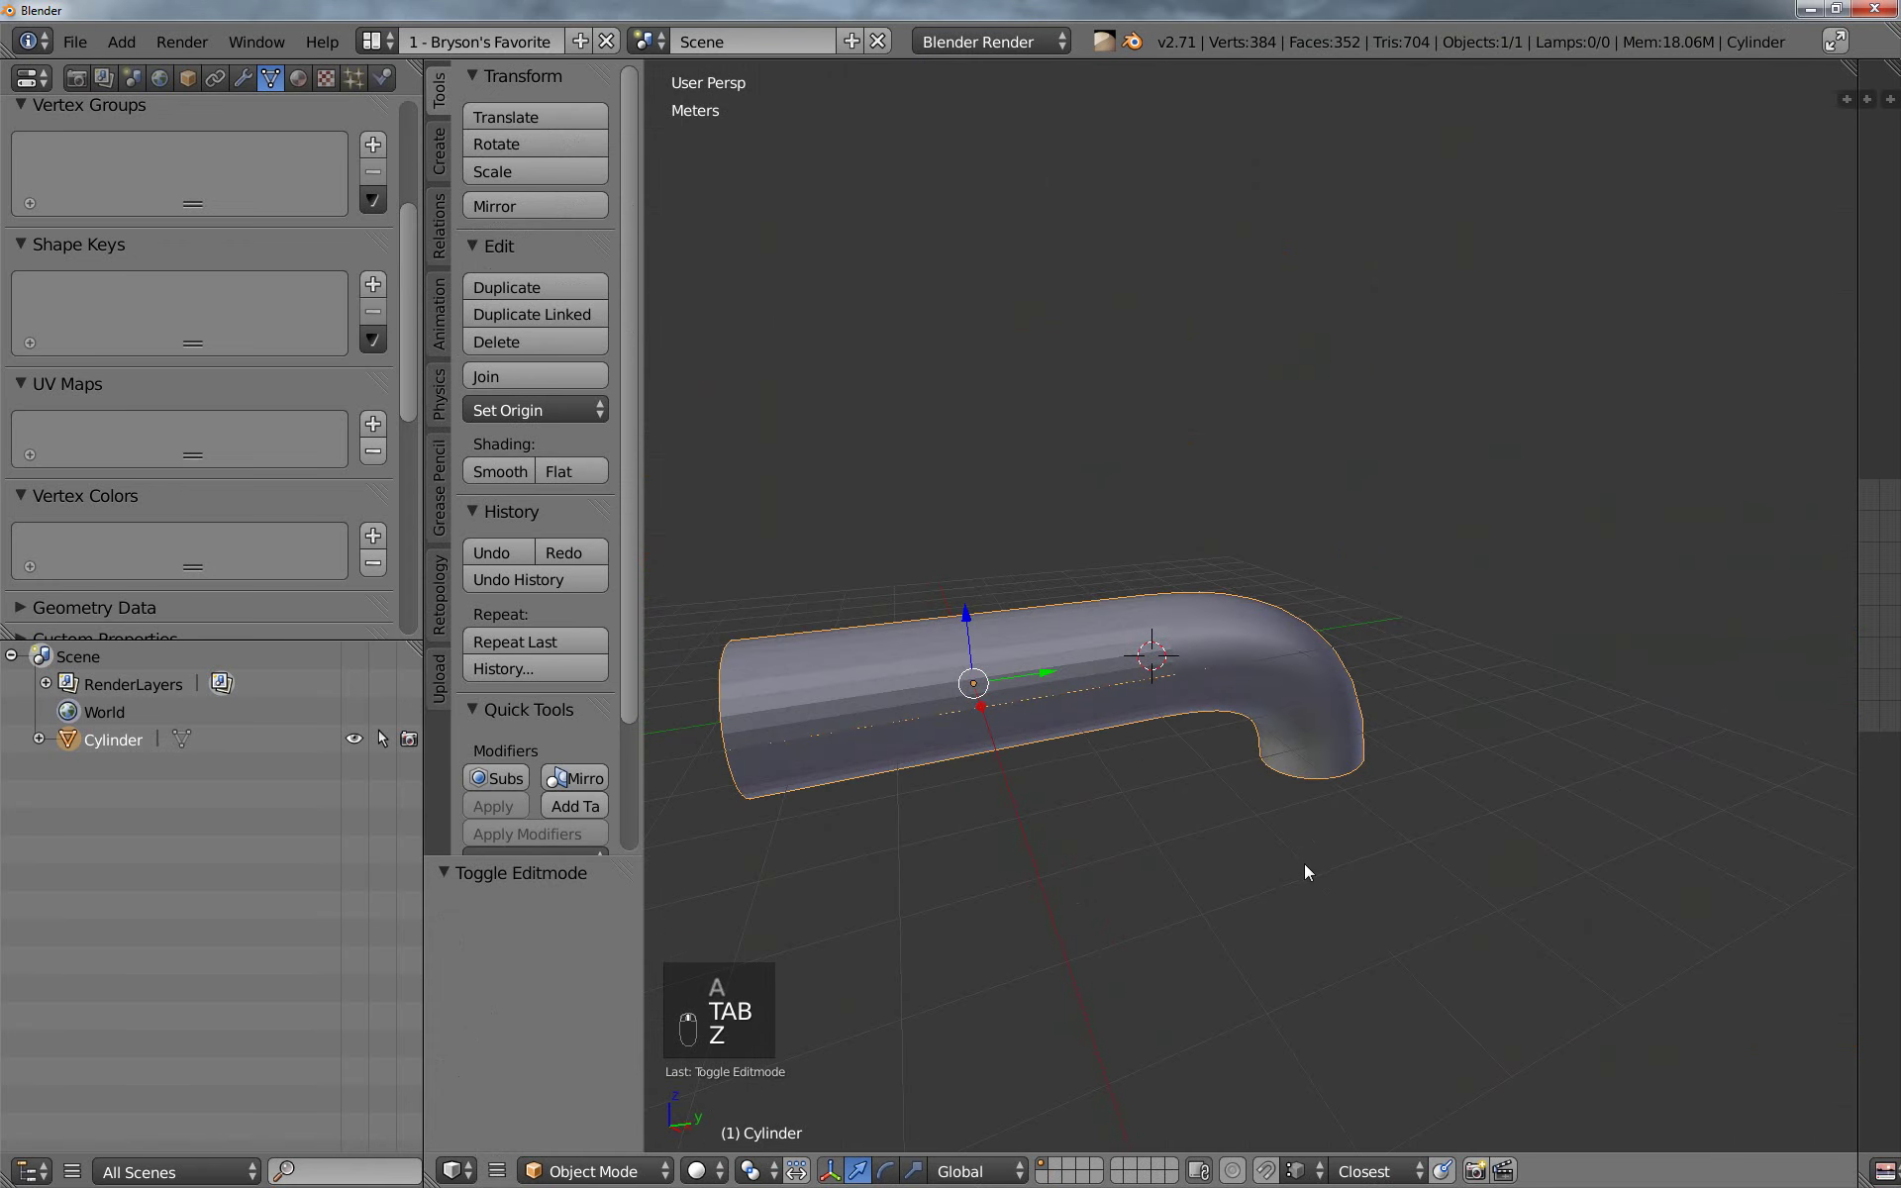
key("Tab")
key("Tab")
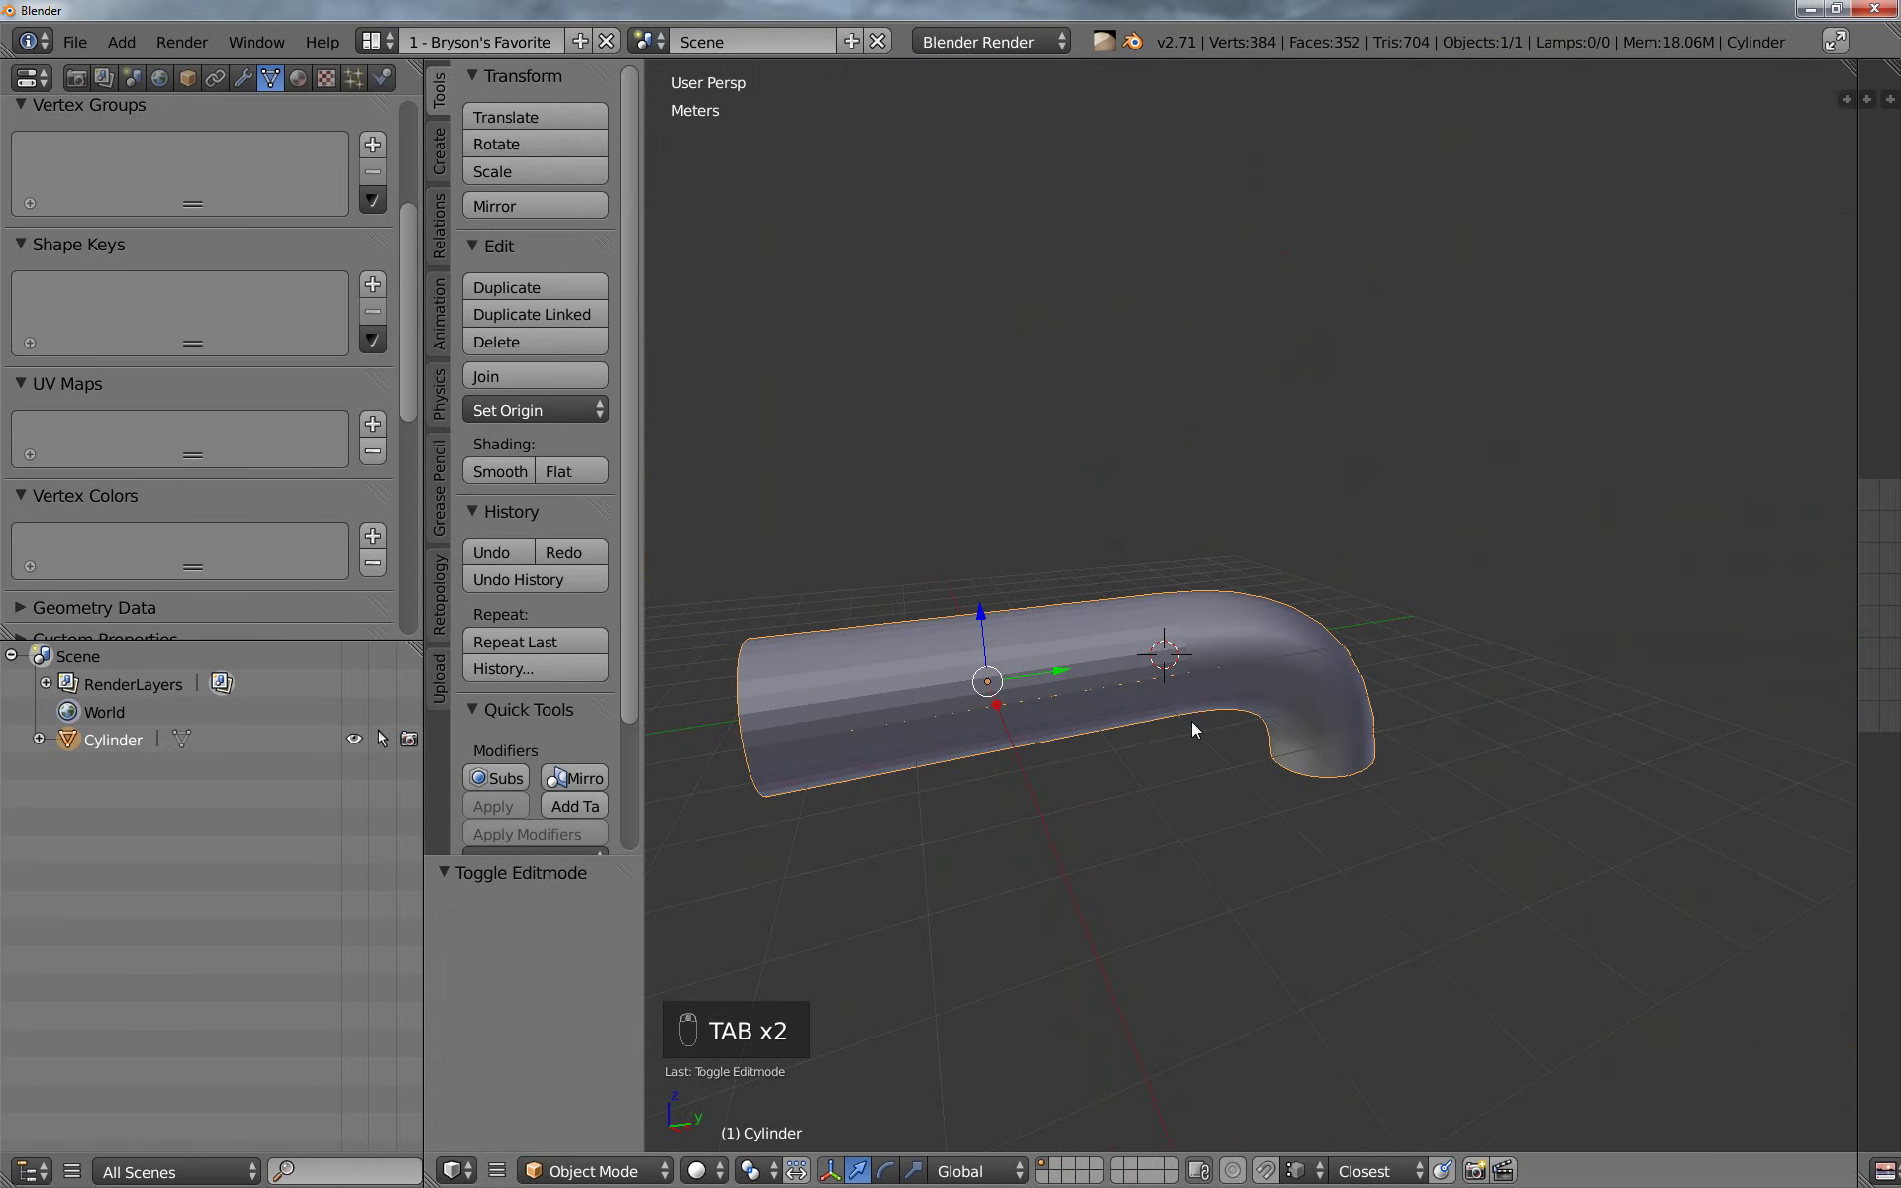
key("Tab")
key("a")
key("a")
key("a")
key("a")
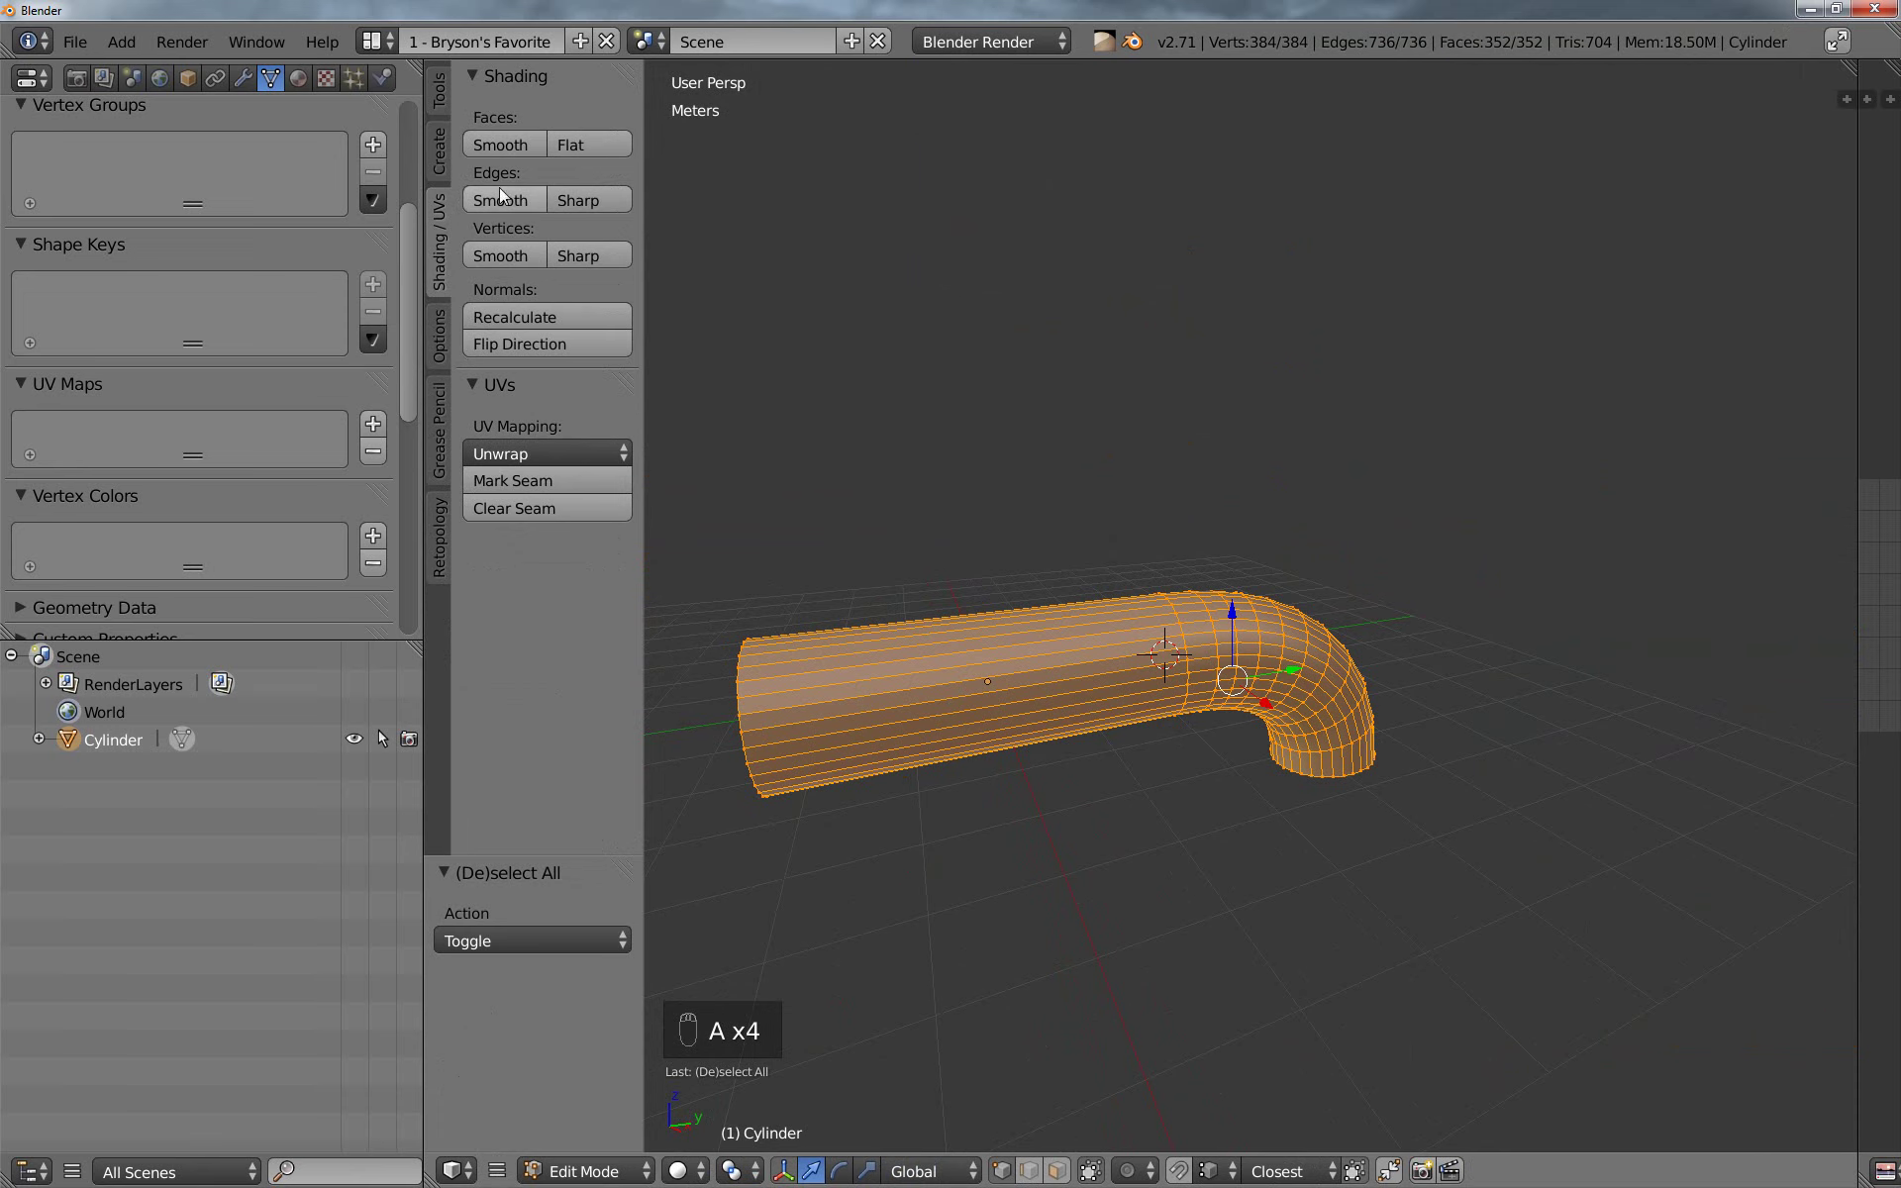
left_click(502, 148)
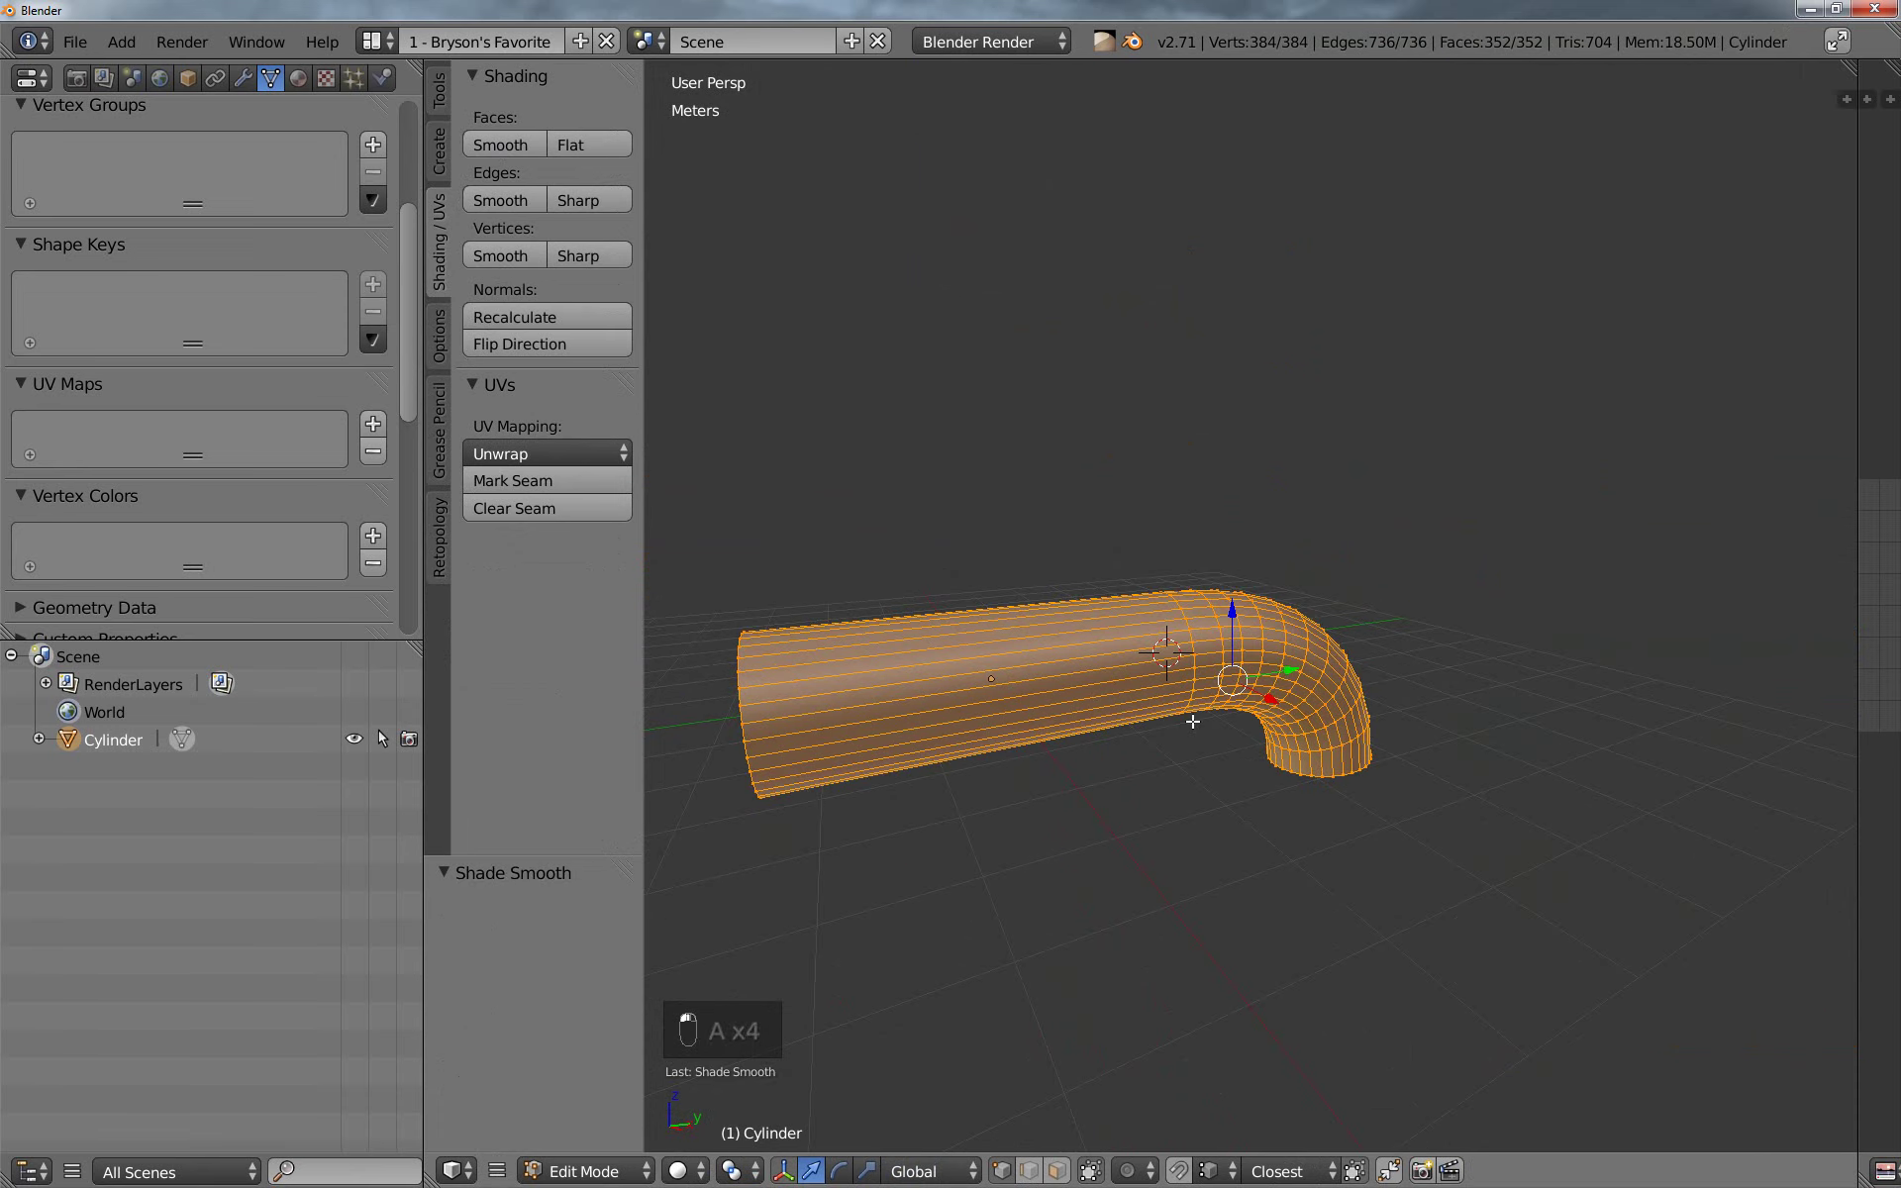
key("a")
key("Tab")
middle_click_drag(1278, 871, 1333, 892)
middle_click_drag(1199, 908, 1252, 930)
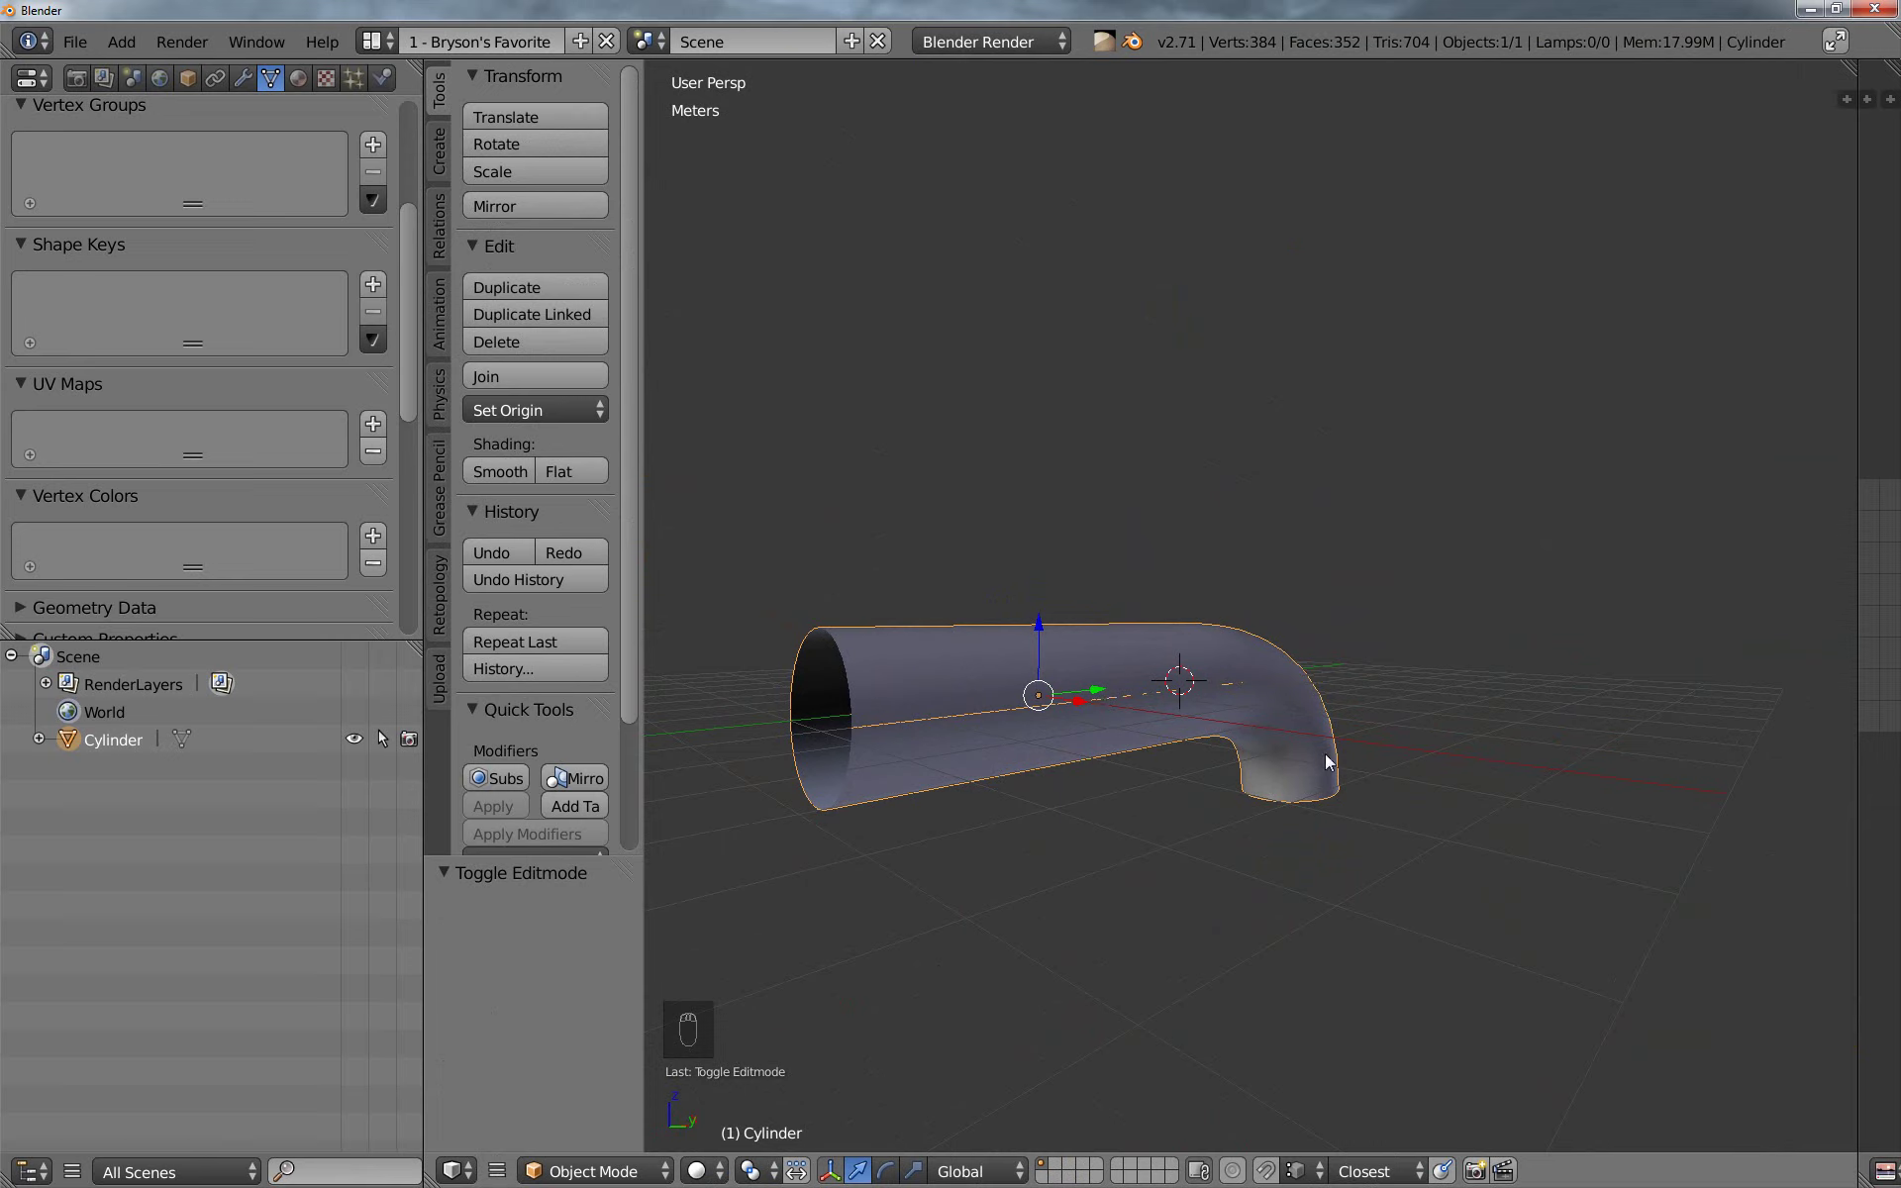
middle_click_drag(1358, 870, 1388, 871)
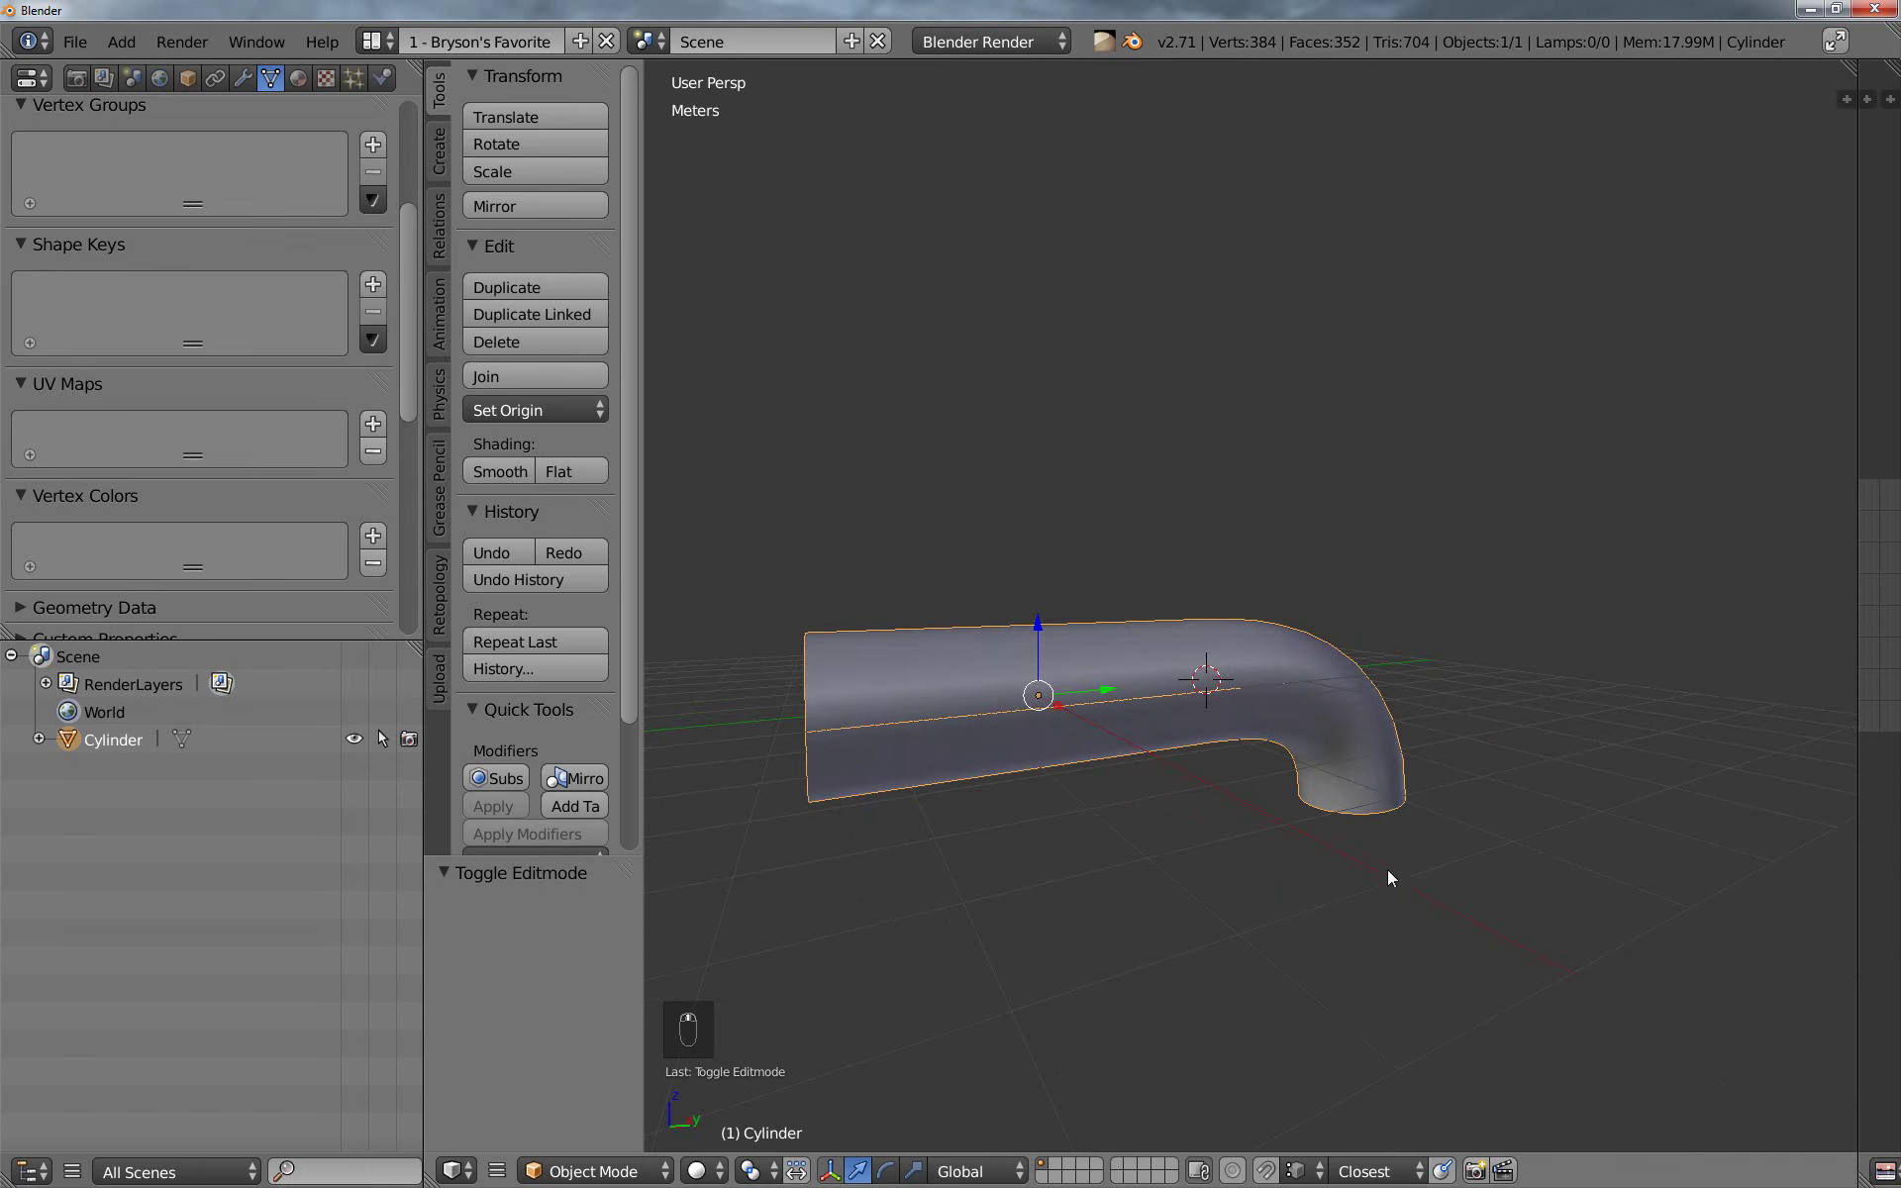